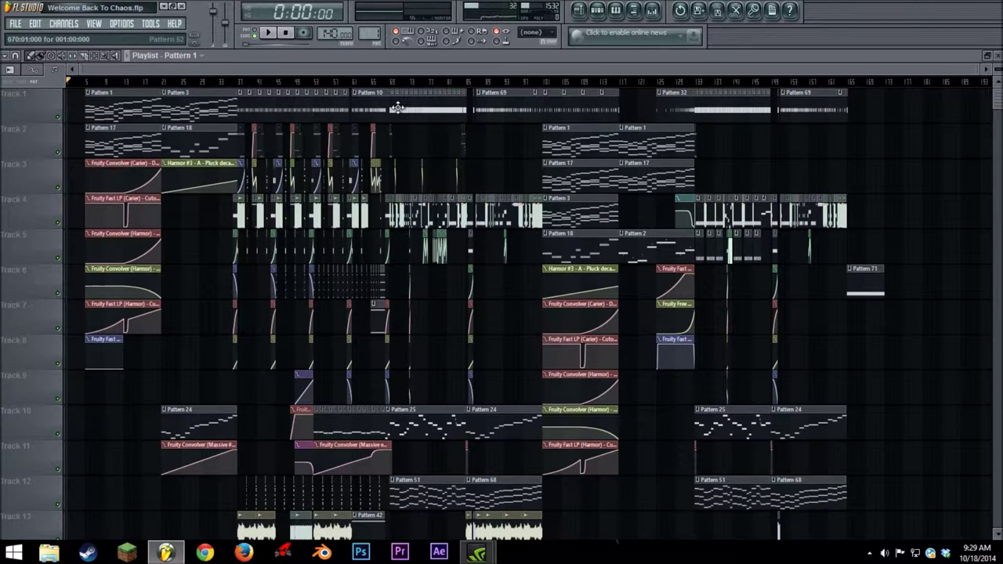
{"action": "scroll", "coordinate": [398, 107], "scroll_direction": "down", "scroll_amount": 6}
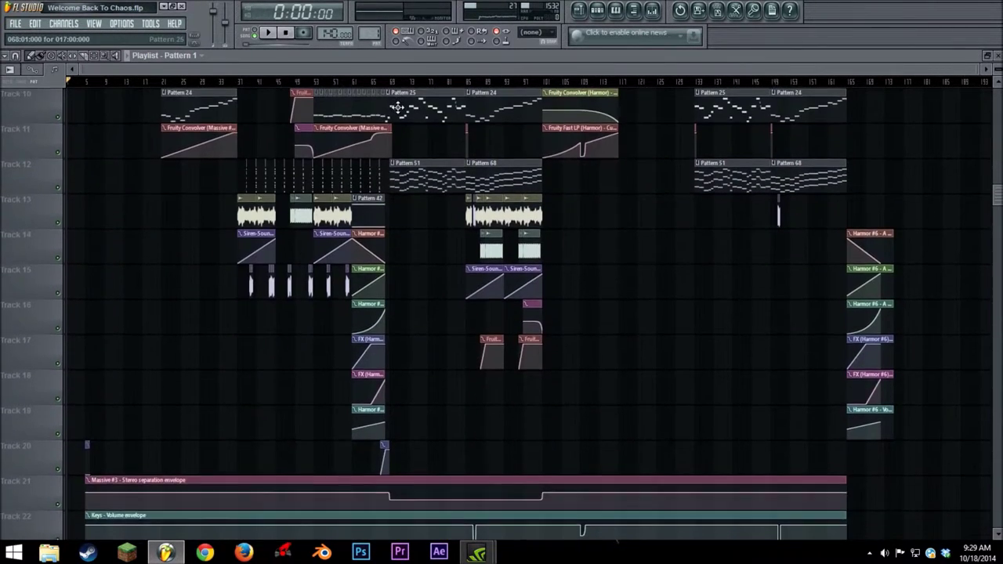
{"action": "scroll", "coordinate": [399, 108], "scroll_direction": "up", "scroll_amount": 6}
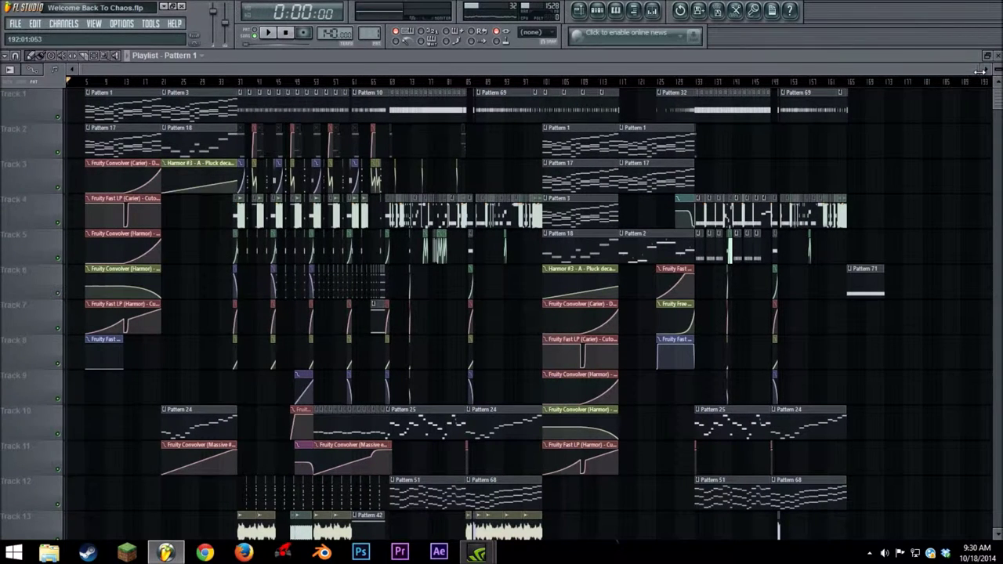
{"action": "mouse_move", "coordinate": [980, 72]}
{"action": "left_mouse_down"}
{"action": "mouse_move", "coordinate": [394, 71]}
{"action": "mouse_move", "coordinate": [985, 71]}
{"action": "left_mouse_up"}
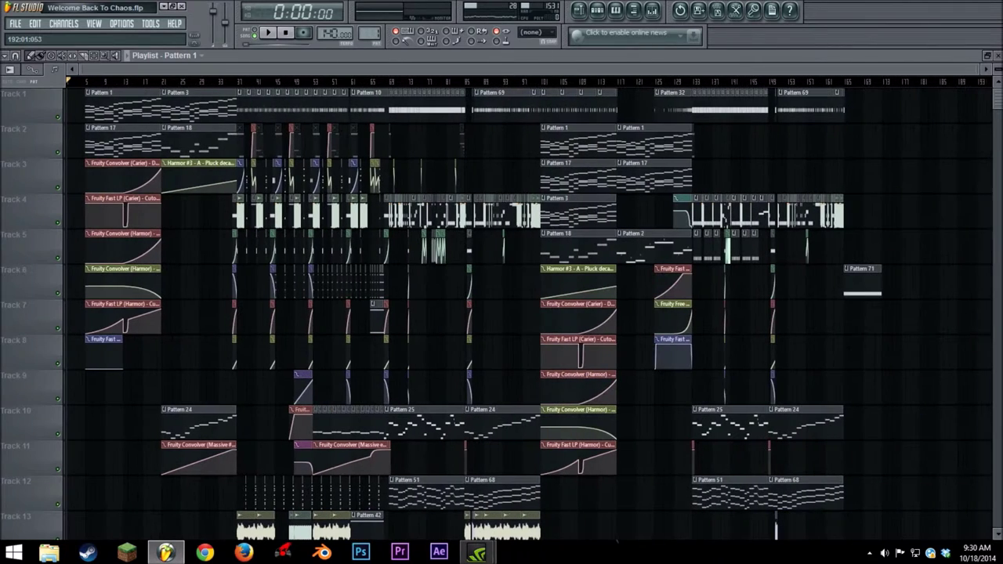
{"action": "left_click", "coordinate": [984, 70]}
{"action": "left_click_drag", "start_coordinate": [936, 73], "coordinate": [927, 74]}
Play the song's intro from the start of the first Pattern 1 clip at bar 5, and stop playback.
{"action": "left_click_drag", "start_coordinate": [977, 69], "coordinate": [360, 69]}
{"action": "left_click", "coordinate": [131, 81]}
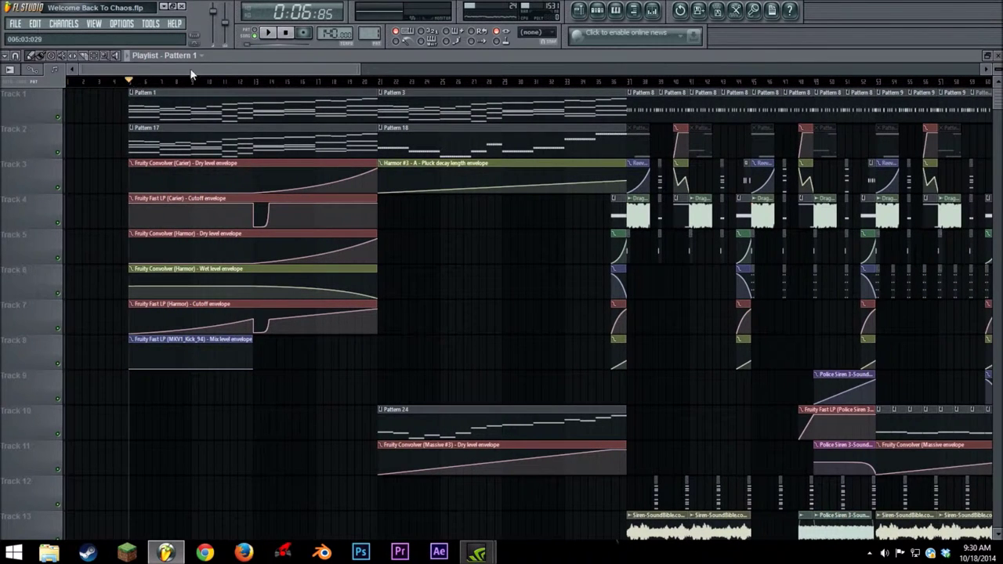
{"action": "left_click_drag", "start_coordinate": [358, 68], "coordinate": [374, 61]}
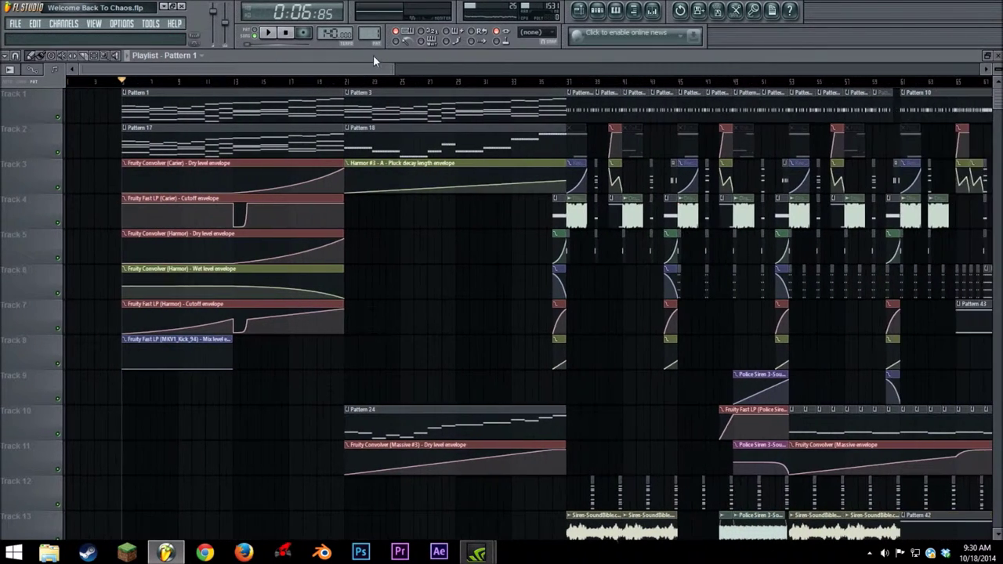
{"action": "left_click", "coordinate": [267, 32]}
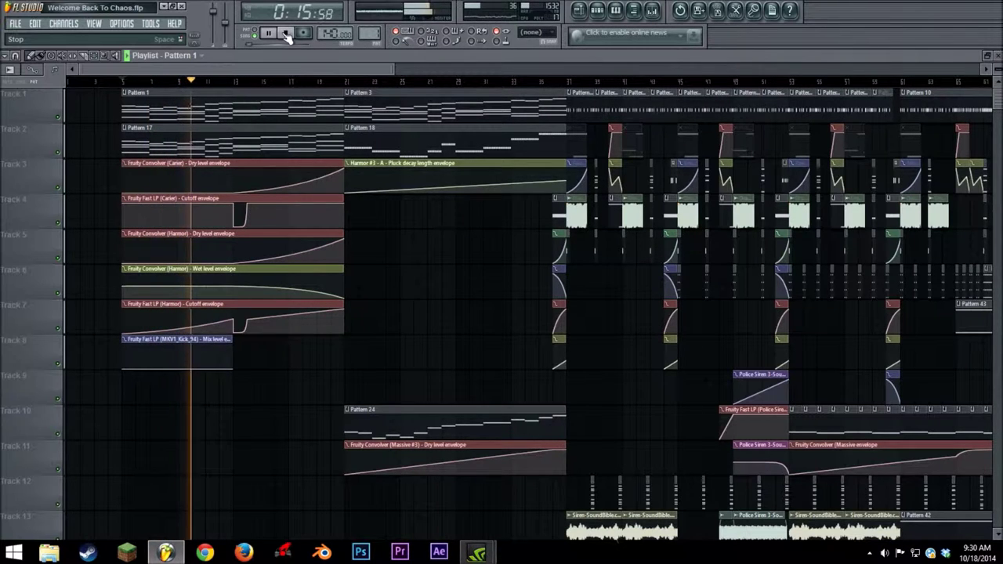
{"action": "left_click", "coordinate": [287, 35]}
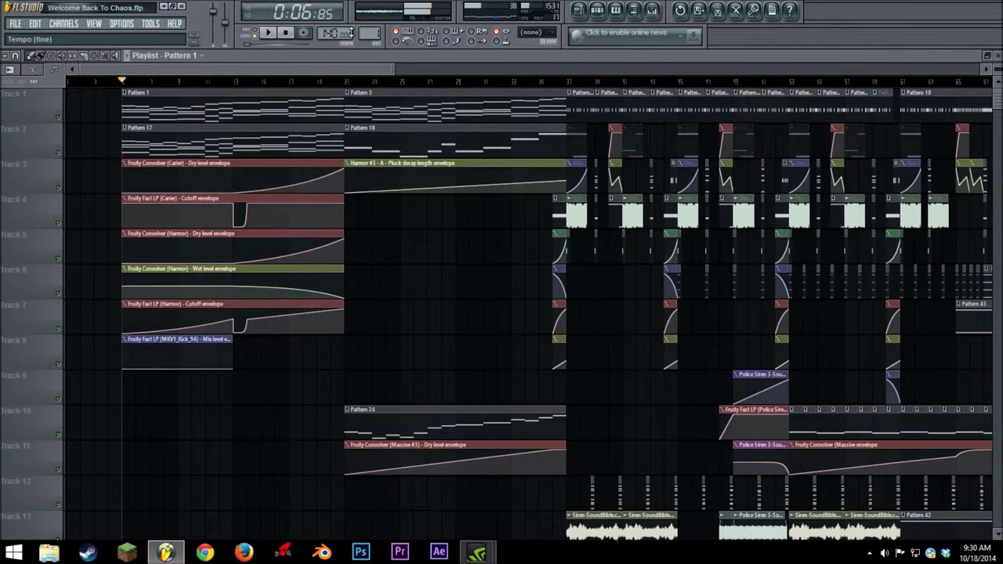
{"action": "left_click", "coordinate": [288, 34]}
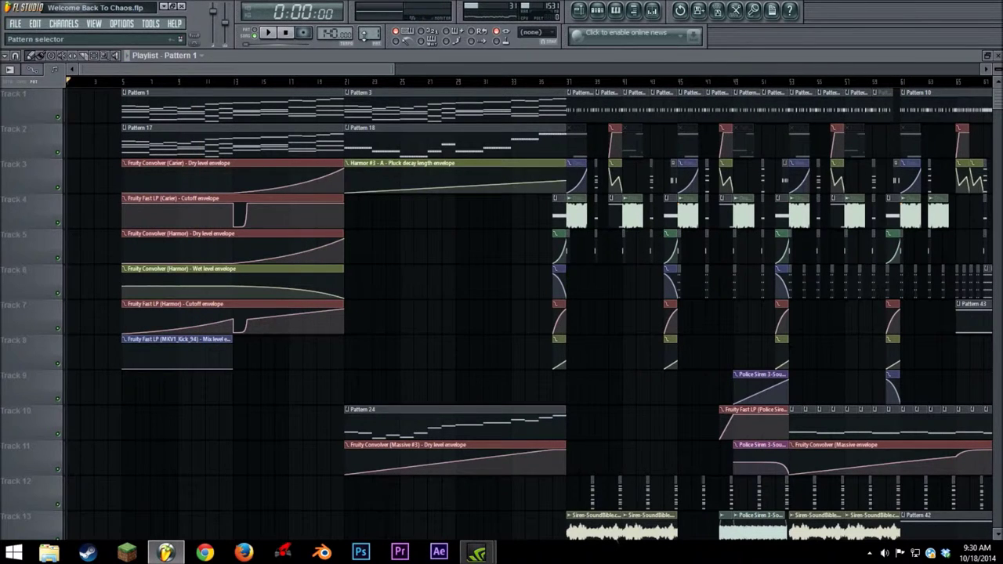
Listen to the intro from bar 5 and again from bar 12 with Track 2 muted, and unmute the track.
{"action": "left_click", "coordinate": [59, 152]}
{"action": "left_click", "coordinate": [267, 33]}
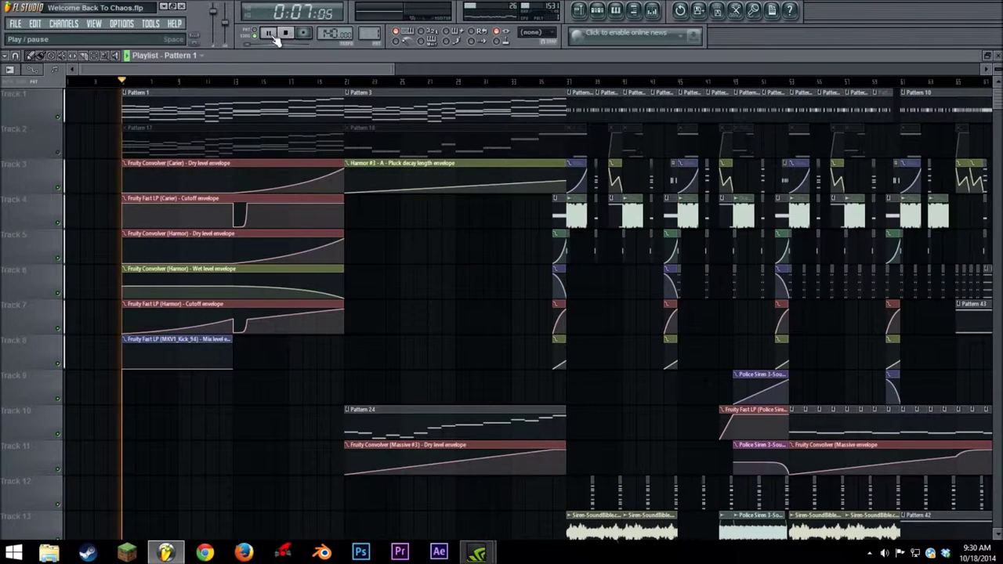
{"action": "left_click", "coordinate": [220, 82]}
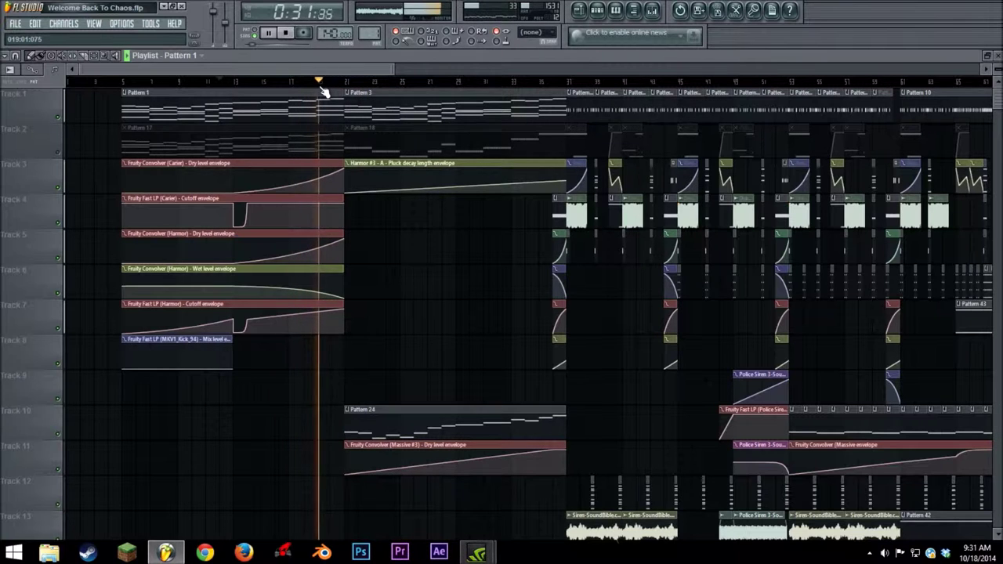
{"action": "left_click", "coordinate": [288, 34]}
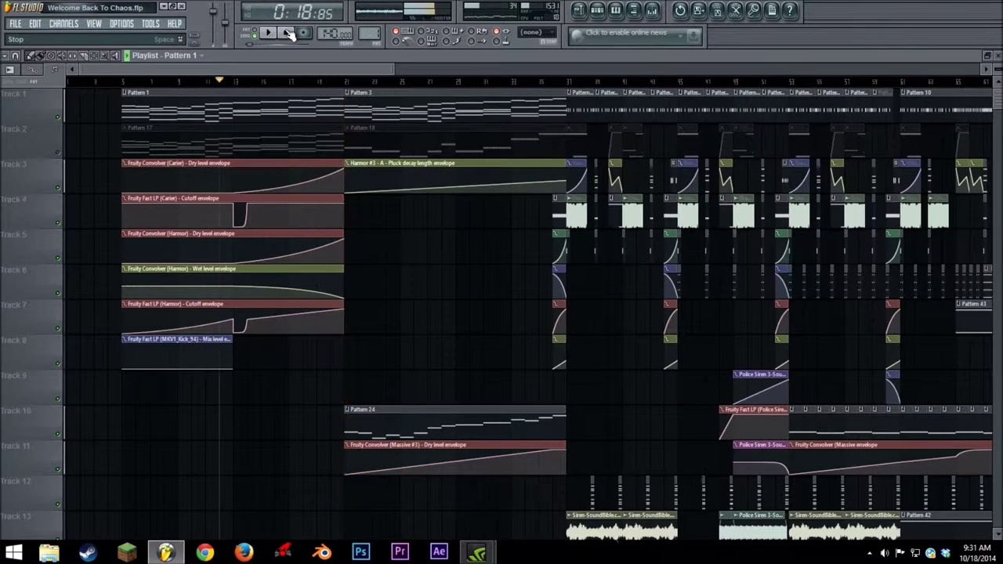
{"action": "left_click", "coordinate": [59, 153]}
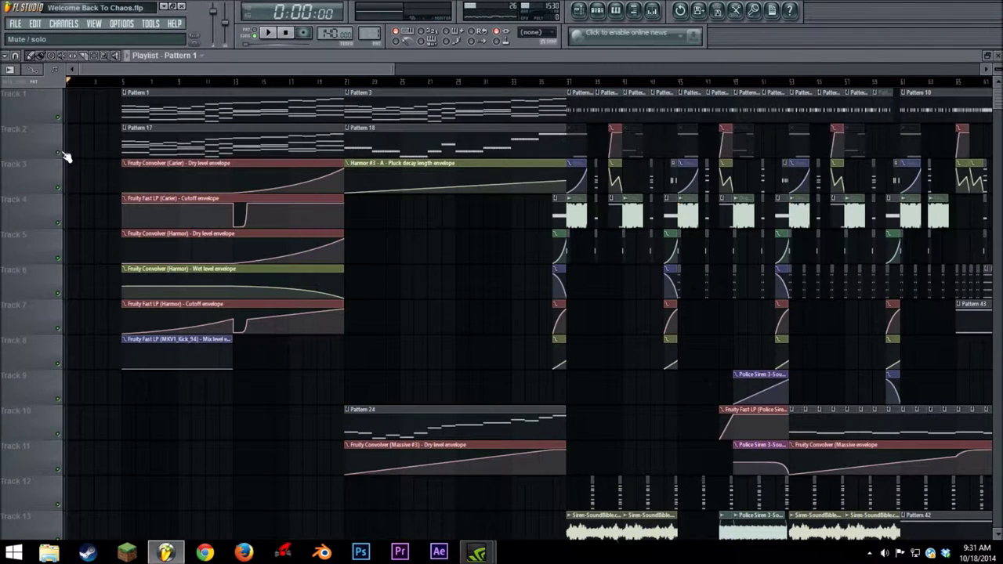
Play the second section from the start of the Pattern 3 clip at bar 21, and stop playback.
{"action": "left_click_drag", "start_coordinate": [287, 71], "coordinate": [298, 69]}
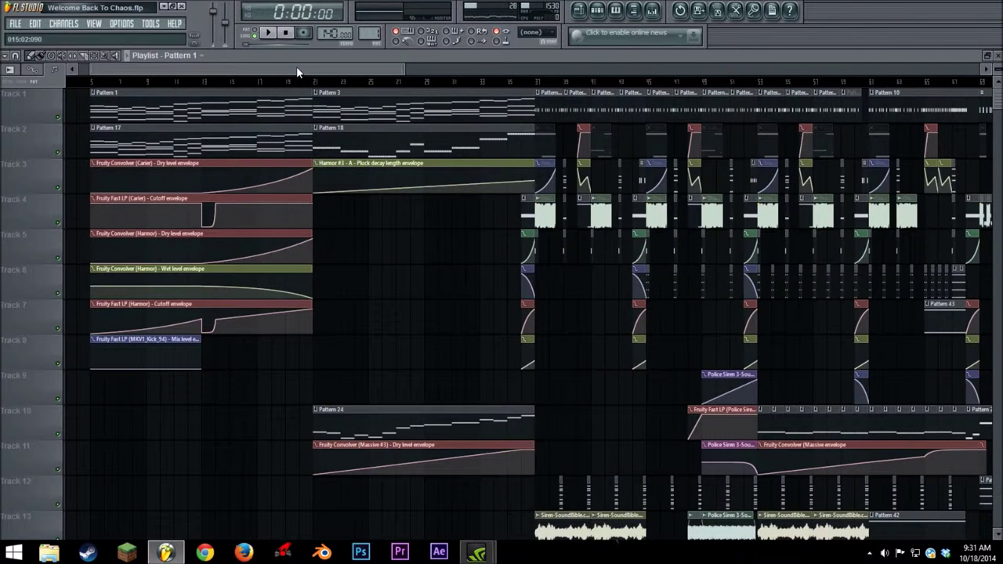
{"action": "scroll", "coordinate": [297, 71], "scroll_direction": "right", "scroll_amount": 2}
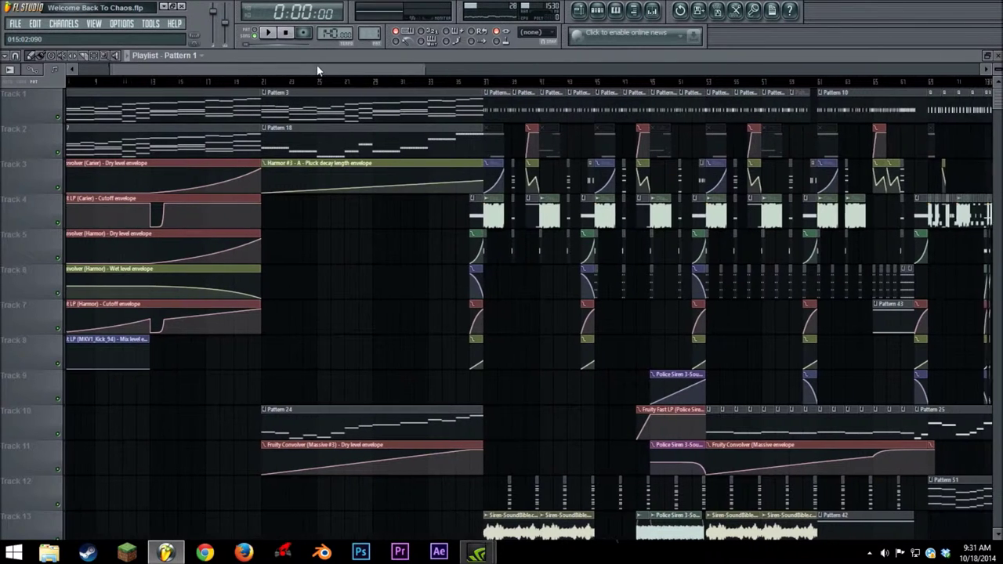
{"action": "left_click", "coordinate": [254, 81]}
{"action": "left_click_drag", "start_coordinate": [267, 70], "coordinate": [292, 64]}
{"action": "left_click", "coordinate": [269, 33]}
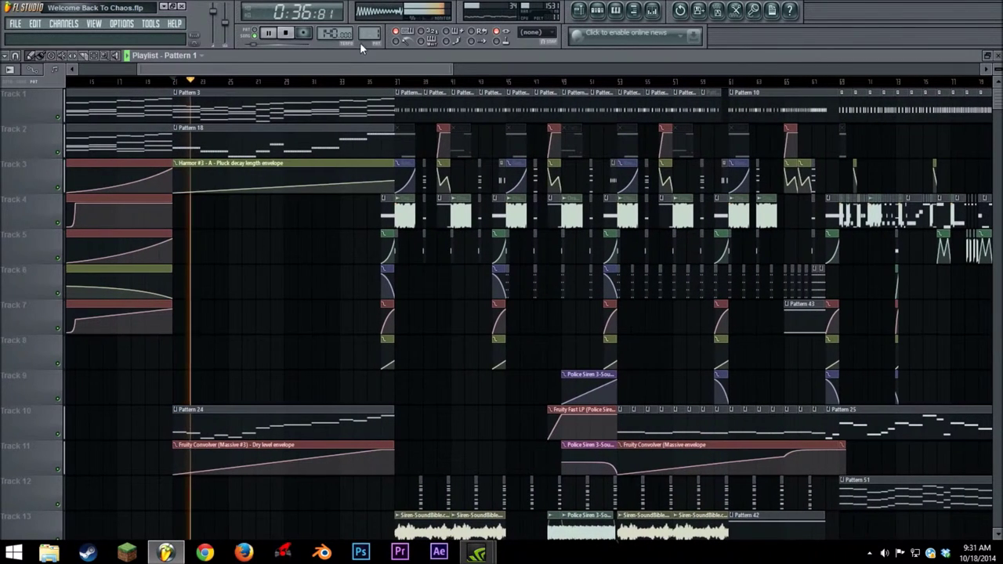
{"action": "left_click", "coordinate": [287, 35]}
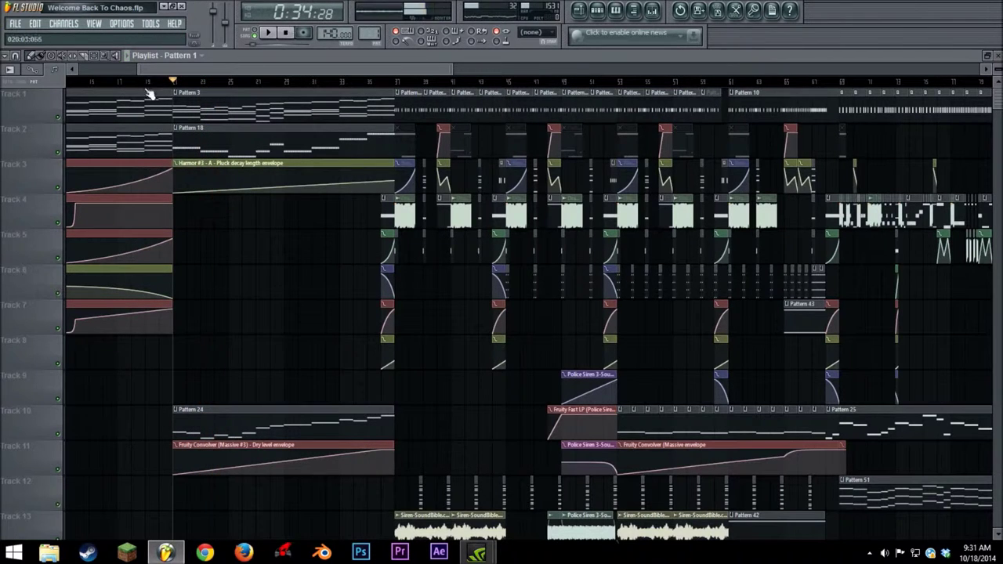
Listen to Track 1 soloed from bar 21, and restore all tracks.
{"action": "right_click", "coordinate": [58, 118]}
{"action": "left_click", "coordinate": [268, 33]}
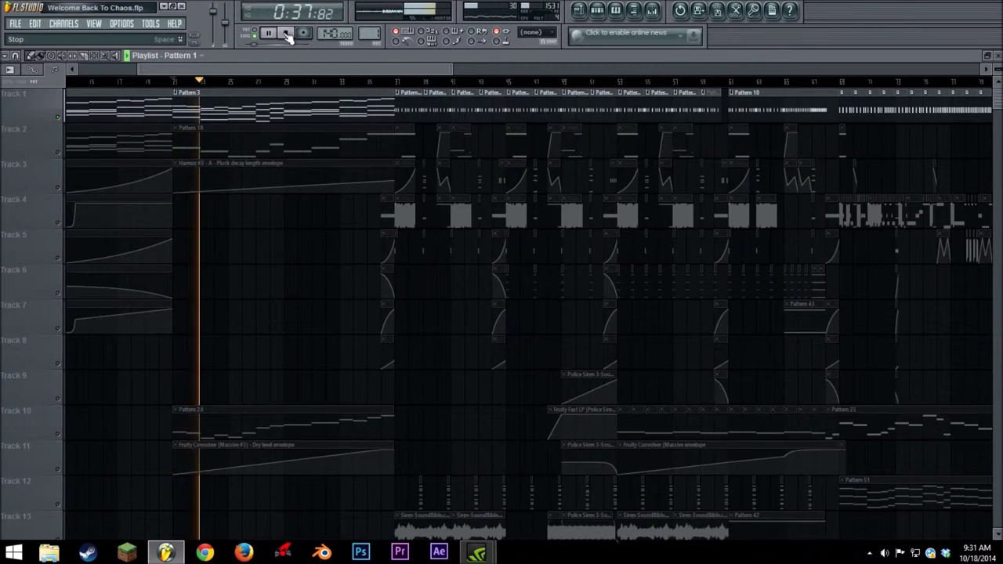
{"action": "left_click", "coordinate": [288, 34]}
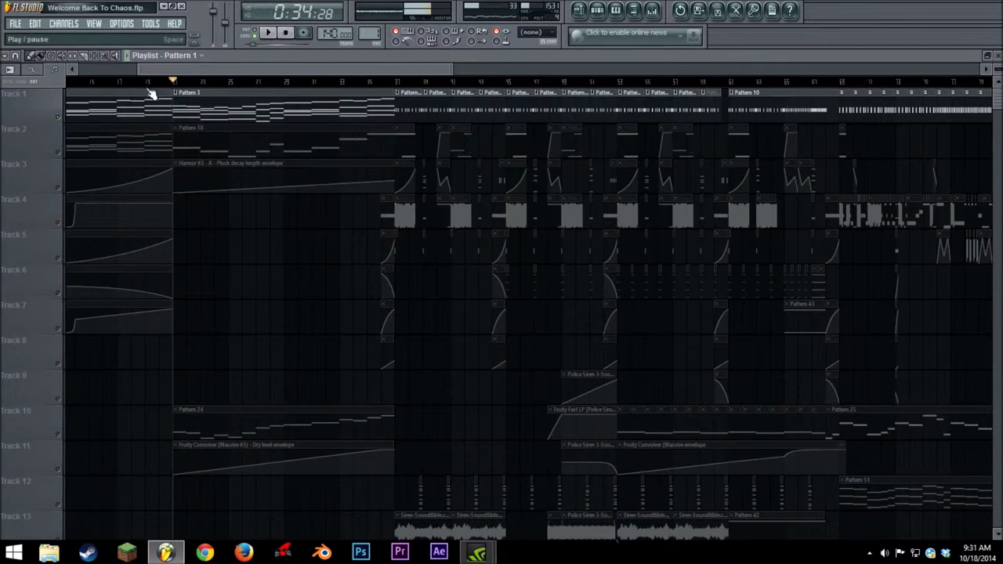
{"action": "right_click", "coordinate": [59, 118]}
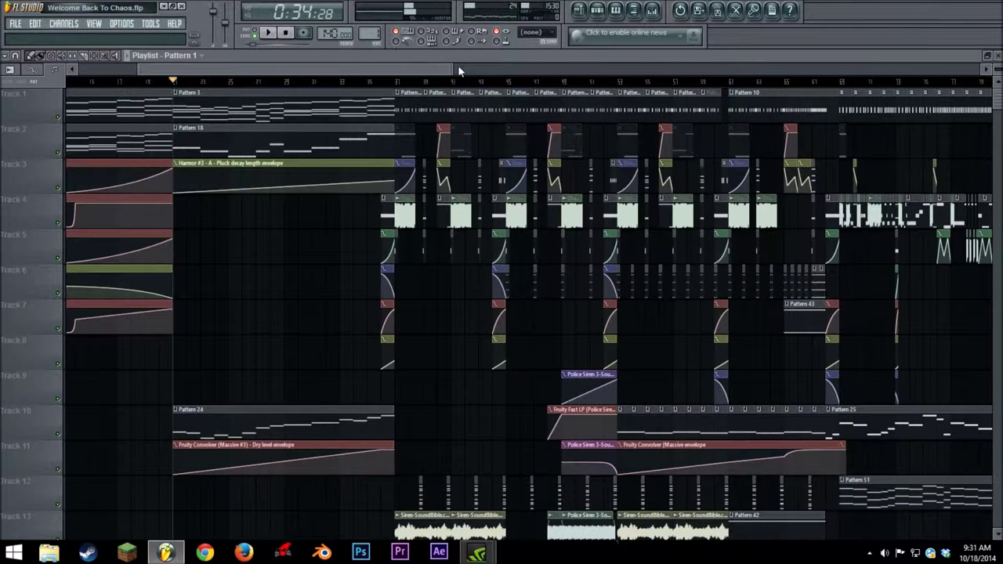
Listen to Track 2 soloed together with its Track 3 automation from bar 21, and restore all tracks.
{"action": "left_click_drag", "start_coordinate": [453, 69], "coordinate": [417, 70]}
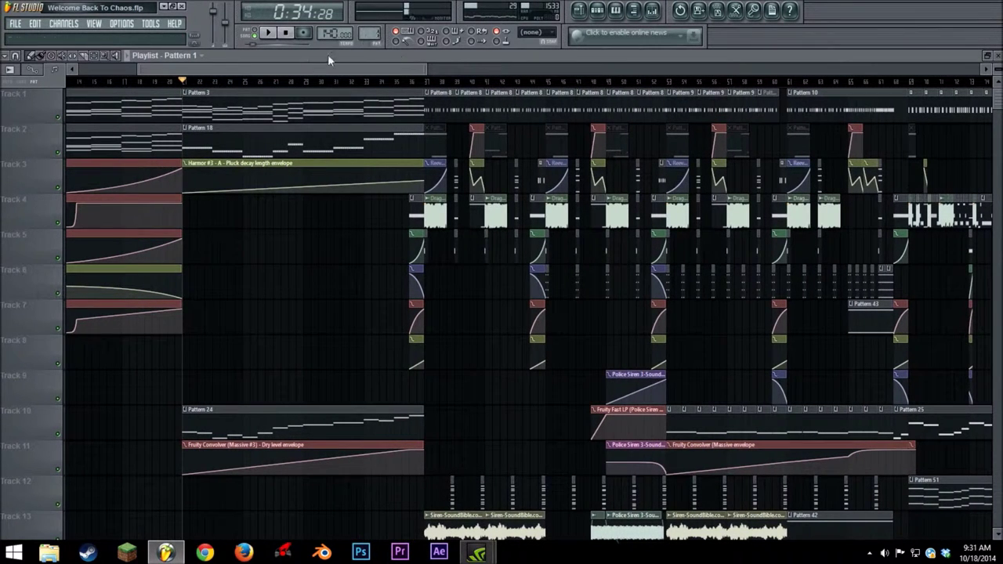
{"action": "right_click", "coordinate": [58, 154]}
{"action": "left_click", "coordinate": [58, 188]}
{"action": "left_click", "coordinate": [269, 34]}
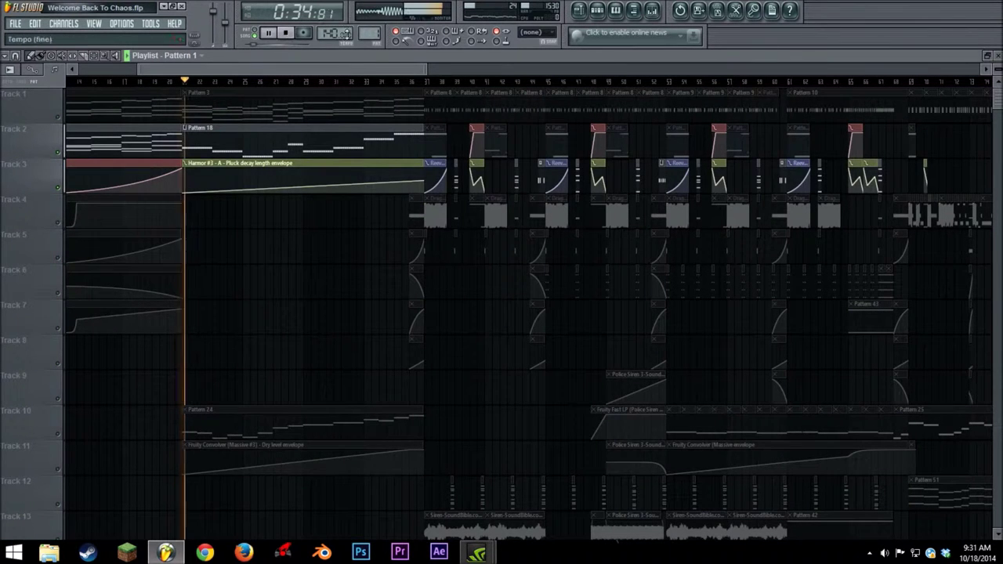
{"action": "left_click", "coordinate": [287, 35]}
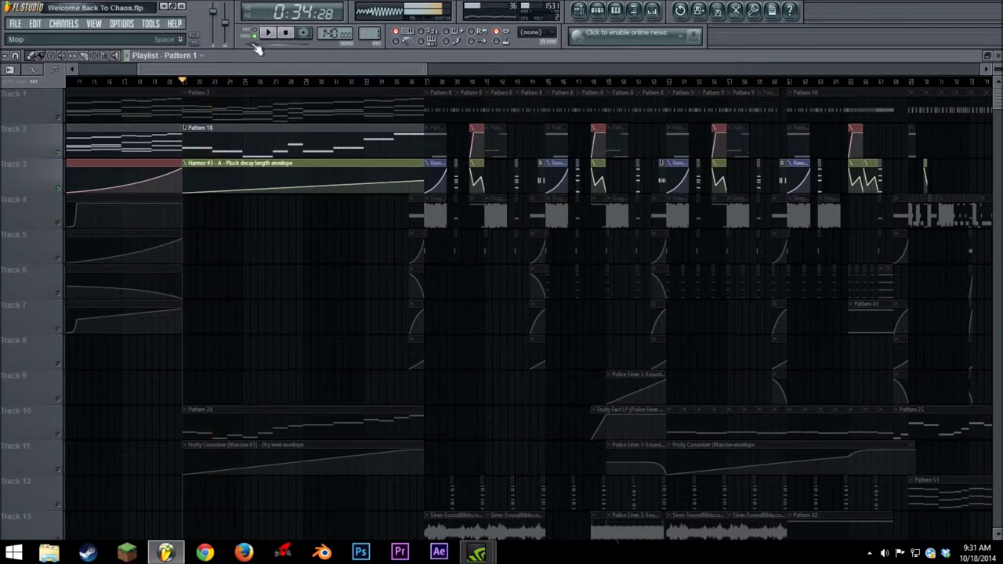
{"action": "right_click", "coordinate": [63, 154]}
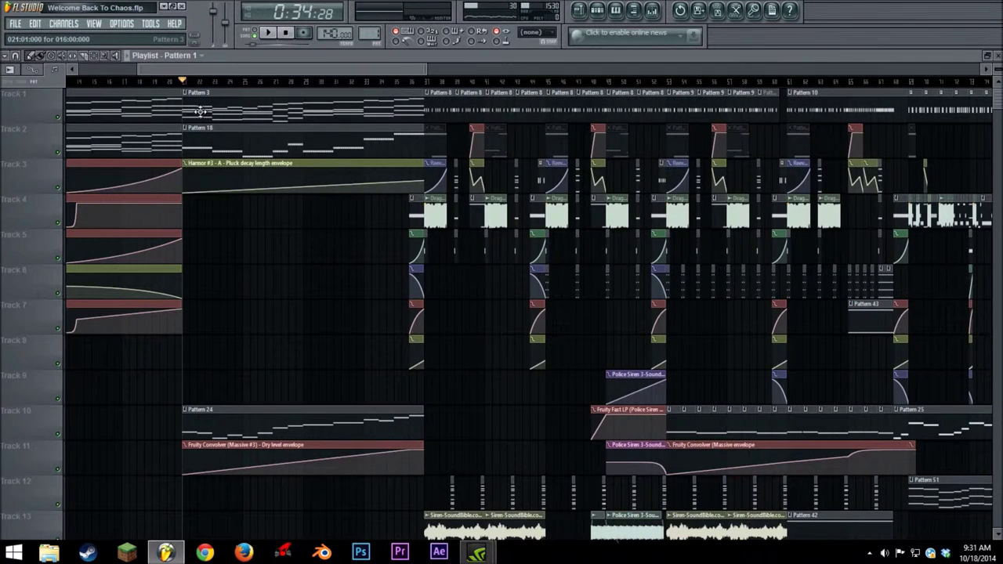
Solo Track 10 together with the Track 11 automation and play them from bar 21.
{"action": "scroll", "coordinate": [264, 213], "scroll_direction": "down", "scroll_amount": 4}
{"action": "scroll", "coordinate": [264, 212], "scroll_direction": "up", "scroll_amount": 4}
{"action": "scroll", "coordinate": [267, 212], "scroll_direction": "down", "scroll_amount": 4}
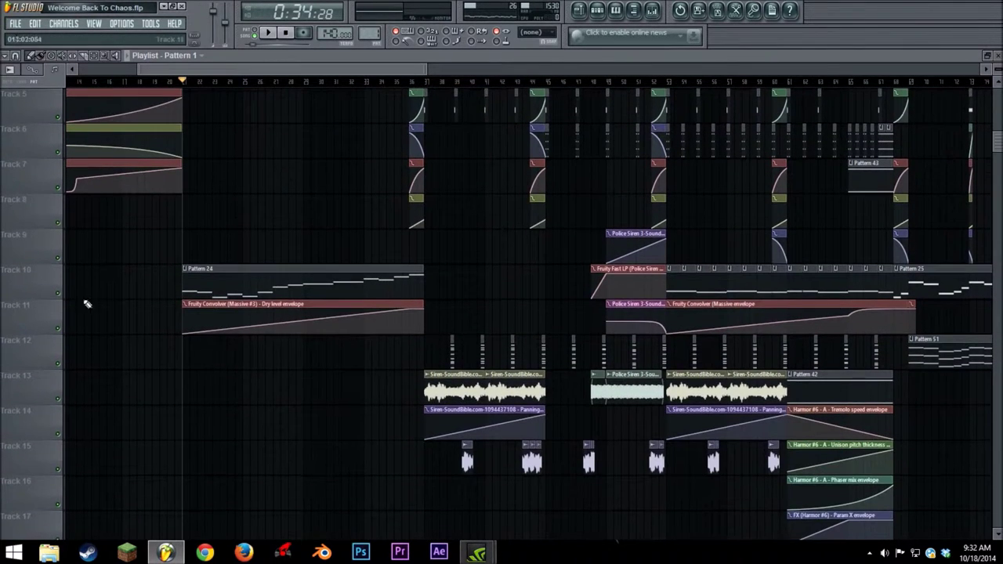
{"action": "right_click", "coordinate": [57, 294]}
{"action": "left_click", "coordinate": [57, 328]}
{"action": "scroll", "coordinate": [188, 233], "scroll_direction": "up", "scroll_amount": 2}
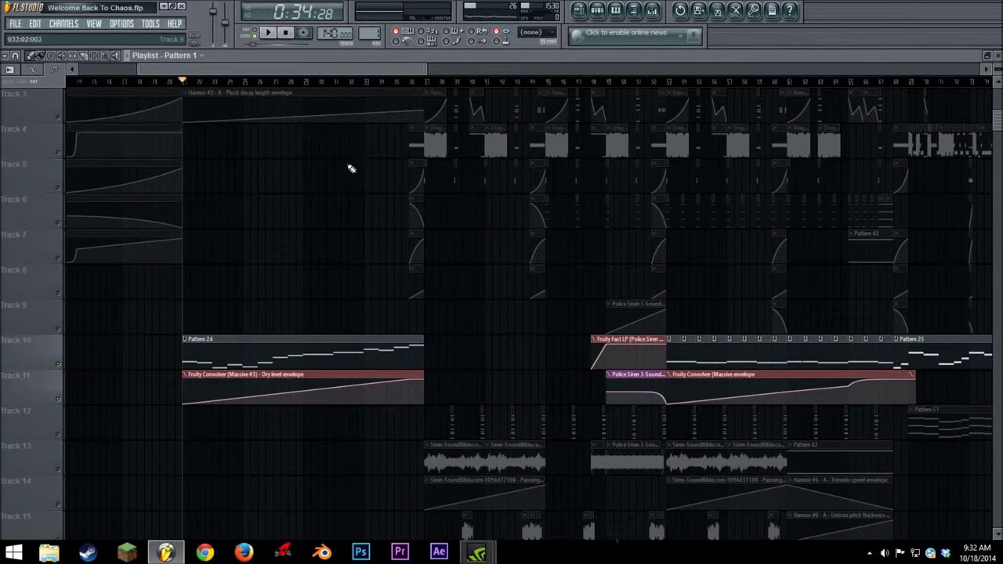
{"action": "left_click", "coordinate": [268, 33]}
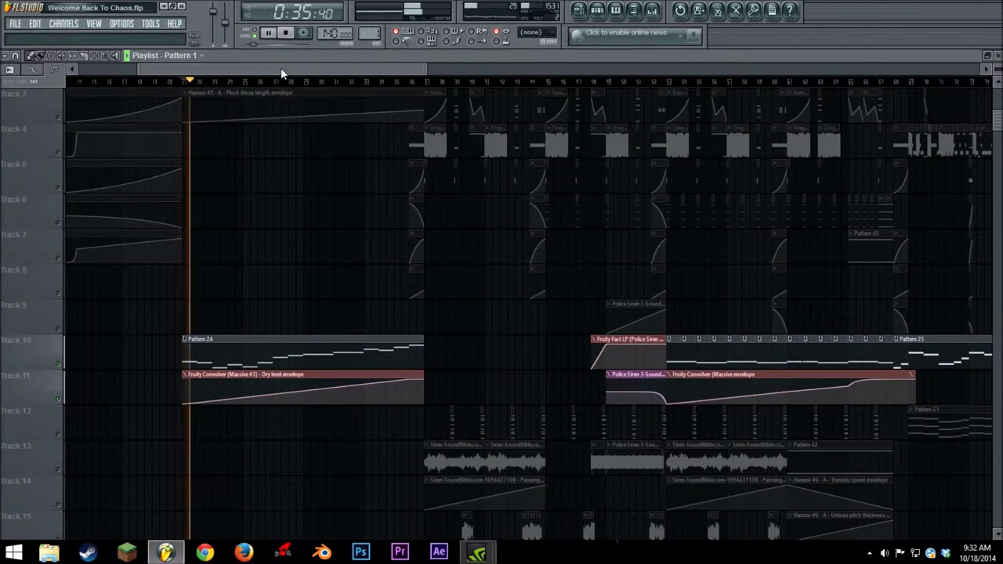
Skip the soloed playback ahead to about bar 34, stop it, and restore all tracks.
{"action": "left_click", "coordinate": [342, 82]}
{"action": "left_click", "coordinate": [379, 82]}
{"action": "mouse_move", "coordinate": [395, 71]}
{"action": "left_mouse_down"}
{"action": "mouse_move", "coordinate": [420, 70]}
{"action": "mouse_move", "coordinate": [410, 70]}
{"action": "left_mouse_up"}
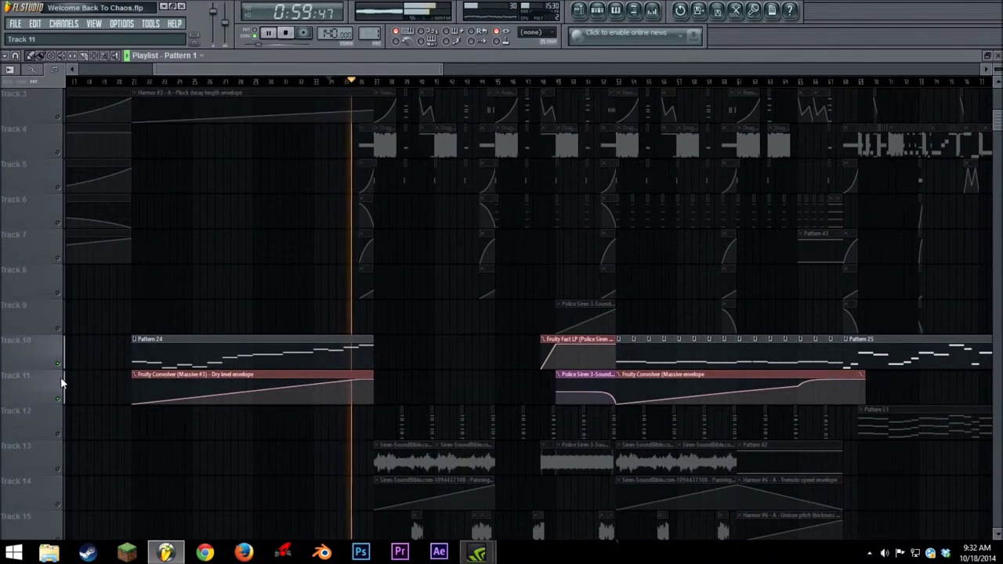
{"action": "key", "text": "space"}
{"action": "left_click", "coordinate": [285, 32]}
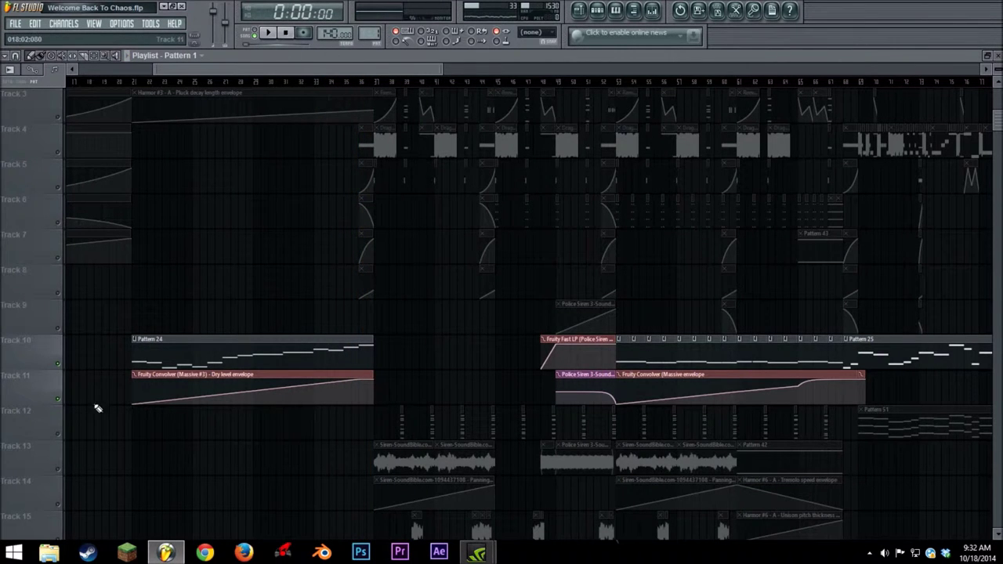
{"action": "right_click", "coordinate": [59, 365]}
{"action": "right_click", "coordinate": [58, 365]}
Set the playback position to bar 36, at the lead-in to the section with the Pattern 8 clips.
{"action": "scroll", "coordinate": [353, 325], "scroll_direction": "up", "scroll_amount": 2}
{"action": "scroll", "coordinate": [366, 309], "scroll_direction": "down", "scroll_amount": 1}
{"action": "scroll", "coordinate": [369, 282], "scroll_direction": "down", "scroll_amount": 5}
{"action": "scroll", "coordinate": [371, 284], "scroll_direction": "up", "scroll_amount": 6}
{"action": "left_click", "coordinate": [352, 82]}
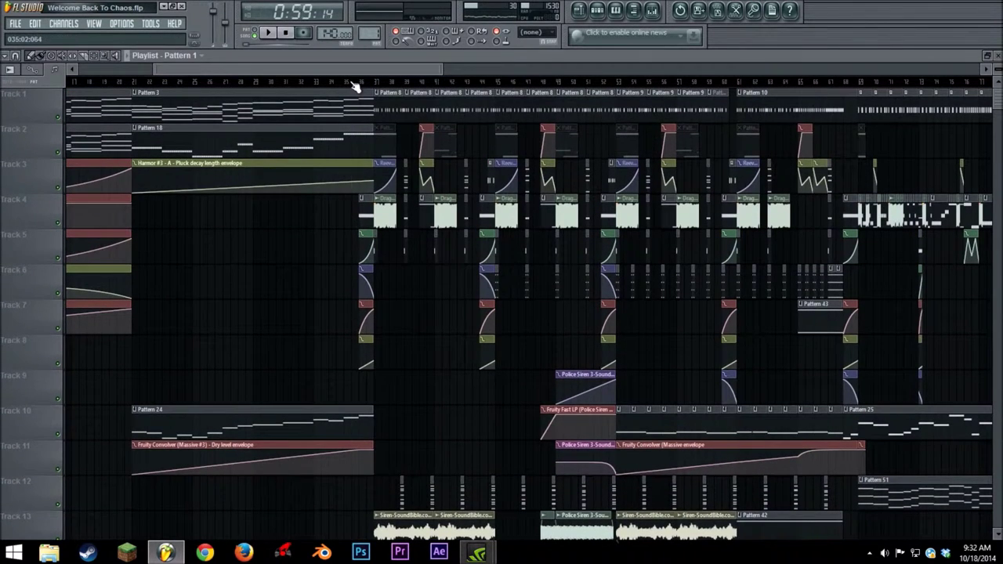
{"action": "left_click", "coordinate": [360, 83]}
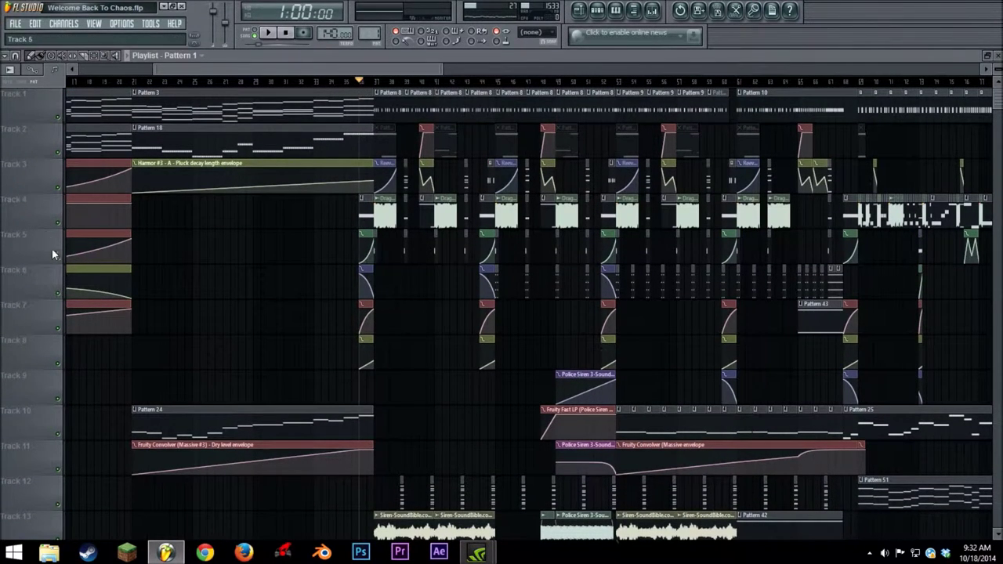
Solo Track 4 together with Tracks 5 to 8 and listen to them from bar 36.
{"action": "left_click_drag", "start_coordinate": [255, 66], "coordinate": [308, 56]}
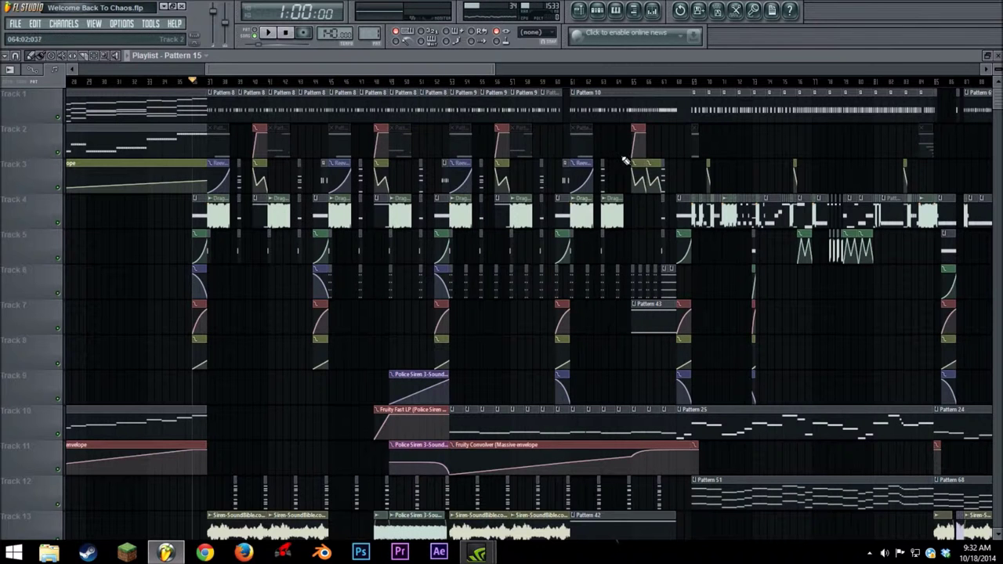
{"action": "scroll", "coordinate": [444, 69], "scroll_direction": "up", "scroll_amount": 2}
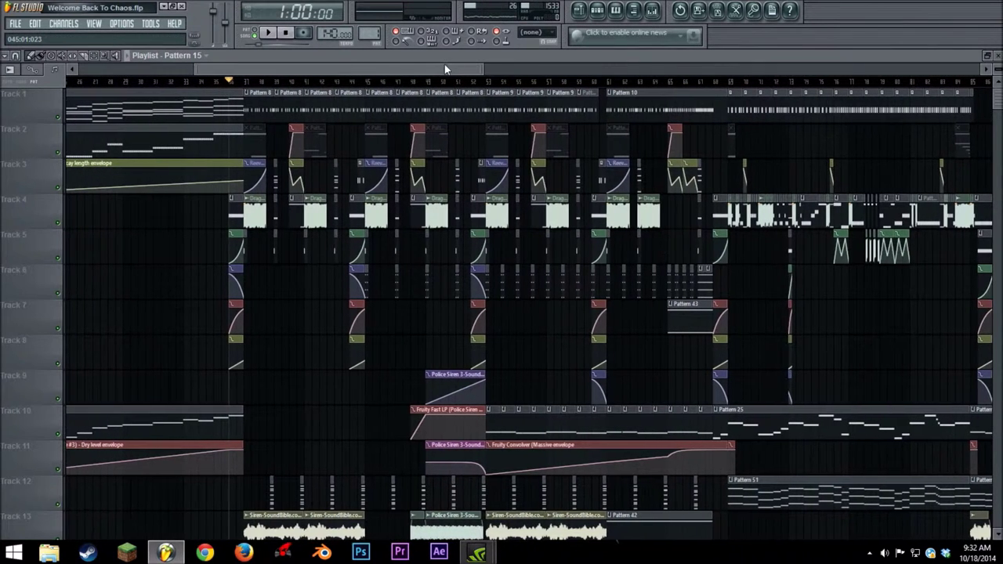
{"action": "left_click_drag", "start_coordinate": [484, 69], "coordinate": [371, 69]}
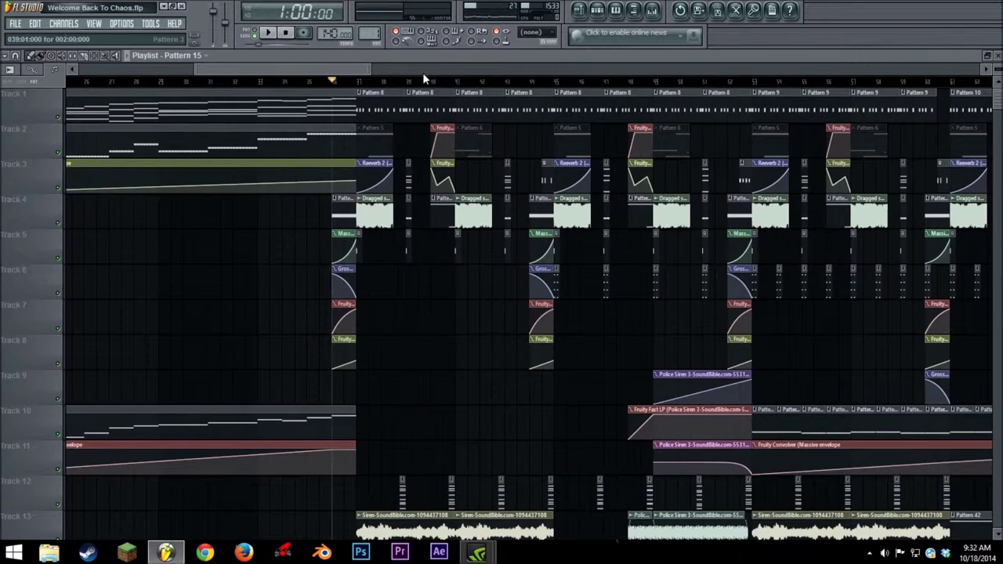
{"action": "scroll", "coordinate": [361, 70], "scroll_direction": "down", "scroll_amount": 3}
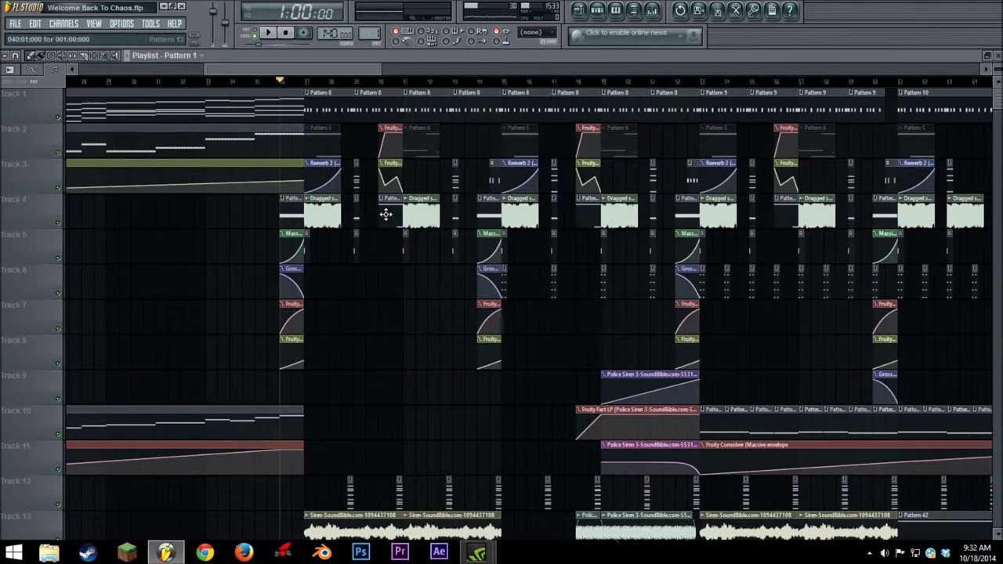
{"action": "right_click", "coordinate": [57, 223]}
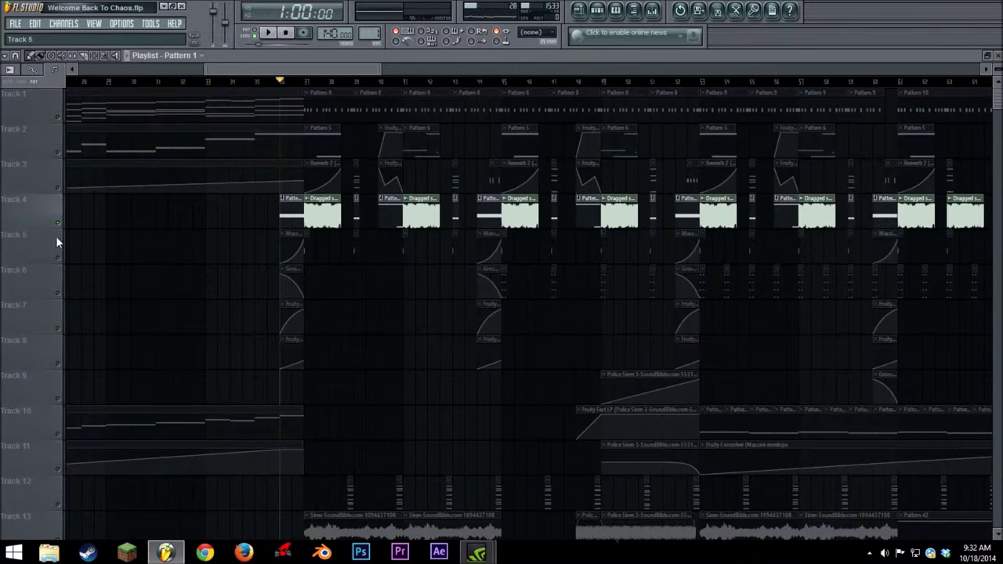
{"action": "left_click", "coordinate": [58, 259]}
{"action": "left_click", "coordinate": [57, 293]}
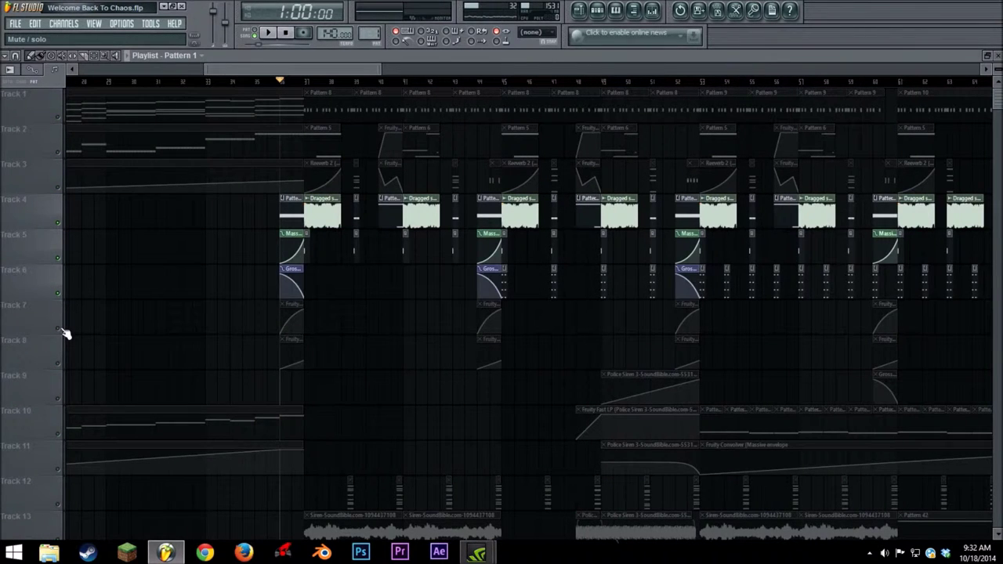
{"action": "left_click", "coordinate": [57, 328]}
{"action": "left_click", "coordinate": [57, 364]}
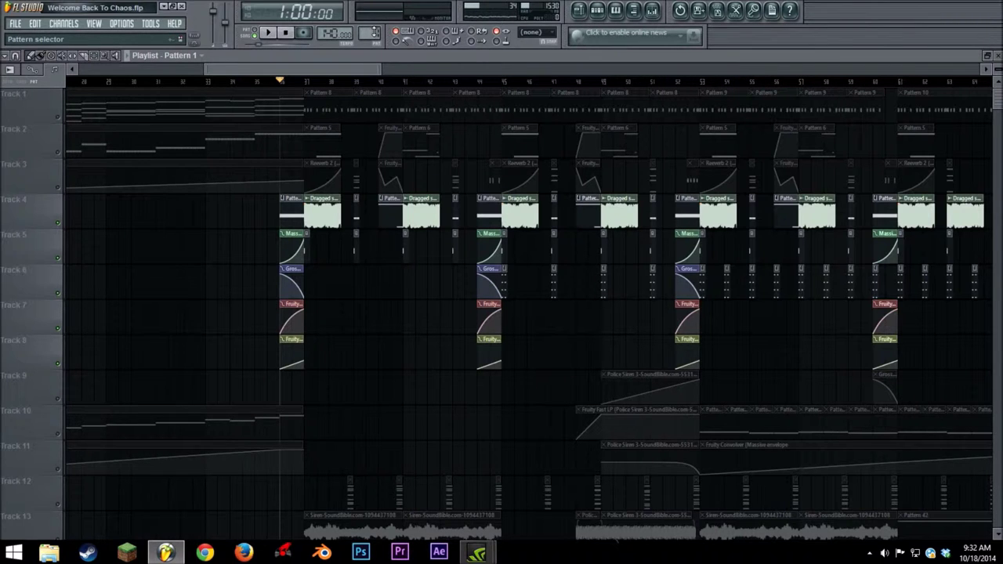
{"action": "key", "text": "space"}
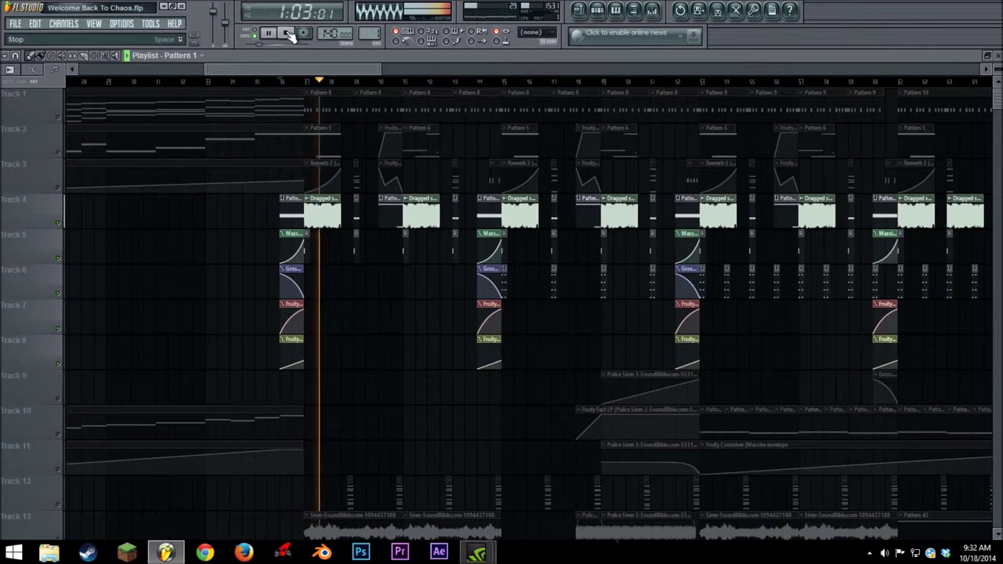
{"action": "left_click", "coordinate": [287, 33]}
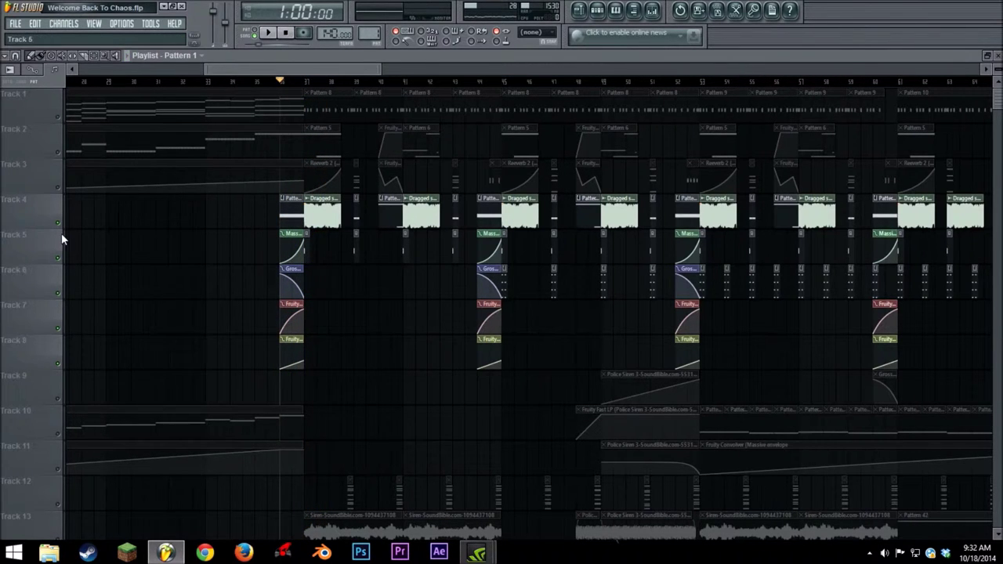
Restore all tracks, solo Track 2, and listen to its Pattern 5 at bar 37 and Pattern 6 at bar 41.
{"action": "left_click_drag", "start_coordinate": [351, 69], "coordinate": [365, 69]}
{"action": "left_click_drag", "start_coordinate": [337, 69], "coordinate": [339, 69]}
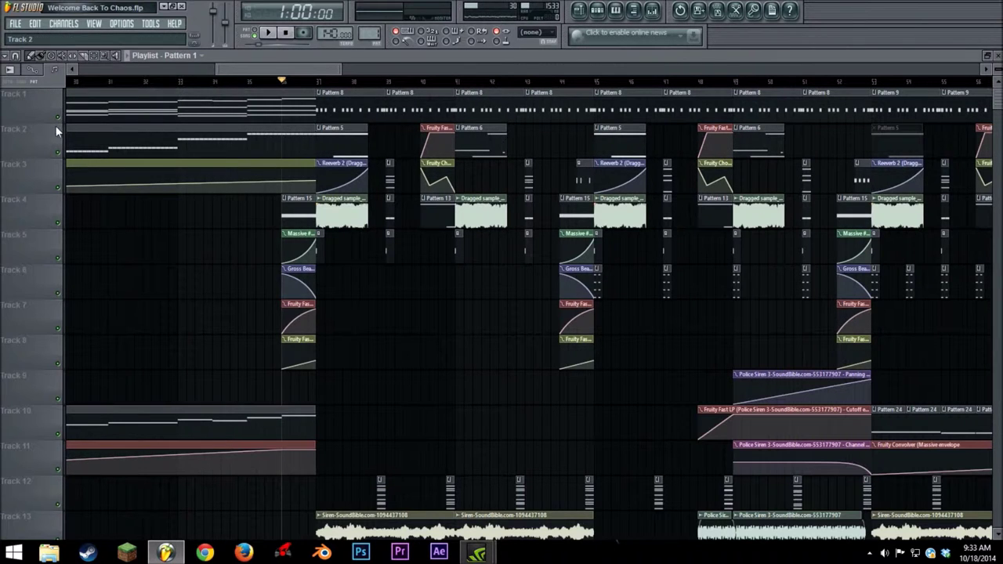
{"action": "right_click", "coordinate": [58, 153]}
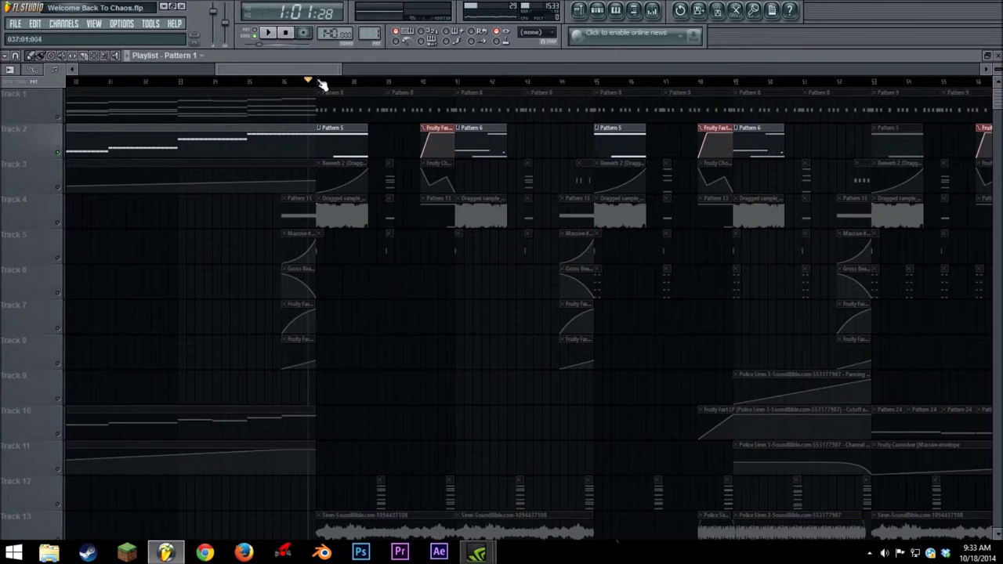
{"action": "left_click", "coordinate": [270, 34]}
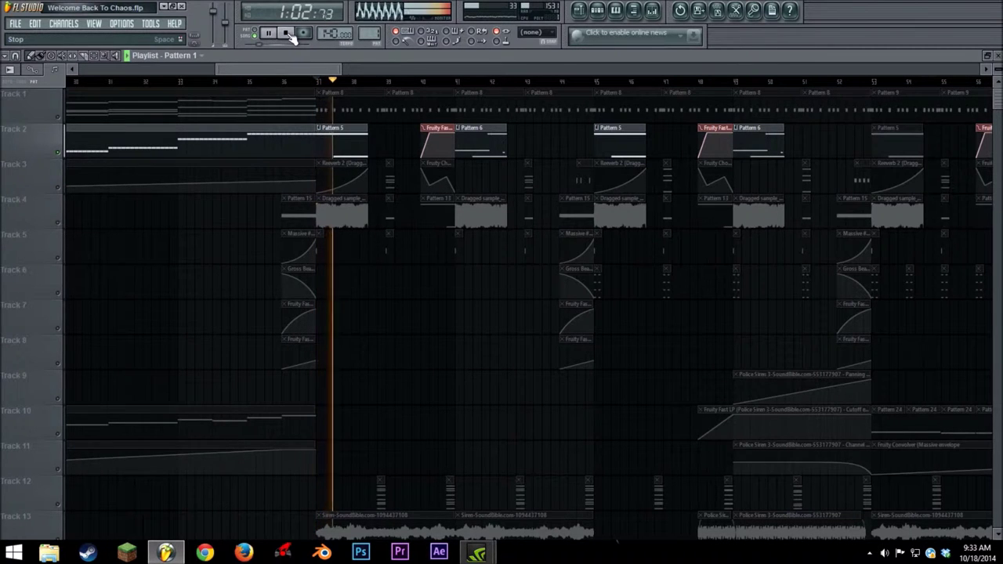
{"action": "left_click", "coordinate": [287, 34]}
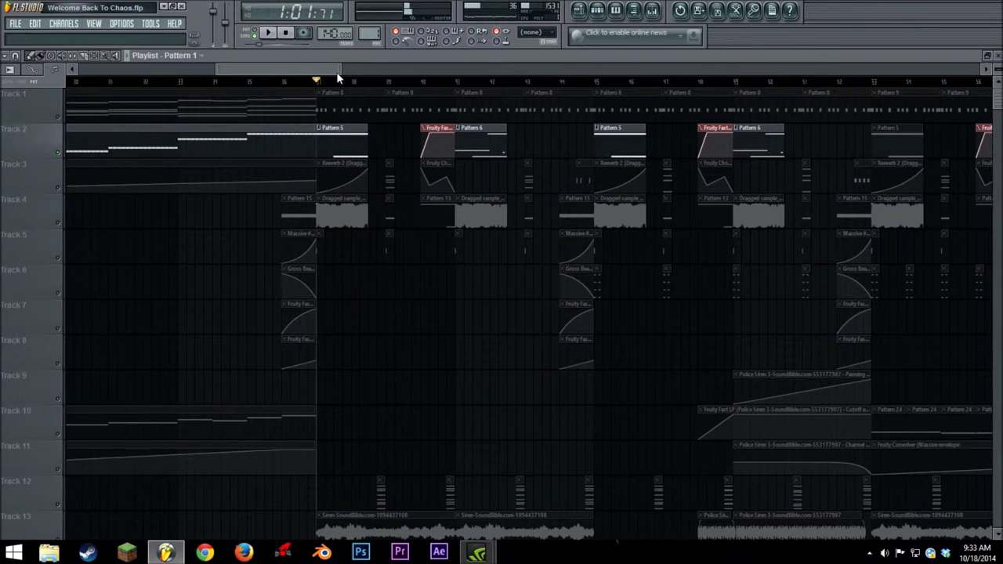
{"action": "left_click", "coordinate": [268, 33]}
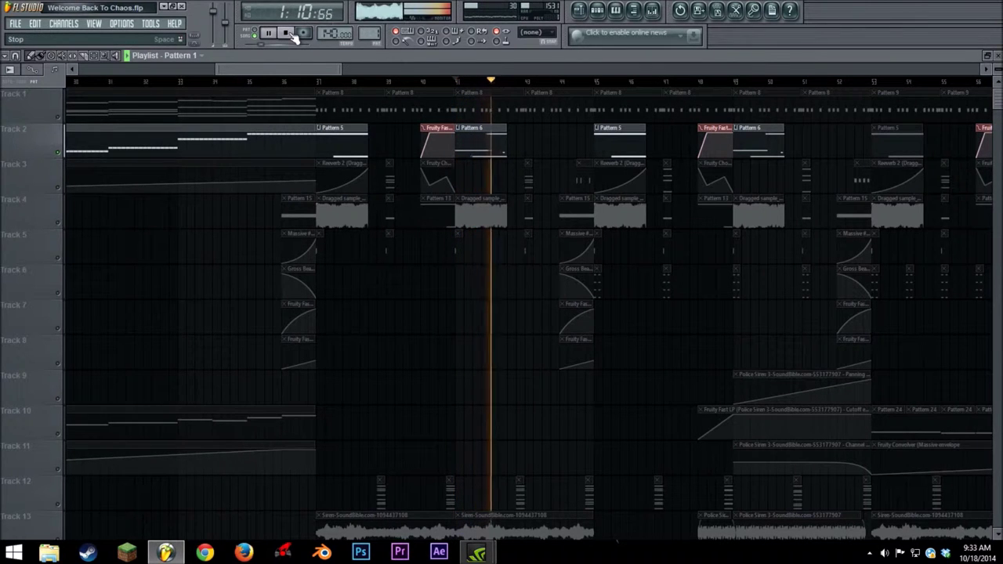
{"action": "left_click", "coordinate": [288, 34]}
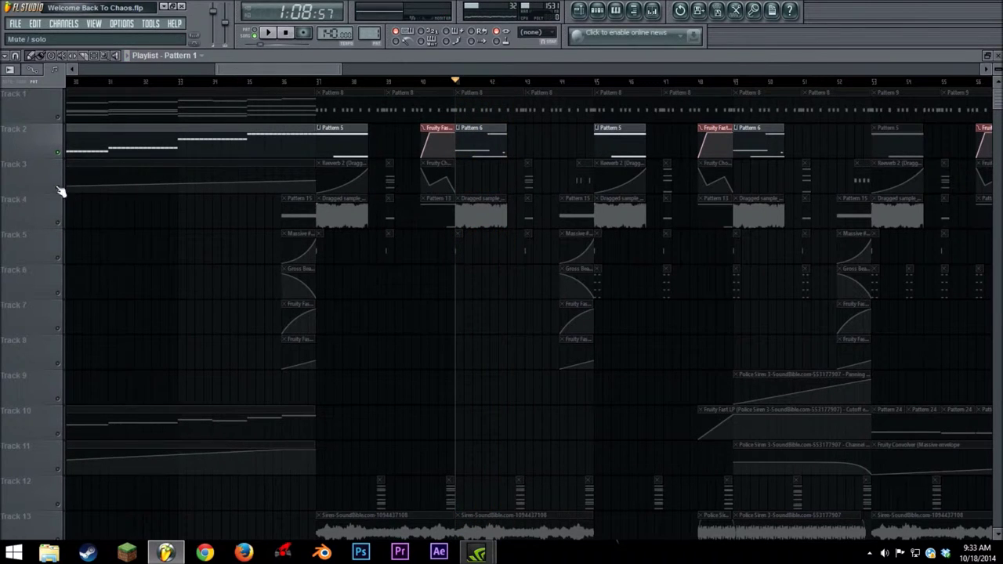
Listen to Track 4 soloed from bar 41, and restore all tracks.
{"action": "left_click", "coordinate": [62, 227]}
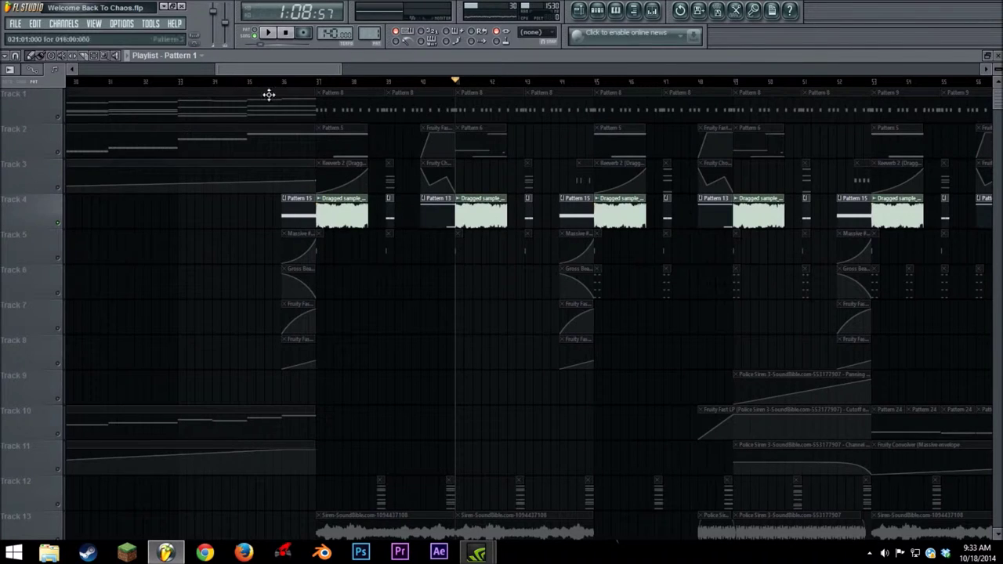
{"action": "left_click", "coordinate": [268, 35]}
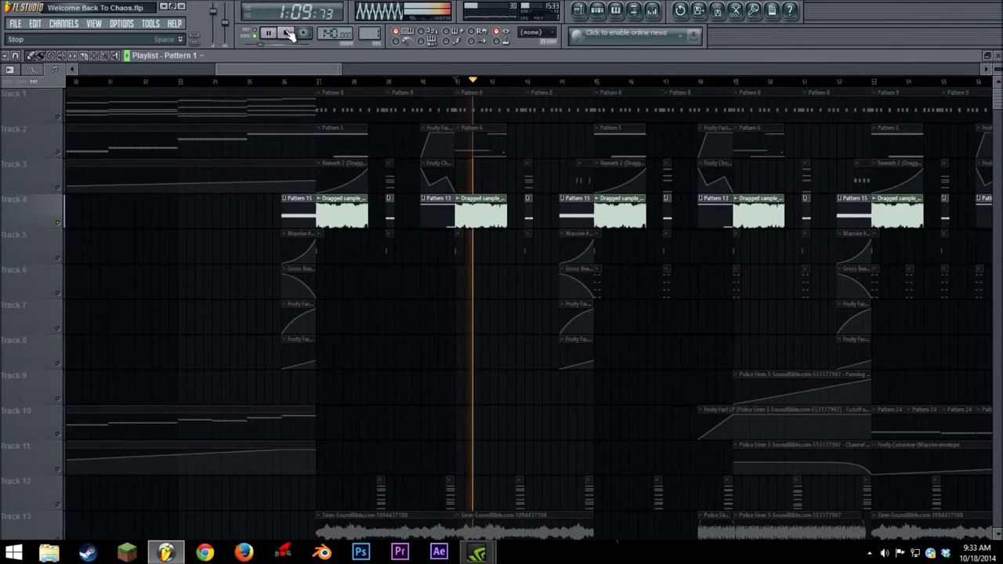
{"action": "left_click", "coordinate": [288, 34]}
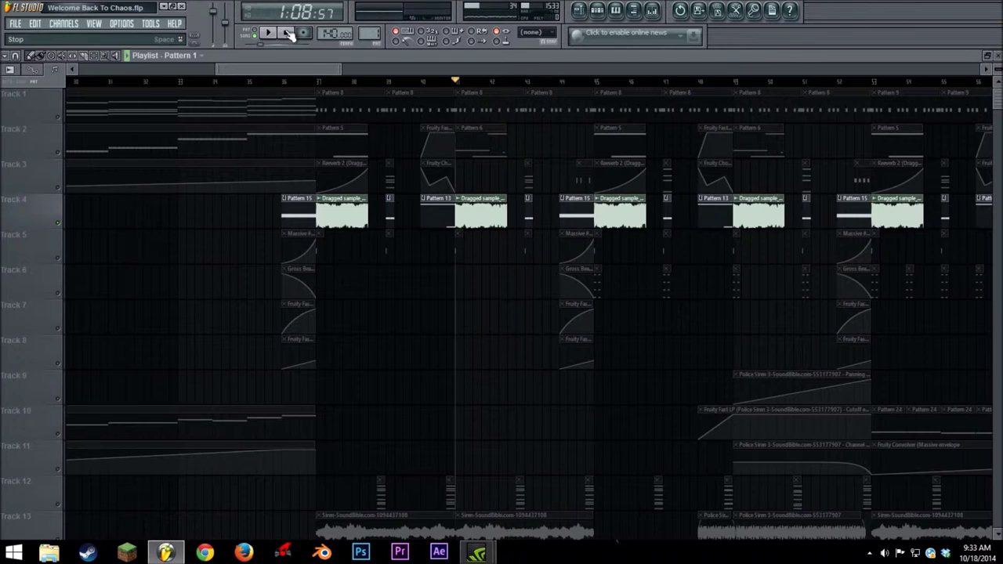
{"action": "right_click", "coordinate": [58, 188]}
{"action": "right_click", "coordinate": [58, 188]}
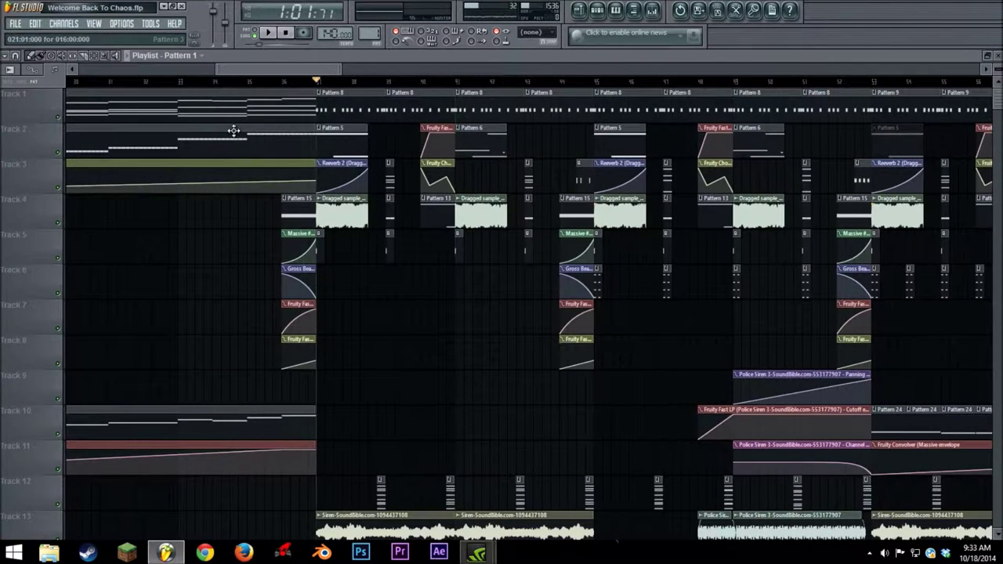
Solo Track 3 together with Track 4 and listen to them from bar 37.
{"action": "right_click", "coordinate": [57, 187]}
{"action": "left_click", "coordinate": [57, 223]}
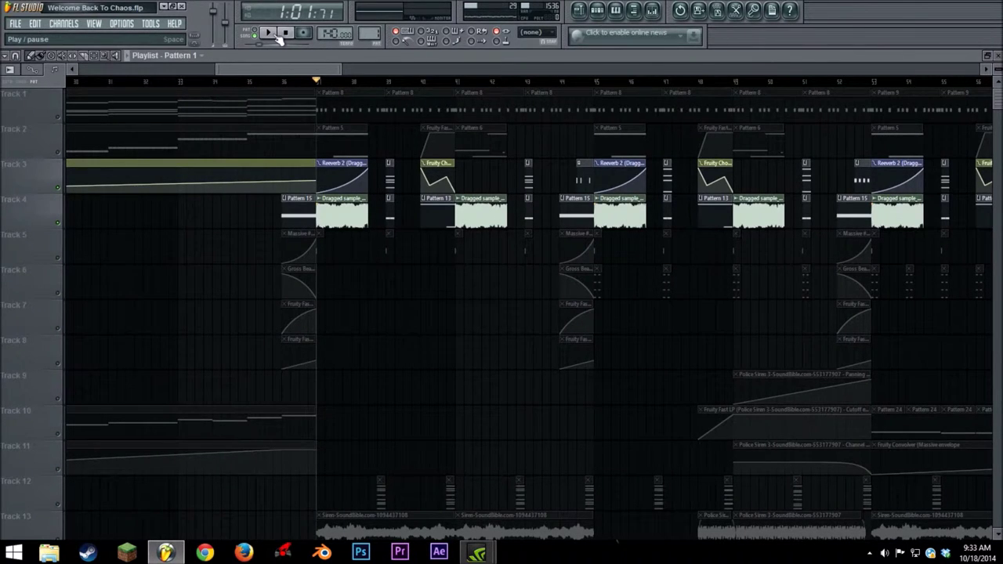
{"action": "key", "text": "space"}
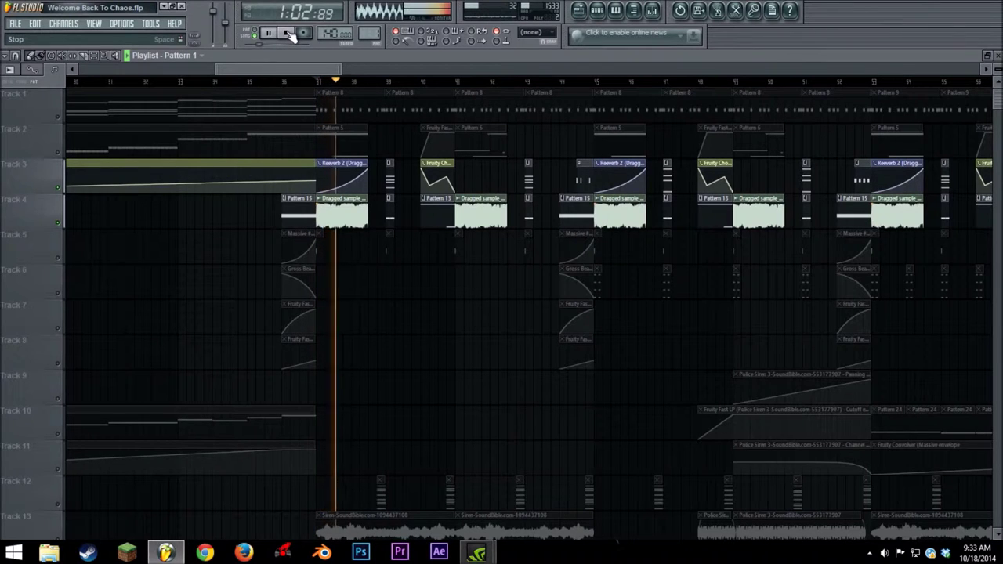
{"action": "left_click", "coordinate": [287, 33]}
Unmute Tracks 1 and 2 alongside the soloed Tracks 3 and 4, and restore all tracks.
{"action": "left_click_drag", "start_coordinate": [314, 73], "coordinate": [321, 74]}
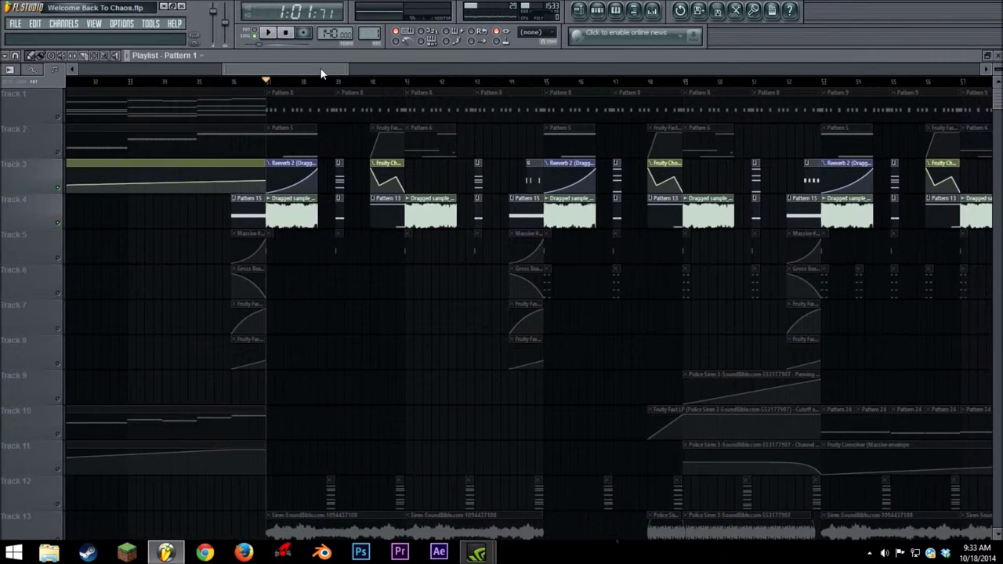
{"action": "mouse_move", "coordinate": [328, 69]}
{"action": "left_mouse_down"}
{"action": "mouse_move", "coordinate": [345, 70]}
{"action": "mouse_move", "coordinate": [336, 72]}
{"action": "left_mouse_up"}
{"action": "scroll", "coordinate": [278, 217], "scroll_direction": "down", "scroll_amount": 5}
{"action": "scroll", "coordinate": [293, 215], "scroll_direction": "up", "scroll_amount": 4}
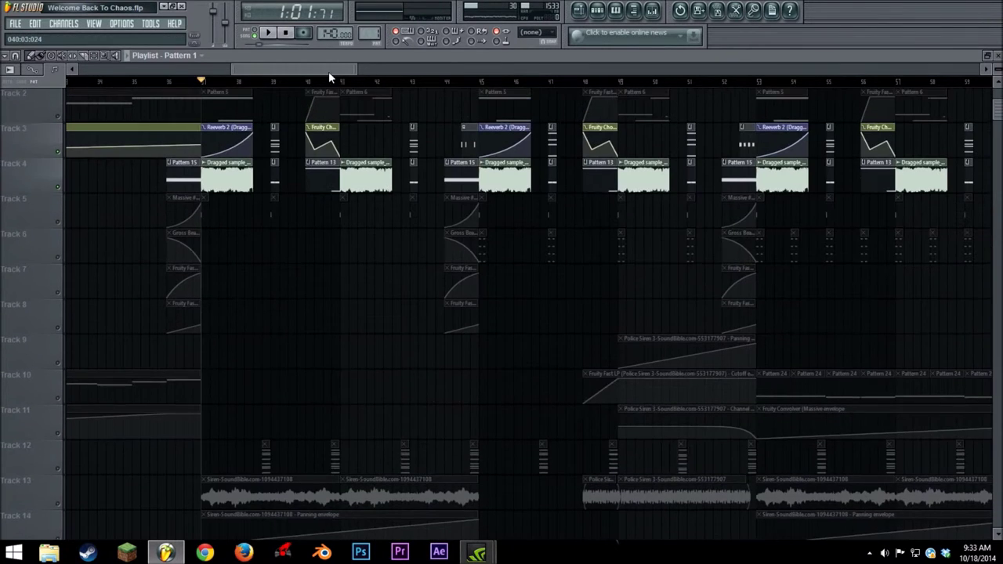
{"action": "left_click_drag", "start_coordinate": [357, 70], "coordinate": [440, 70]}
{"action": "scroll", "coordinate": [214, 193], "scroll_direction": "up", "scroll_amount": 1}
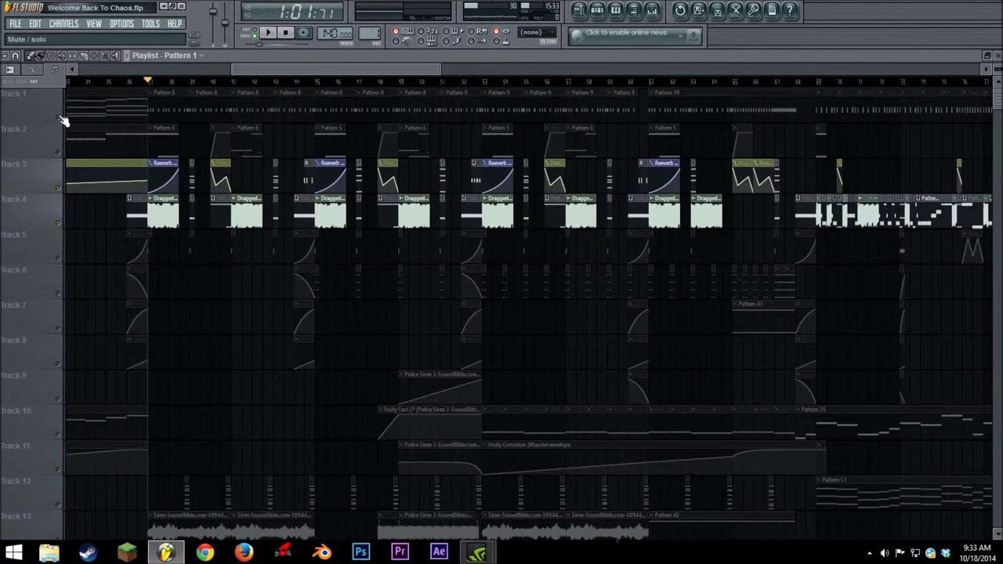
{"action": "left_click", "coordinate": [61, 117]}
{"action": "left_click", "coordinate": [63, 152]}
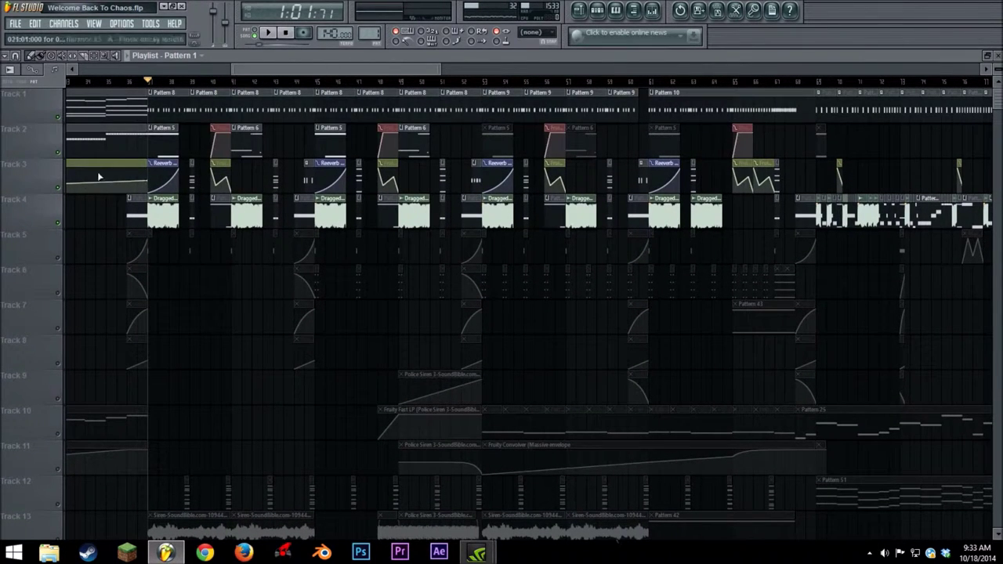
{"action": "right_click", "coordinate": [60, 188]}
{"action": "right_click", "coordinate": [59, 188]}
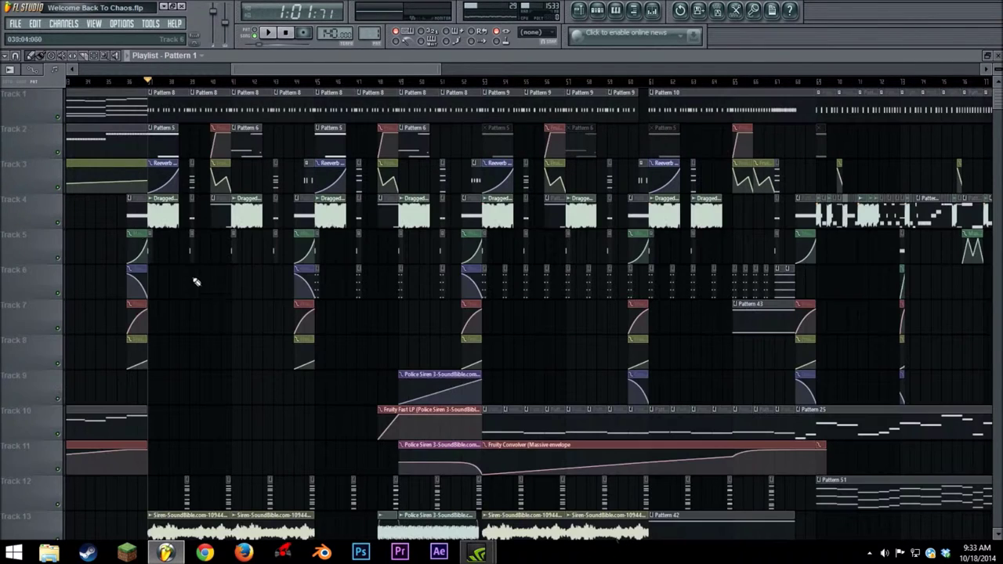
Solo the siren clips on Track 13 together with Tracks 14 and 15, and play them from bar 37.
{"action": "scroll", "coordinate": [178, 267], "scroll_direction": "down", "scroll_amount": 3}
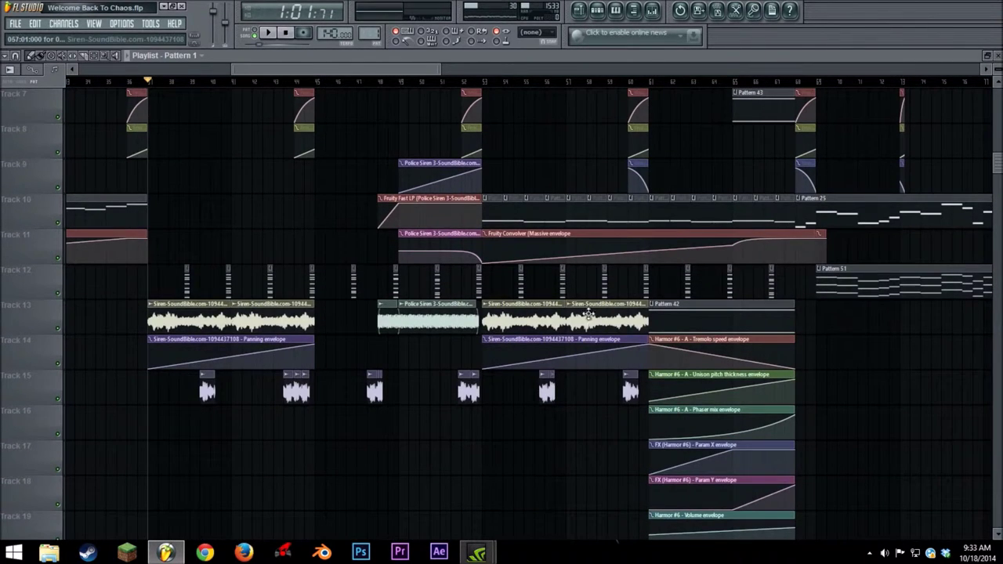
{"action": "scroll", "coordinate": [587, 329], "scroll_direction": "down", "scroll_amount": 8}
{"action": "scroll", "coordinate": [565, 350], "scroll_direction": "up", "scroll_amount": 6}
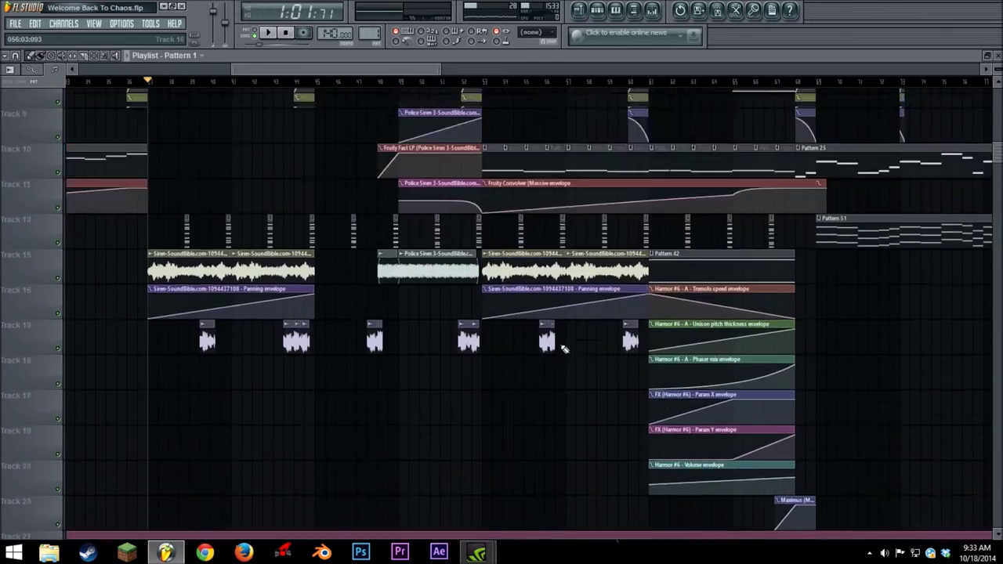
{"action": "scroll", "coordinate": [556, 343], "scroll_direction": "up", "scroll_amount": 7}
{"action": "scroll", "coordinate": [556, 359], "scroll_direction": "down", "scroll_amount": 5}
{"action": "scroll", "coordinate": [587, 157], "scroll_direction": "up", "scroll_amount": 3}
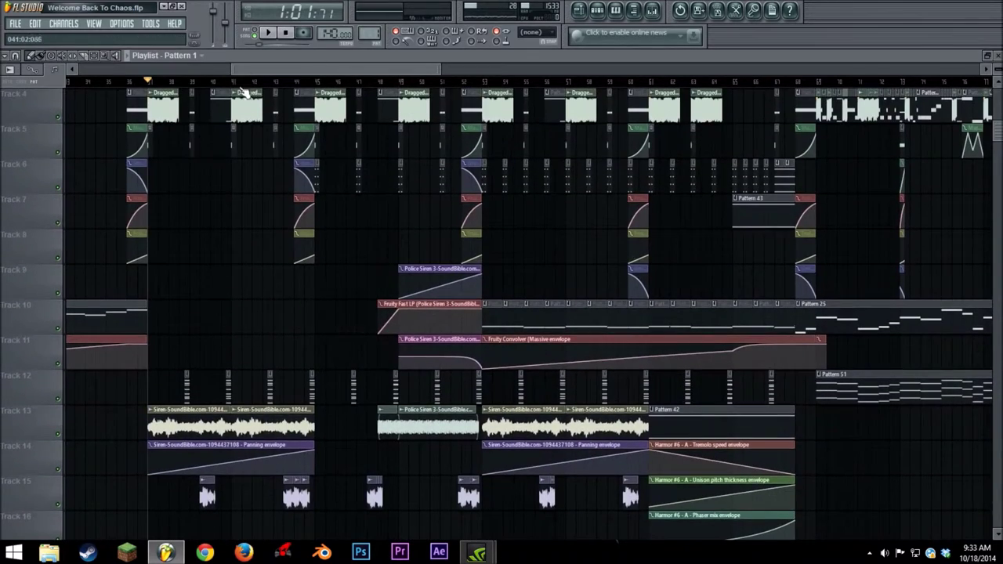
{"action": "left_click_drag", "start_coordinate": [232, 70], "coordinate": [249, 54]}
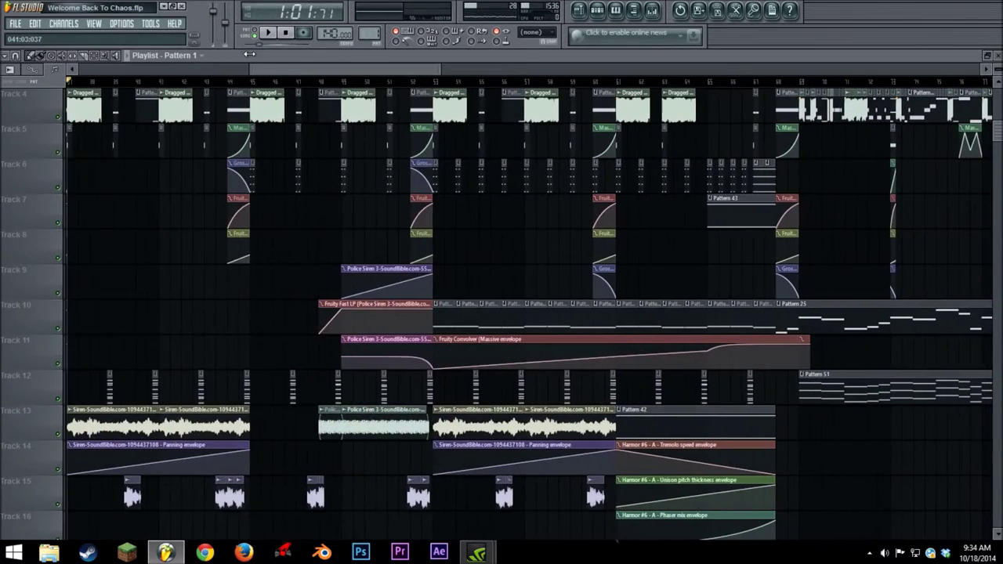
{"action": "right_click", "coordinate": [58, 433]}
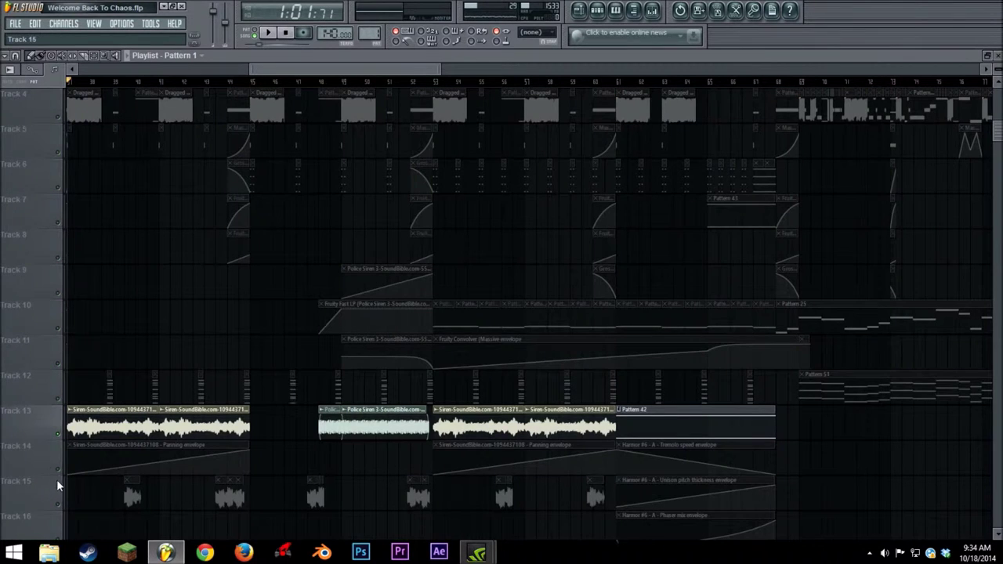
{"action": "left_click", "coordinate": [58, 469]}
{"action": "left_click", "coordinate": [59, 503]}
{"action": "key", "text": "space"}
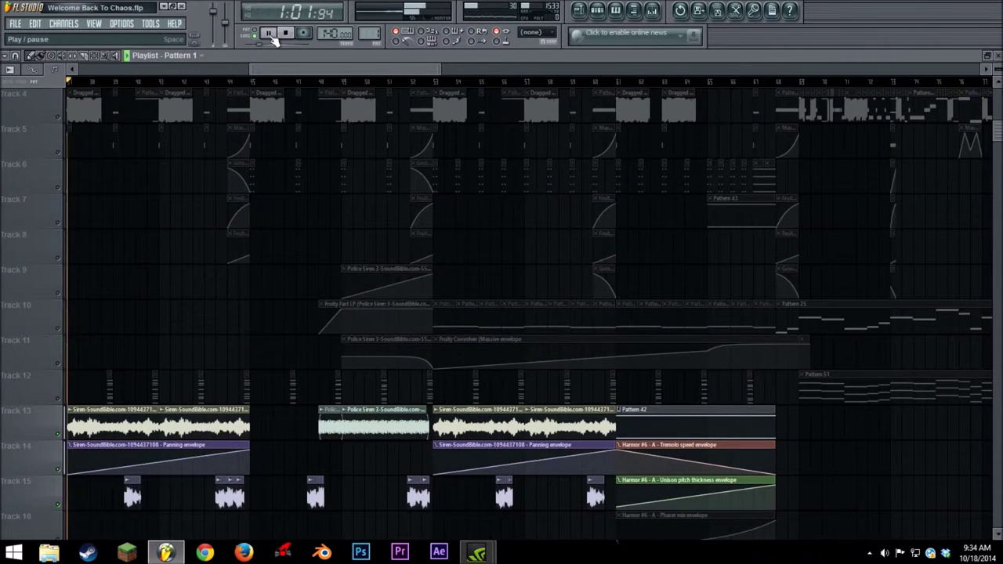
{"action": "left_click_drag", "start_coordinate": [256, 70], "coordinate": [286, 70]}
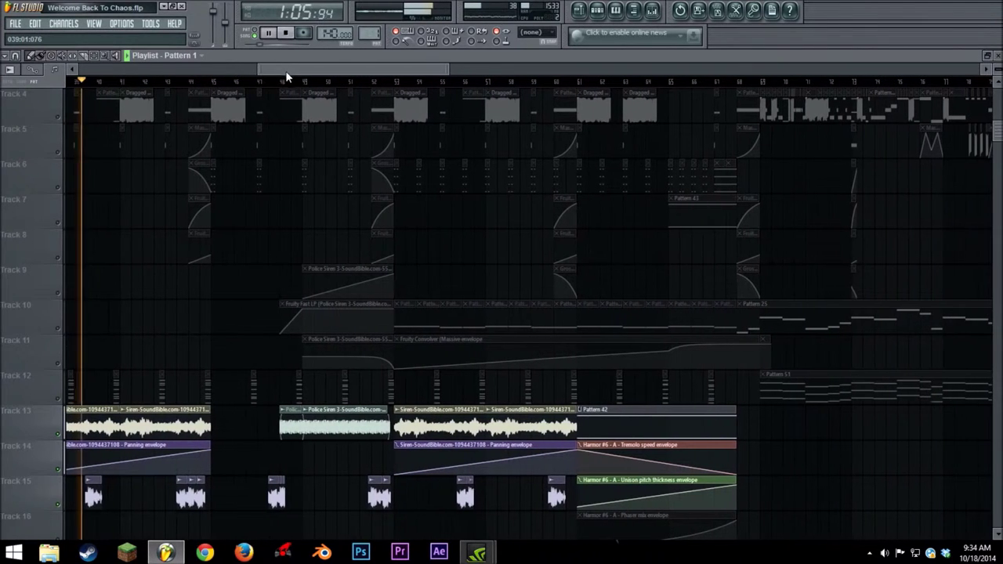
Unmute Tracks 9, 10 and 11 alongside the soloed siren tracks, play them from bar 48, and restore all tracks.
{"action": "key", "text": "space"}
{"action": "left_click", "coordinate": [61, 327]}
{"action": "left_click", "coordinate": [60, 294]}
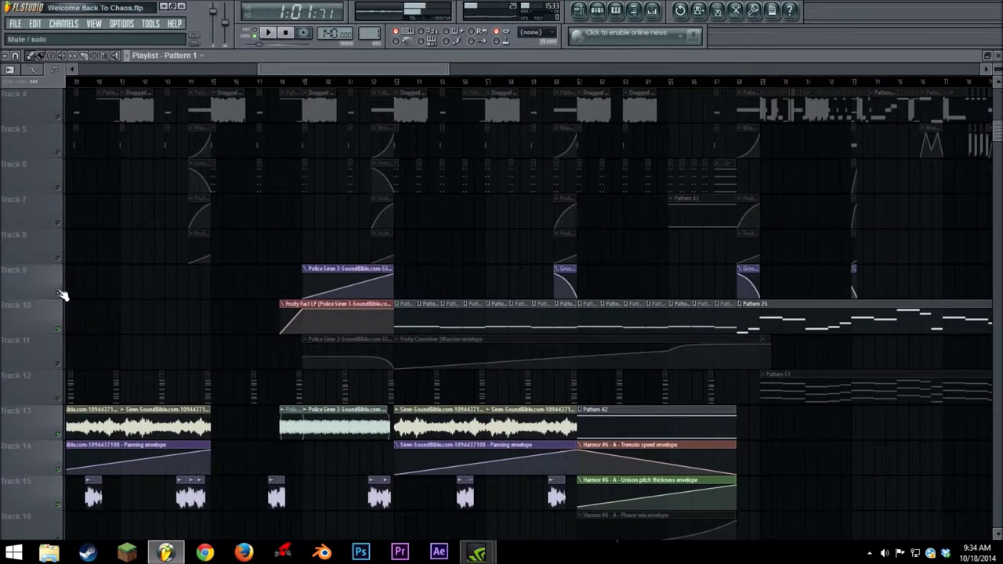
{"action": "left_click", "coordinate": [60, 364]}
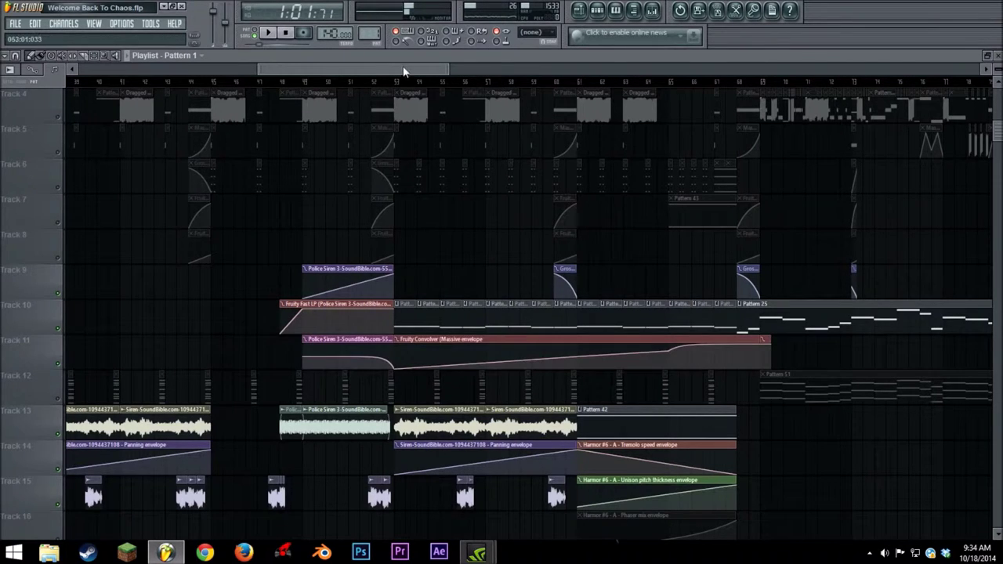
{"action": "left_click", "coordinate": [267, 35]}
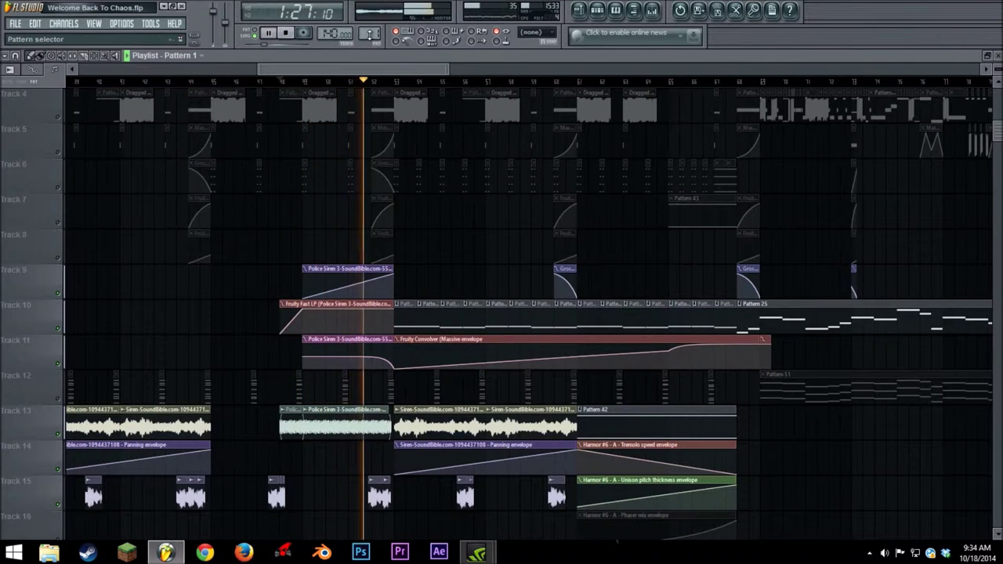
{"action": "left_click", "coordinate": [289, 34]}
{"action": "right_click", "coordinate": [60, 147]}
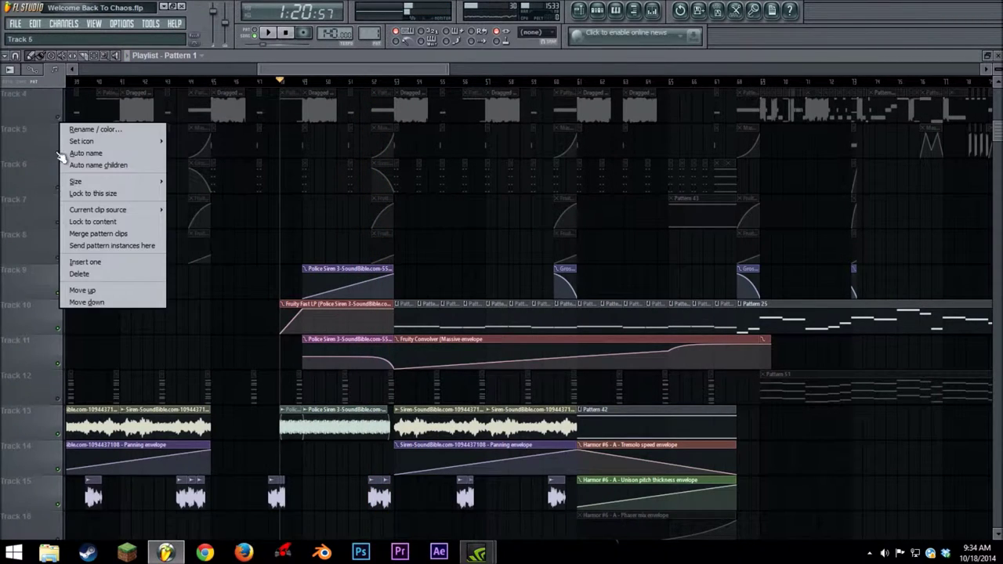
{"action": "right_click", "coordinate": [58, 152]}
{"action": "right_click", "coordinate": [58, 152]}
{"action": "scroll", "coordinate": [132, 239], "scroll_direction": "up", "scroll_amount": 2}
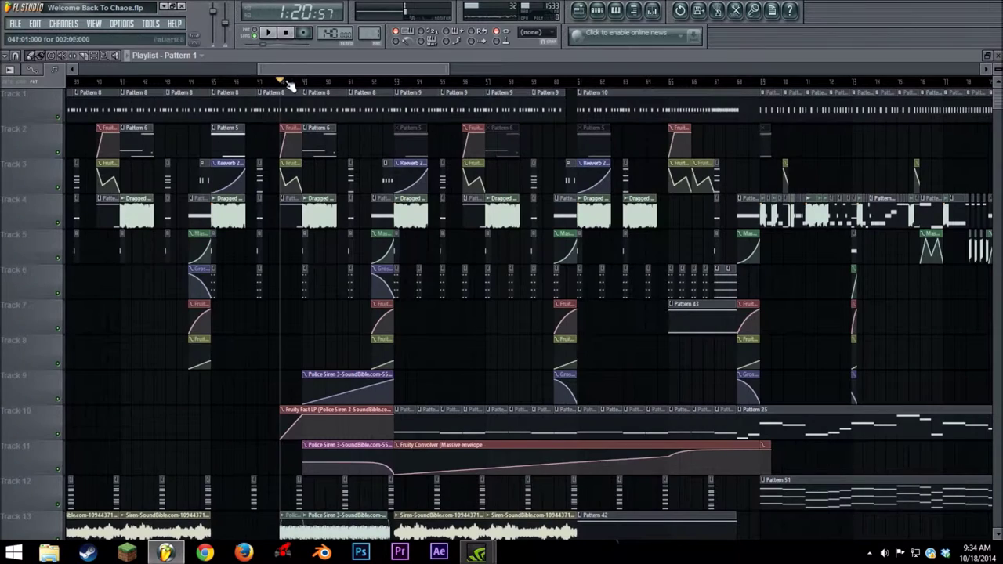
Solo Track 6, listen to it from bar 45, and restore all tracks.
{"action": "scroll", "coordinate": [236, 82], "scroll_direction": "left", "scroll_amount": 4}
{"action": "scroll", "coordinate": [298, 79], "scroll_direction": "right", "scroll_amount": 4}
{"action": "left_click_drag", "start_coordinate": [295, 80], "coordinate": [280, 83]}
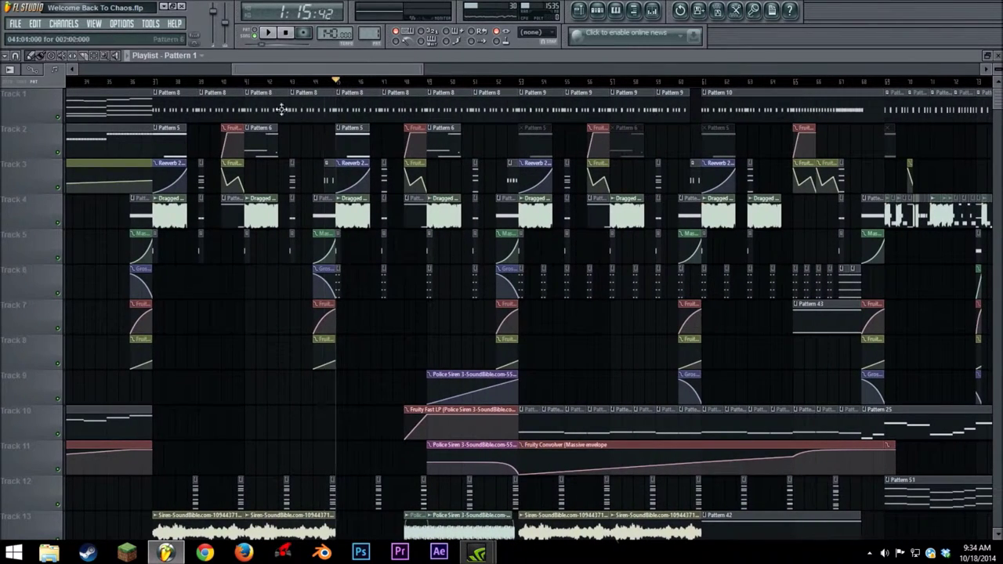
{"action": "right_click", "coordinate": [57, 292]}
{"action": "left_click", "coordinate": [268, 33]}
{"action": "left_click", "coordinate": [286, 36]}
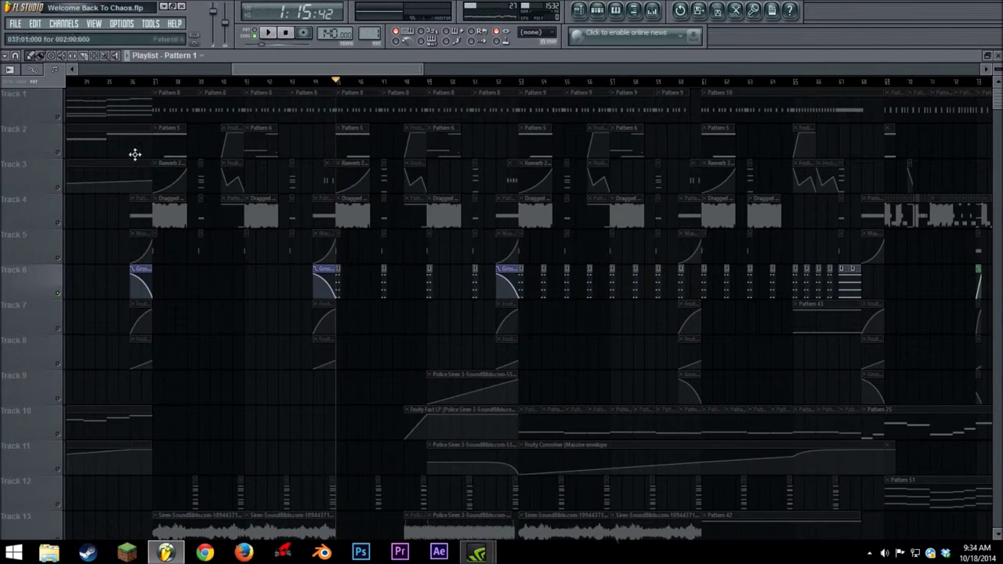
{"action": "right_click", "coordinate": [48, 293]}
{"action": "left_click", "coordinate": [22, 287]}
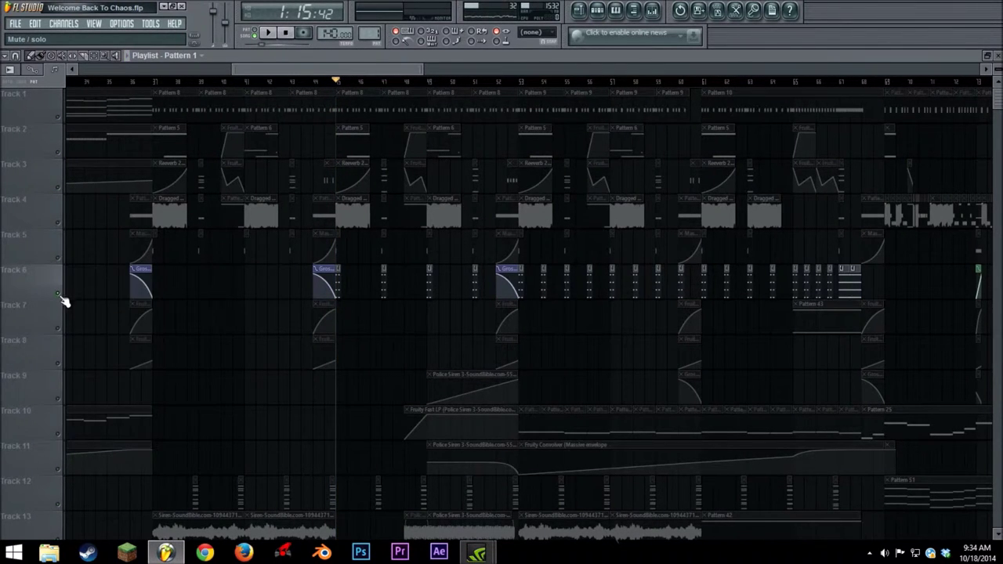
{"action": "right_click", "coordinate": [58, 294]}
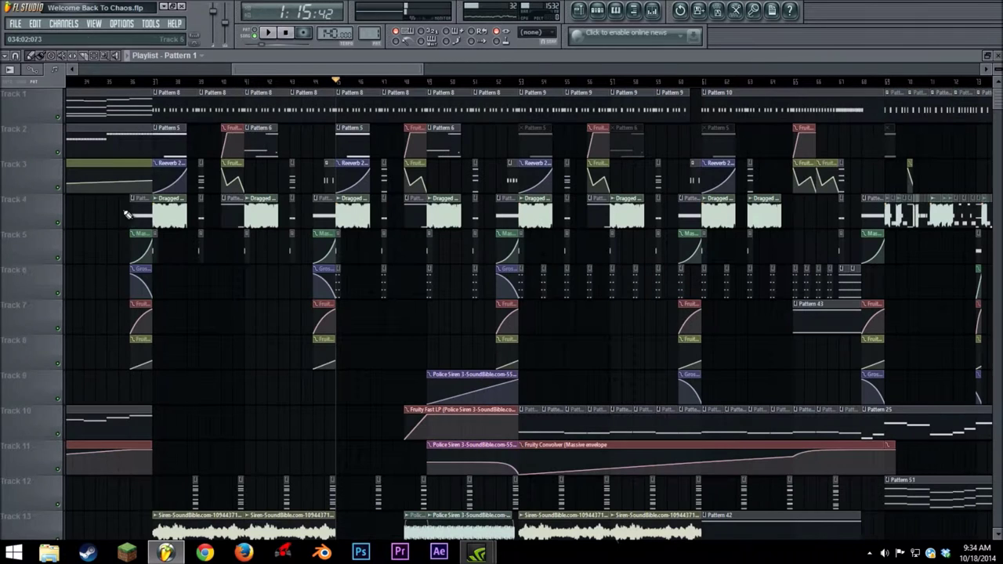
Open and play Pattern 19 from Track 6 in the piano roll, and view its channels in the step sequencer.
{"action": "double_click", "coordinate": [336, 277]}
{"action": "left_click", "coordinate": [255, 35]}
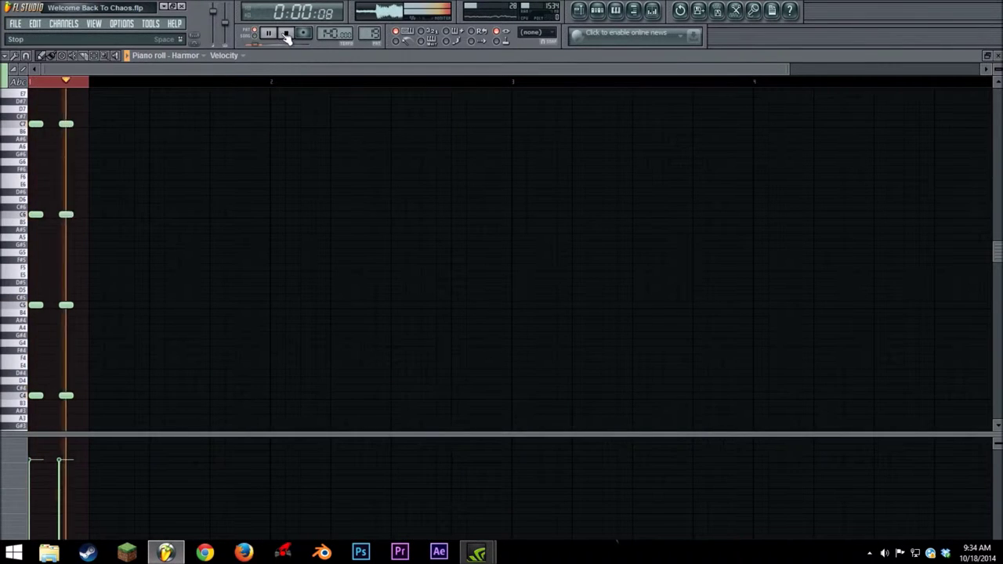
{"action": "left_click", "coordinate": [597, 11]}
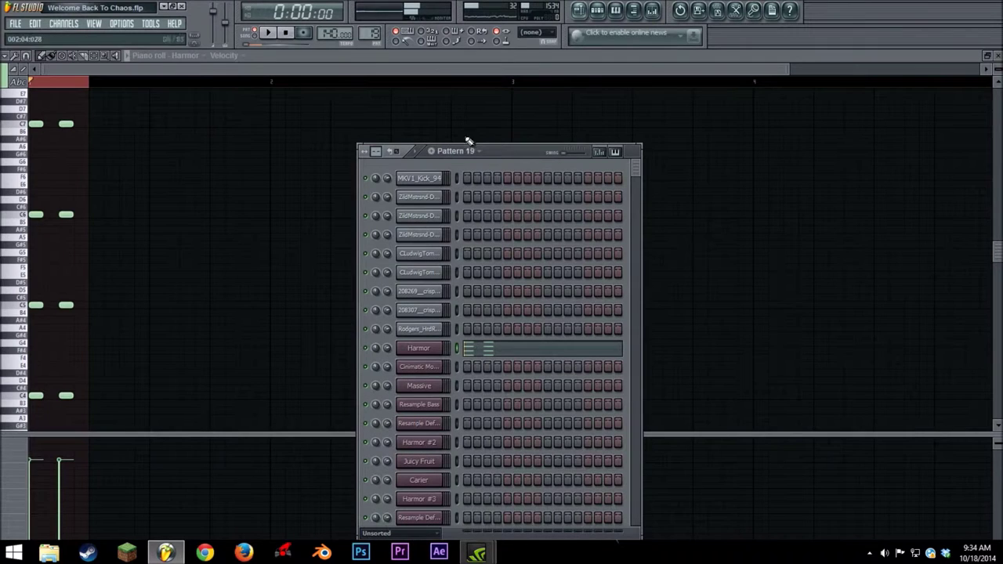
{"action": "left_click", "coordinate": [578, 9]}
Open Pattern 1 at the start of Track 1 in the piano roll, play its chords, and return to the playlist.
{"action": "left_click_drag", "start_coordinate": [353, 69], "coordinate": [194, 72]}
{"action": "left_click", "coordinate": [179, 133]}
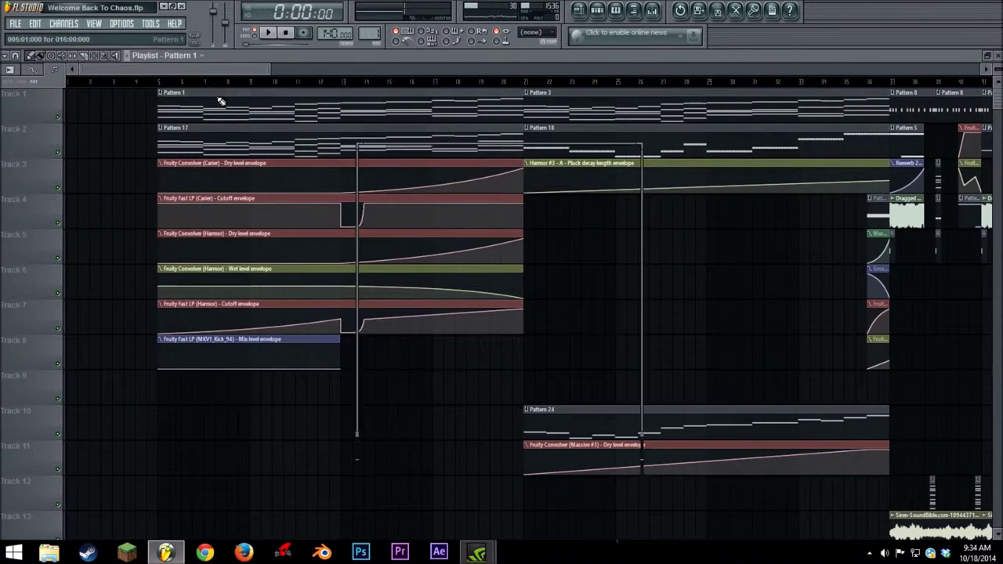
{"action": "double_click", "coordinate": [217, 96]}
{"action": "left_click", "coordinate": [267, 34]}
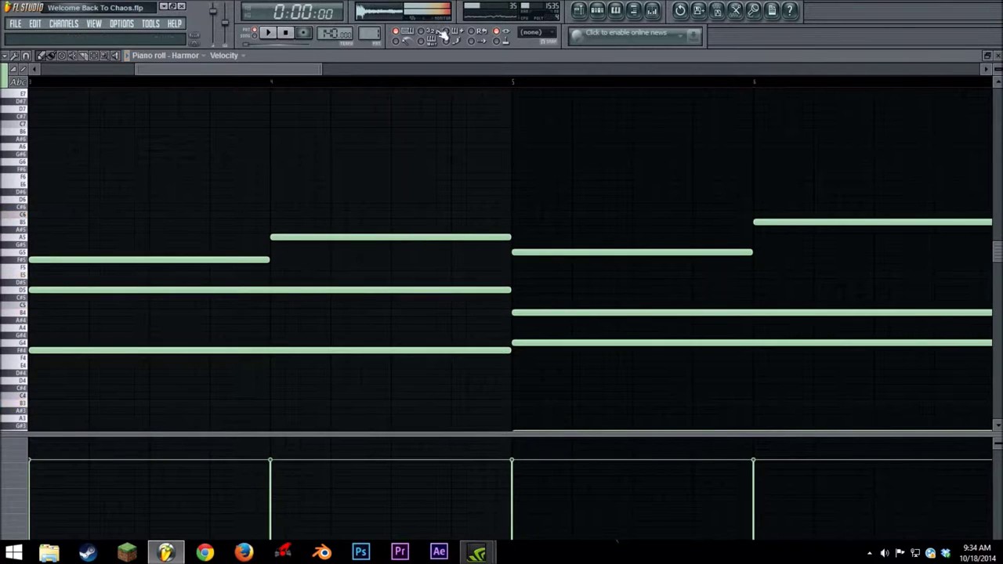
{"action": "left_click", "coordinate": [578, 10]}
Solo Track 1 and listen to its drum patterns from bar 37.
{"action": "scroll", "coordinate": [287, 59], "scroll_direction": "down", "scroll_amount": 5}
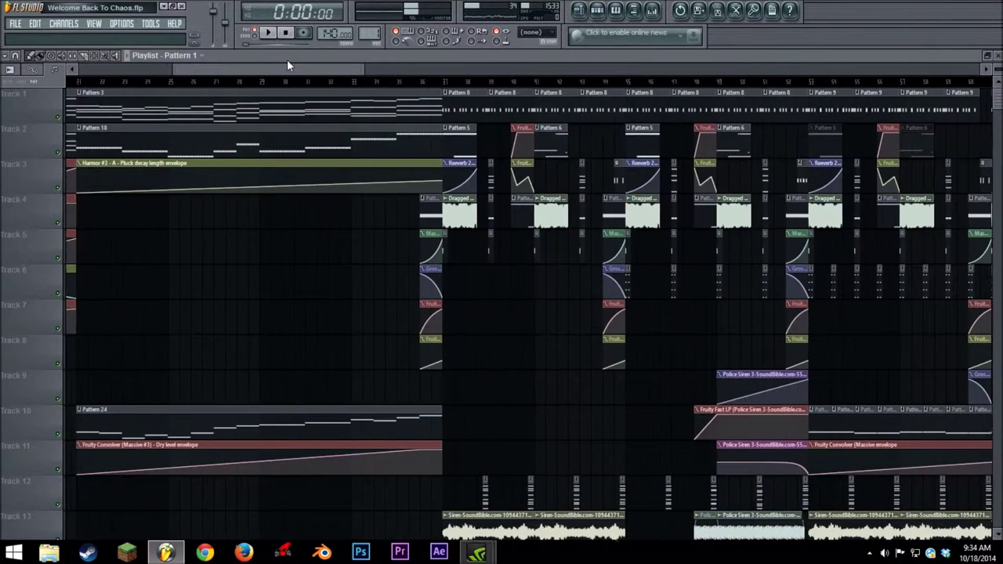
{"action": "mouse_move", "coordinate": [314, 61]}
{"action": "left_mouse_down"}
{"action": "mouse_move", "coordinate": [381, 50]}
{"action": "mouse_move", "coordinate": [324, 46]}
{"action": "left_mouse_up"}
{"action": "left_click_drag", "start_coordinate": [407, 71], "coordinate": [384, 69]}
{"action": "right_click", "coordinate": [58, 118]}
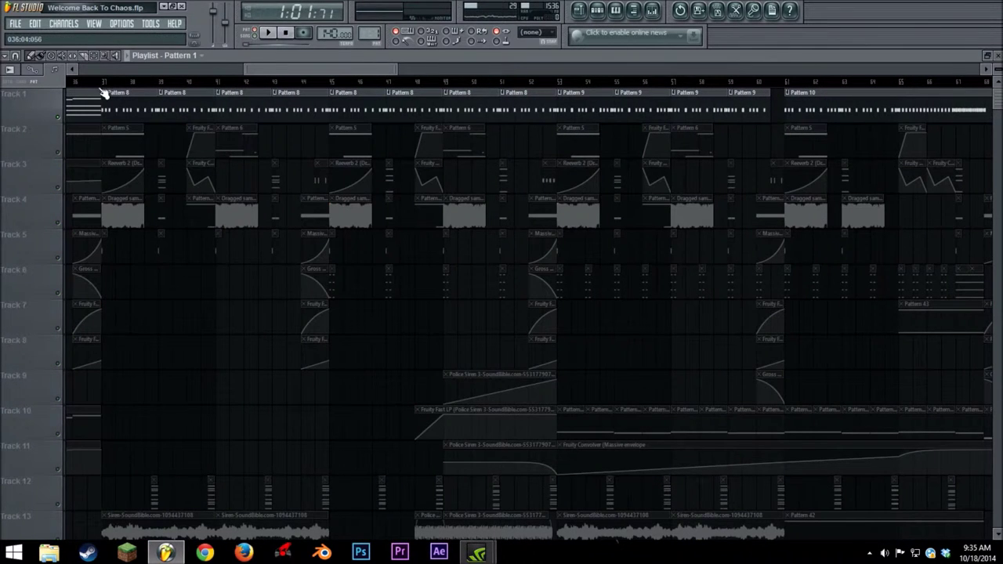
{"action": "key", "text": "space"}
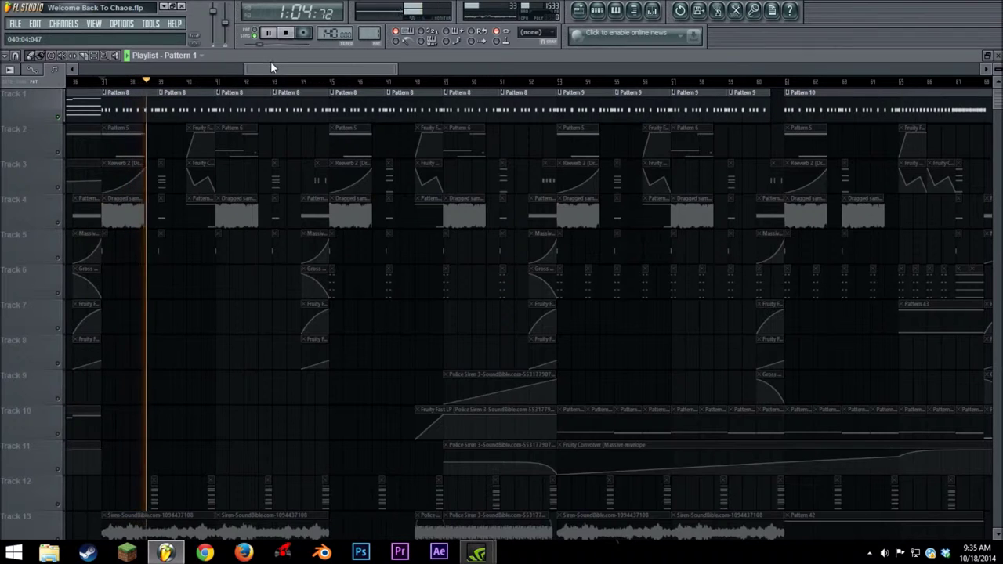
{"action": "left_click", "coordinate": [285, 33]}
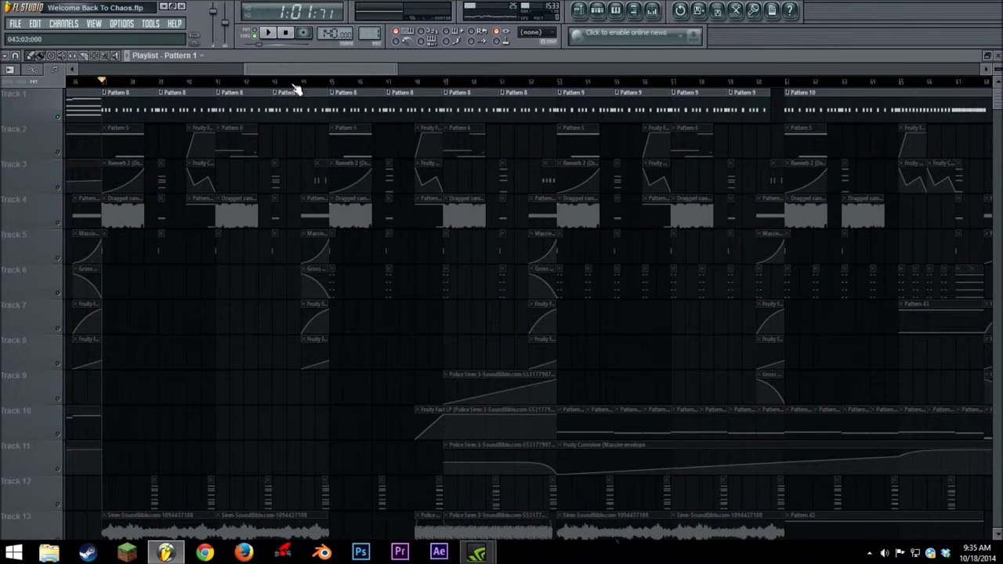
Unmute Track 3 alongside the soloed Track 1 and play both from bar 44.
{"action": "left_click", "coordinate": [62, 190]}
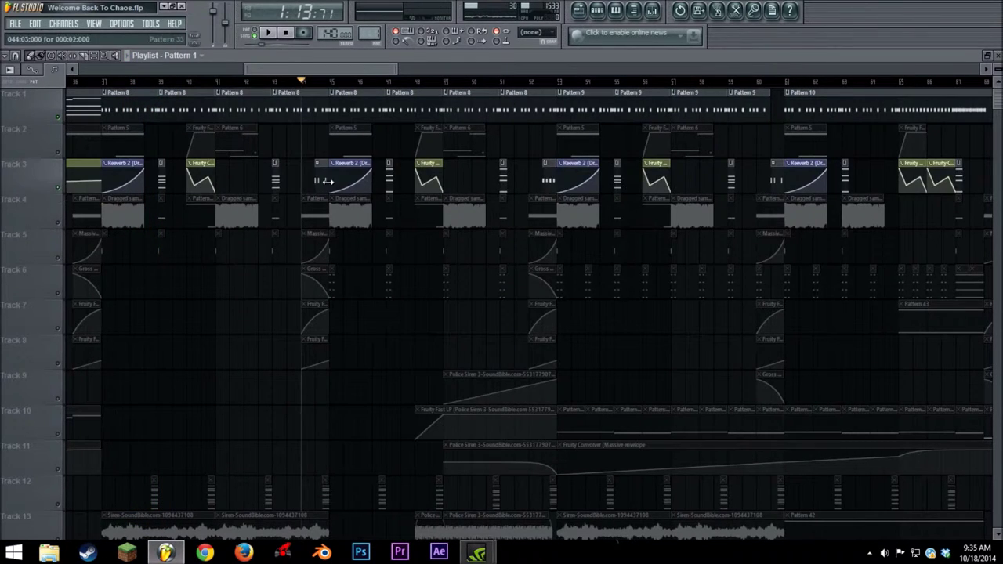
{"action": "left_click", "coordinate": [267, 35]}
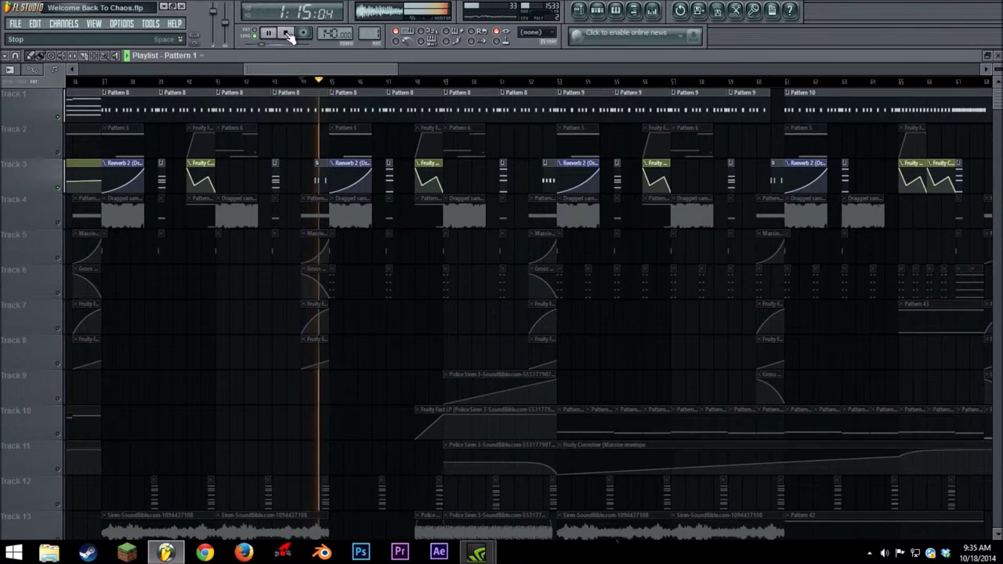
{"action": "left_click", "coordinate": [285, 32]}
Play the soloed Tracks 1 and 3 from bar 52, and restore all tracks.
{"action": "left_click_drag", "start_coordinate": [286, 69], "coordinate": [315, 72]}
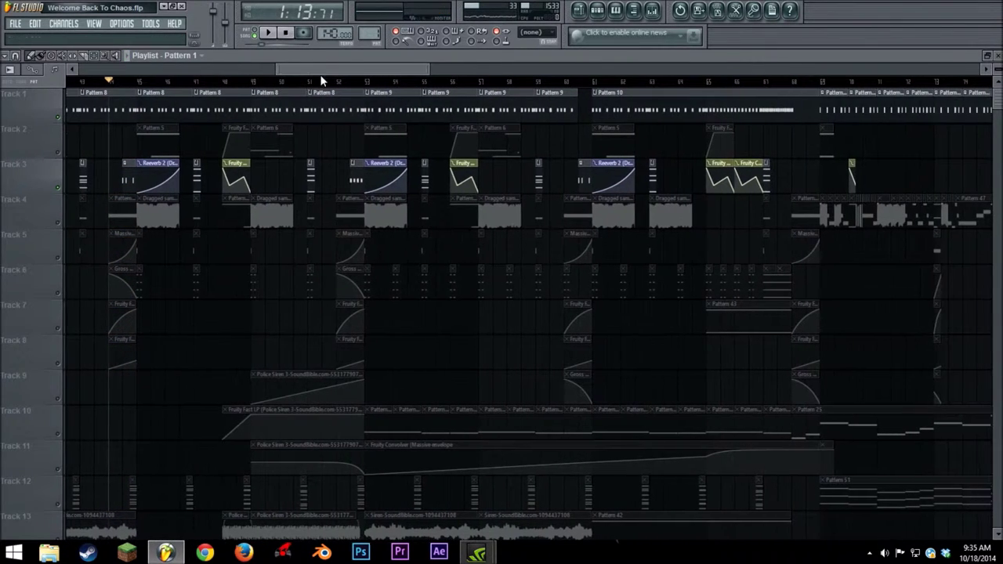
{"action": "left_click", "coordinate": [342, 82]}
{"action": "left_click", "coordinate": [271, 36]}
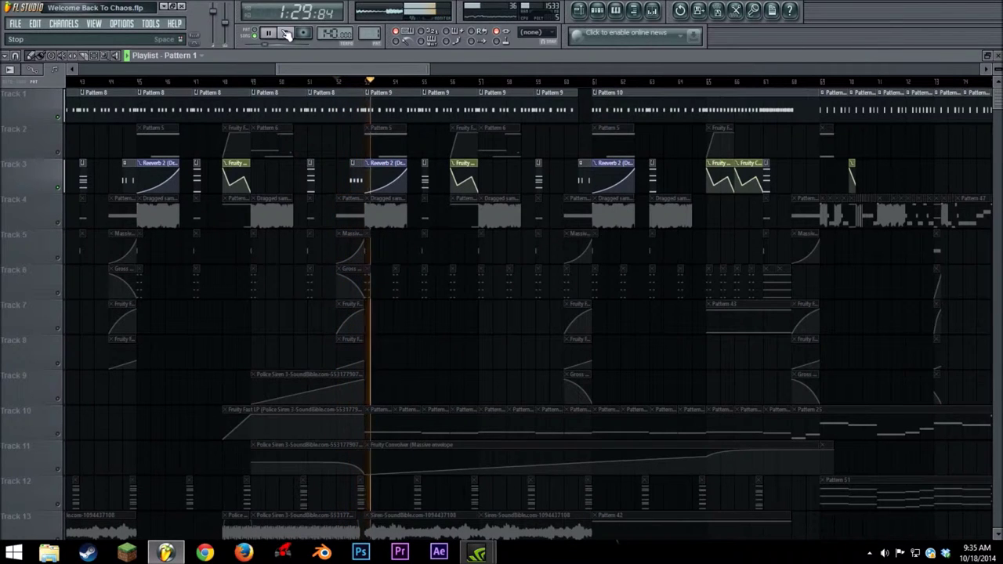
{"action": "left_click", "coordinate": [287, 35]}
{"action": "right_click", "coordinate": [59, 154]}
{"action": "right_click", "coordinate": [59, 155]}
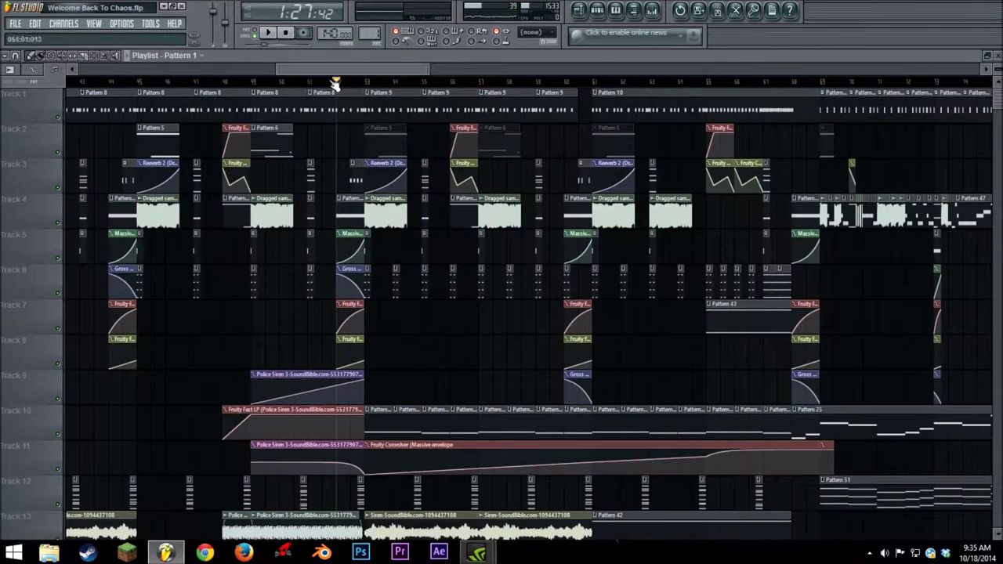
Open the kick notes of Pattern 9 from Track 1 in the piano roll, play the pattern, and return to the playlist.
{"action": "double_click", "coordinate": [374, 101]}
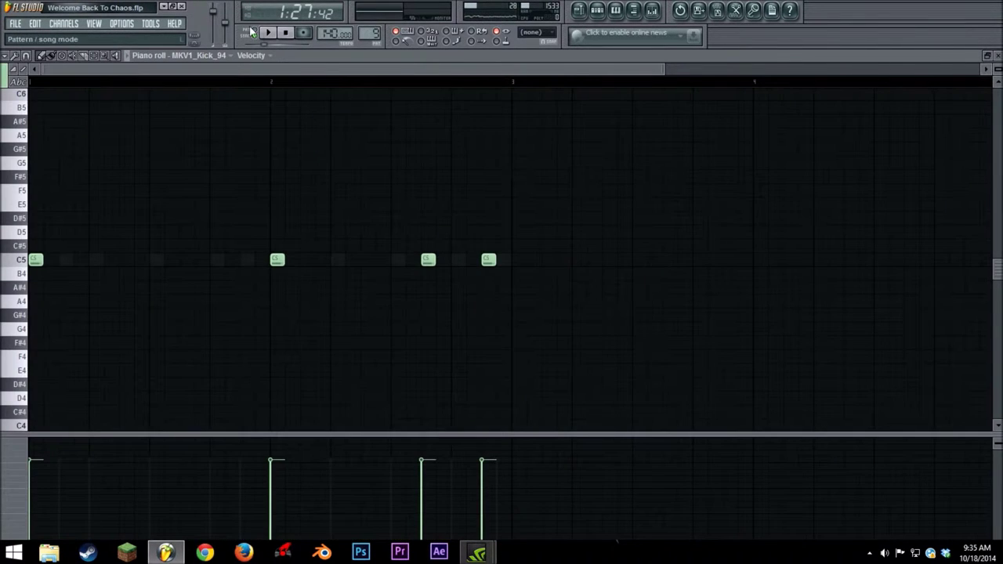
{"action": "left_click", "coordinate": [266, 33]}
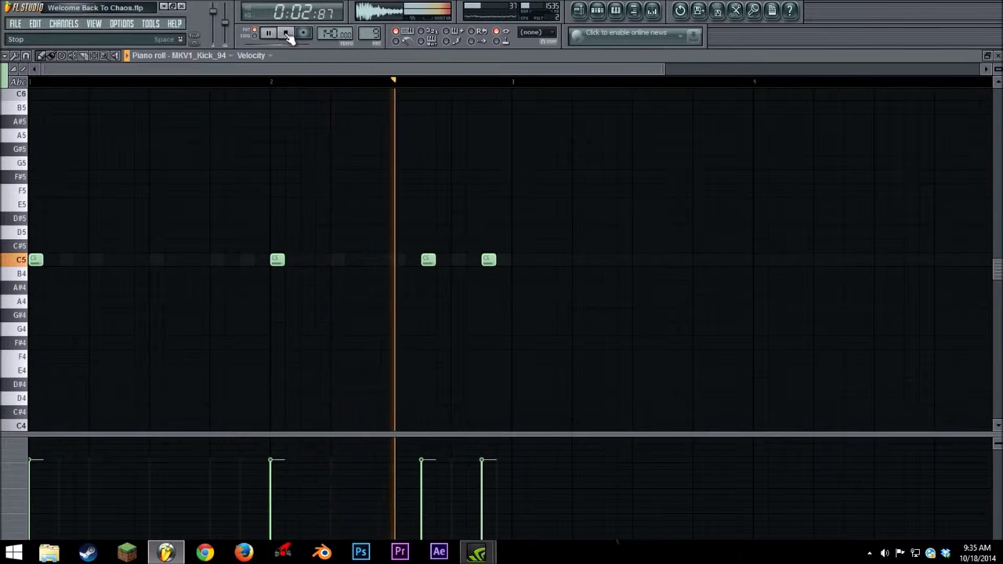
{"action": "left_click", "coordinate": [286, 34]}
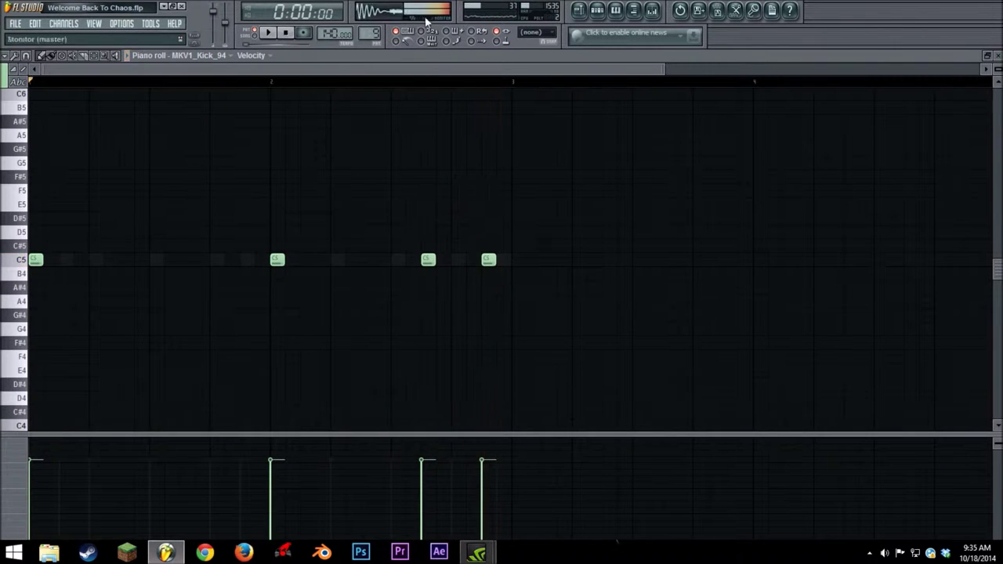
{"action": "left_click", "coordinate": [580, 10]}
Try moving the Pattern 24 clip at bar 56 off Track 10, and put it back in place.
{"action": "scroll", "coordinate": [418, 72], "scroll_direction": "right", "scroll_amount": 2}
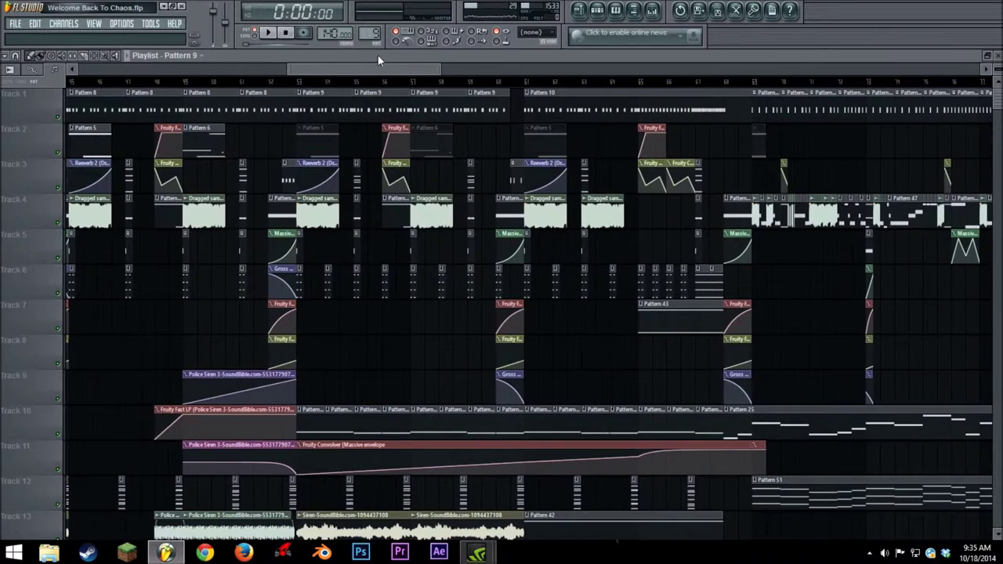
{"action": "scroll", "coordinate": [384, 201], "scroll_direction": "right", "scroll_amount": 2}
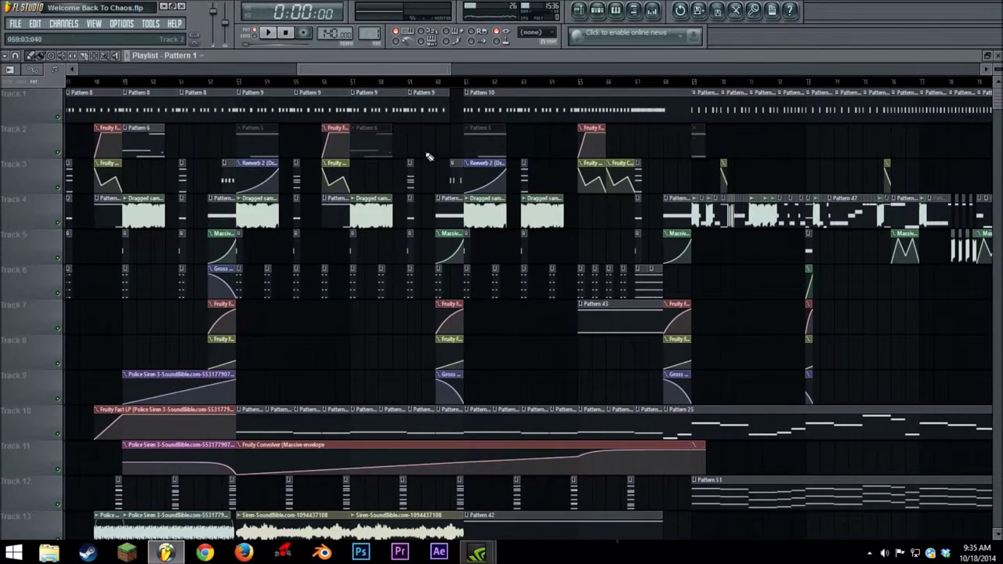
{"action": "scroll", "coordinate": [410, 153], "scroll_direction": "down", "scroll_amount": 8}
{"action": "scroll", "coordinate": [408, 159], "scroll_direction": "up", "scroll_amount": 5}
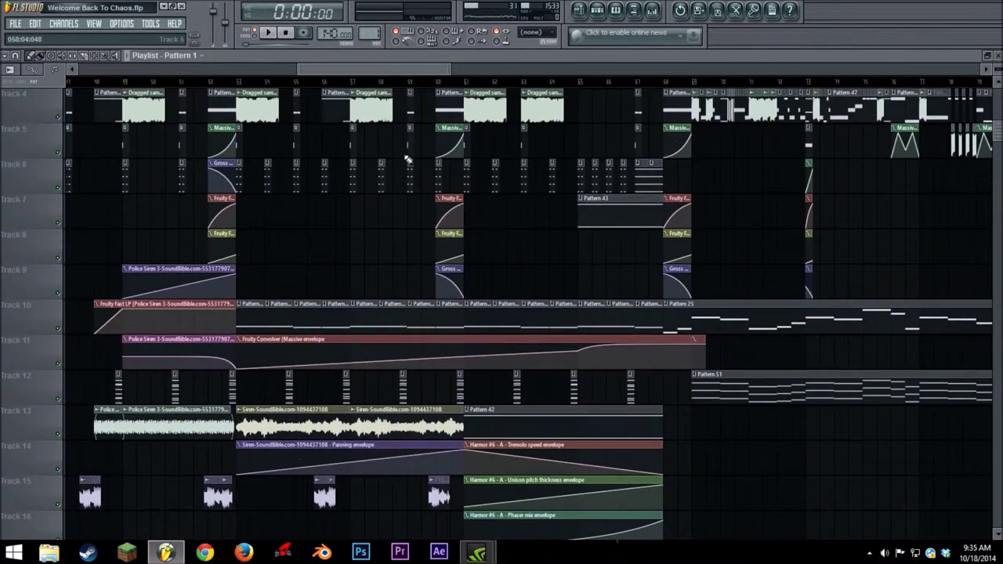
{"action": "scroll", "coordinate": [408, 159], "scroll_direction": "up", "scroll_amount": 3}
{"action": "left_click_drag", "start_coordinate": [353, 72], "coordinate": [362, 73]}
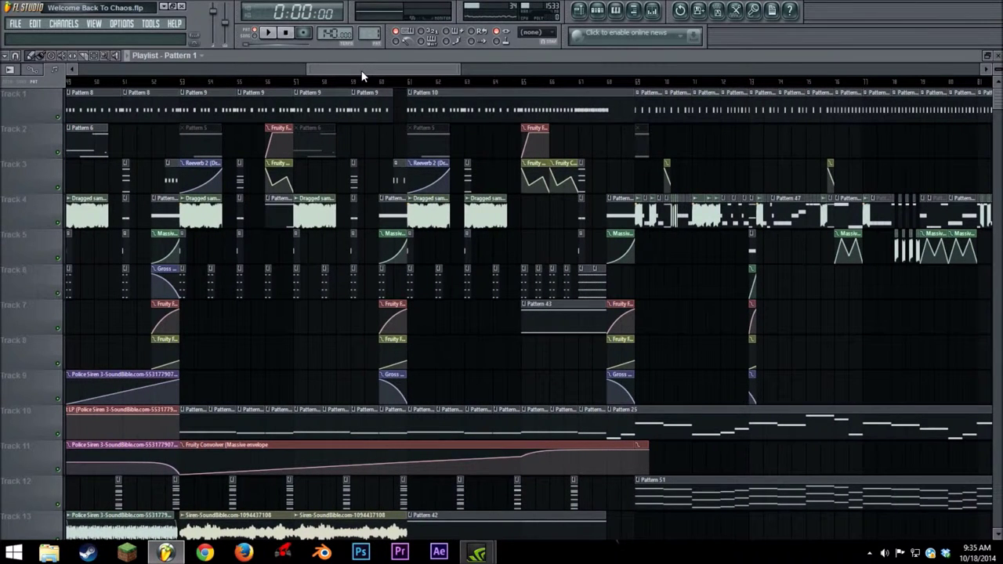
{"action": "scroll", "coordinate": [337, 235], "scroll_direction": "down", "scroll_amount": 1}
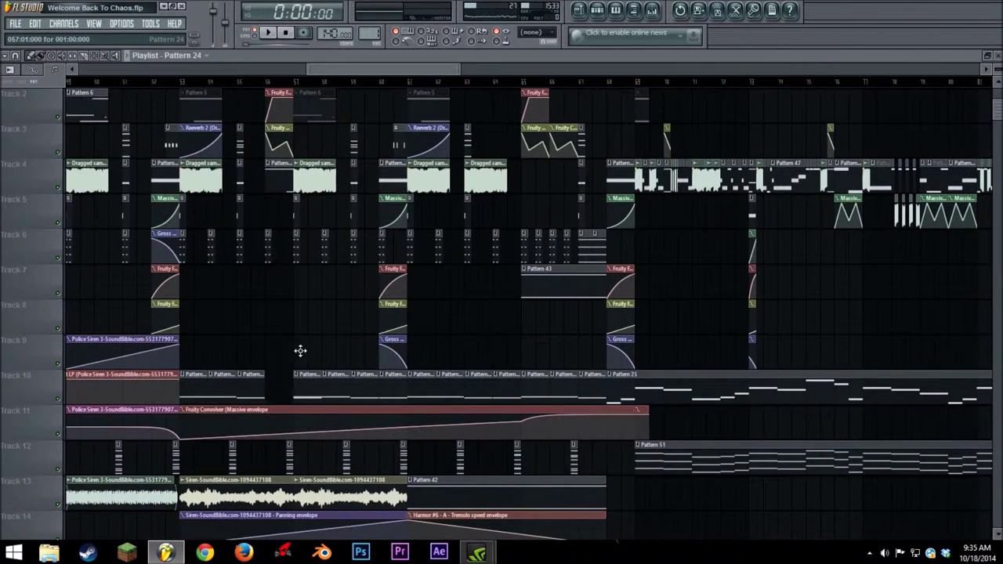
{"action": "left_click_drag", "start_coordinate": [265, 389], "coordinate": [278, 402]}
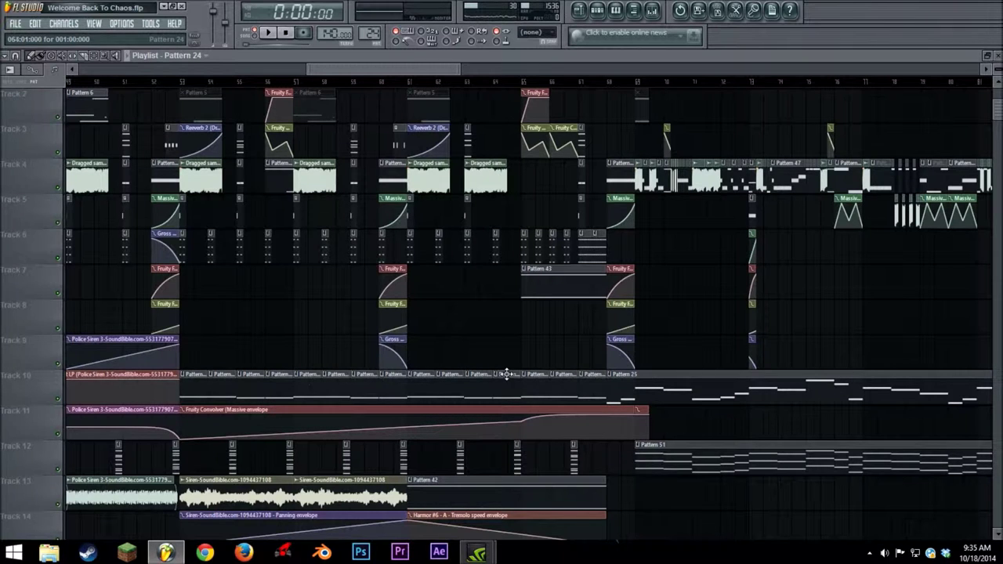
{"action": "scroll", "coordinate": [507, 374], "scroll_direction": "up", "scroll_amount": 1}
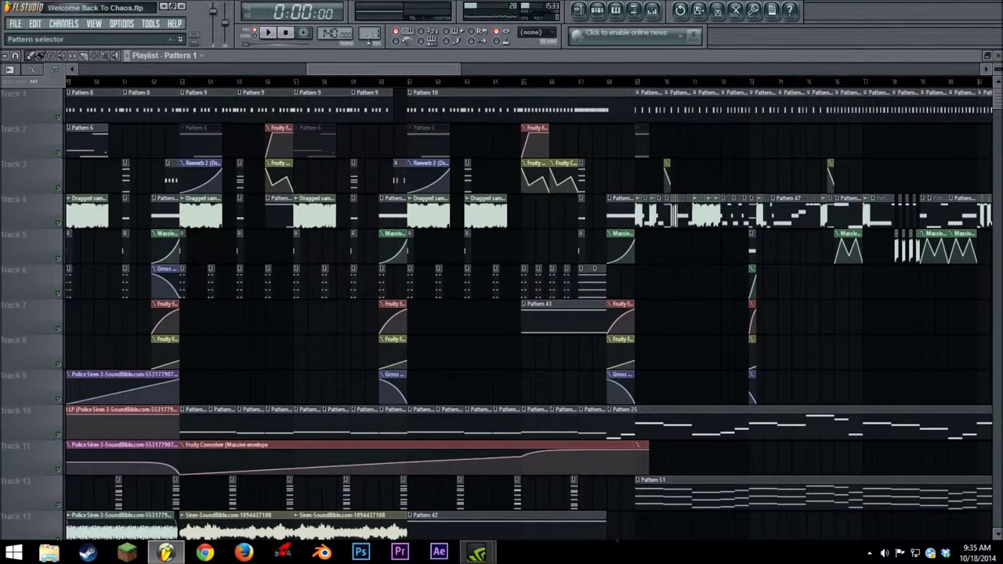
Play the arrangement from bar 67, near the end of Pattern 10 on Track 1.
{"action": "left_click_drag", "start_coordinate": [359, 69], "coordinate": [379, 67]}
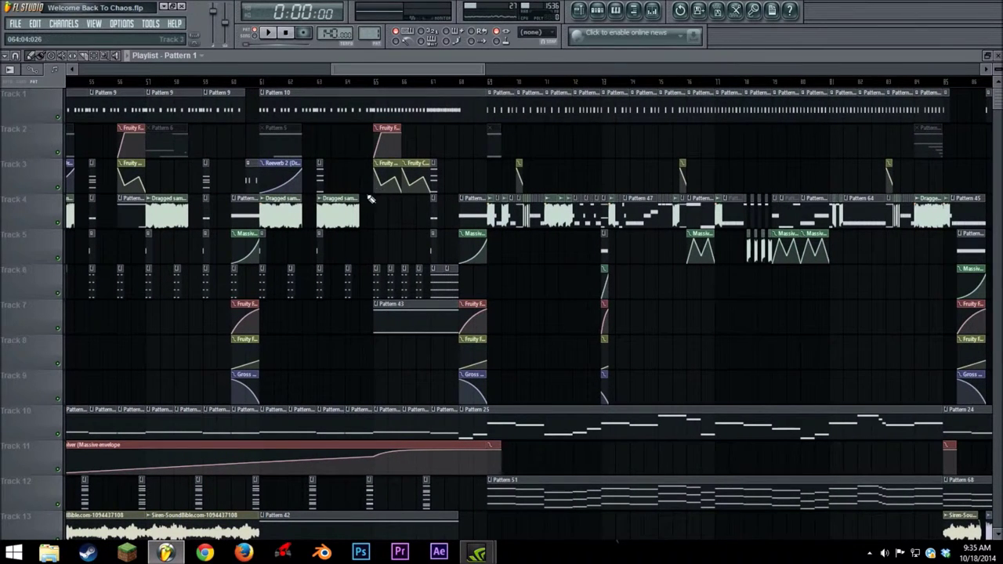
{"action": "scroll", "coordinate": [409, 220], "scroll_direction": "down", "scroll_amount": 6}
{"action": "scroll", "coordinate": [410, 219], "scroll_direction": "up", "scroll_amount": 6}
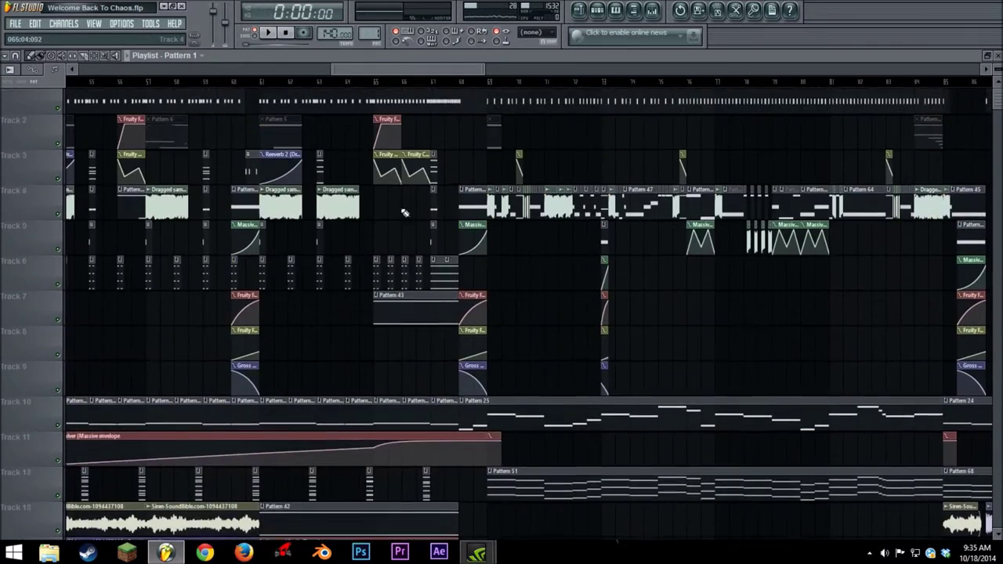
{"action": "mouse_move", "coordinate": [373, 65]}
{"action": "left_mouse_down"}
{"action": "mouse_move", "coordinate": [272, 67]}
{"action": "mouse_move", "coordinate": [376, 54]}
{"action": "mouse_move", "coordinate": [389, 71]}
{"action": "left_mouse_up"}
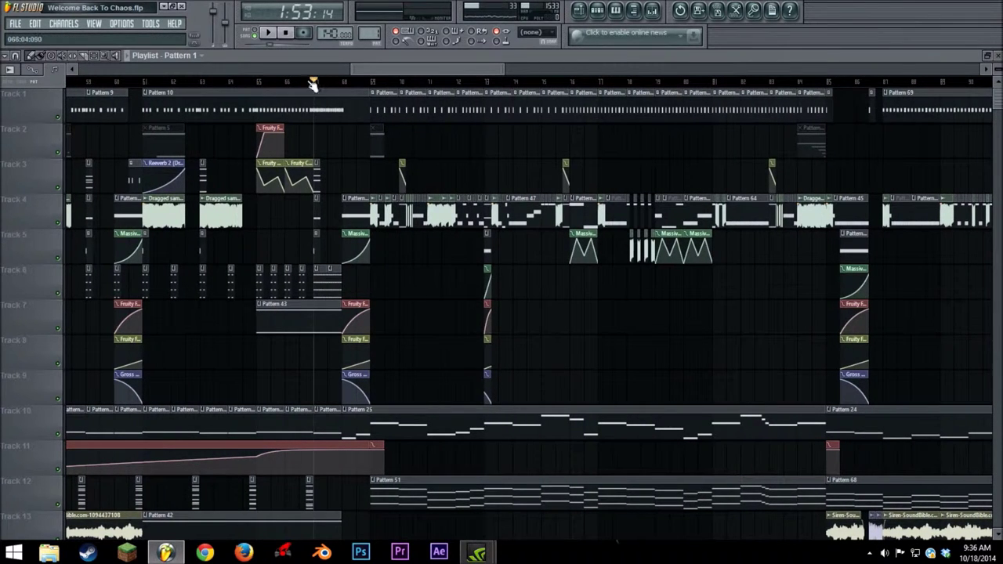
{"action": "left_click", "coordinate": [268, 32]}
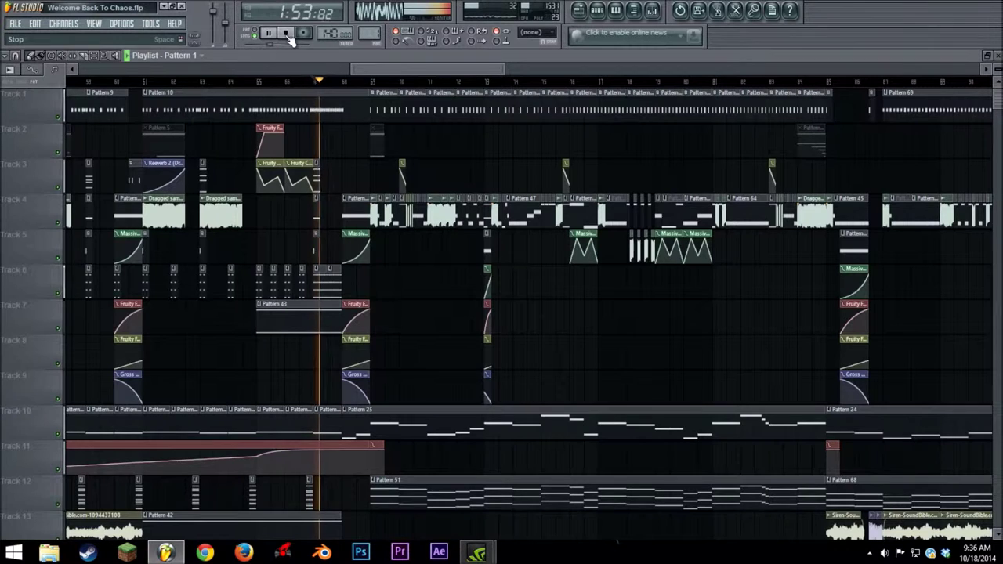
{"action": "left_click", "coordinate": [286, 34]}
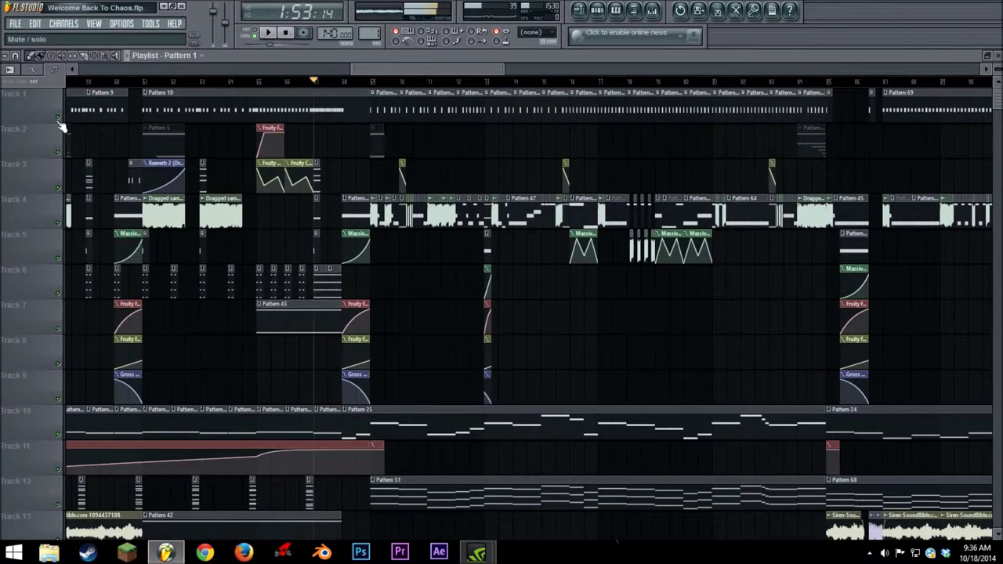
Mute Track 1, play the same passage from bar 67 without it, and unmute the track.
{"action": "key", "text": "space"}
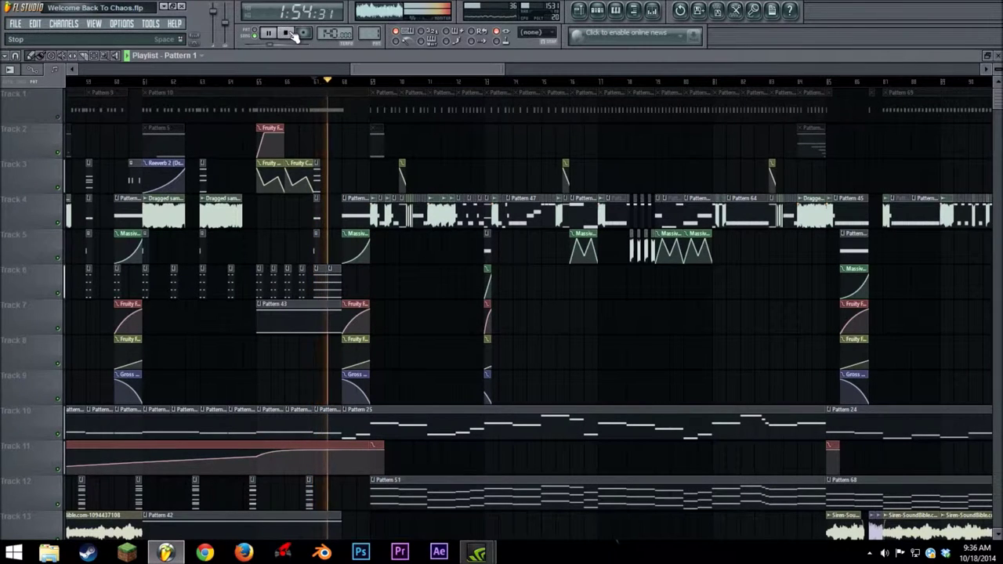
{"action": "left_click", "coordinate": [287, 34]}
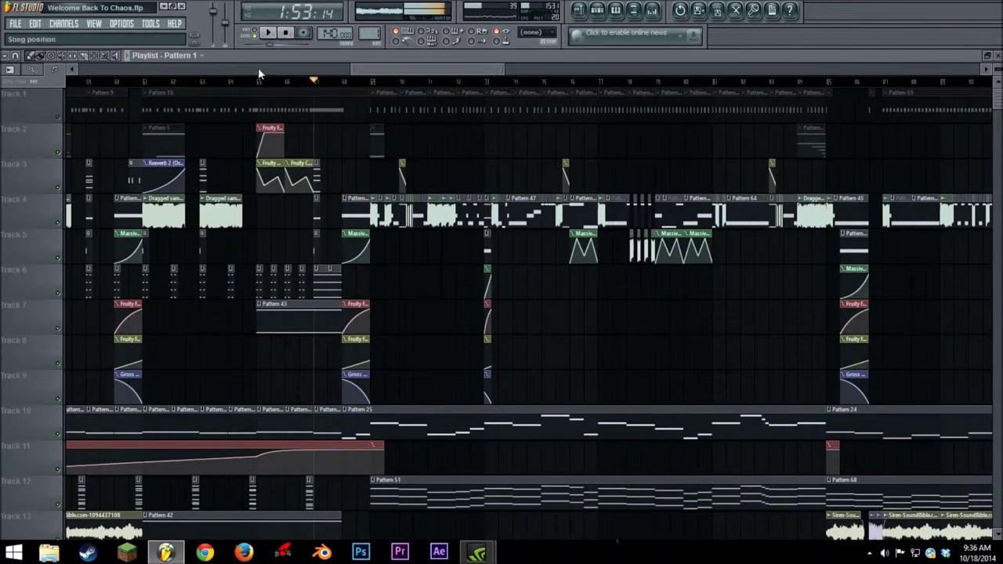
{"action": "left_click", "coordinate": [59, 117]}
Play the transition from bar 68 up to the start of the section at bar 69.
{"action": "mouse_move", "coordinate": [420, 71]}
{"action": "left_mouse_down"}
{"action": "mouse_move", "coordinate": [385, 72]}
{"action": "mouse_move", "coordinate": [430, 72]}
{"action": "left_mouse_up"}
{"action": "scroll", "coordinate": [310, 166], "scroll_direction": "down", "scroll_amount": 5}
{"action": "scroll", "coordinate": [313, 167], "scroll_direction": "up", "scroll_amount": 5}
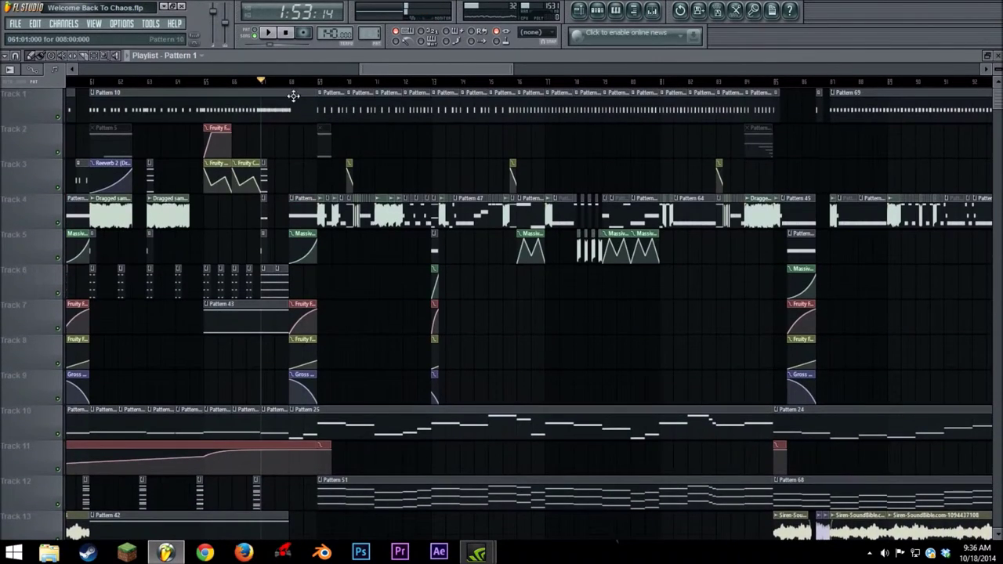
{"action": "left_click", "coordinate": [276, 34]}
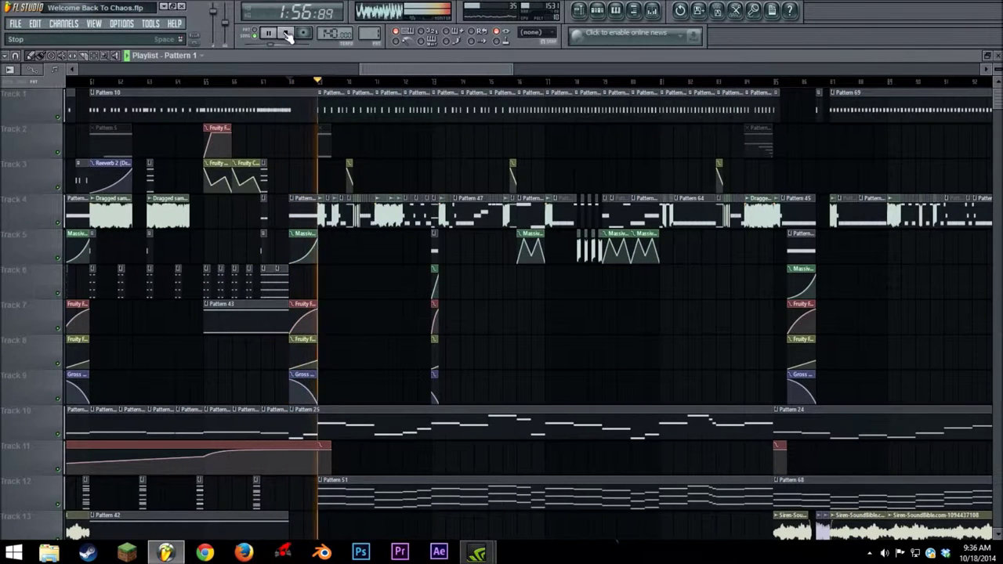
{"action": "left_click", "coordinate": [286, 34]}
Look over the tracks of the section starting at bar 69 and briefly play its opening.
{"action": "left_click_drag", "start_coordinate": [405, 70], "coordinate": [444, 70]}
{"action": "left_click_drag", "start_coordinate": [554, 72], "coordinate": [469, 73]}
{"action": "scroll", "coordinate": [344, 172], "scroll_direction": "down", "scroll_amount": 5}
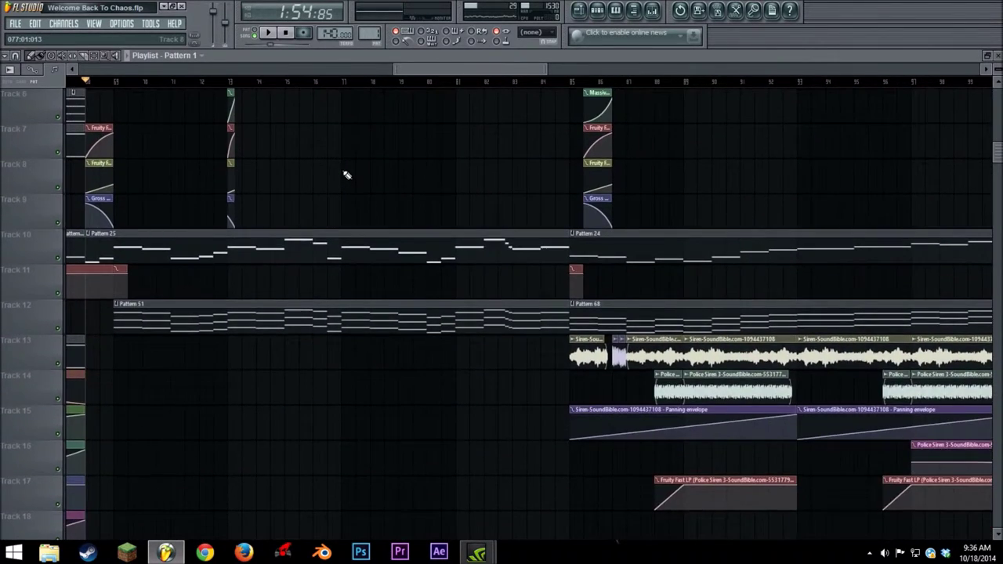
{"action": "scroll", "coordinate": [348, 174], "scroll_direction": "up", "scroll_amount": 5}
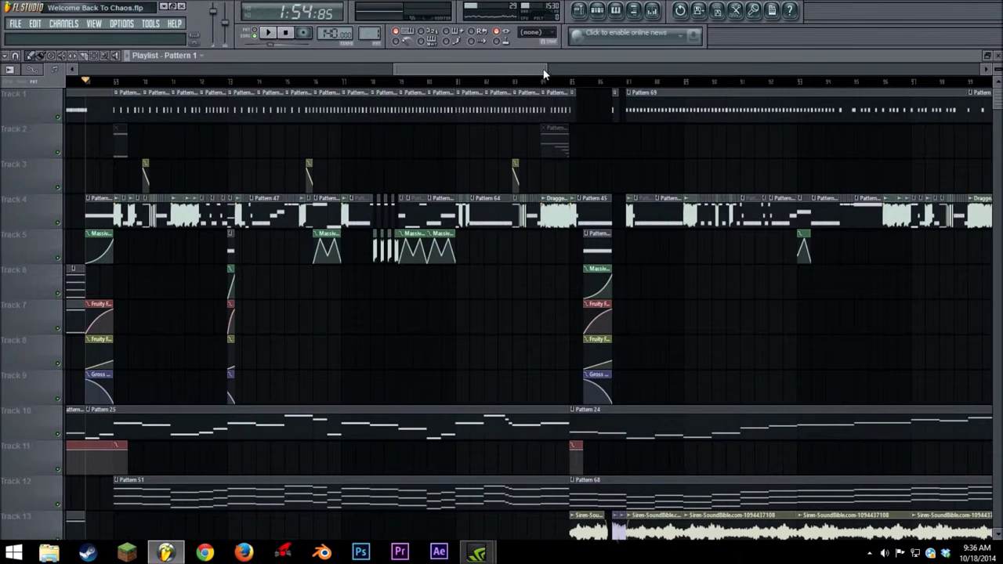
{"action": "left_click_drag", "start_coordinate": [539, 69], "coordinate": [442, 68]}
{"action": "left_click", "coordinate": [275, 36]}
{"action": "left_click", "coordinate": [294, 36]}
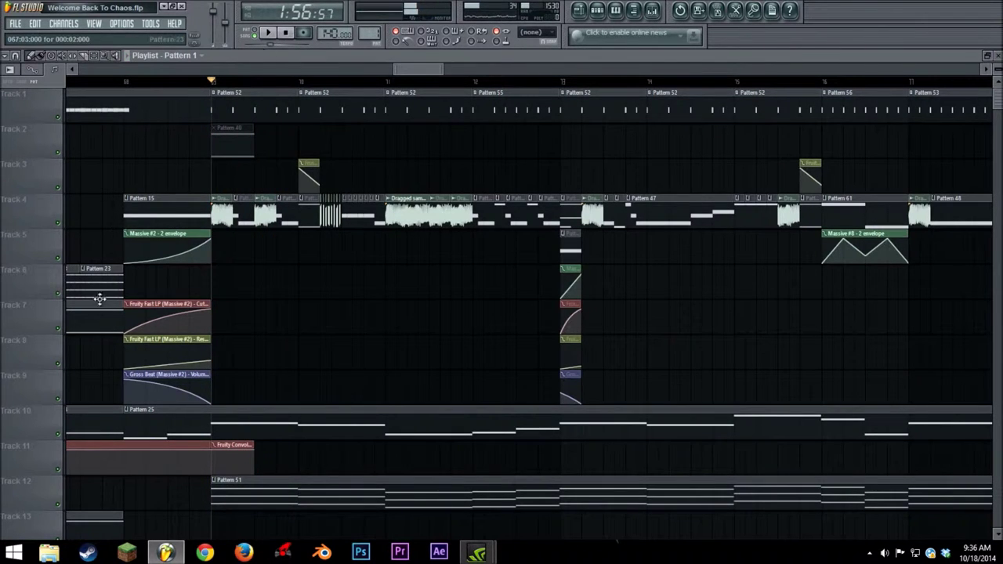
Mute Tracks 10 and 12 and play the section from bar 69 without them.
{"action": "left_click", "coordinate": [58, 435]}
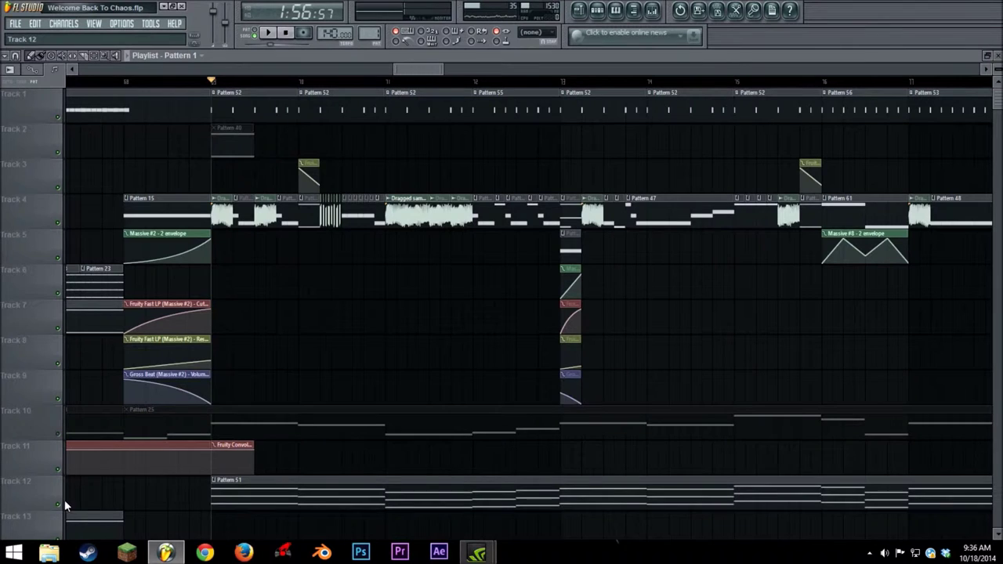
{"action": "left_click", "coordinate": [61, 506]}
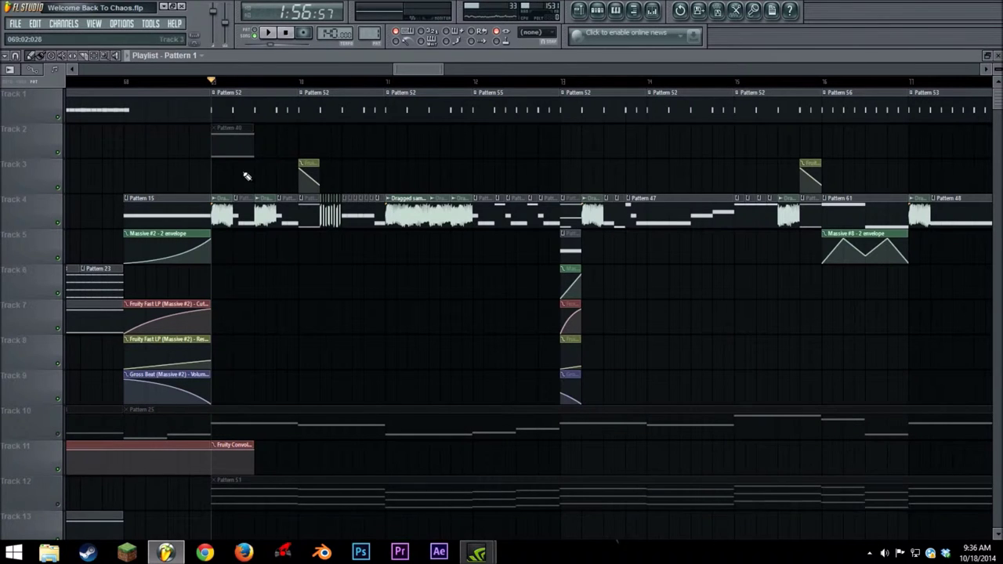
{"action": "left_click", "coordinate": [270, 35]}
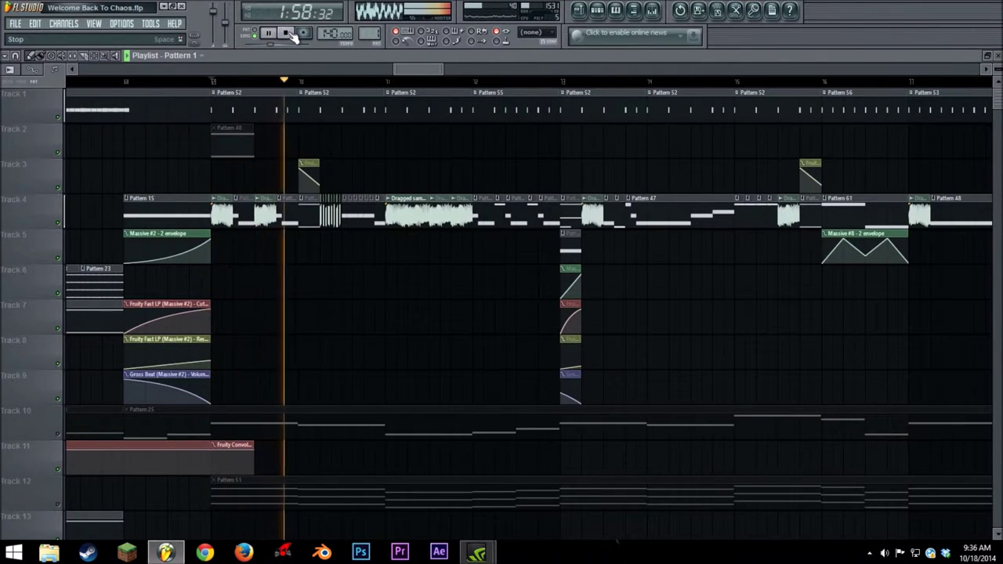
{"action": "left_click", "coordinate": [288, 33]}
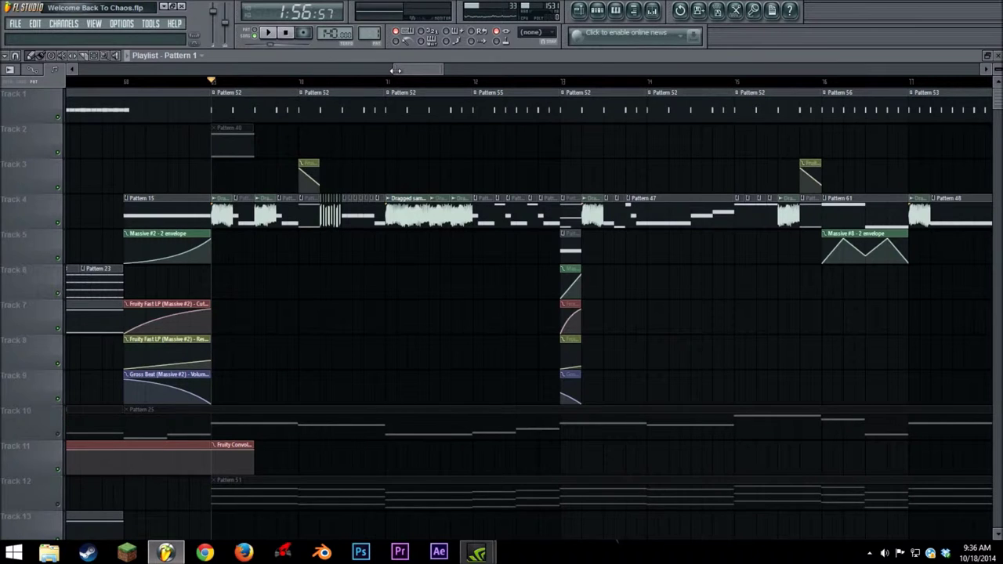
Play the Track 4 bass patterns and drums from bar 69 through to bar 76.
{"action": "mouse_move", "coordinate": [442, 67]}
{"action": "left_mouse_down"}
{"action": "mouse_move", "coordinate": [457, 68]}
{"action": "mouse_move", "coordinate": [442, 68]}
{"action": "left_mouse_up"}
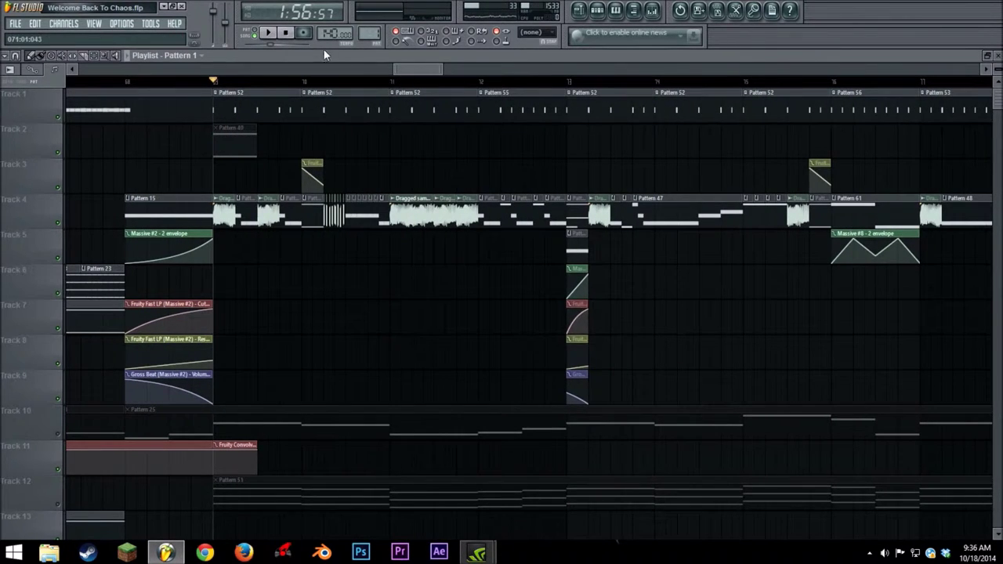
{"action": "left_click", "coordinate": [270, 34]}
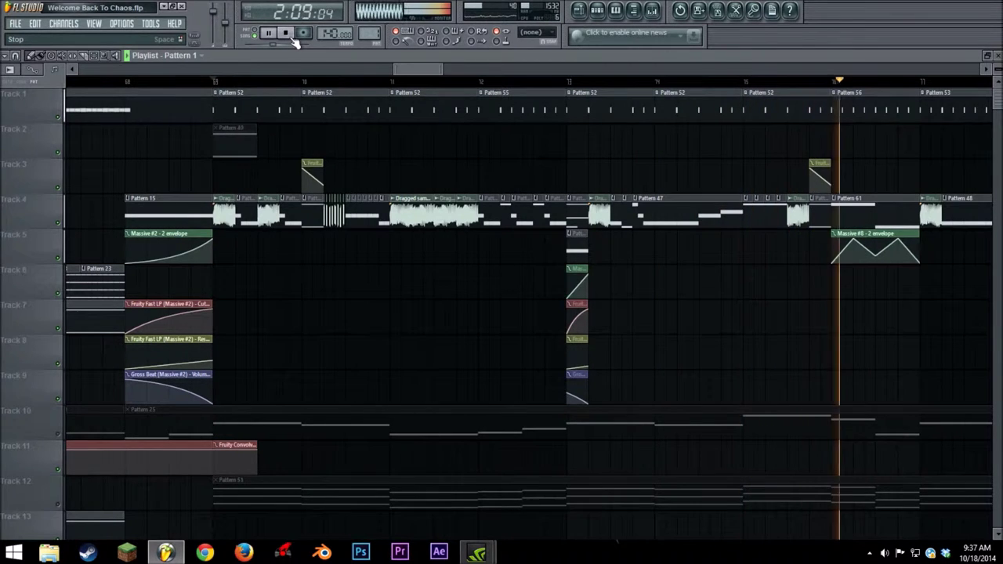
{"action": "left_click", "coordinate": [295, 41]}
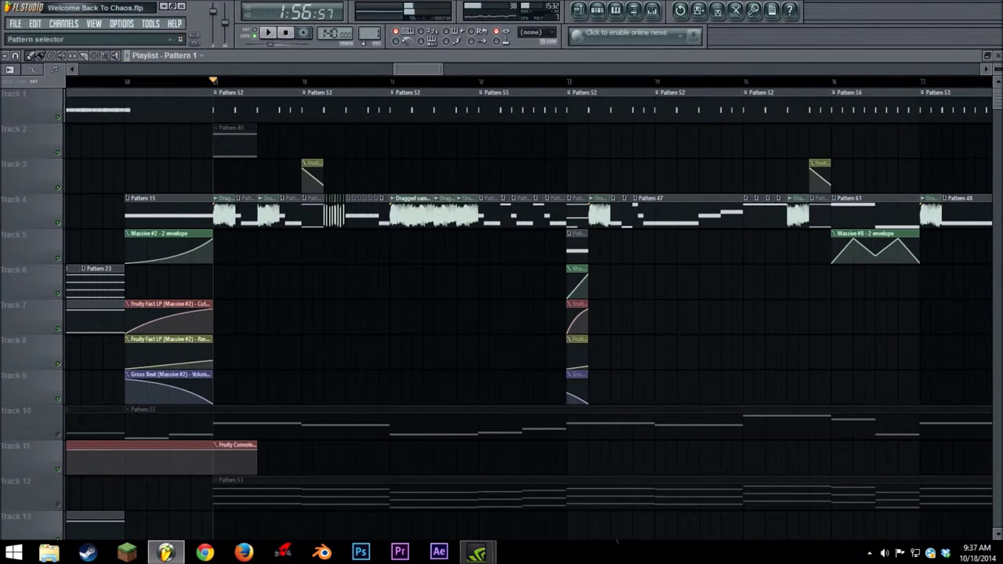
Mute Track 1 as well and play the earlier section from bar 37 for comparison.
{"action": "scroll", "coordinate": [394, 69], "scroll_direction": "left", "scroll_amount": 5}
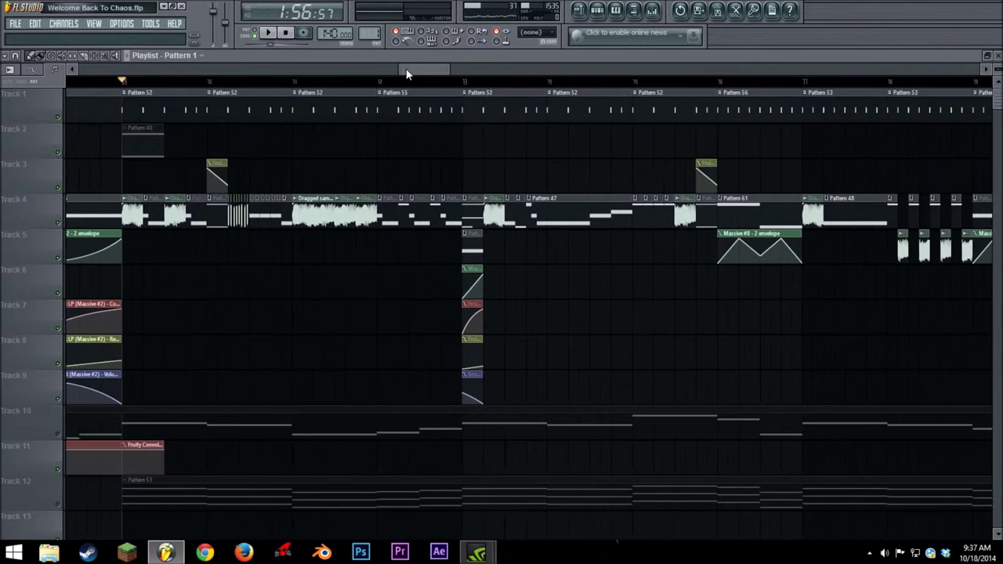
{"action": "left_click_drag", "start_coordinate": [397, 67], "coordinate": [421, 71]}
{"action": "left_click", "coordinate": [59, 117]}
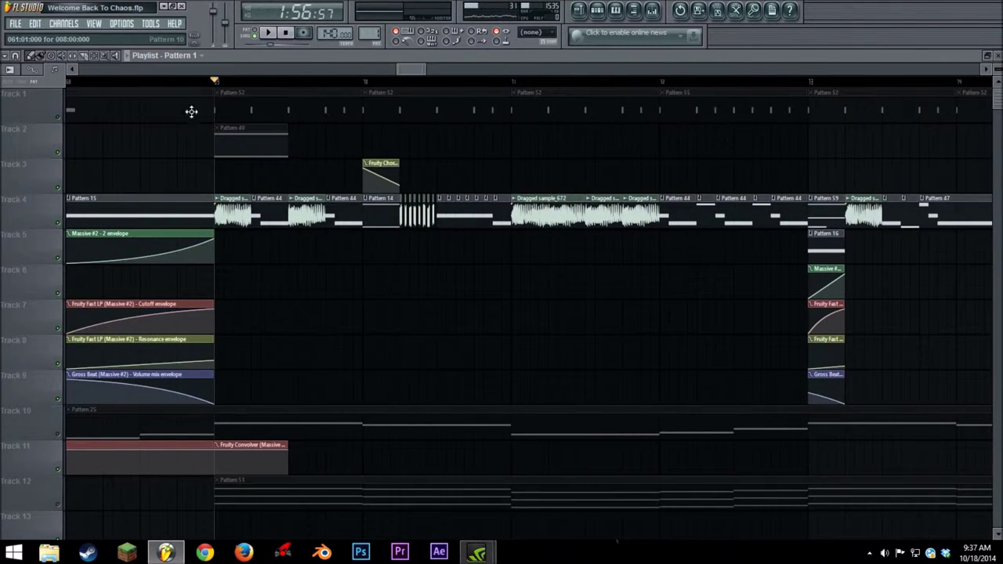
{"action": "left_click_drag", "start_coordinate": [402, 75], "coordinate": [237, 71]}
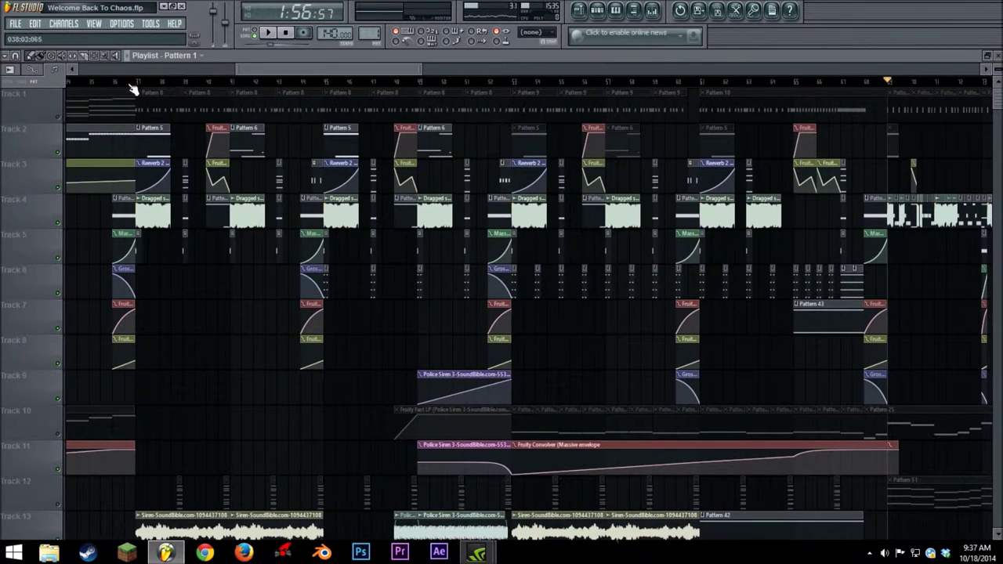
{"action": "left_click", "coordinate": [287, 34]}
Open the channel settings of the Dragged sample_672 clip at bar 69 on Track 4, and close them.
{"action": "left_click_drag", "start_coordinate": [237, 68], "coordinate": [402, 68]}
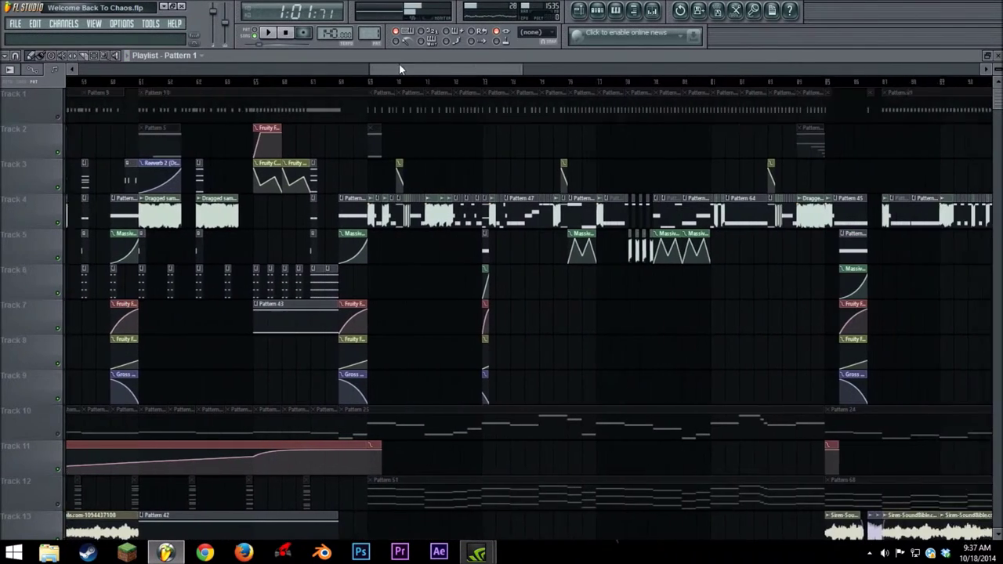
{"action": "left_click_drag", "start_coordinate": [521, 68], "coordinate": [435, 72]}
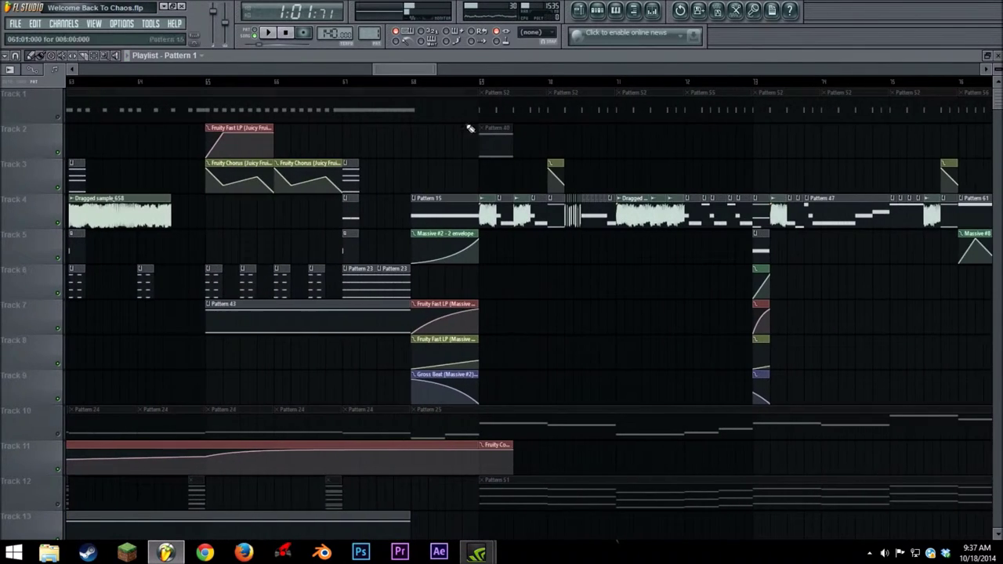
{"action": "double_click", "coordinate": [486, 216]}
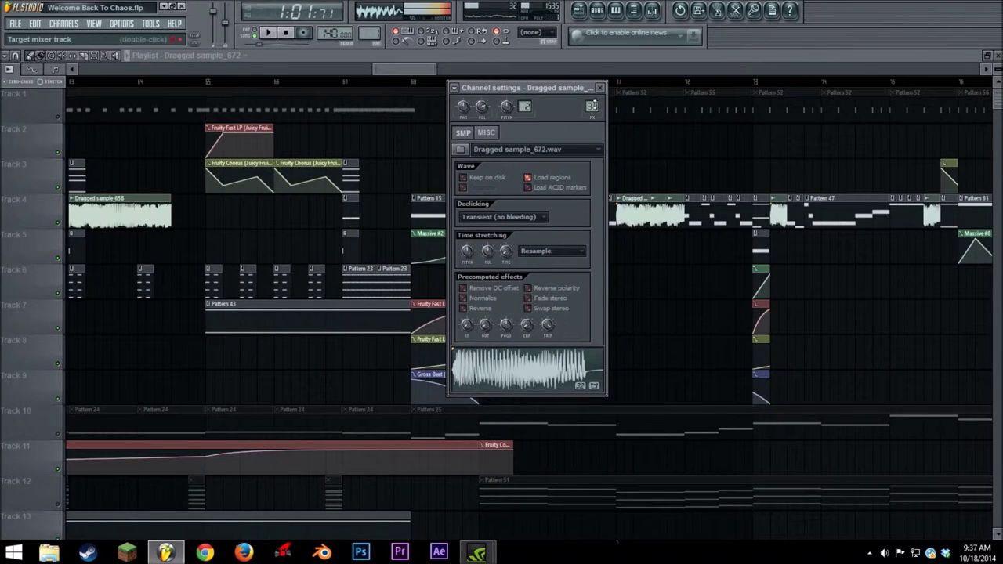
{"action": "left_click", "coordinate": [601, 87]}
Play the Dragged sample_672 clips on Track 4 from bar 71.
{"action": "left_click_drag", "start_coordinate": [389, 69], "coordinate": [430, 72]}
{"action": "left_click", "coordinate": [268, 35]}
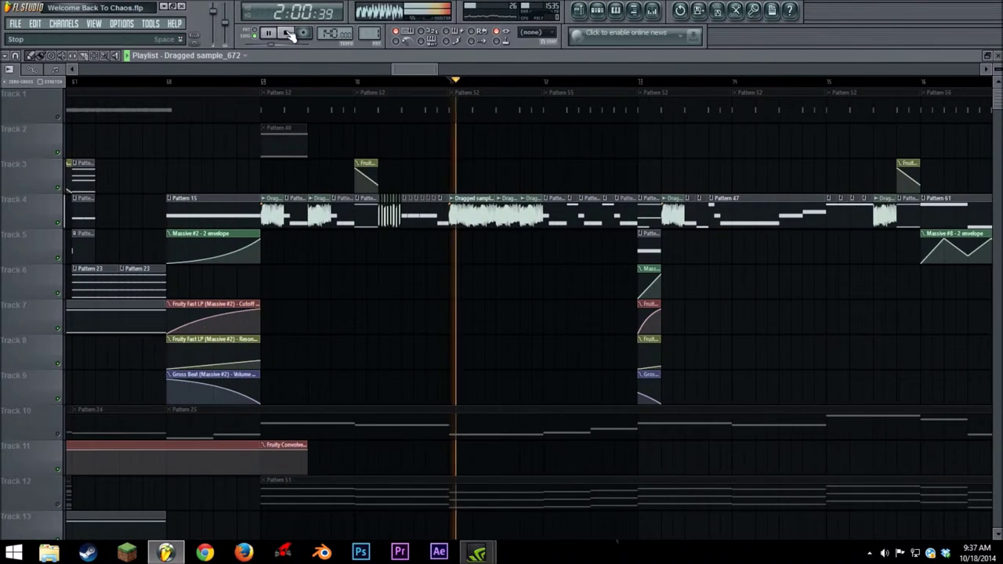
{"action": "left_click", "coordinate": [287, 33]}
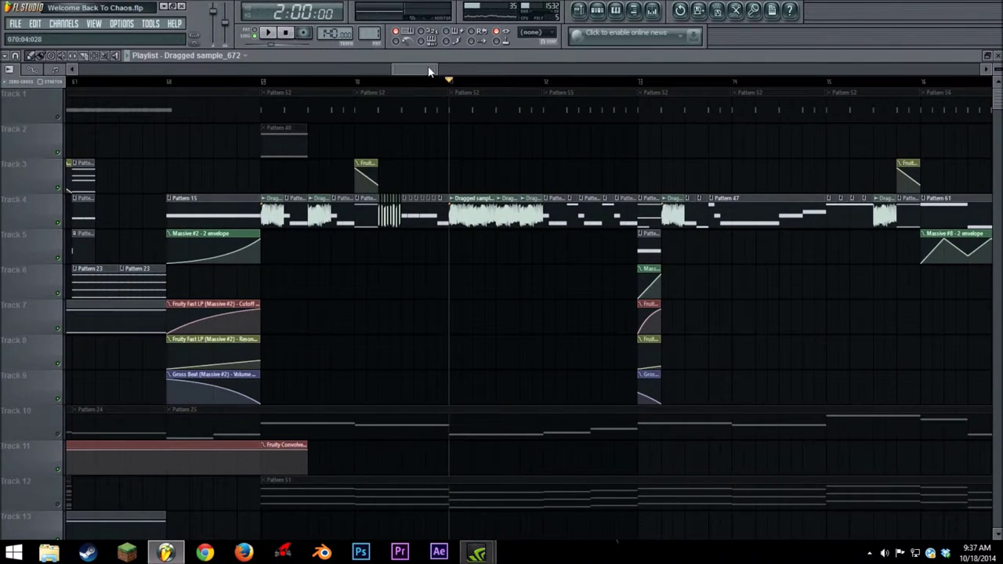
Show the Unsorted channels in the step sequencer and look through the list of instruments.
{"action": "left_click_drag", "start_coordinate": [435, 69], "coordinate": [416, 70]}
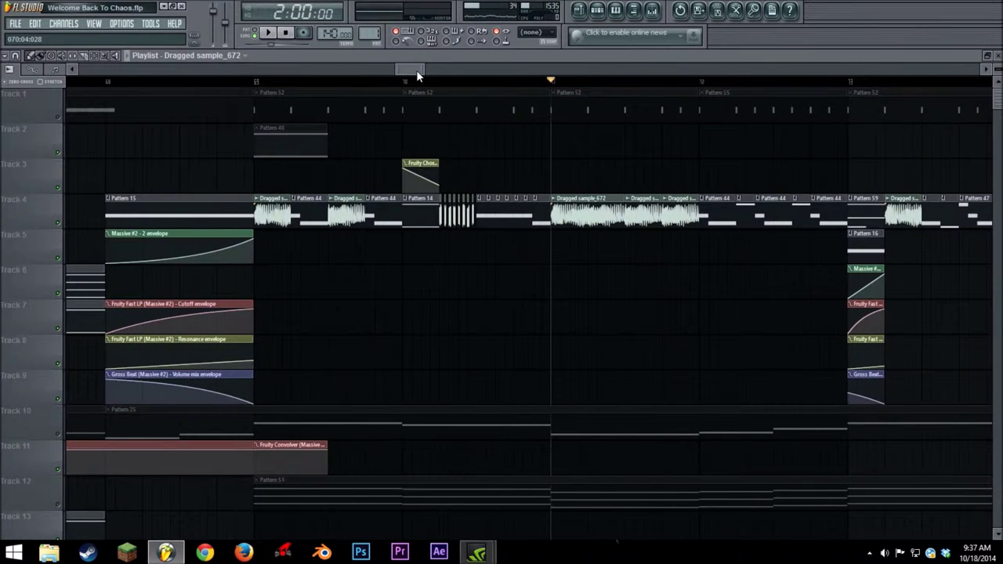
{"action": "left_click", "coordinate": [604, 11]}
{"action": "left_click", "coordinate": [399, 414]}
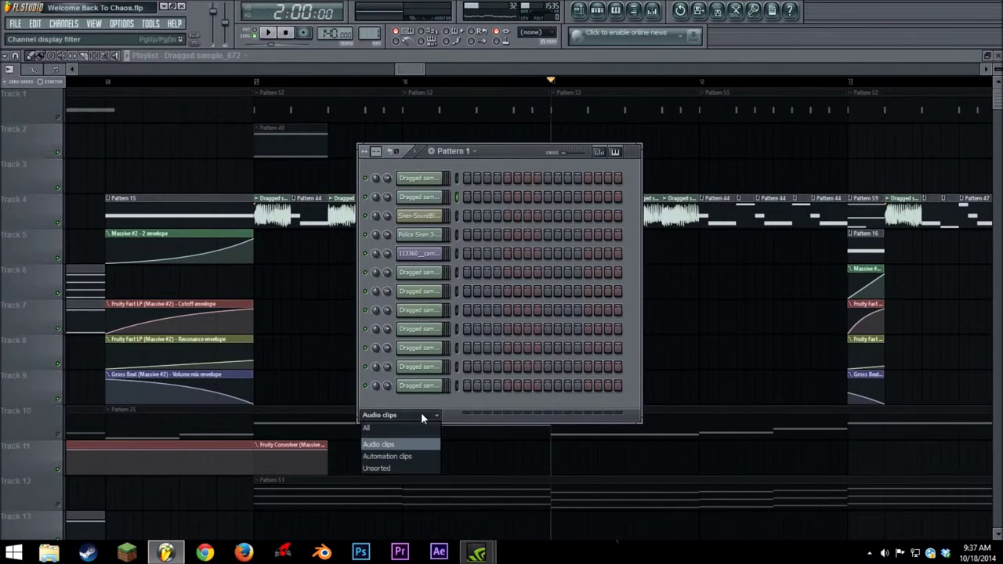
{"action": "left_click", "coordinate": [390, 469]}
{"action": "scroll", "coordinate": [504, 405], "scroll_direction": "down", "scroll_amount": 5}
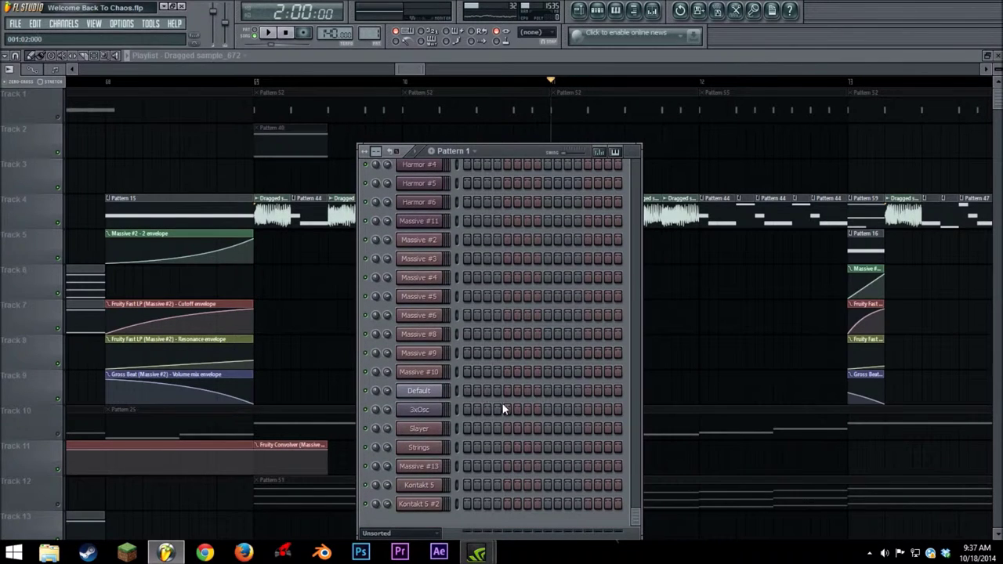
{"action": "scroll", "coordinate": [504, 408], "scroll_direction": "up", "scroll_amount": 8}
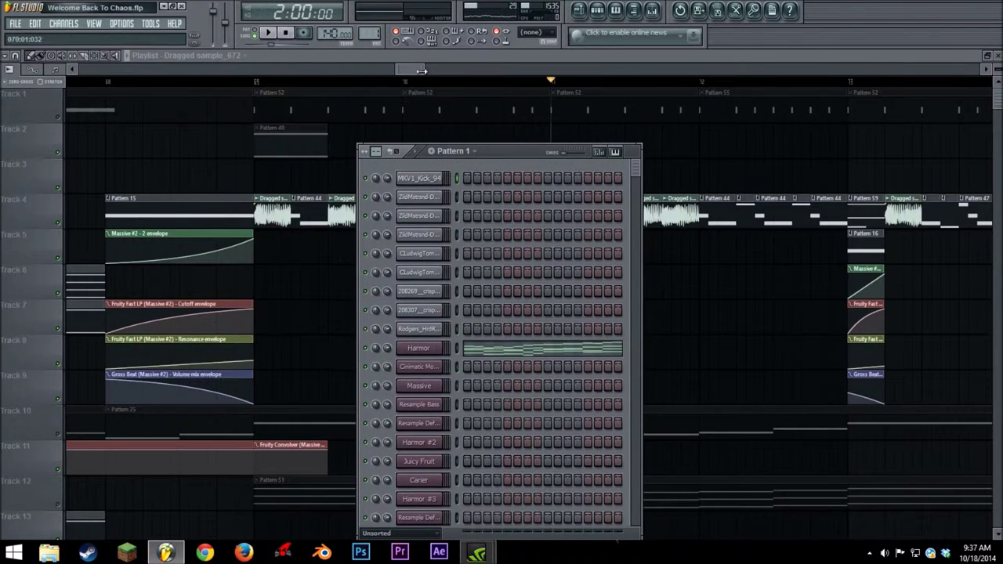
Play the short Pattern 44 clip following the first dragged sample at bar 69 on Track 4, and view bars 54 to 60.
{"action": "left_click", "coordinate": [416, 70]}
{"action": "left_click", "coordinate": [254, 81]}
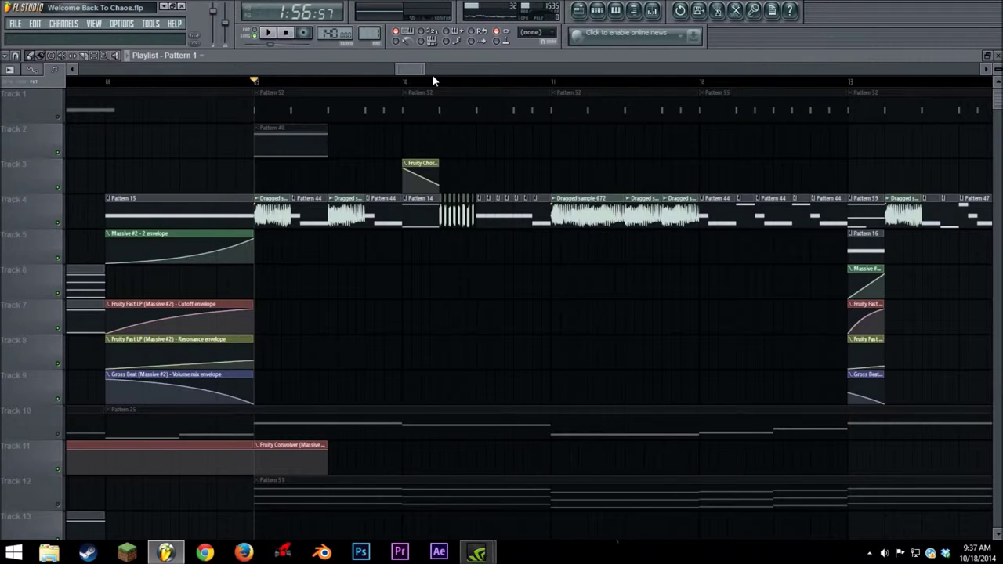
{"action": "left_click", "coordinate": [282, 81]}
{"action": "left_click", "coordinate": [267, 32]}
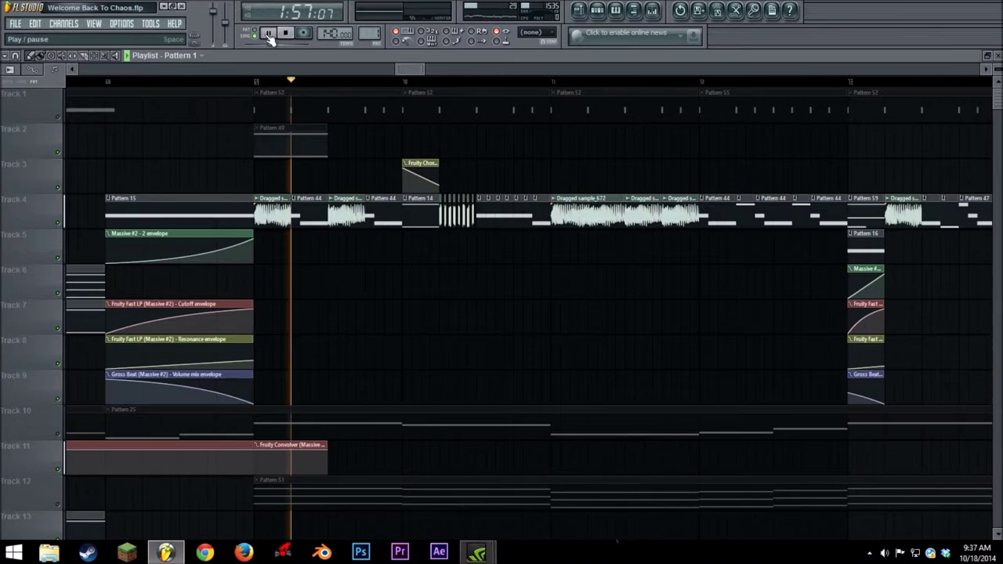
{"action": "left_click", "coordinate": [286, 33]}
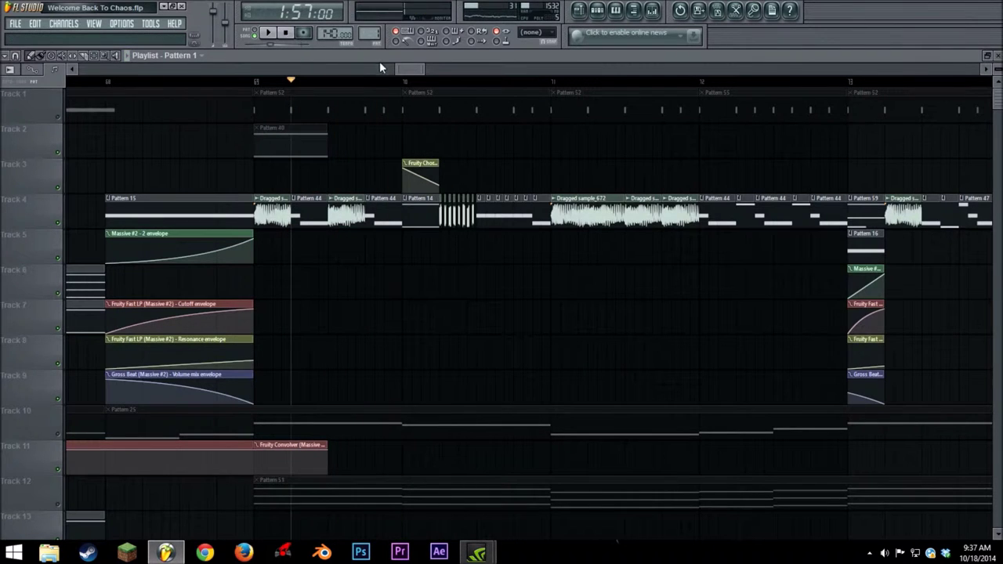
{"action": "left_click_drag", "start_coordinate": [398, 66], "coordinate": [335, 77]}
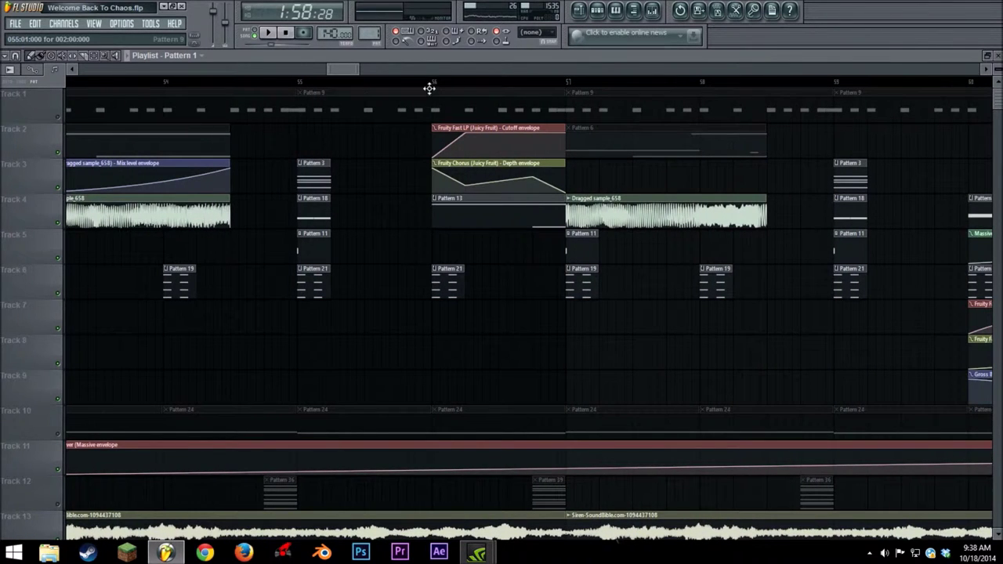
Play Pattern 61 on Track 4 with its Massive #8 - 2 envelope on Track 5 from bar 76.
{"action": "left_click", "coordinate": [270, 35]}
{"action": "left_click_drag", "start_coordinate": [360, 72], "coordinate": [440, 72]}
{"action": "left_click", "coordinate": [288, 34]}
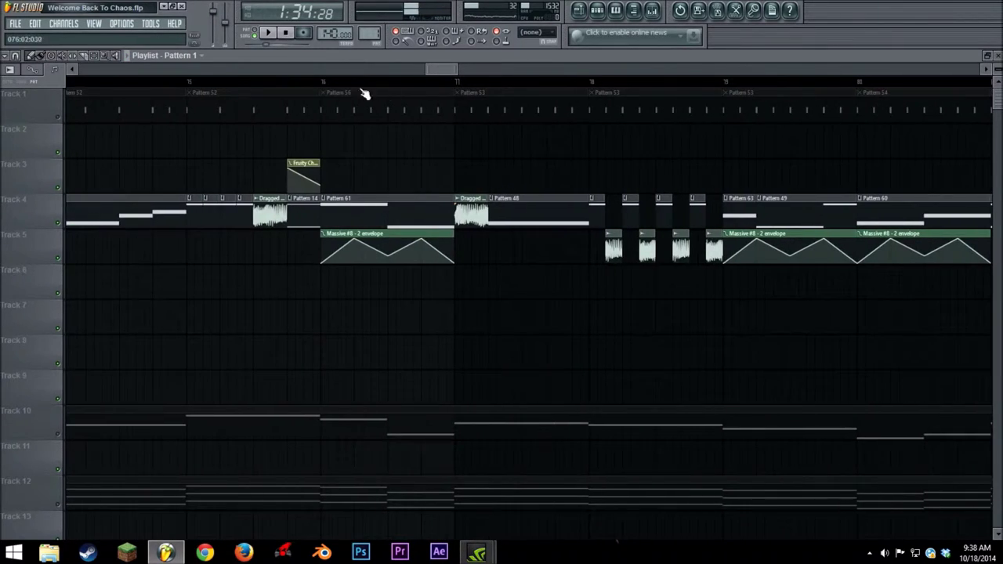
{"action": "left_click", "coordinate": [323, 71]}
{"action": "left_click_drag", "start_coordinate": [340, 72], "coordinate": [440, 91]}
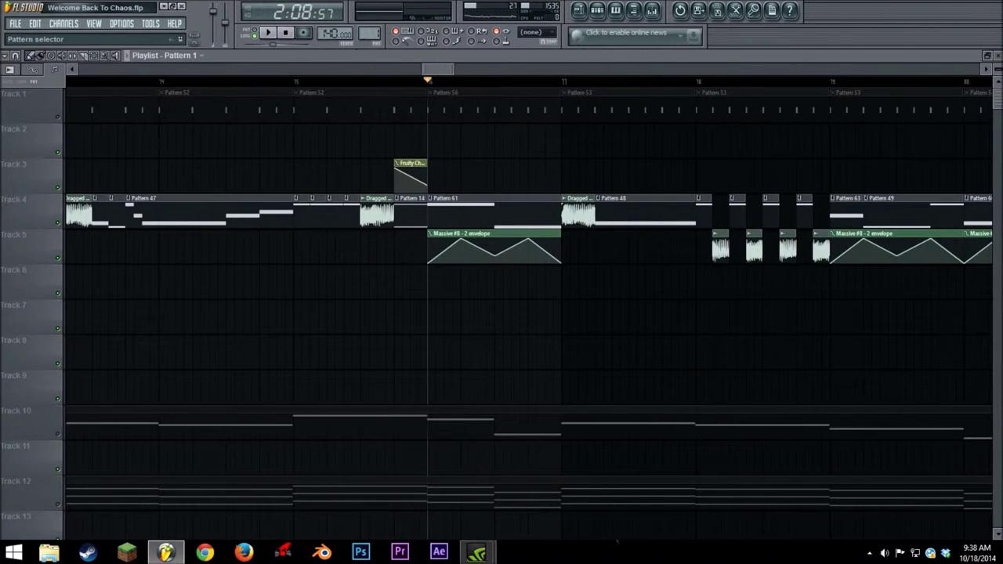
{"action": "left_click", "coordinate": [273, 37]}
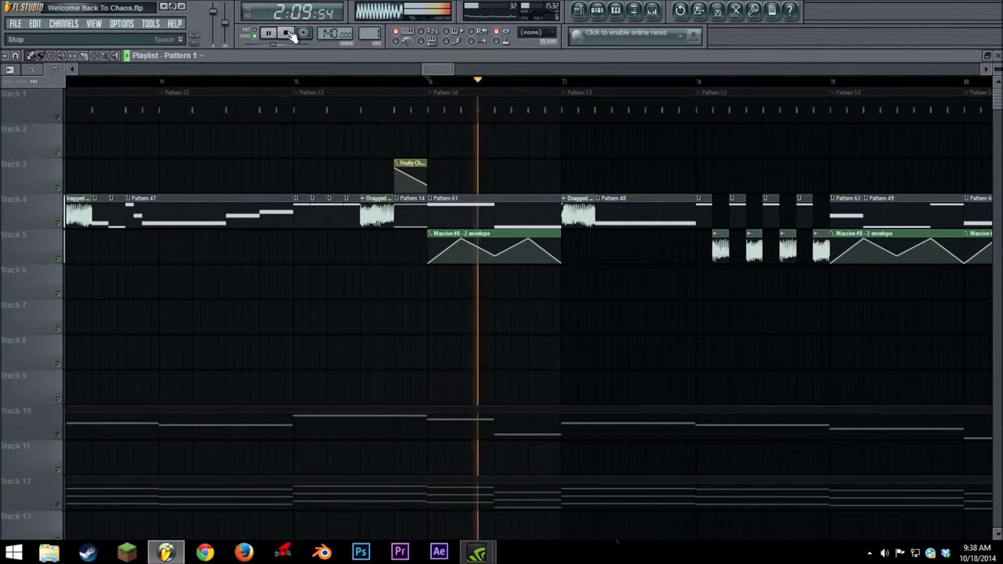
{"action": "left_click", "coordinate": [286, 33]}
Play the dragged sample and Pattern 48 on Track 4 from bar 77.
{"action": "mouse_move", "coordinate": [433, 72]}
{"action": "left_mouse_down"}
{"action": "mouse_move", "coordinate": [441, 75]}
{"action": "mouse_move", "coordinate": [418, 71]}
{"action": "mouse_move", "coordinate": [444, 73]}
{"action": "left_mouse_up"}
{"action": "left_click", "coordinate": [286, 83]}
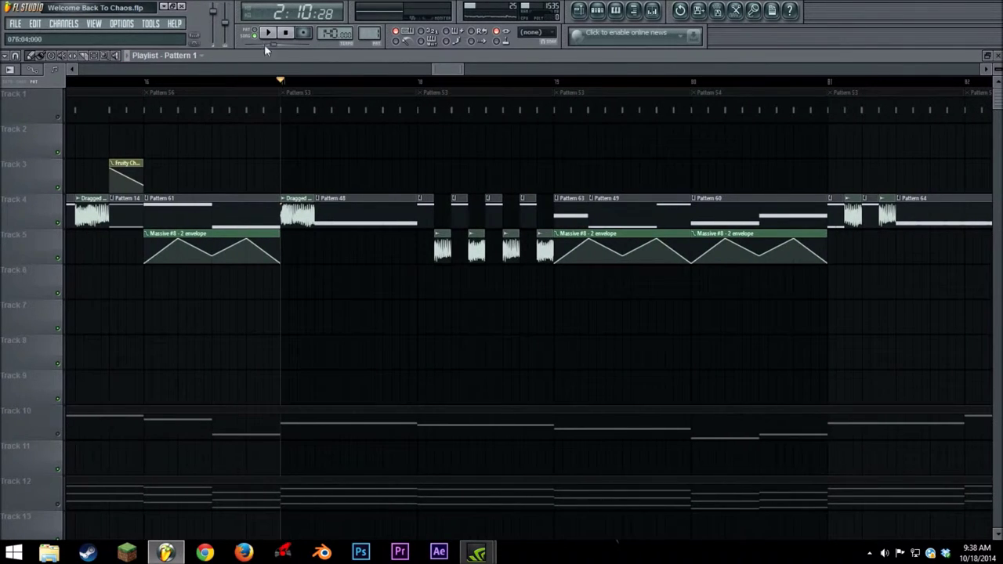
{"action": "left_click", "coordinate": [267, 32]}
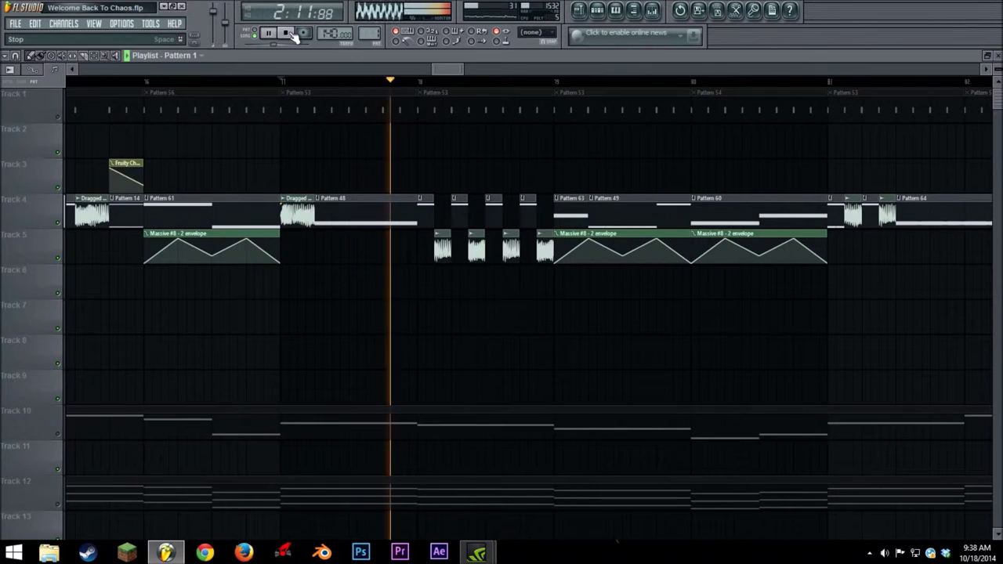
{"action": "left_click", "coordinate": [291, 32]}
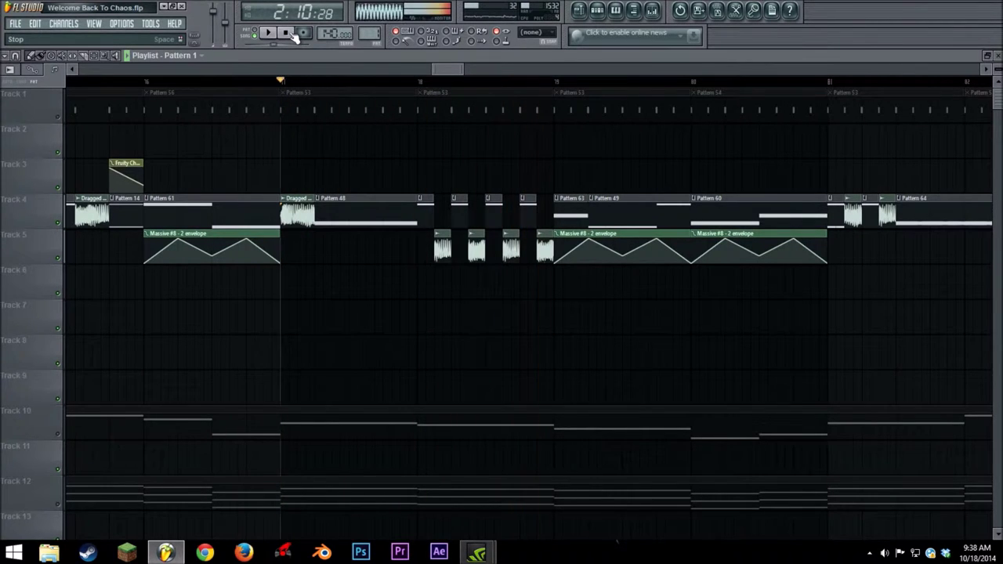
Play Pattern 63 and Pattern 49 on Track 4 from bar 79.
{"action": "left_click", "coordinate": [419, 79]}
{"action": "left_click_drag", "start_coordinate": [435, 72], "coordinate": [446, 76]}
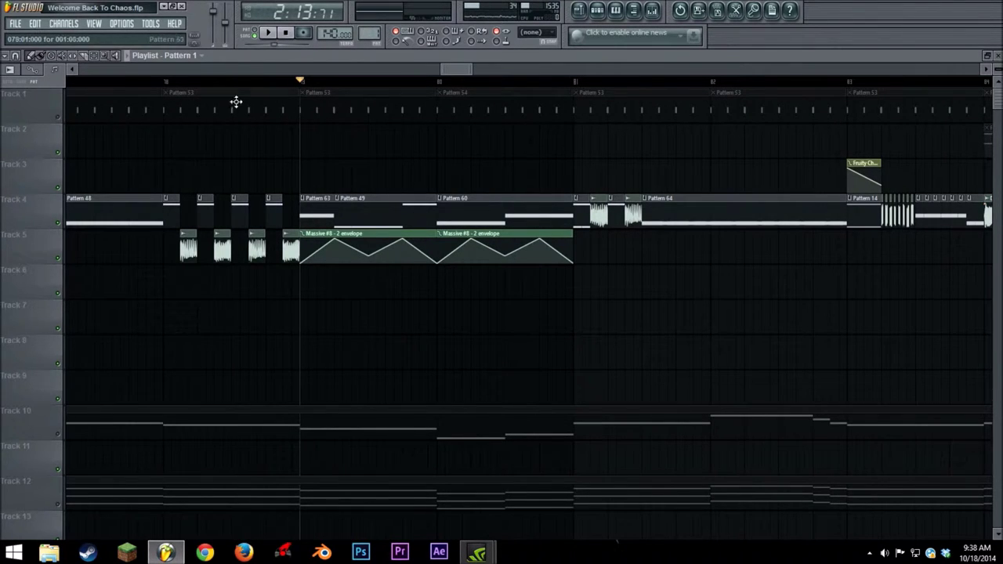
{"action": "left_click", "coordinate": [269, 34]}
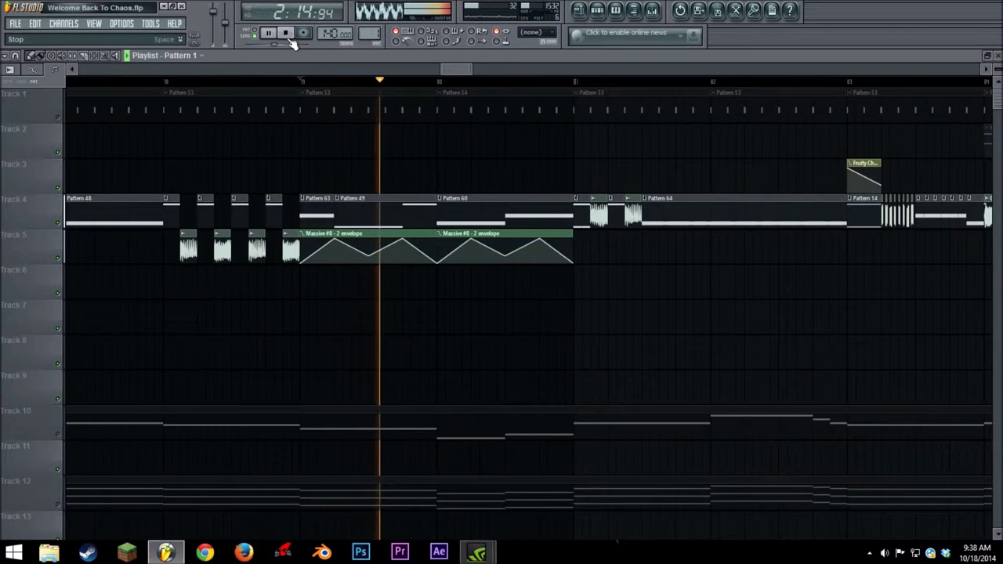
{"action": "left_click", "coordinate": [287, 35]}
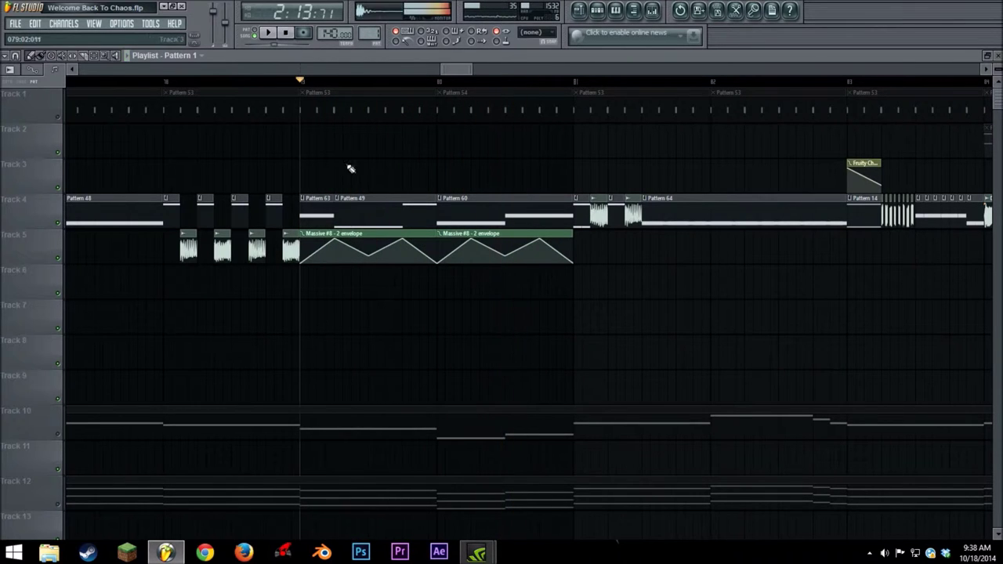
Shorten the Massive #8 - 2 envelope clip at bar 79 to end with Pattern 63, and play the passage from bar 79.
{"action": "left_click_drag", "start_coordinate": [433, 233], "coordinate": [342, 233]}
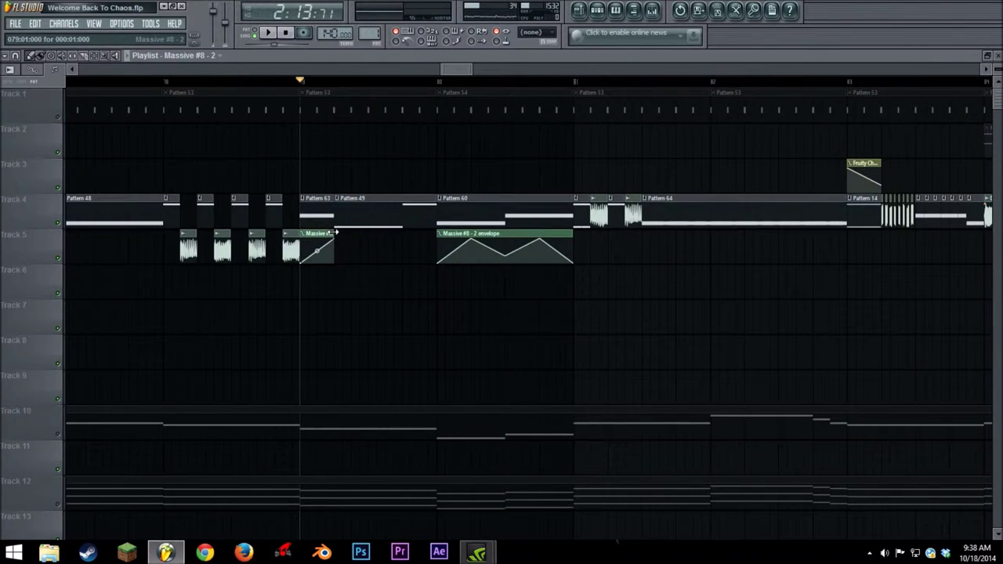
{"action": "left_click", "coordinate": [270, 34]}
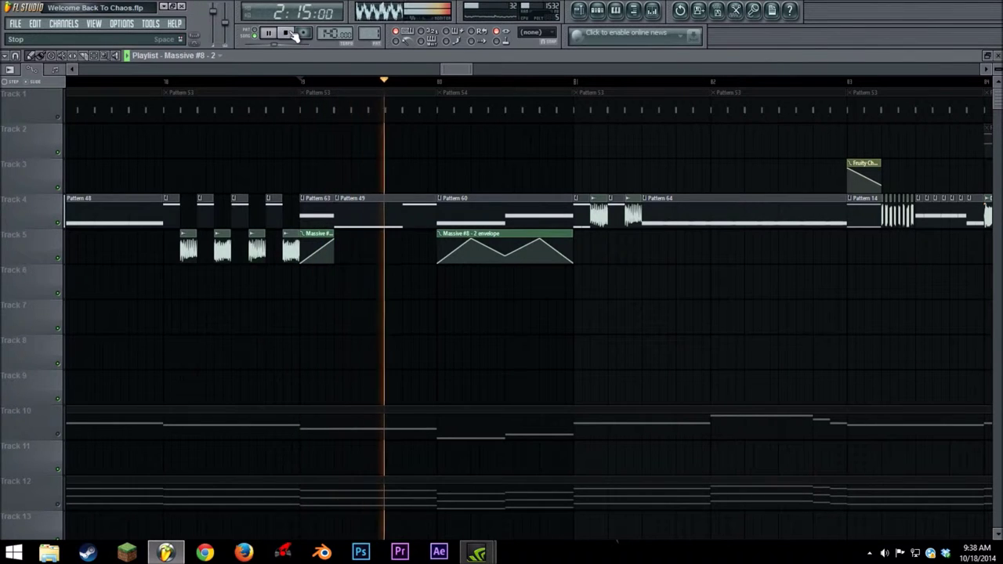
{"action": "left_click", "coordinate": [287, 34]}
Solo Track 10 and play its pattern notes from bar 79 to about bar 83.
{"action": "scroll", "coordinate": [463, 71], "scroll_direction": "right", "scroll_amount": 5}
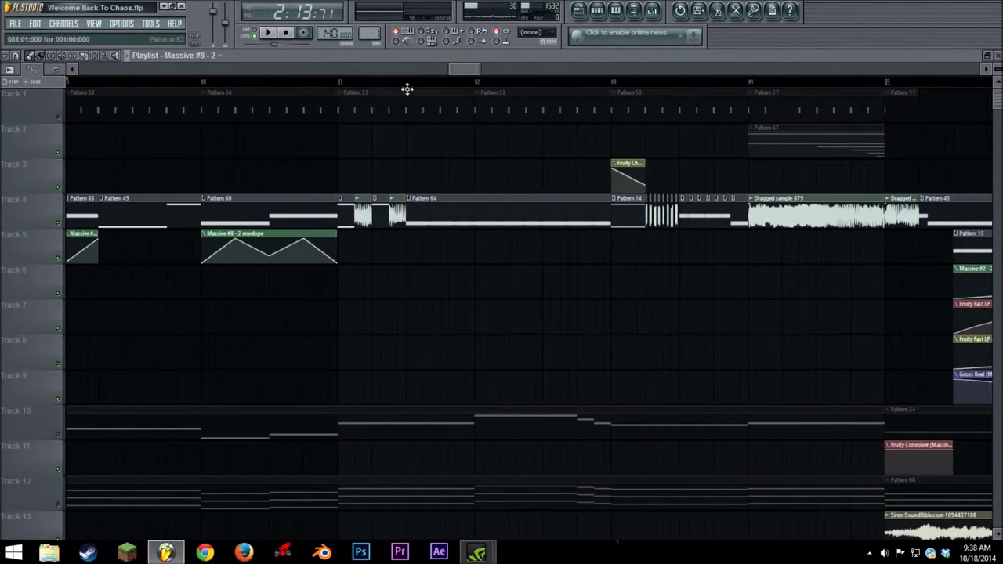
{"action": "mouse_move", "coordinate": [451, 69]}
{"action": "left_mouse_down"}
{"action": "mouse_move", "coordinate": [544, 78]}
{"action": "mouse_move", "coordinate": [442, 70]}
{"action": "left_mouse_up"}
{"action": "scroll", "coordinate": [408, 258], "scroll_direction": "down", "scroll_amount": 3}
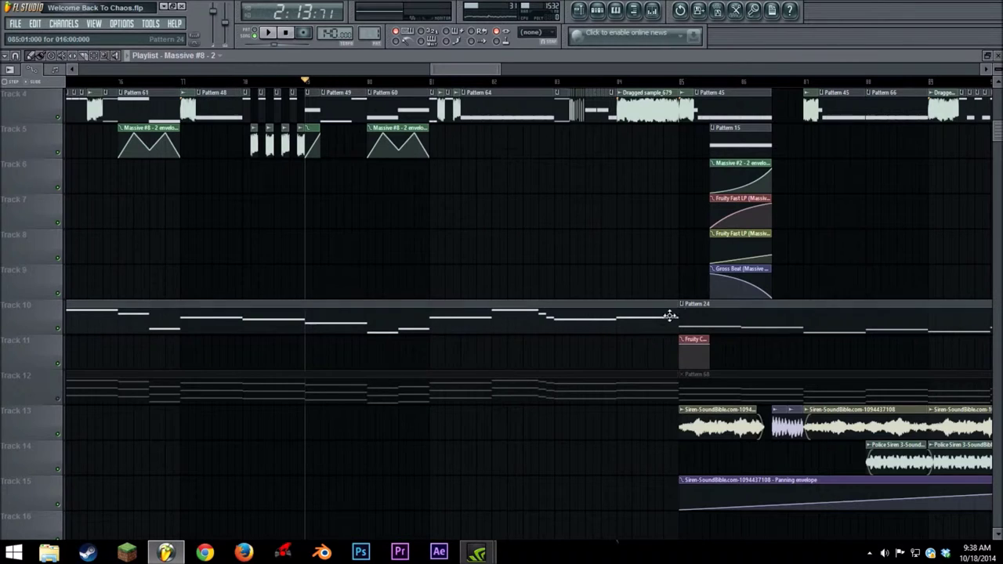
{"action": "scroll", "coordinate": [311, 385], "scroll_direction": "up", "scroll_amount": 3}
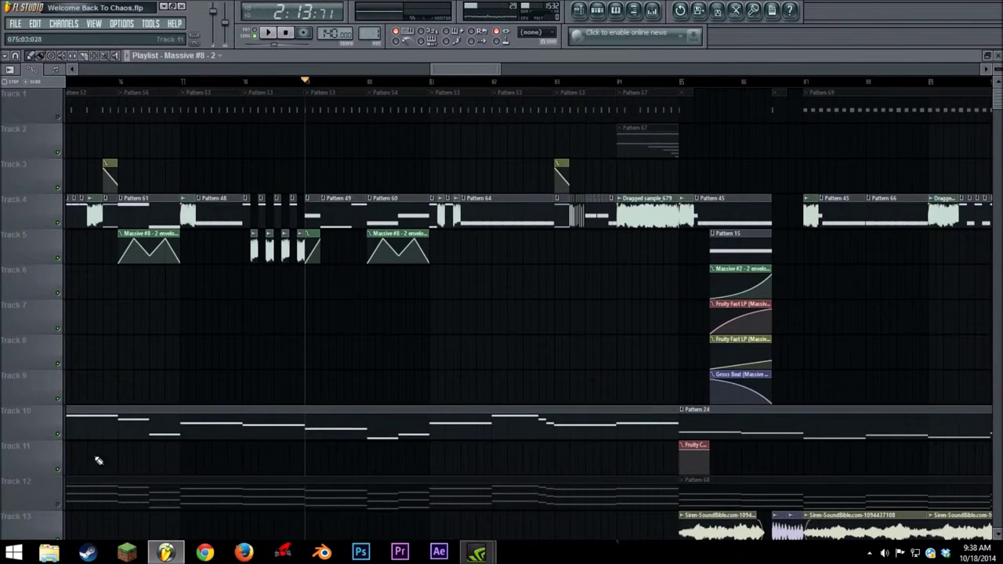
{"action": "right_click", "coordinate": [58, 434]}
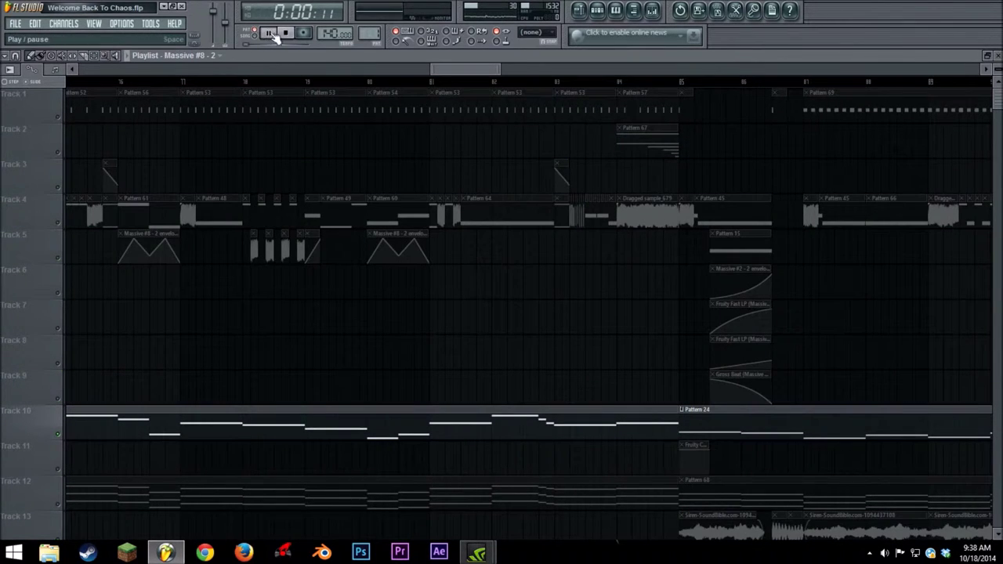
{"action": "left_click", "coordinate": [317, 82]}
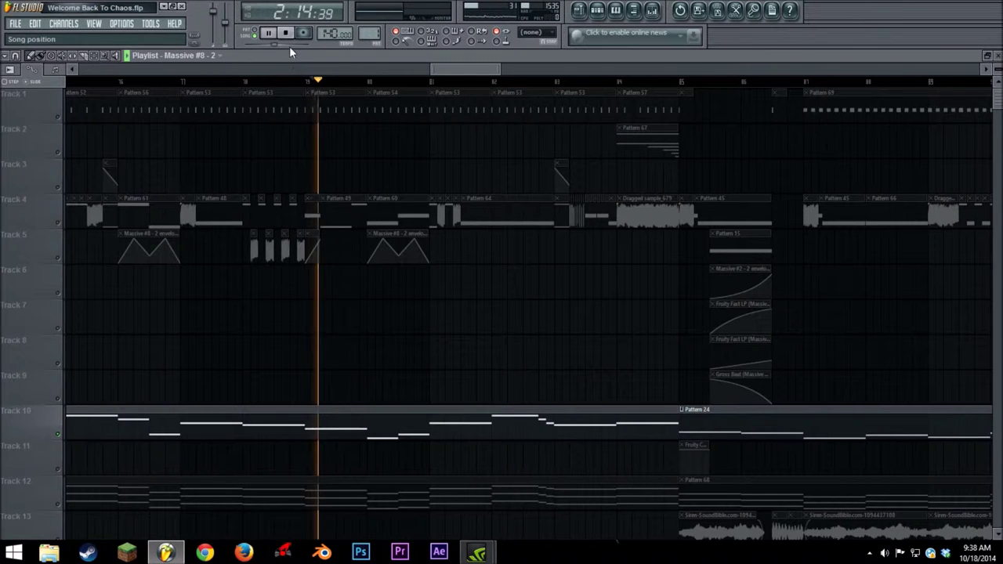
{"action": "mouse_move", "coordinate": [436, 76]}
{"action": "left_mouse_down"}
{"action": "mouse_move", "coordinate": [456, 71]}
{"action": "mouse_move", "coordinate": [407, 71]}
{"action": "mouse_move", "coordinate": [456, 70]}
{"action": "left_mouse_up"}
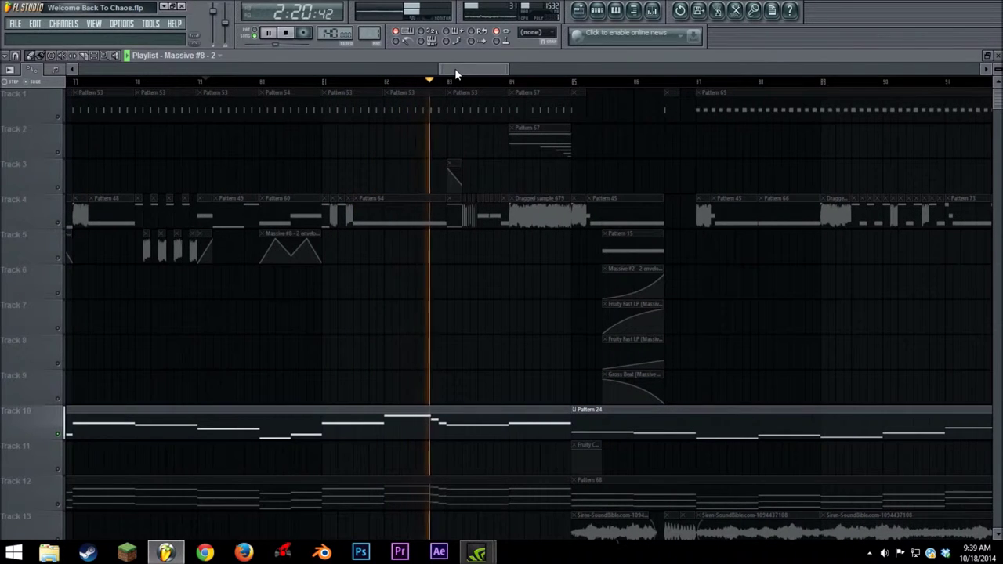
{"action": "left_click", "coordinate": [289, 35]}
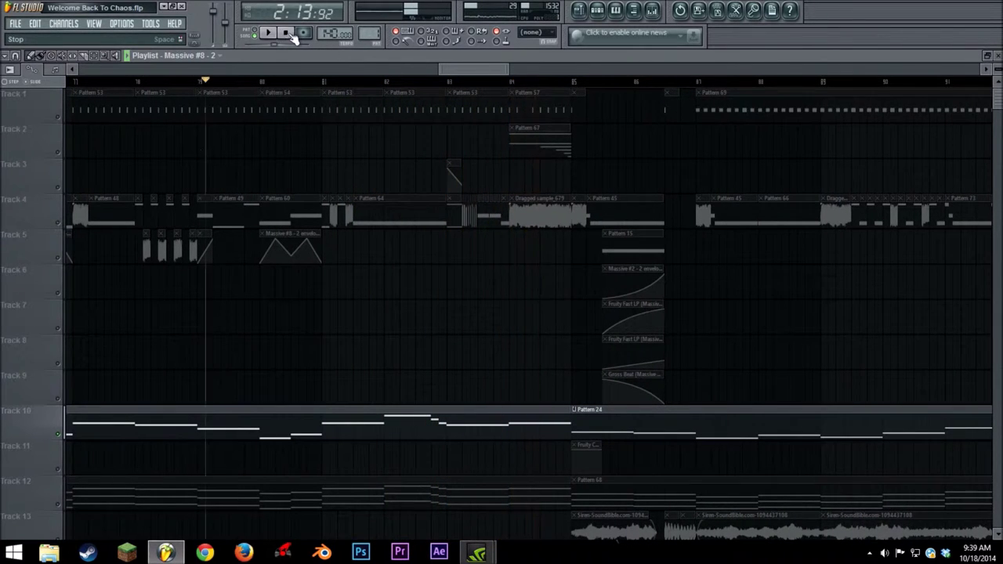
Restore all tracks, solo Track 4 and play it from bar 81.
{"action": "right_click", "coordinate": [59, 223]}
{"action": "right_click", "coordinate": [58, 223]}
{"action": "left_click_drag", "start_coordinate": [460, 73], "coordinate": [462, 74]}
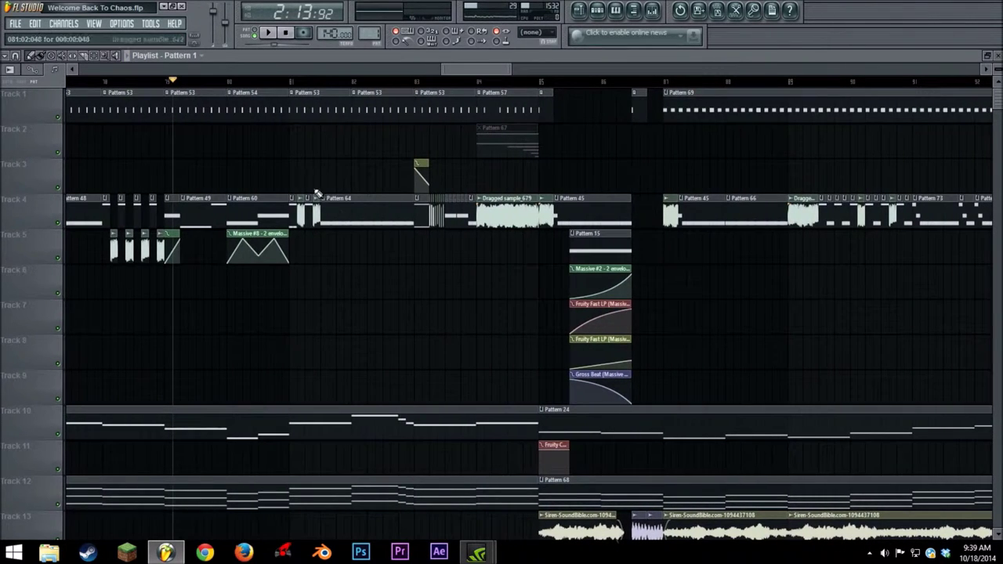
{"action": "left_click", "coordinate": [295, 85]}
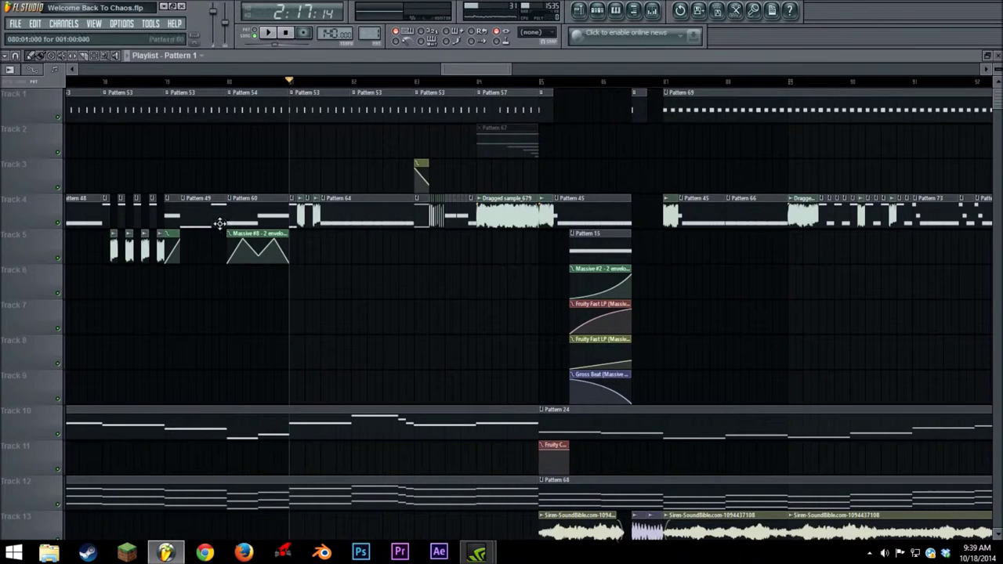
{"action": "right_click", "coordinate": [60, 224]}
{"action": "left_click", "coordinate": [267, 33]}
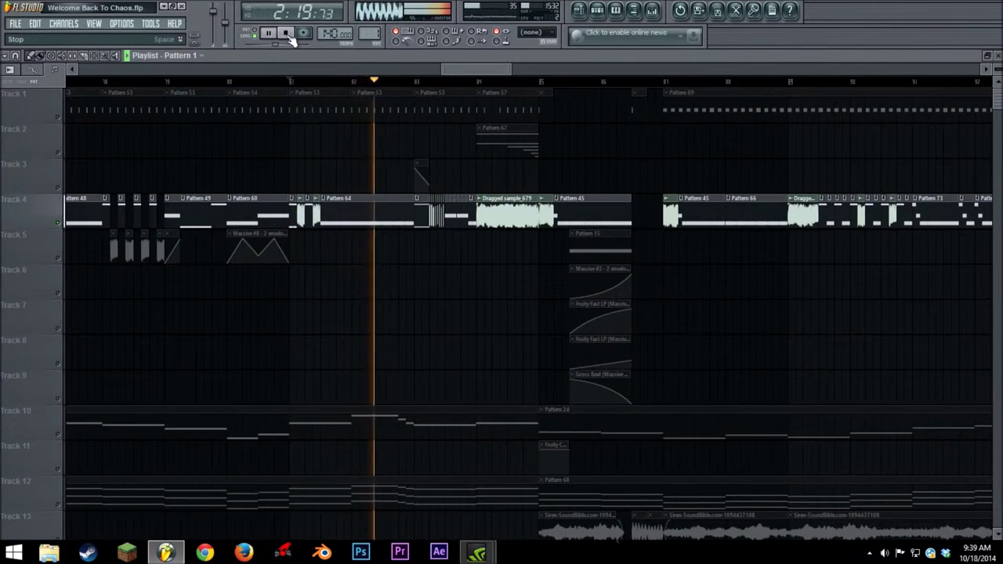
{"action": "left_click", "coordinate": [286, 35]}
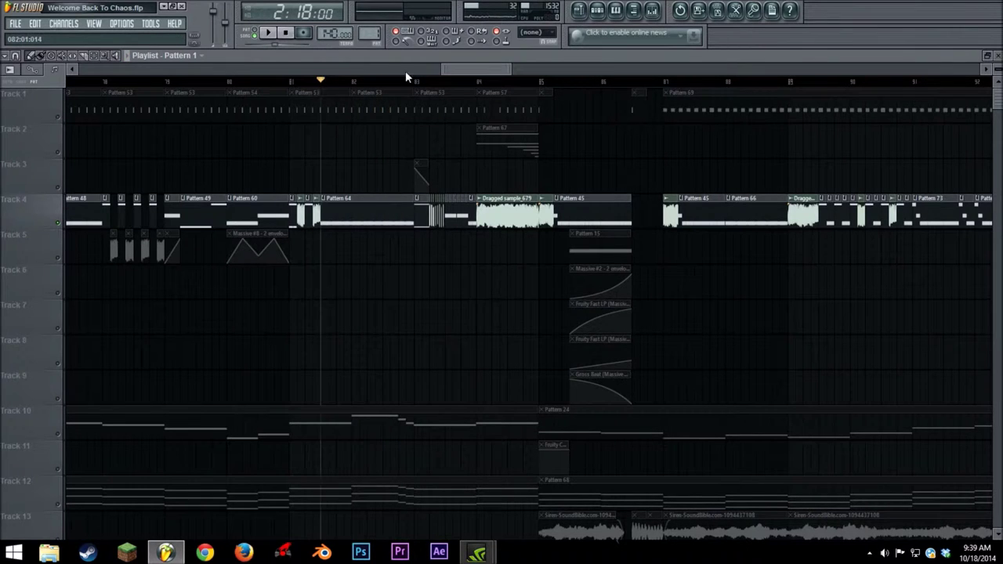
Play Track 4 from Pattern 64 through the start of Dragged sample_679, and unmute Tracks 2, 3 and 5.
{"action": "left_click_drag", "start_coordinate": [509, 69], "coordinate": [485, 72]}
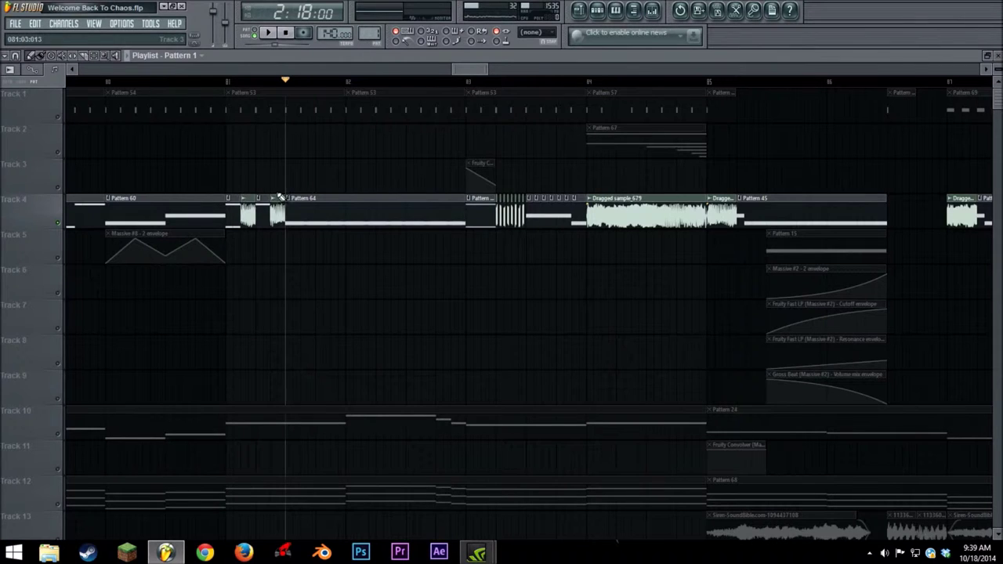
{"action": "left_click_drag", "start_coordinate": [456, 67], "coordinate": [463, 69]}
{"action": "left_click", "coordinate": [268, 39]}
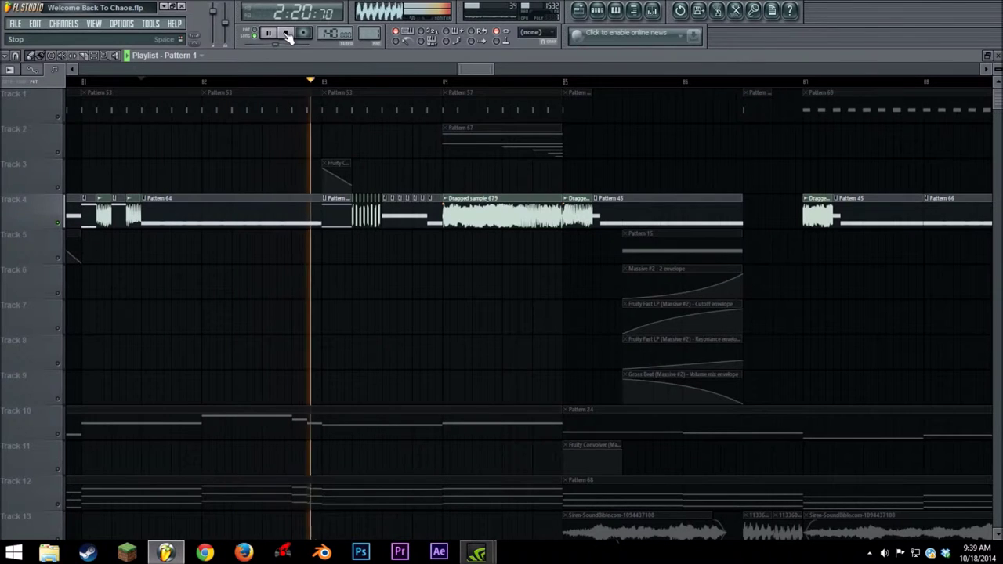
{"action": "left_click", "coordinate": [58, 187]}
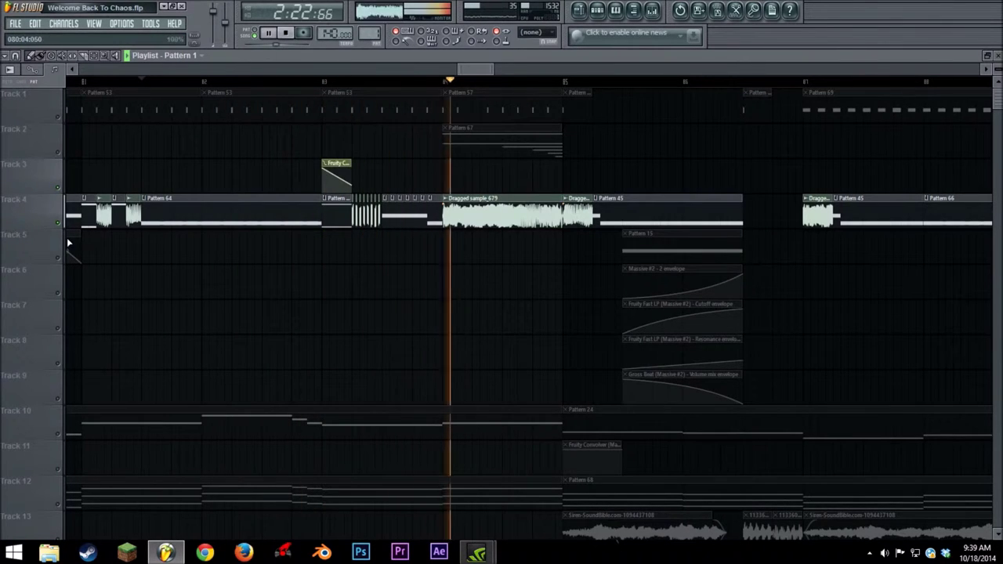
{"action": "left_click", "coordinate": [58, 257]}
{"action": "left_click", "coordinate": [287, 39]}
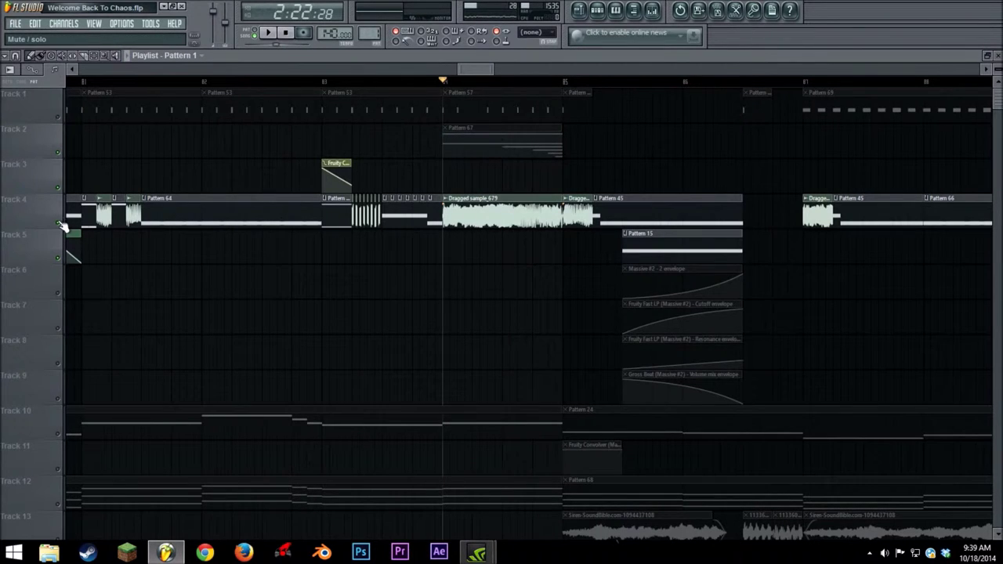
Mute Track 4, unmute the Pattern 67 clip on Track 2 and play it from bar 84.
{"action": "left_click", "coordinate": [59, 223]}
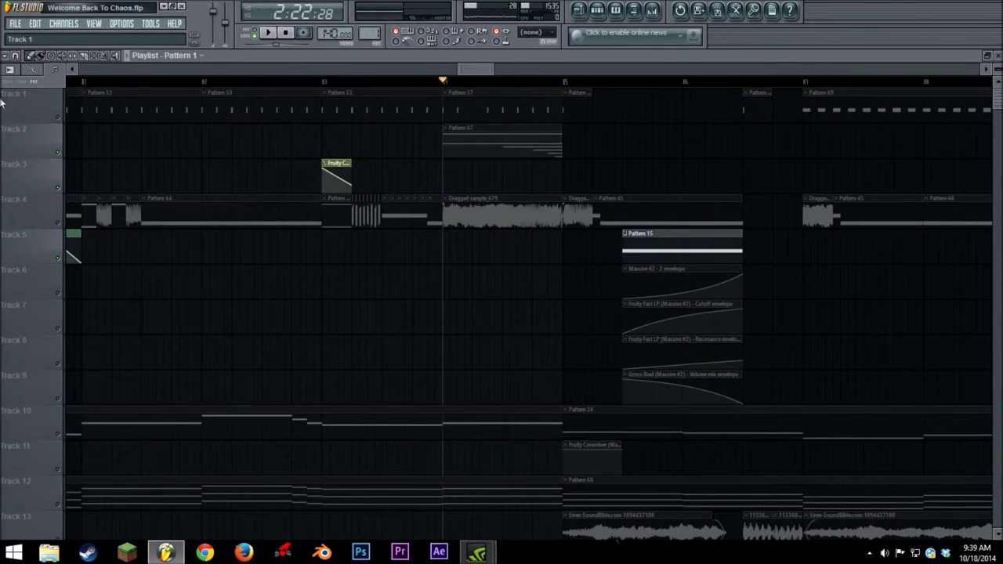
{"action": "left_click", "coordinate": [483, 147]}
{"action": "left_click", "coordinate": [269, 33]}
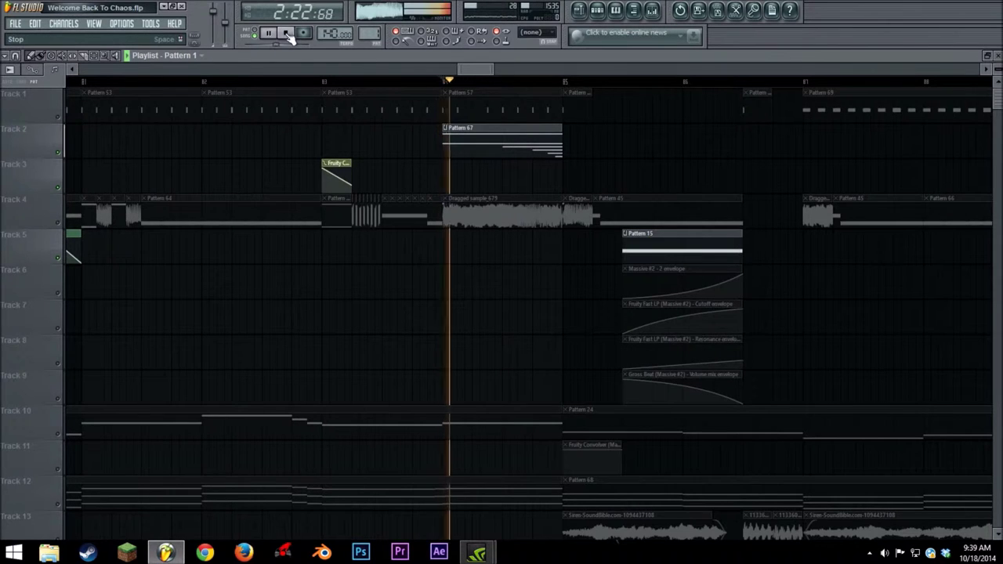
{"action": "left_click", "coordinate": [291, 35]}
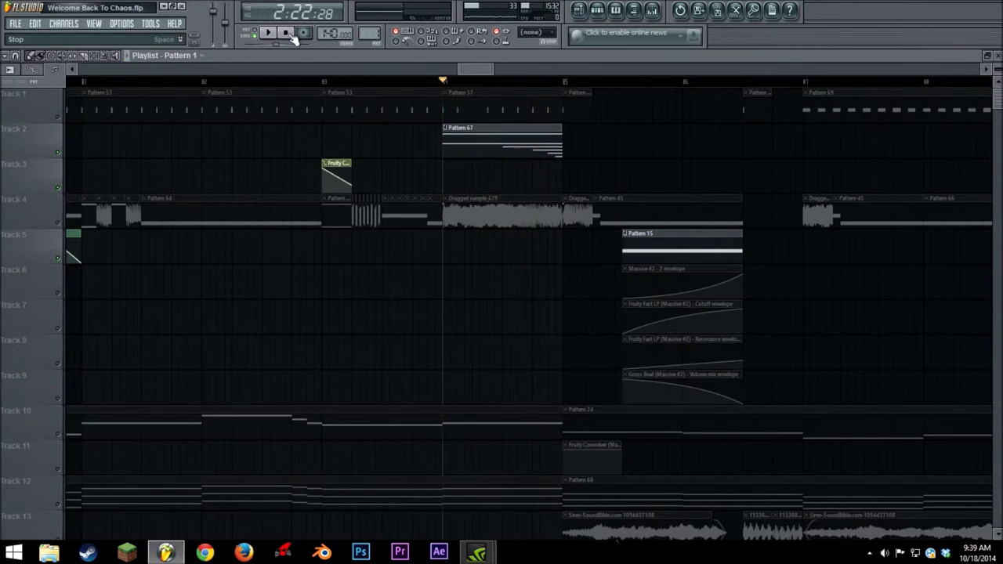
Unmute Tracks 4 and 1, and mute the Pattern 67 clip on Track 2.
{"action": "left_click", "coordinate": [60, 225]}
{"action": "left_click", "coordinate": [59, 116]}
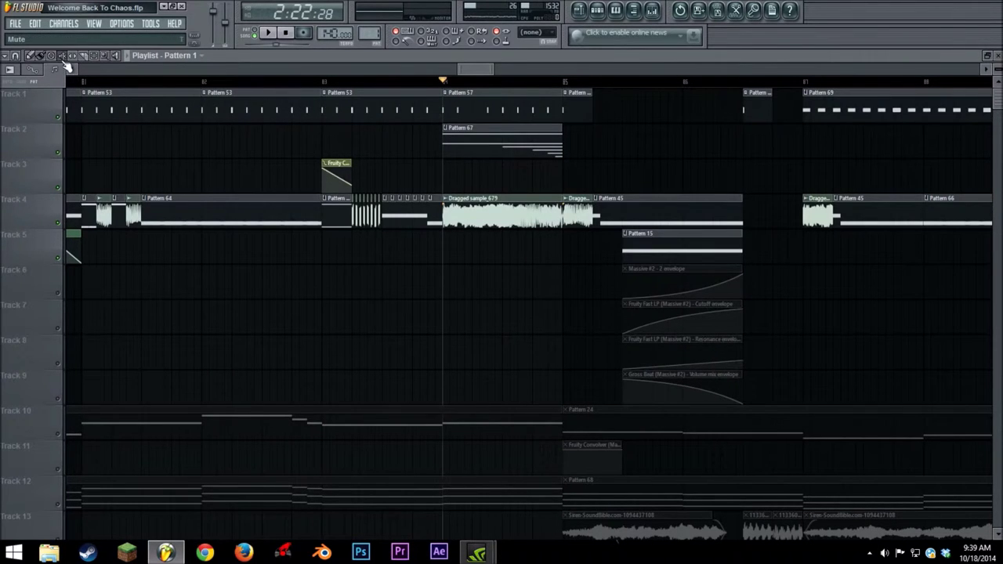
{"action": "left_click", "coordinate": [502, 160]}
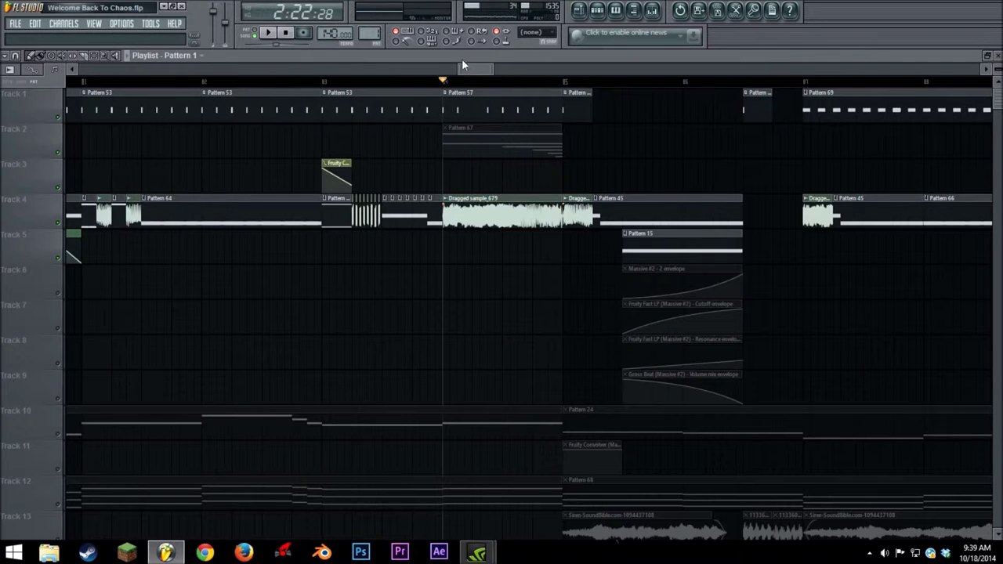
Move the playhead to bar 85 and unmute Tracks 6 through 9, removing the stray Pattern 1 clip placed on Track 9.
{"action": "left_click_drag", "start_coordinate": [460, 68], "coordinate": [482, 61]}
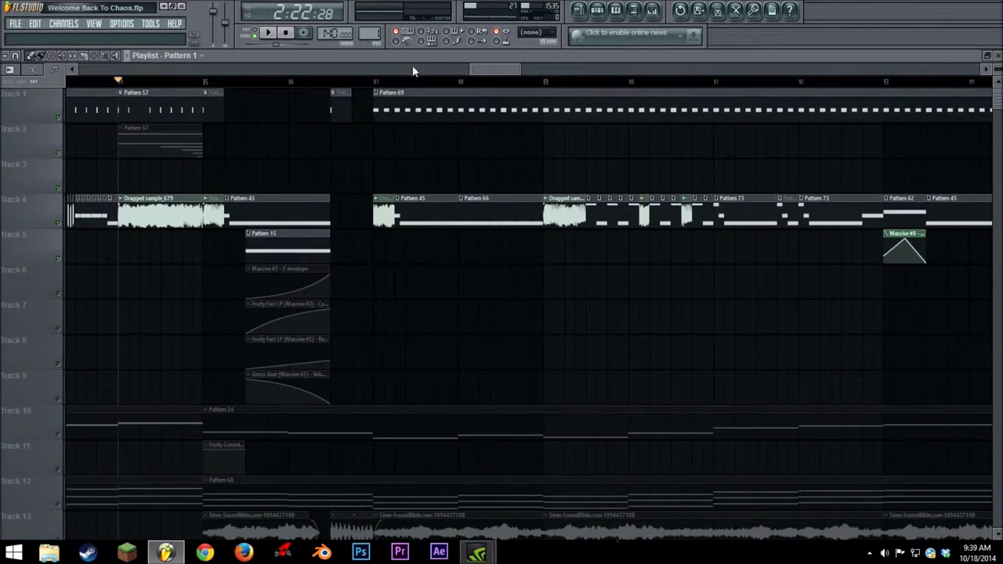
{"action": "left_click", "coordinate": [206, 81]}
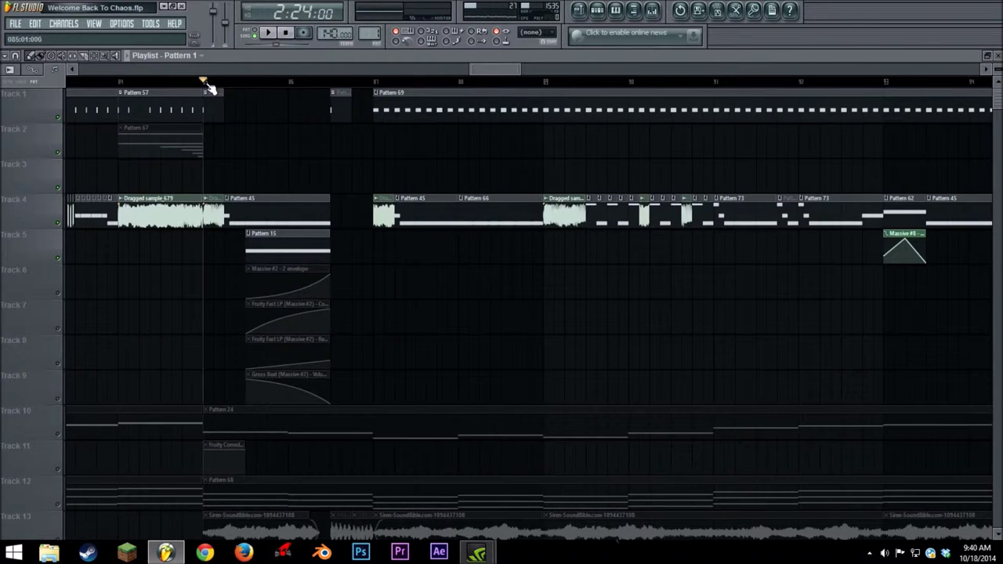
{"action": "left_click", "coordinate": [57, 292]}
{"action": "left_click", "coordinate": [58, 328]}
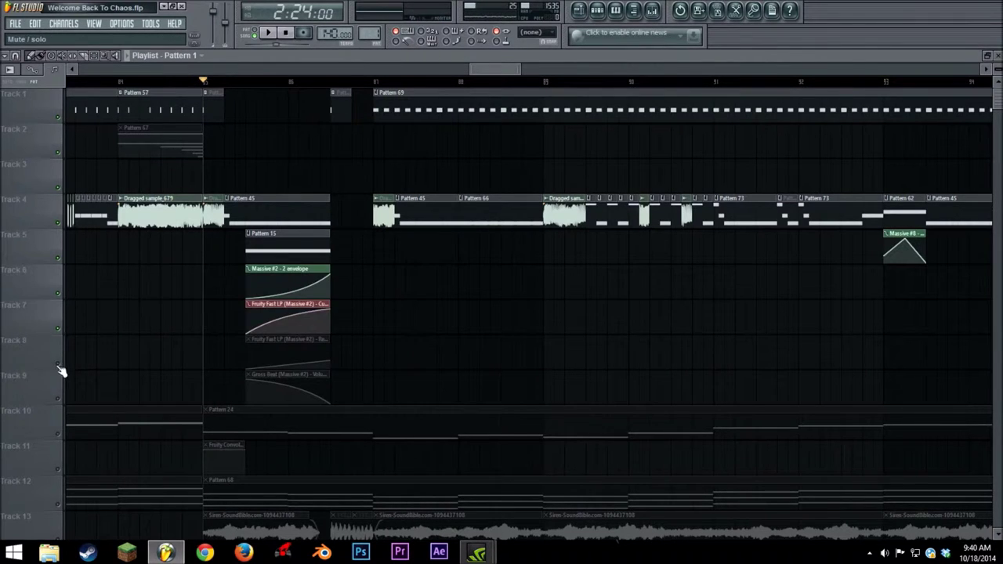
{"action": "left_click", "coordinate": [58, 365]}
{"action": "left_click", "coordinate": [65, 396]}
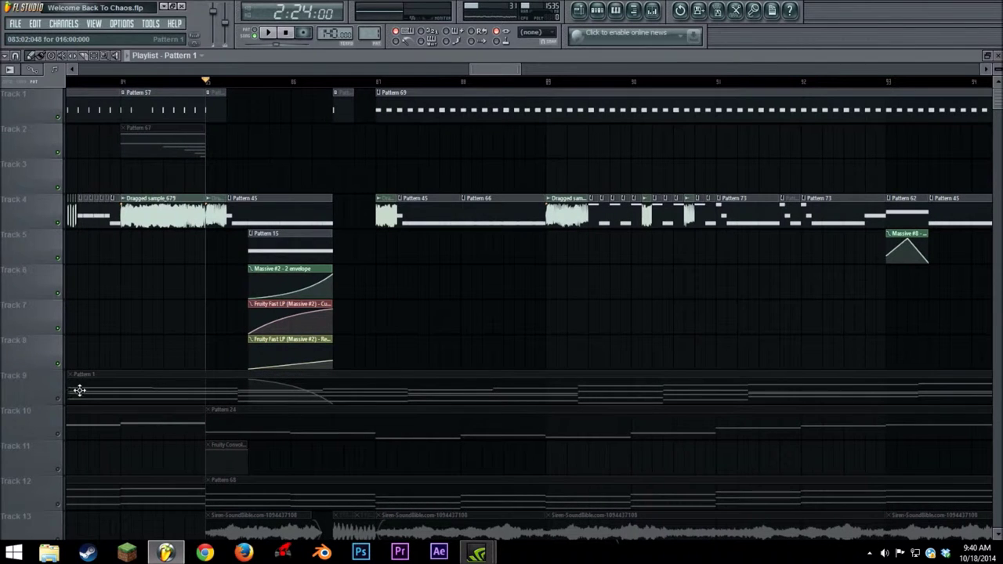
{"action": "right_click", "coordinate": [90, 389]}
{"action": "left_click", "coordinate": [58, 398]}
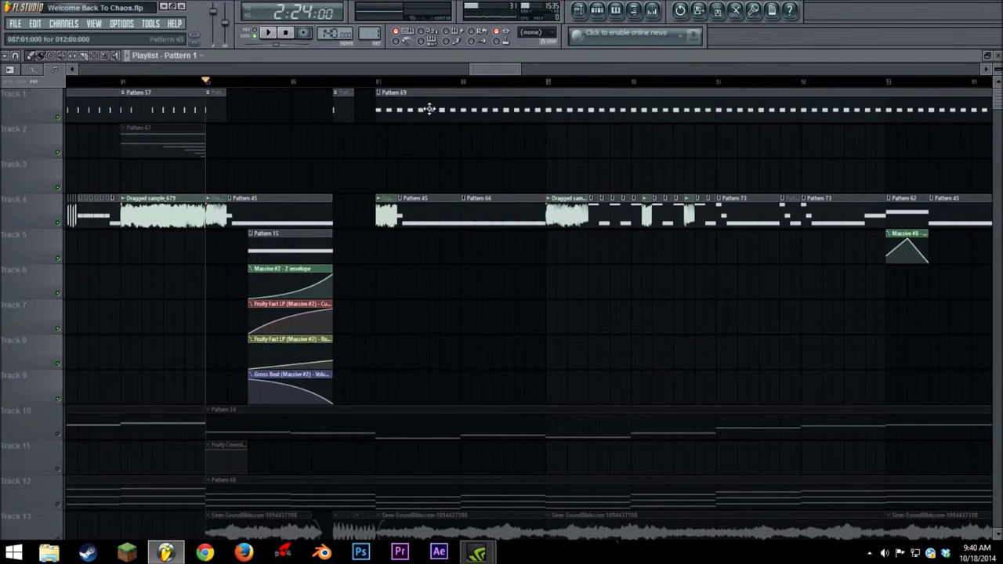
Restore all tracks after soloing Track 4, and briefly play the full mix from bar 73.
{"action": "mouse_move", "coordinate": [490, 68]}
{"action": "left_mouse_down"}
{"action": "mouse_move", "coordinate": [406, 68]}
{"action": "mouse_move", "coordinate": [430, 71]}
{"action": "left_mouse_up"}
{"action": "left_click", "coordinate": [393, 82]}
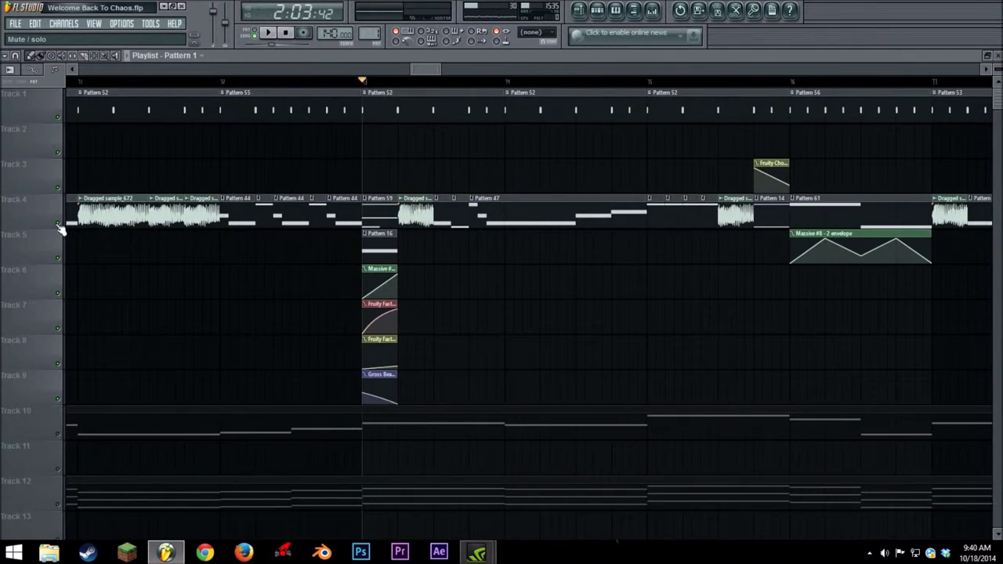
{"action": "right_click", "coordinate": [58, 224]}
{"action": "left_click", "coordinate": [57, 257]}
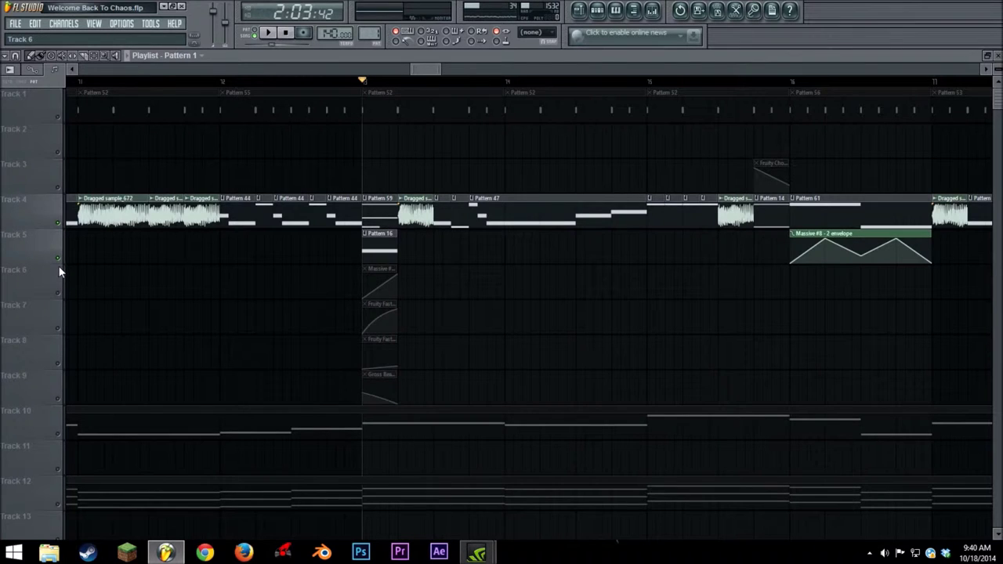
{"action": "right_click", "coordinate": [64, 288]}
{"action": "right_click", "coordinate": [63, 289]}
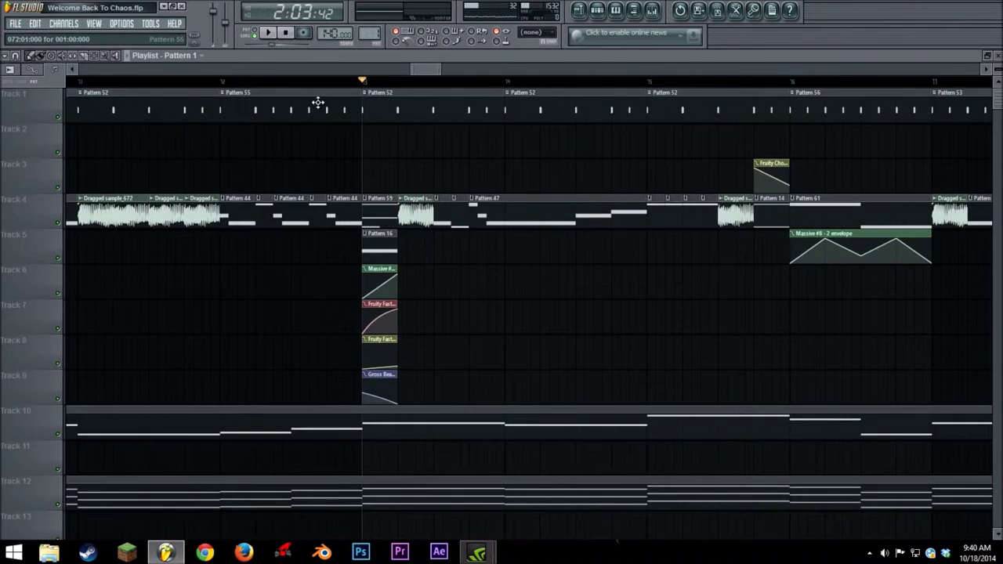
{"action": "left_click", "coordinate": [270, 34]}
{"action": "left_click", "coordinate": [287, 33]}
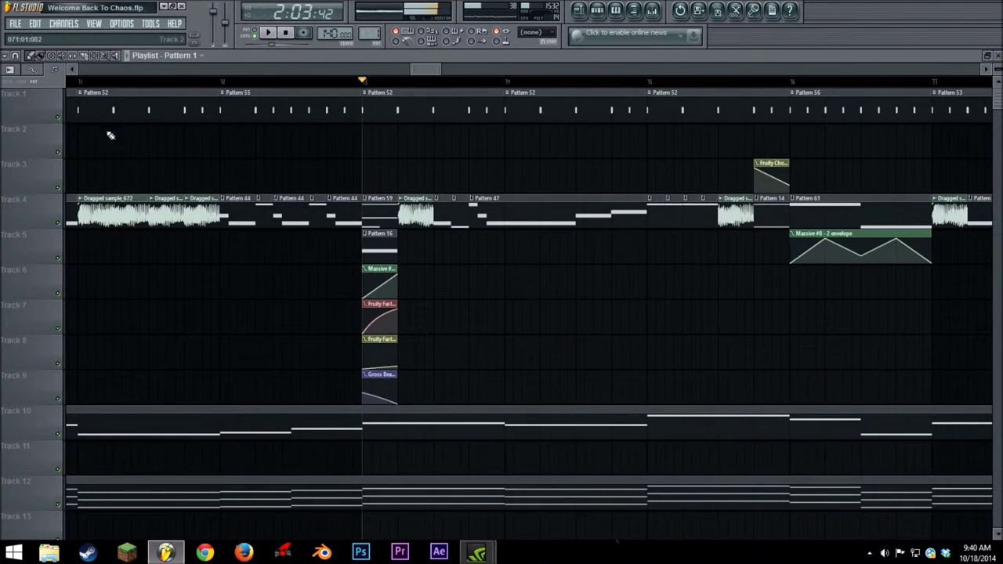
Mute Tracks 1, 10 and 12 and play the section from bar 73 twice.
{"action": "left_click", "coordinate": [63, 117]}
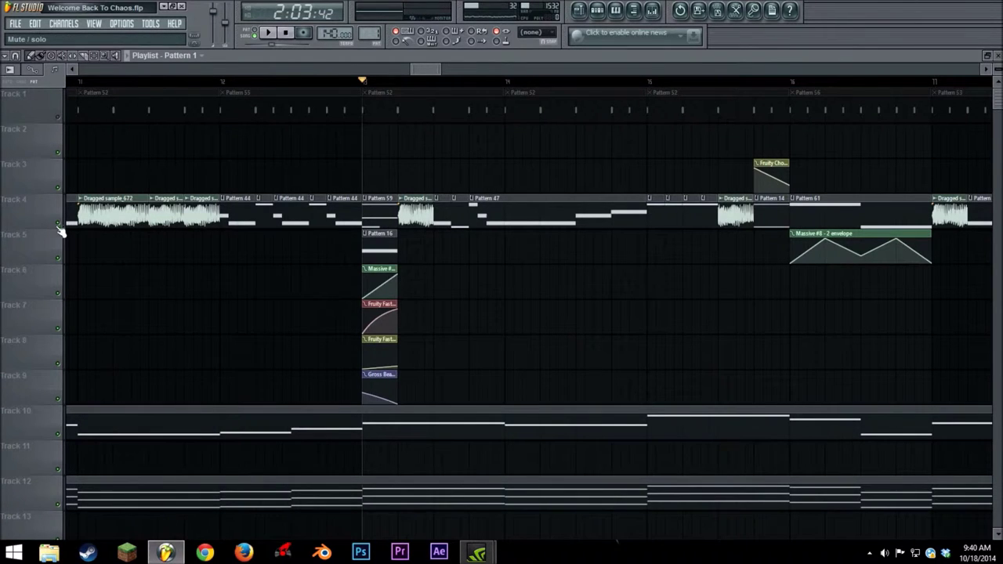
{"action": "left_click", "coordinate": [62, 435]}
{"action": "left_click", "coordinate": [62, 504]}
{"action": "left_click", "coordinate": [270, 33]}
{"action": "left_click", "coordinate": [286, 33]}
{"action": "left_click", "coordinate": [271, 33]}
{"action": "left_click", "coordinate": [287, 35]}
Replace the Pattern 55 clip at bar 72 on Track 1 with Pattern 52.
{"action": "mouse_move", "coordinate": [439, 69]}
{"action": "left_mouse_down"}
{"action": "mouse_move", "coordinate": [414, 69]}
{"action": "mouse_move", "coordinate": [426, 68]}
{"action": "left_mouse_up"}
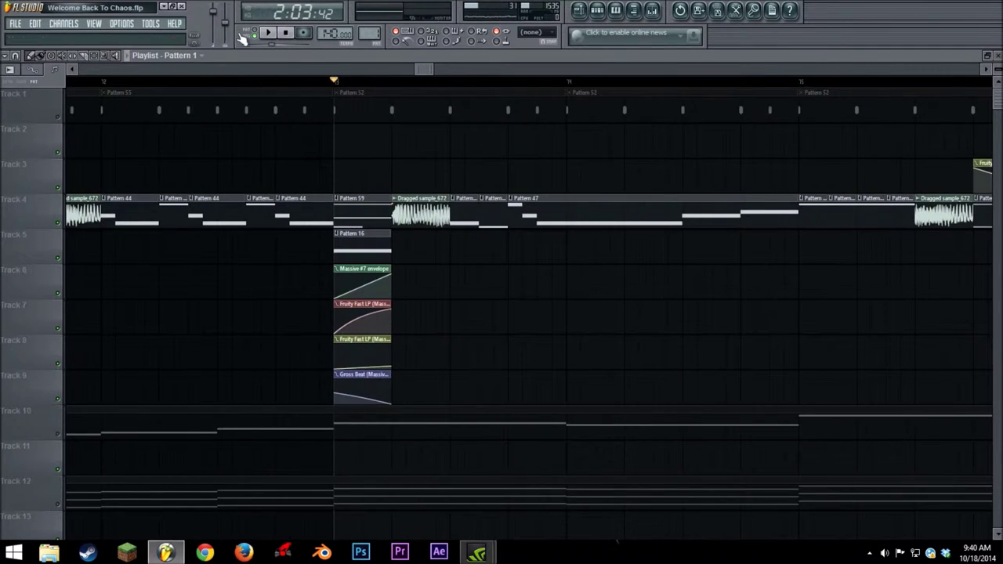
{"action": "left_click_drag", "start_coordinate": [295, 119], "coordinate": [323, 154]}
{"action": "right_click", "coordinate": [320, 149]}
{"action": "left_click", "coordinate": [268, 36]}
{"action": "left_click", "coordinate": [283, 33]}
{"action": "left_click", "coordinate": [108, 102]}
Unmute Track 1 and play the drums with the bass from bar 73.
{"action": "left_click", "coordinate": [58, 118]}
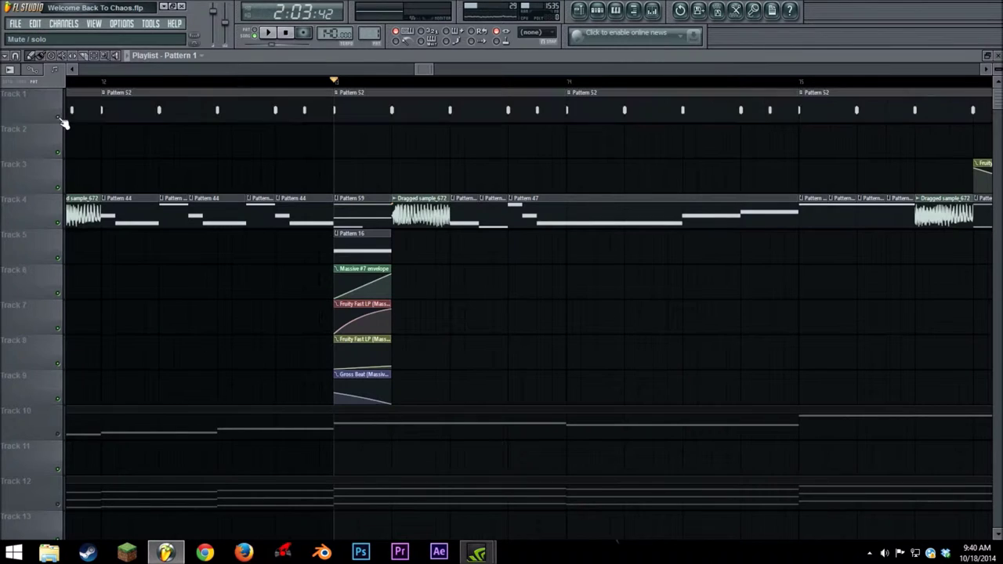
{"action": "left_click", "coordinate": [272, 35]}
{"action": "left_click", "coordinate": [284, 34]}
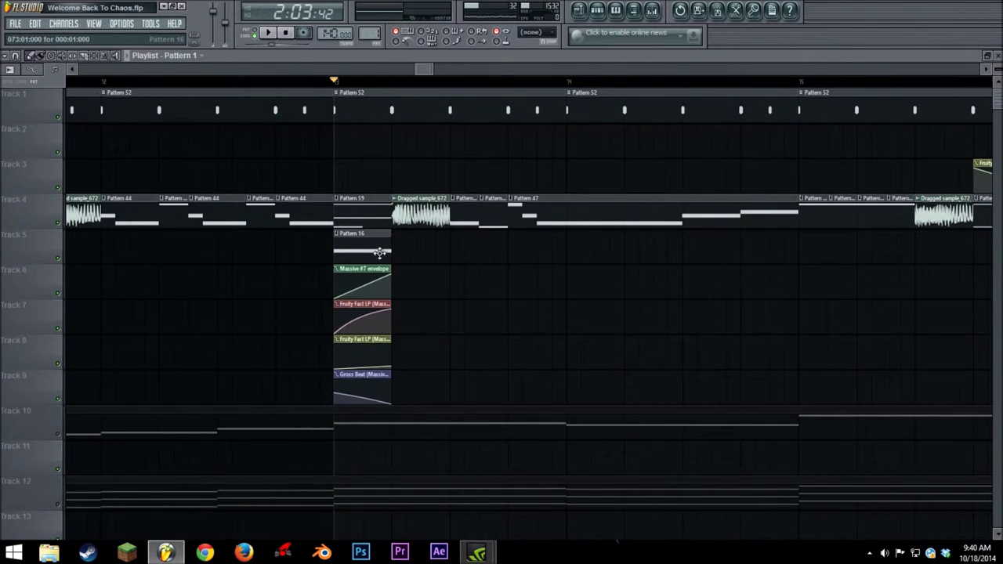
Look over the arrangement from bar 73 to bar 85, briefly playing it from bar 73.
{"action": "mouse_move", "coordinate": [419, 69]}
{"action": "left_mouse_down"}
{"action": "mouse_move", "coordinate": [372, 69]}
{"action": "mouse_move", "coordinate": [418, 69]}
{"action": "left_mouse_up"}
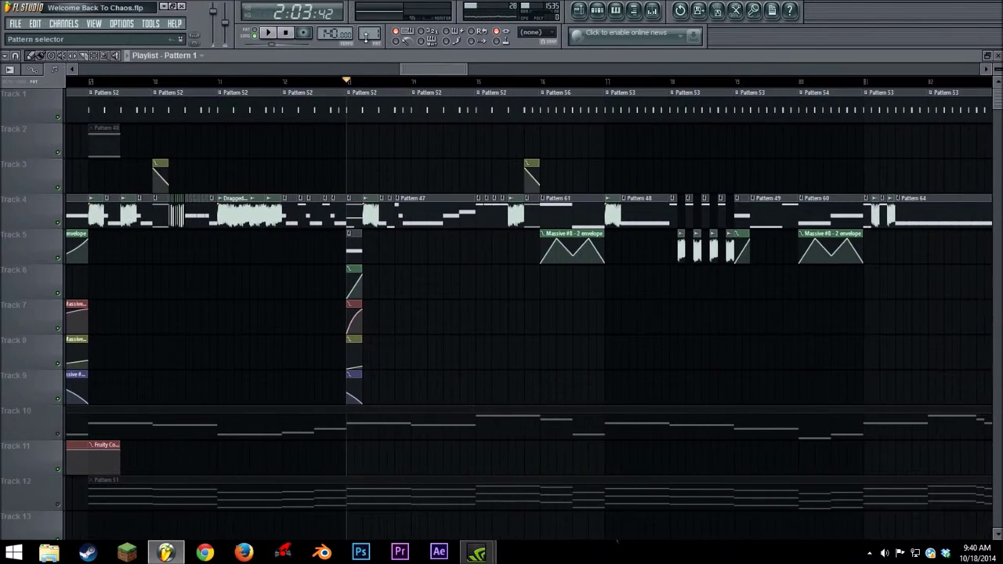
{"action": "scroll", "coordinate": [423, 70], "scroll_direction": "down", "scroll_amount": 2}
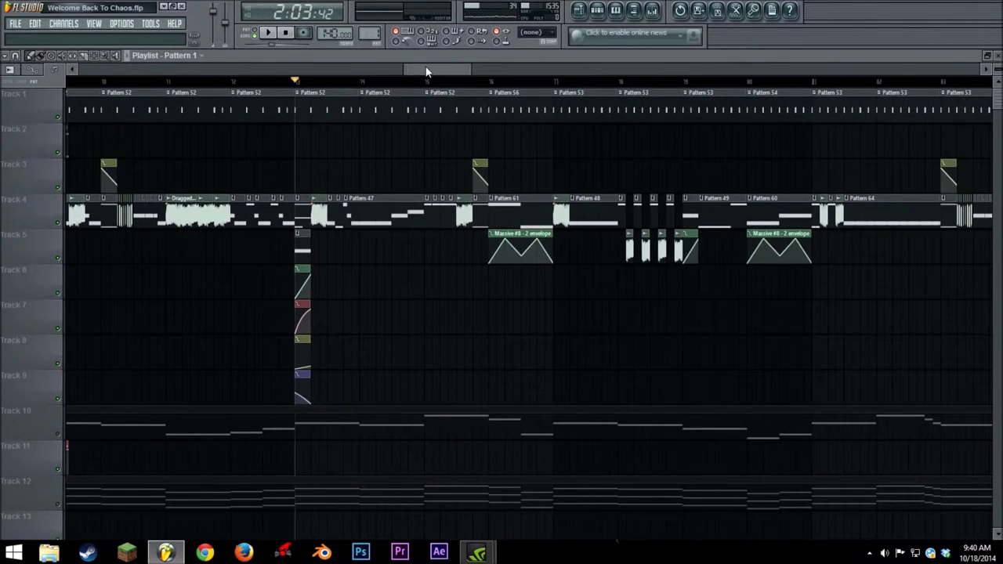
{"action": "scroll", "coordinate": [423, 72], "scroll_direction": "down", "scroll_amount": 2}
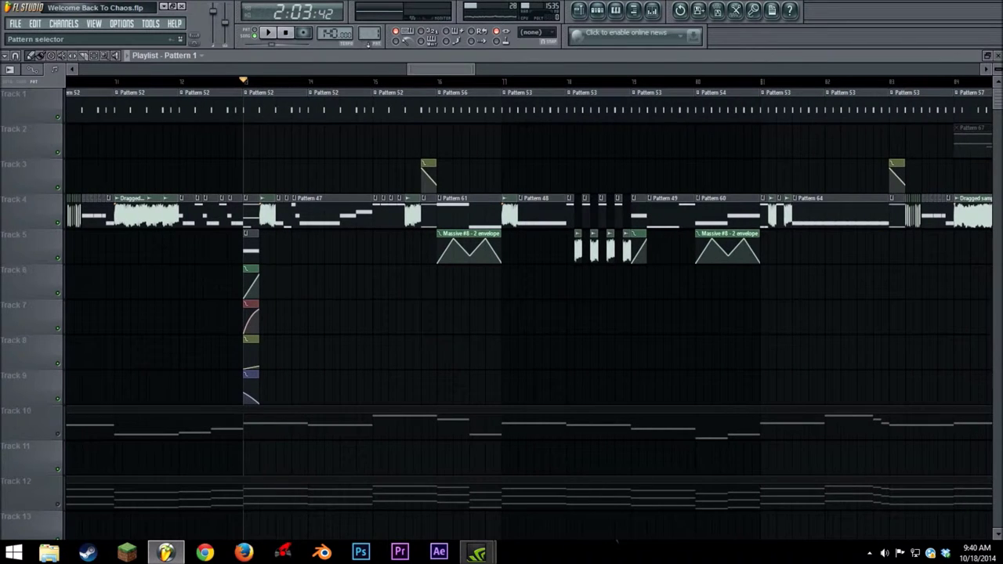
{"action": "left_click_drag", "start_coordinate": [420, 73], "coordinate": [429, 75]}
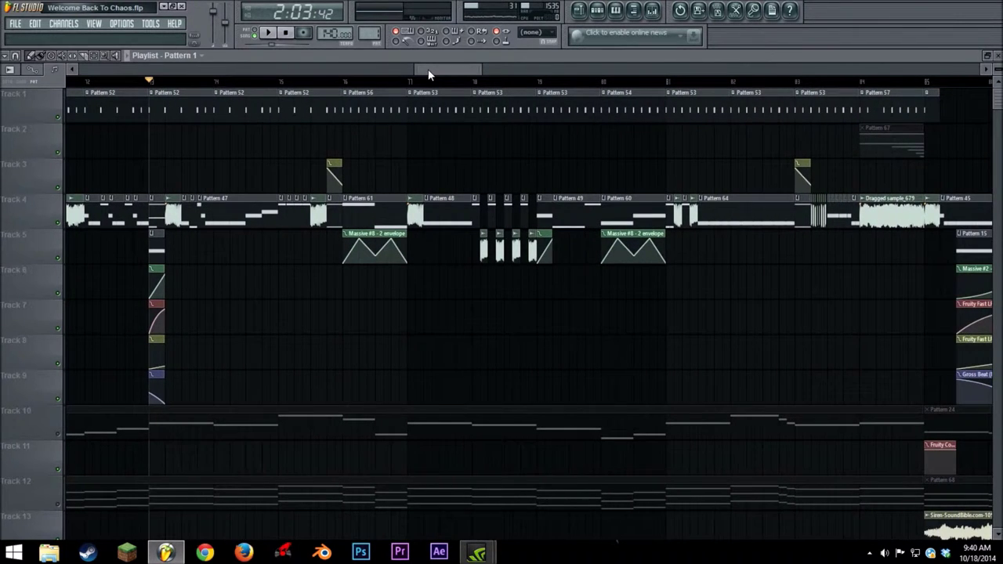
{"action": "left_click", "coordinate": [270, 33]}
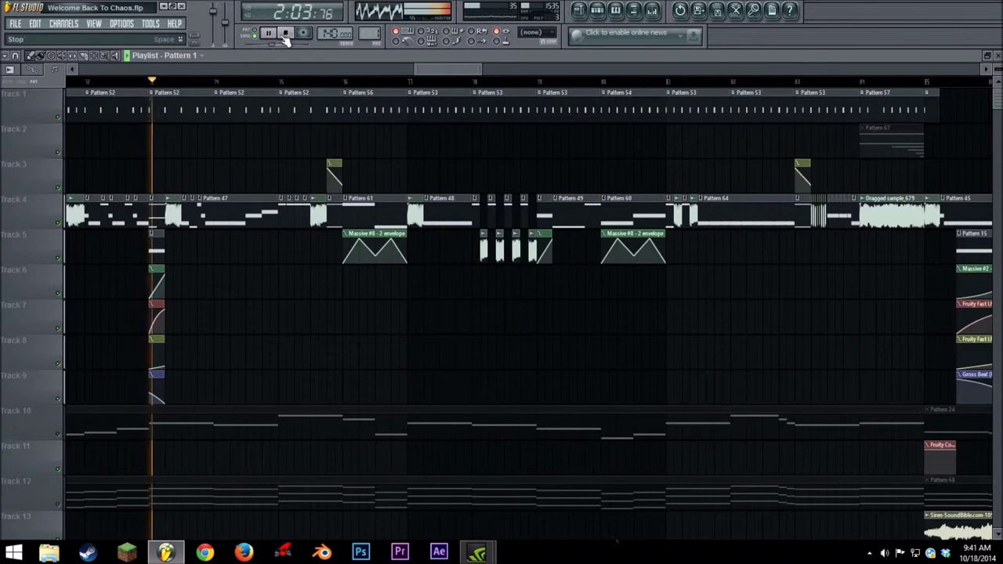
{"action": "left_click_drag", "start_coordinate": [438, 69], "coordinate": [470, 70]}
{"action": "left_click", "coordinate": [288, 33]}
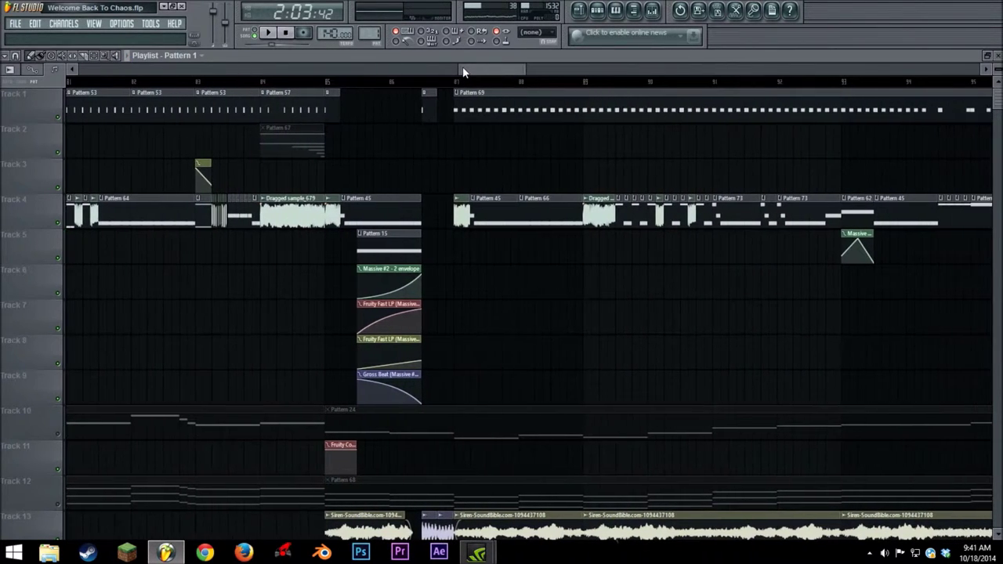
Play from bar 85 after examining the siren samples and panning envelope on Tracks 13 to 15.
{"action": "left_click", "coordinate": [325, 82]}
{"action": "scroll", "coordinate": [448, 290], "scroll_direction": "down", "scroll_amount": 5}
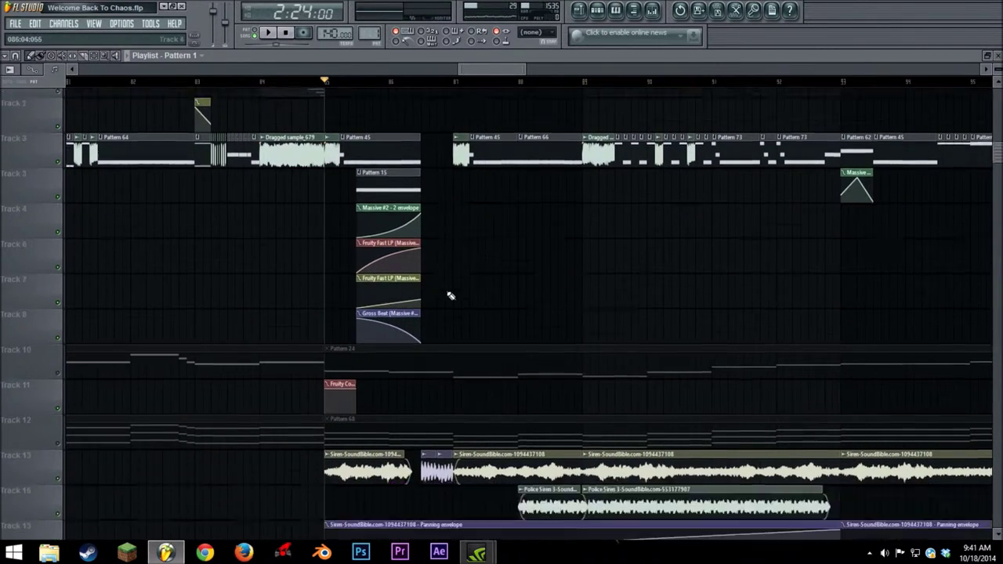
{"action": "scroll", "coordinate": [449, 289], "scroll_direction": "up", "scroll_amount": 4}
{"action": "scroll", "coordinate": [451, 287], "scroll_direction": "up", "scroll_amount": 2}
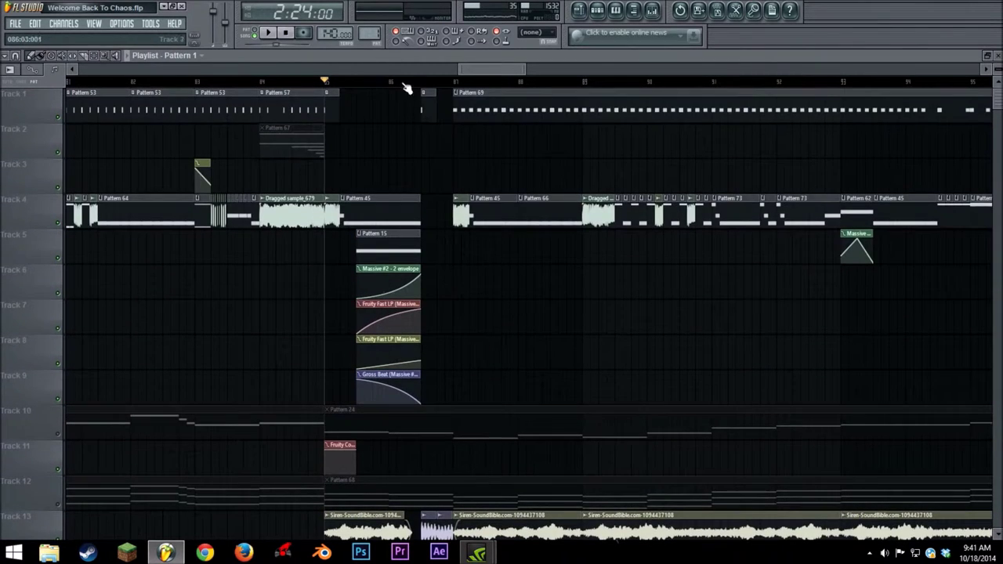
{"action": "scroll", "coordinate": [447, 212], "scroll_direction": "down", "scroll_amount": 3}
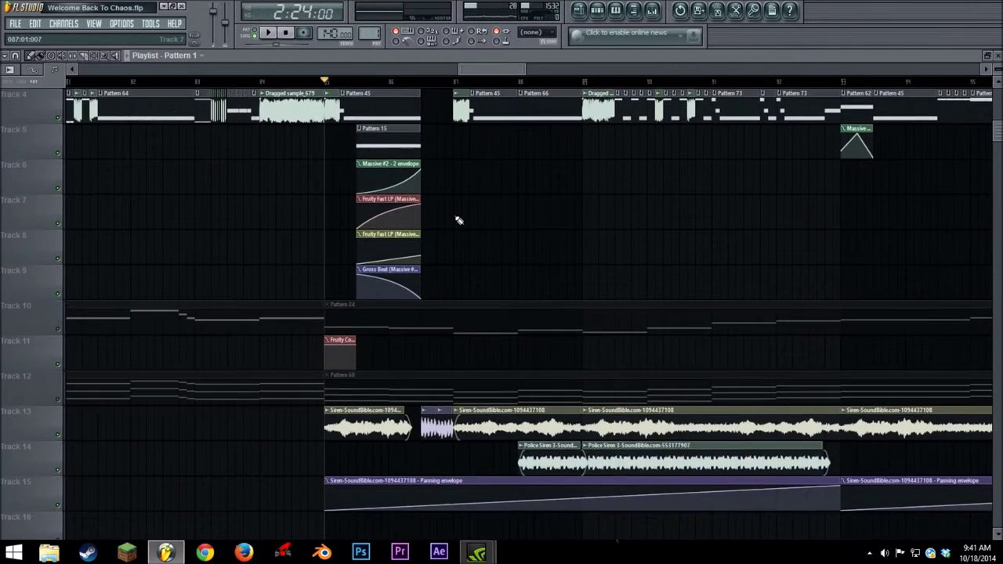
{"action": "scroll", "coordinate": [455, 214], "scroll_direction": "up", "scroll_amount": 3}
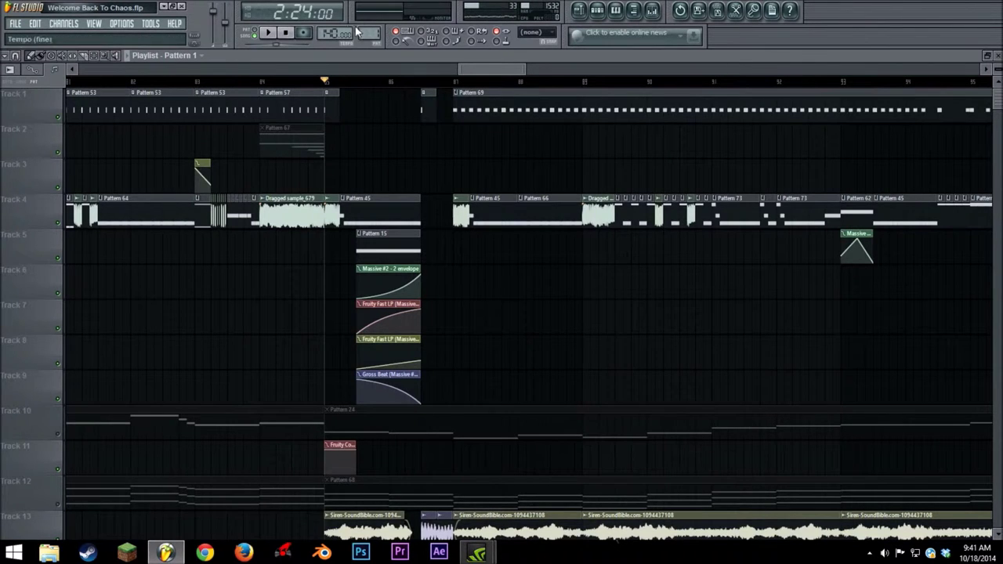
{"action": "left_click", "coordinate": [279, 35]}
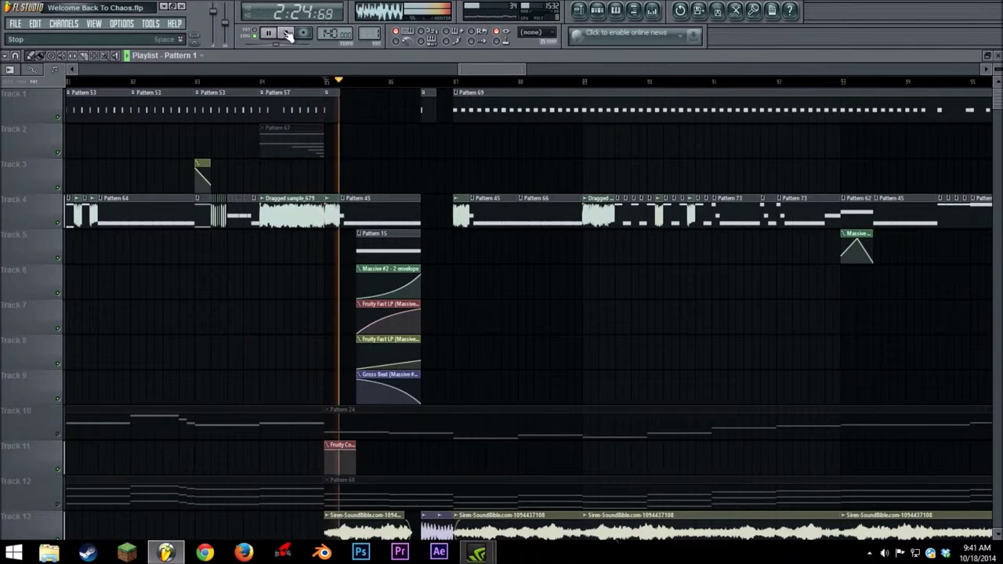
{"action": "left_click", "coordinate": [289, 35]}
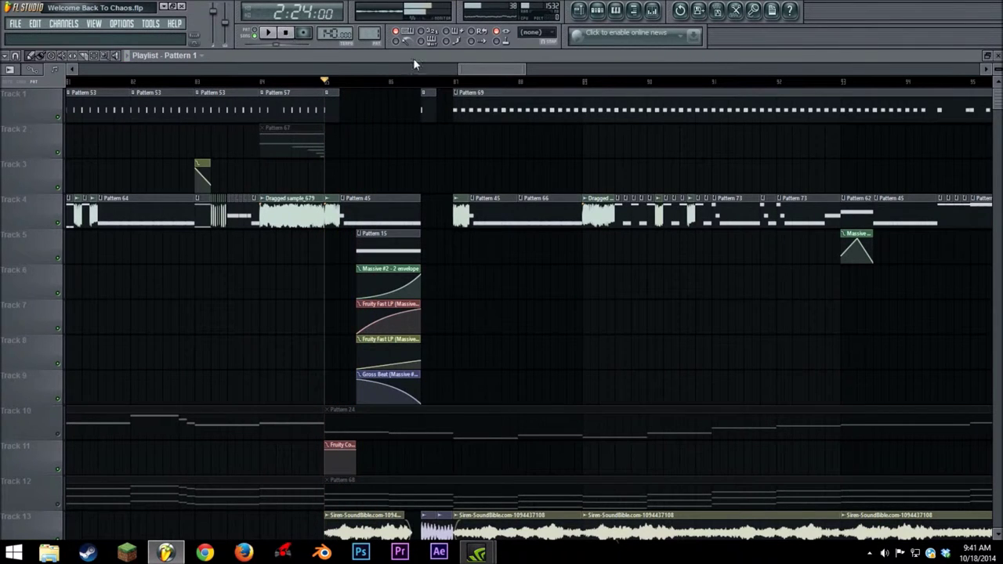
Examine the siren clips and lower automation tracks, including the Keys - Volume automation on Track 22 just before bar 87.
{"action": "scroll", "coordinate": [484, 166], "scroll_direction": "down", "scroll_amount": 4}
{"action": "scroll", "coordinate": [484, 167], "scroll_direction": "down", "scroll_amount": 2}
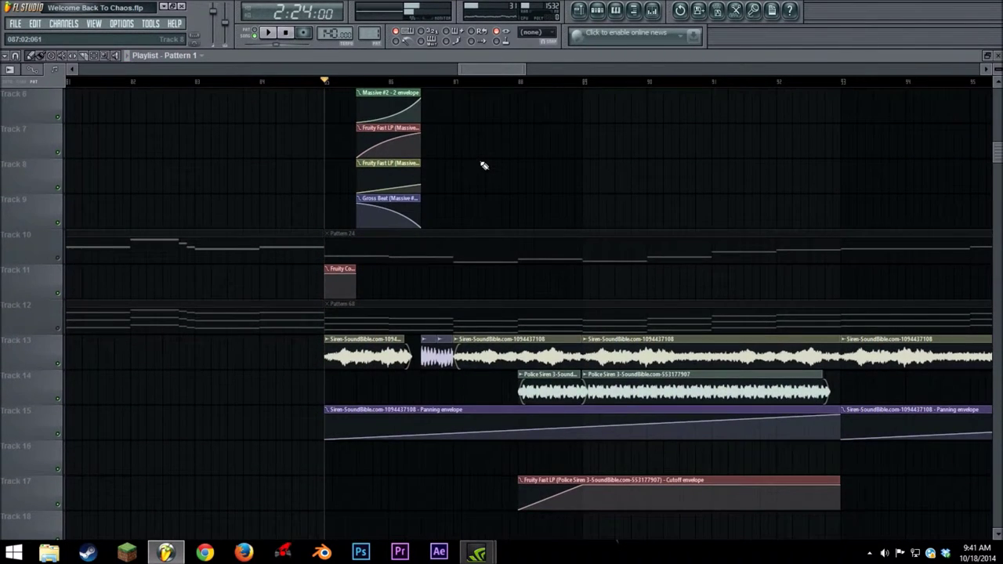
{"action": "scroll", "coordinate": [421, 323], "scroll_direction": "up", "scroll_amount": 6}
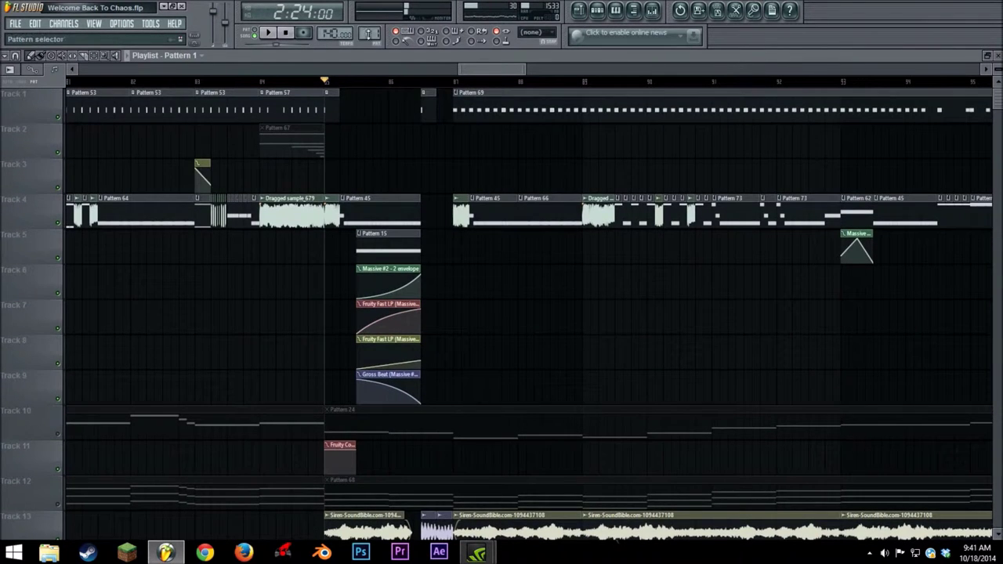
{"action": "scroll", "coordinate": [461, 291], "scroll_direction": "down", "scroll_amount": 12}
{"action": "scroll", "coordinate": [455, 265], "scroll_direction": "up", "scroll_amount": 3}
{"action": "scroll", "coordinate": [436, 238], "scroll_direction": "down", "scroll_amount": 6}
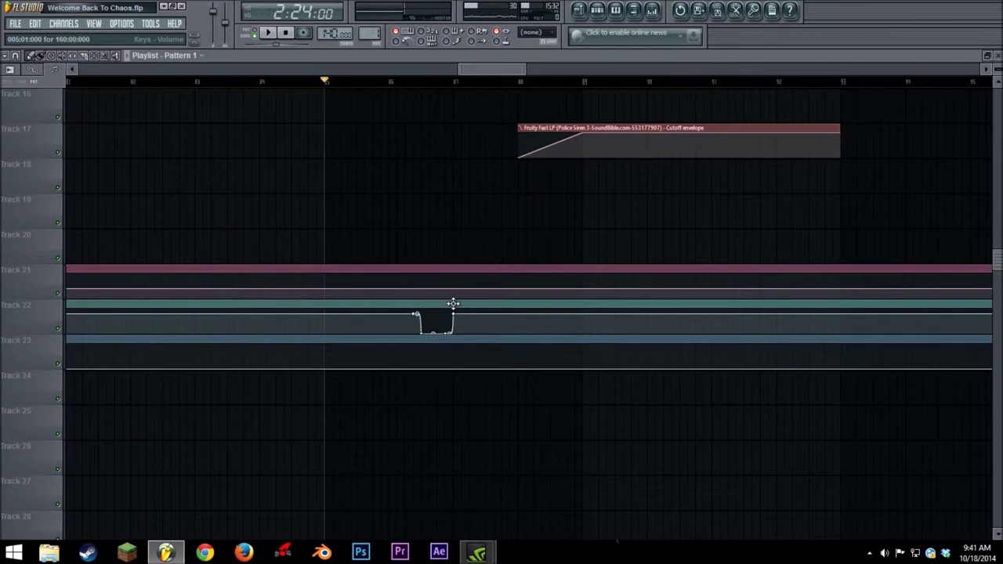
{"action": "scroll", "coordinate": [451, 362], "scroll_direction": "up", "scroll_amount": 15}
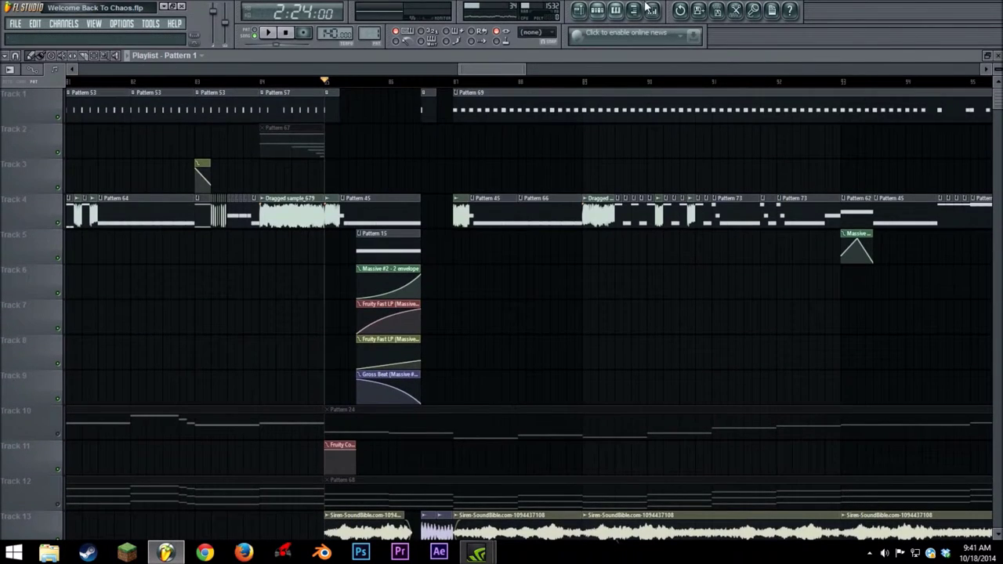
Open the mixer, select the Keys insert to inspect its volume fader, and close the mixer.
{"action": "left_click", "coordinate": [652, 10]}
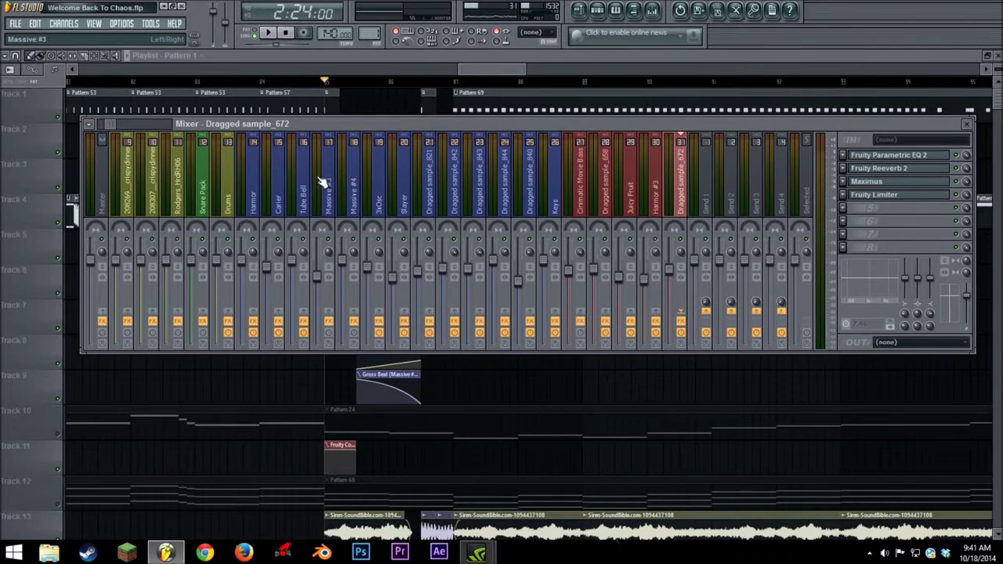
{"action": "left_click_drag", "start_coordinate": [322, 182], "coordinate": [552, 203]}
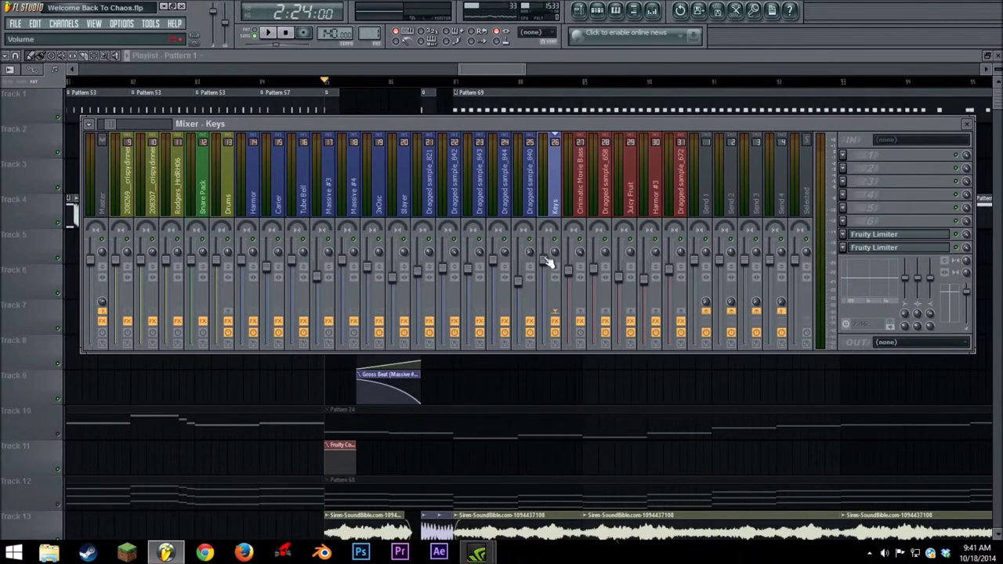
{"action": "left_click", "coordinate": [479, 67]}
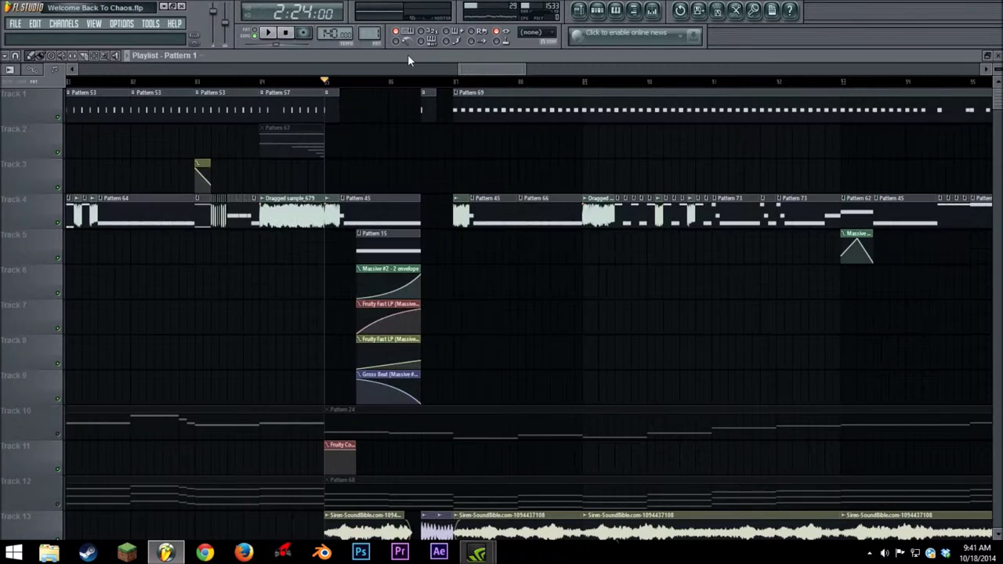
Play from bar 85 while examining the bass automation on Tracks 5 to 9 and the siren clips below.
{"action": "scroll", "coordinate": [429, 228], "scroll_direction": "down", "scroll_amount": 4}
{"action": "scroll", "coordinate": [435, 343], "scroll_direction": "up", "scroll_amount": 4}
{"action": "key", "text": "space"}
{"action": "scroll", "coordinate": [435, 223], "scroll_direction": "down", "scroll_amount": 3}
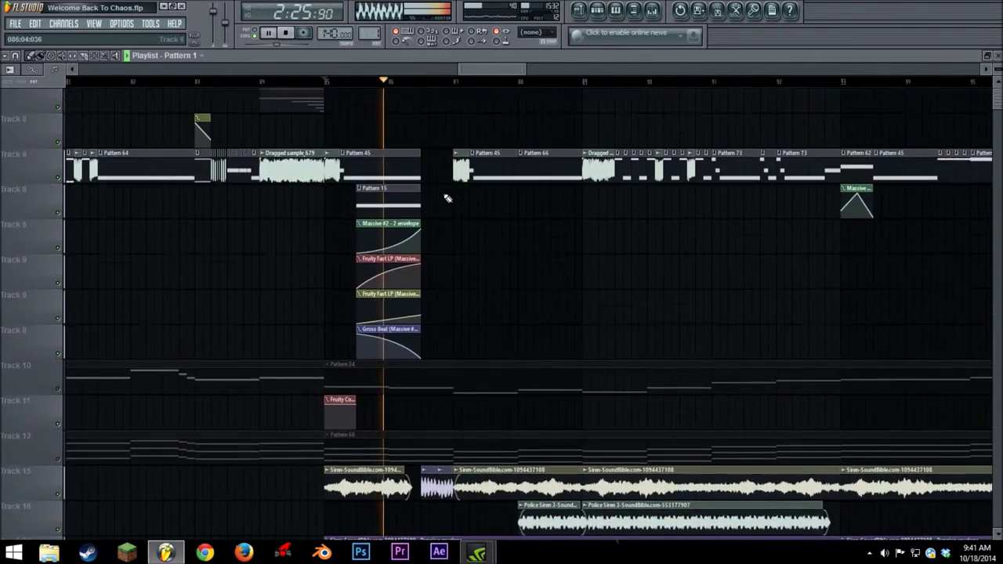
{"action": "scroll", "coordinate": [447, 189], "scroll_direction": "down", "scroll_amount": 1}
{"action": "key", "text": "space"}
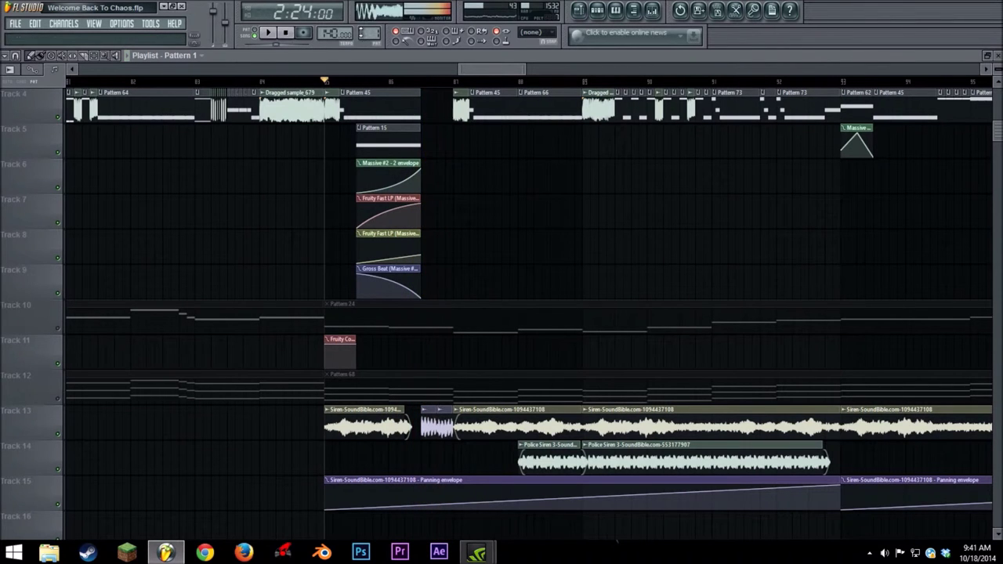
{"action": "scroll", "coordinate": [494, 232], "scroll_direction": "down", "scroll_amount": 5}
{"action": "scroll", "coordinate": [494, 232], "scroll_direction": "up", "scroll_amount": 8}
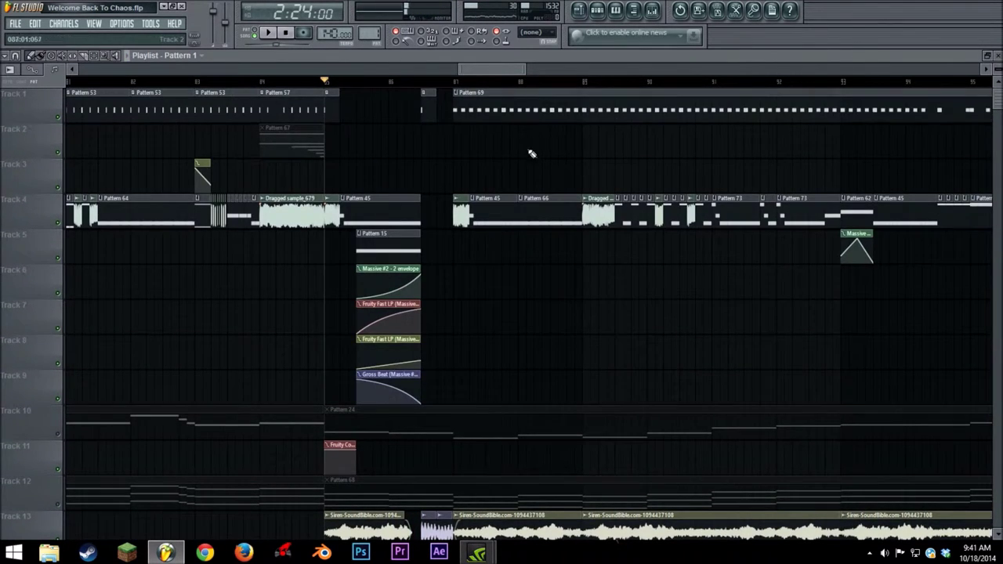
Play the arrangement from bar 85 to about bar 91 and stop, following the patterns and siren clips.
{"action": "left_click", "coordinate": [269, 33]}
{"action": "left_click_drag", "start_coordinate": [468, 69], "coordinate": [470, 71]}
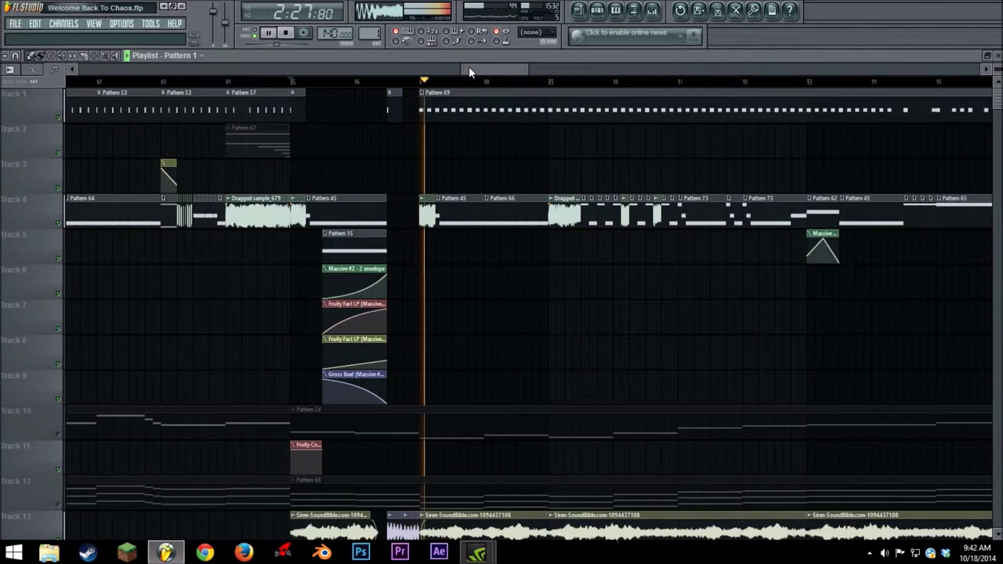
{"action": "left_click_drag", "start_coordinate": [469, 69], "coordinate": [485, 69]}
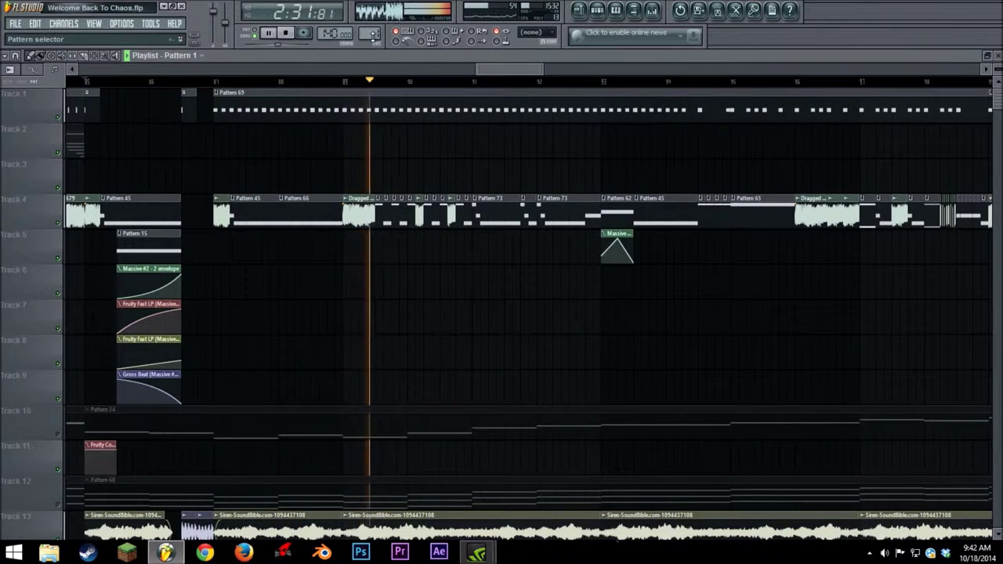
{"action": "scroll", "coordinate": [494, 71], "scroll_direction": "down", "scroll_amount": 1}
{"action": "scroll", "coordinate": [494, 70], "scroll_direction": "down", "scroll_amount": 2}
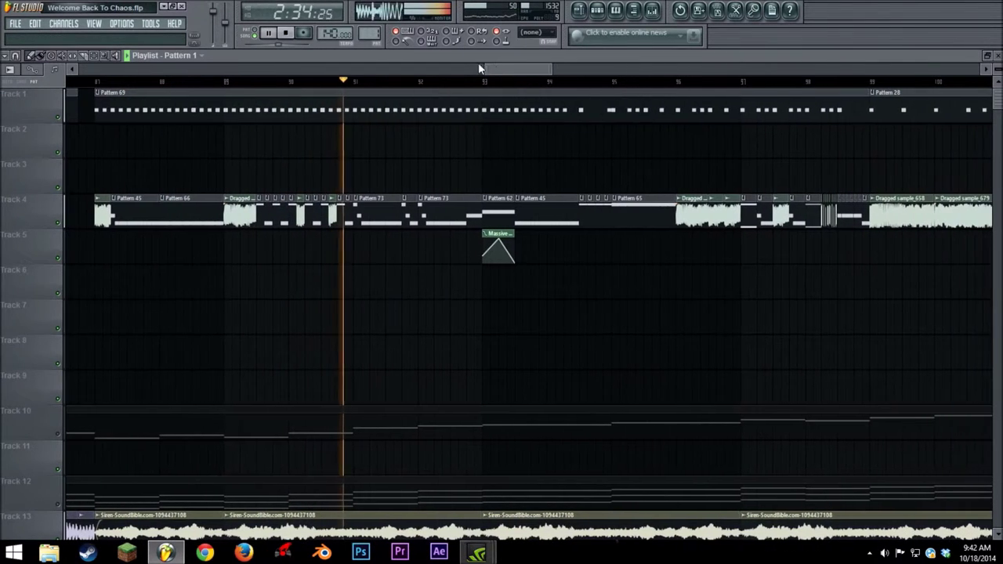
{"action": "left_click", "coordinate": [287, 35]}
Mute Track 1 and play the remaining tracks from bar 91 to just before bar 93.
{"action": "left_click", "coordinate": [352, 83]}
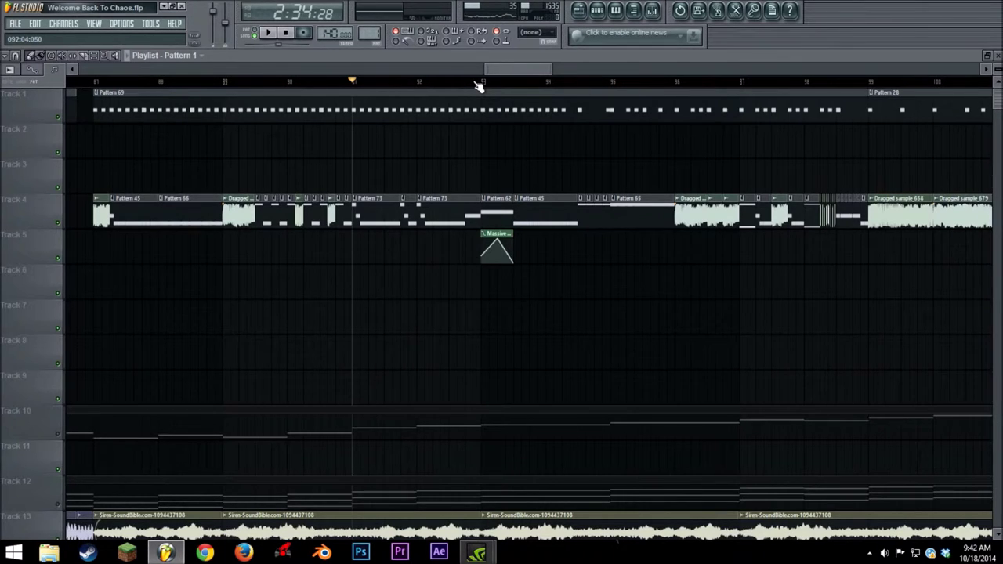
{"action": "left_click", "coordinate": [62, 121]}
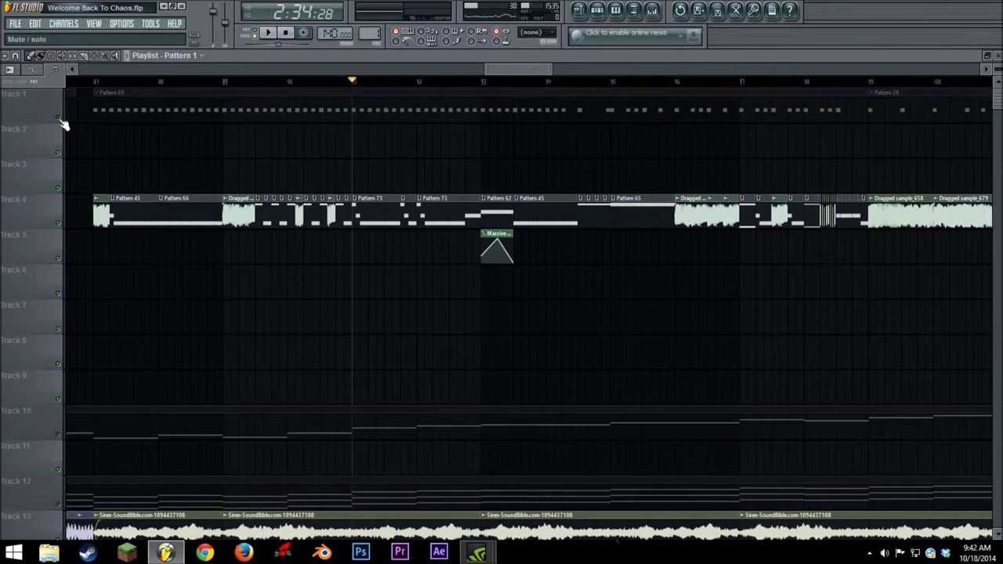
{"action": "left_click", "coordinate": [269, 33]}
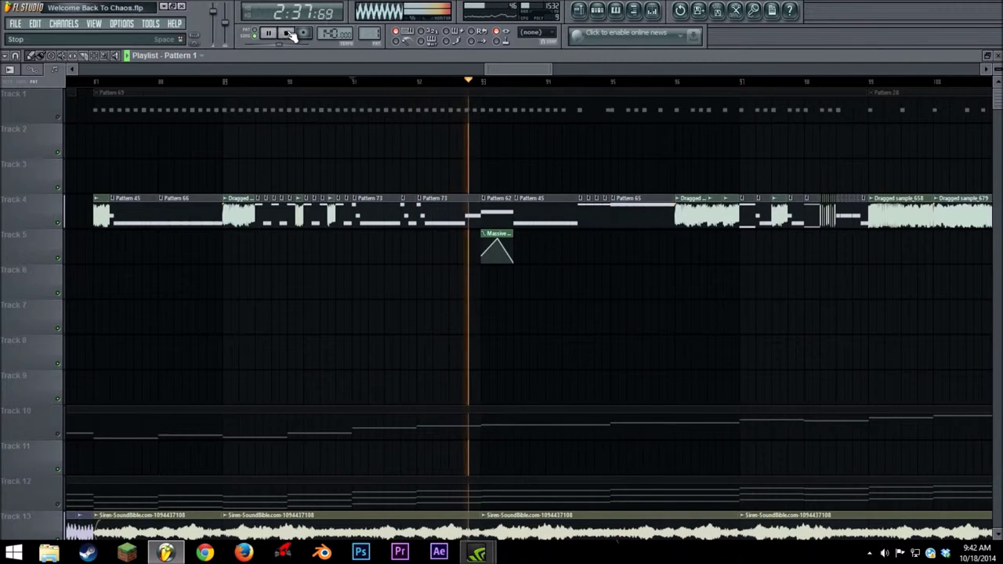
{"action": "left_click", "coordinate": [288, 33]}
Examine the bass clips, siren samples and automation between bars 87 and 101, including the start of the following section.
{"action": "scroll", "coordinate": [416, 117], "scroll_direction": "down", "scroll_amount": 8}
{"action": "scroll", "coordinate": [407, 123], "scroll_direction": "up", "scroll_amount": 6}
{"action": "scroll", "coordinate": [399, 110], "scroll_direction": "up", "scroll_amount": 3}
{"action": "scroll", "coordinate": [396, 105], "scroll_direction": "down", "scroll_amount": 4}
{"action": "scroll", "coordinate": [392, 103], "scroll_direction": "up", "scroll_amount": 4}
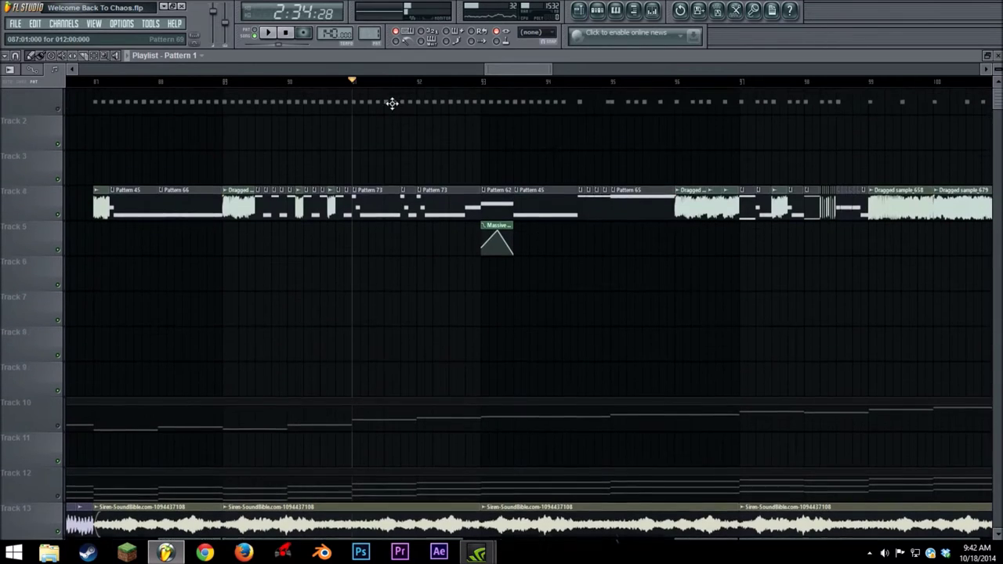
{"action": "scroll", "coordinate": [501, 73], "scroll_direction": "right", "scroll_amount": 2}
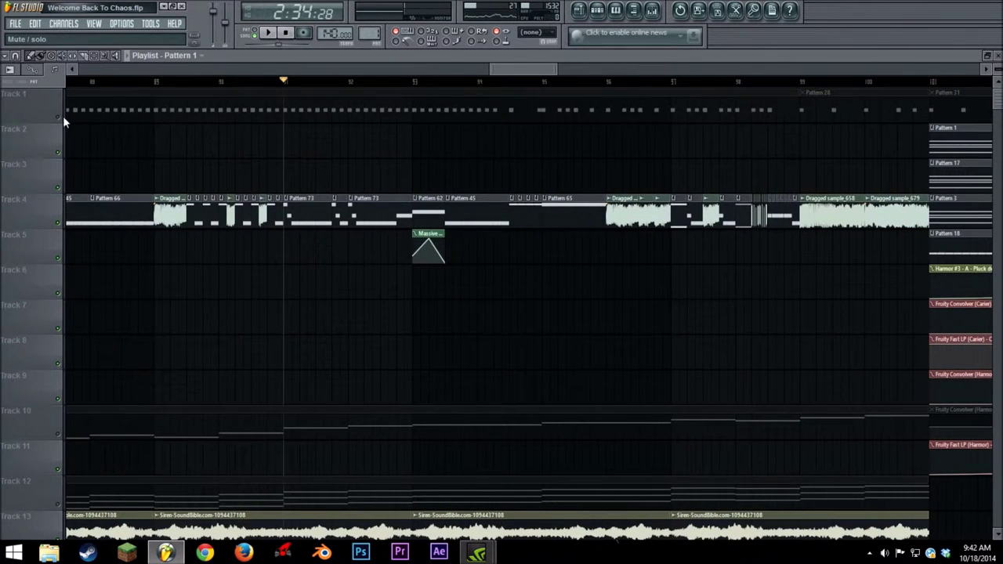
{"action": "left_click_drag", "start_coordinate": [491, 69], "coordinate": [476, 69]}
{"action": "left_click_drag", "start_coordinate": [490, 69], "coordinate": [515, 70]}
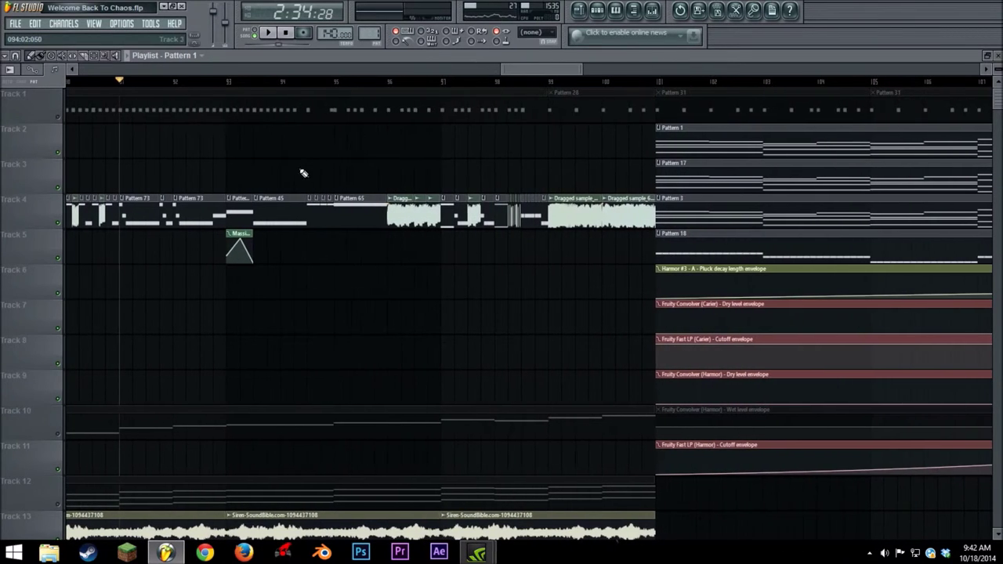
Mute siren Tracks 13 and 14 and play the Track 4 bass clips from the middle of bar 94.
{"action": "left_click", "coordinate": [307, 82]}
{"action": "left_click", "coordinate": [268, 32]}
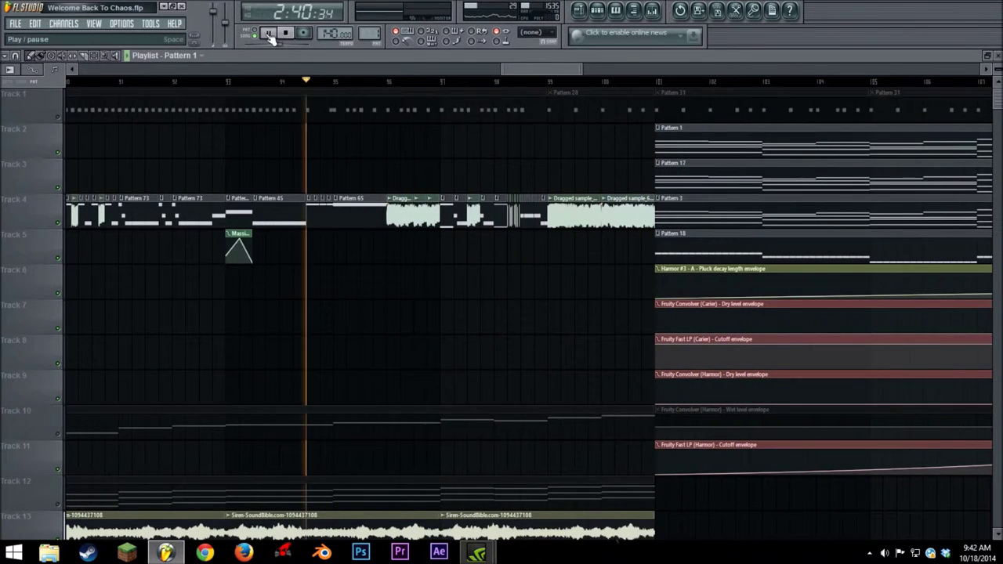
{"action": "left_click", "coordinate": [286, 32]}
{"action": "scroll", "coordinate": [27, 515], "scroll_direction": "down", "scroll_amount": 2}
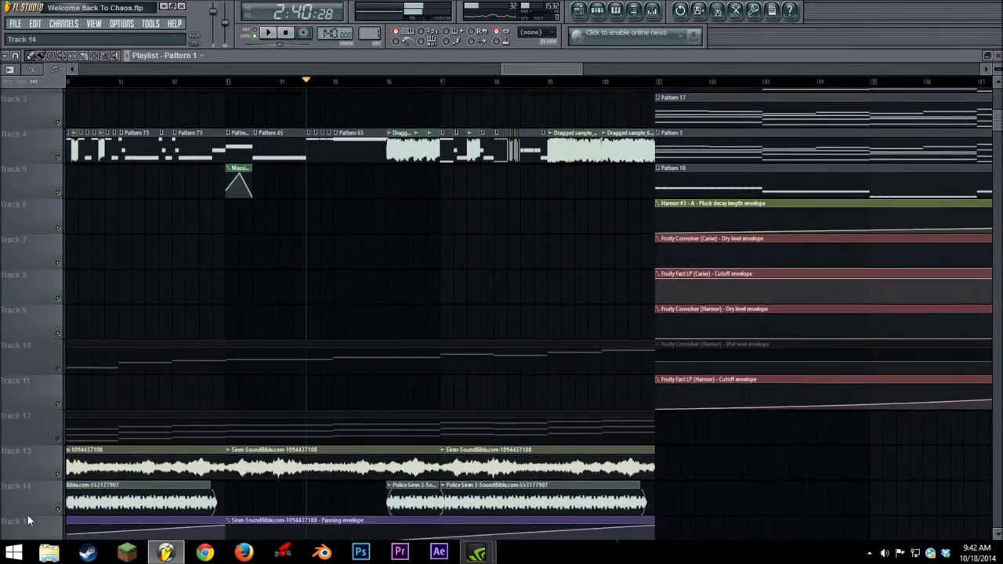
{"action": "scroll", "coordinate": [55, 426], "scroll_direction": "down", "scroll_amount": 3}
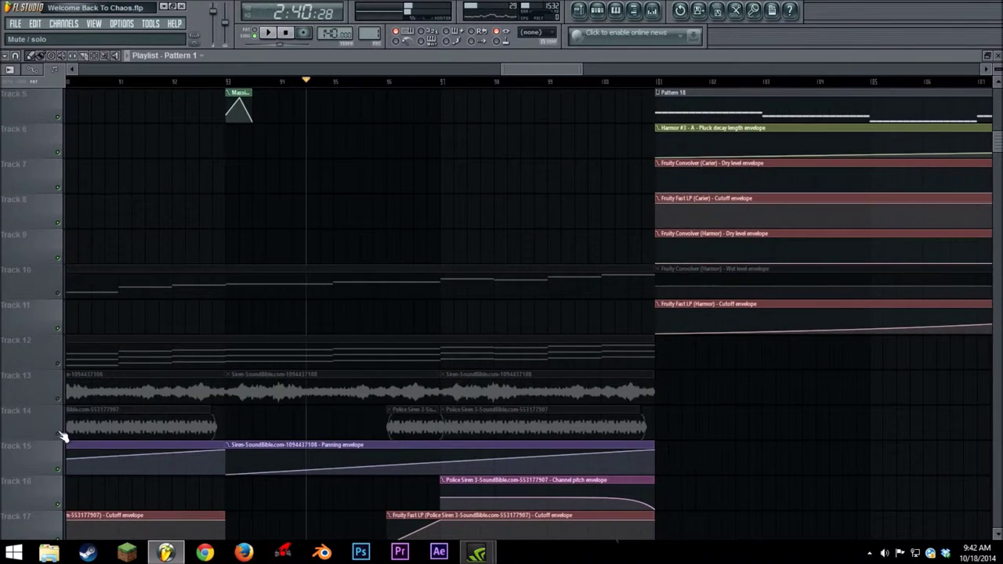
{"action": "scroll", "coordinate": [68, 442], "scroll_direction": "up", "scroll_amount": 4}
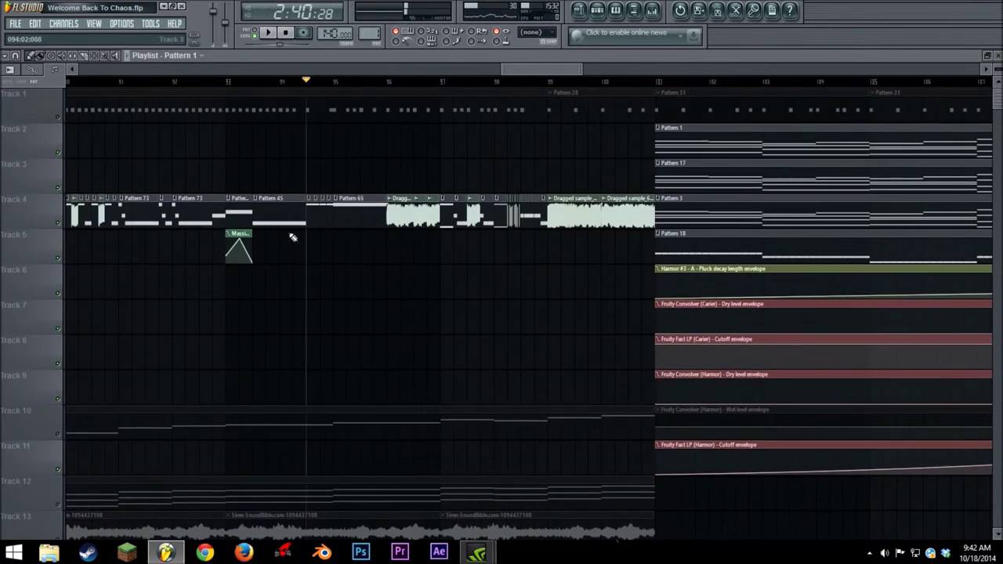
{"action": "left_click", "coordinate": [269, 35]}
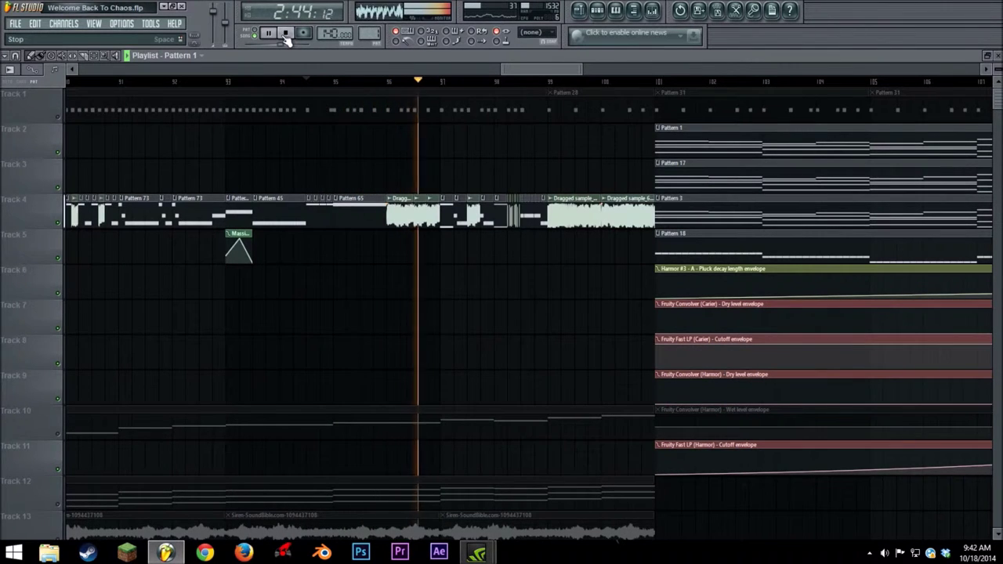
{"action": "left_click_drag", "start_coordinate": [512, 71], "coordinate": [520, 72]}
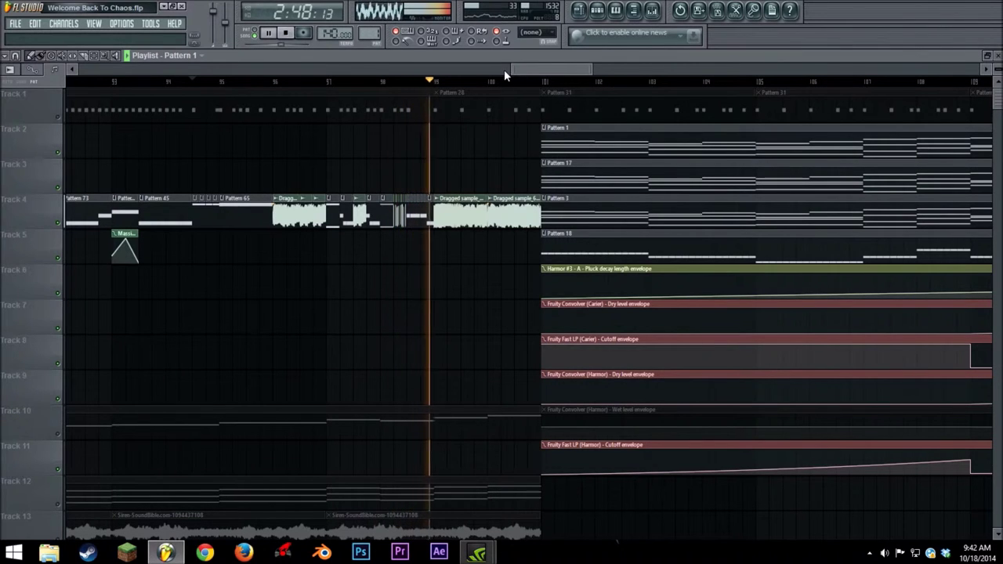
Stop playback, solo Track 1 and start listening to its drum patterns from bar 69.
{"action": "left_click_drag", "start_coordinate": [512, 70], "coordinate": [349, 70]}
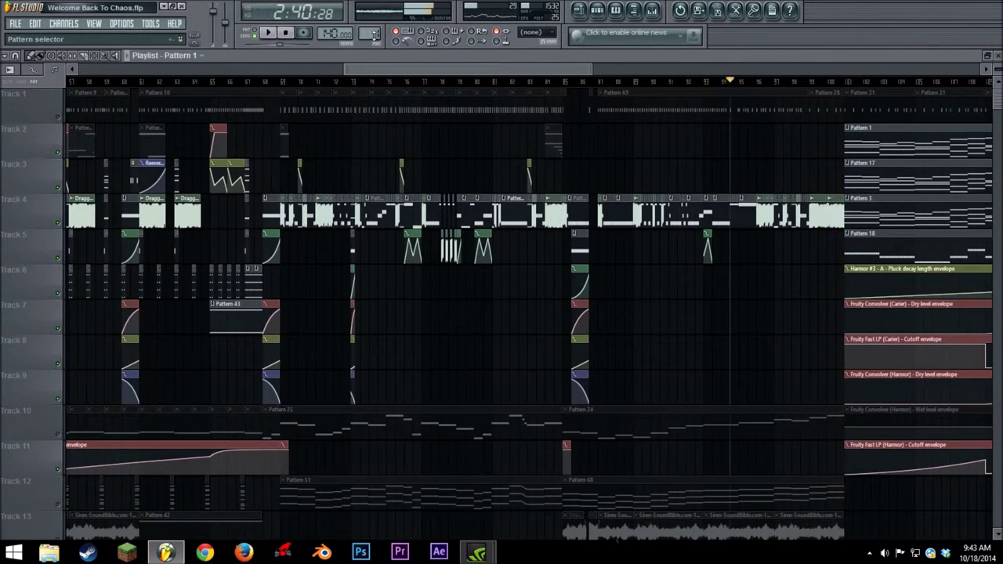
{"action": "left_click_drag", "start_coordinate": [347, 68], "coordinate": [400, 71]}
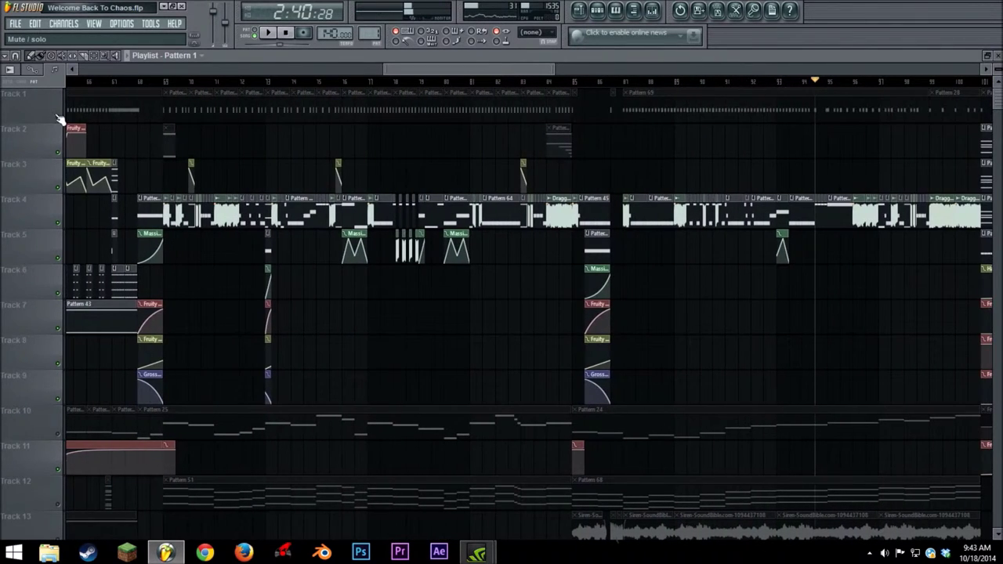
{"action": "right_click", "coordinate": [58, 117]}
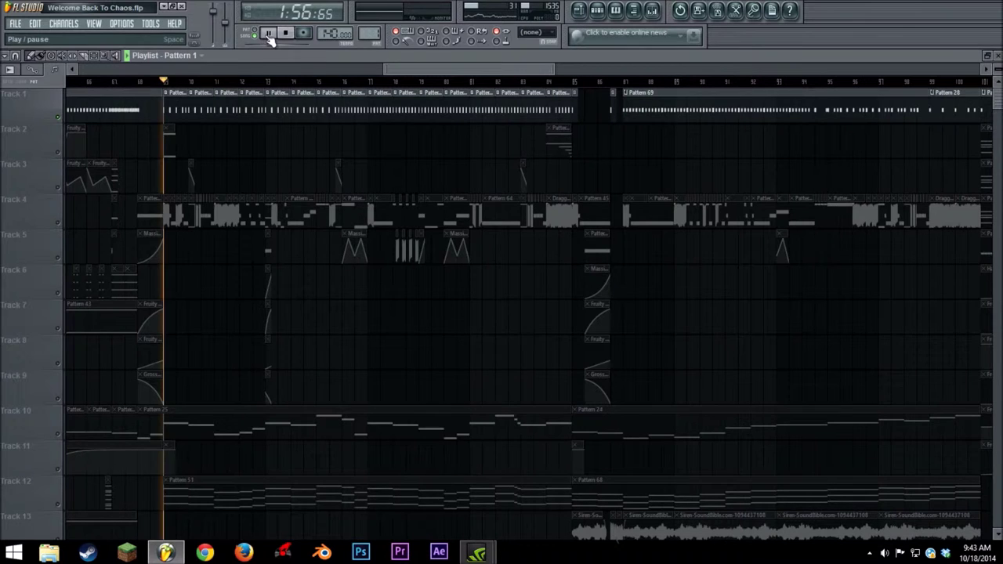
Unmute Track 8, which holds the kick's Fruity Fast LP mix level envelope at the song's start, and return to bar 69.
{"action": "left_click_drag", "start_coordinate": [378, 69], "coordinate": [83, 73]}
{"action": "left_click", "coordinate": [60, 370]}
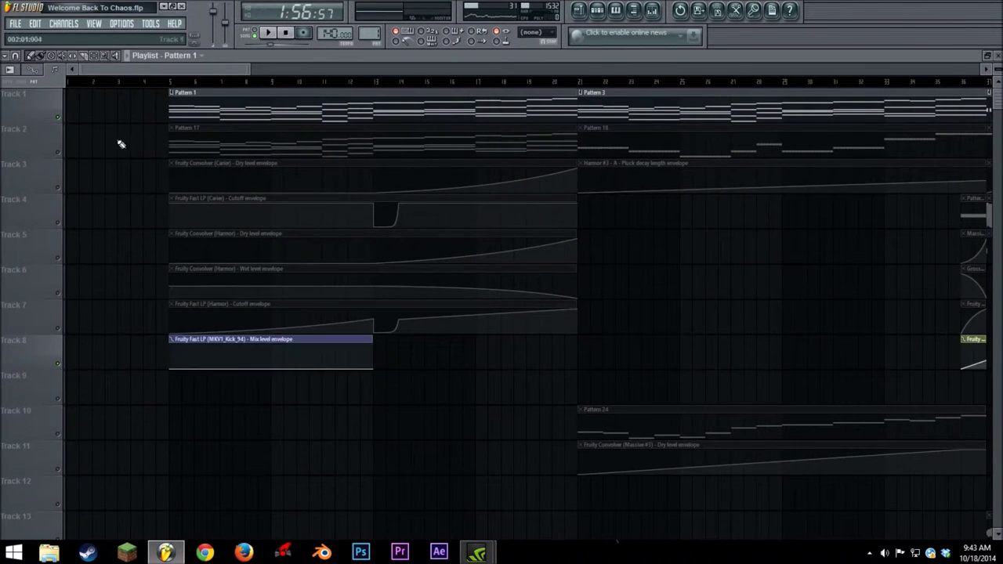
{"action": "left_click_drag", "start_coordinate": [149, 69], "coordinate": [248, 33]}
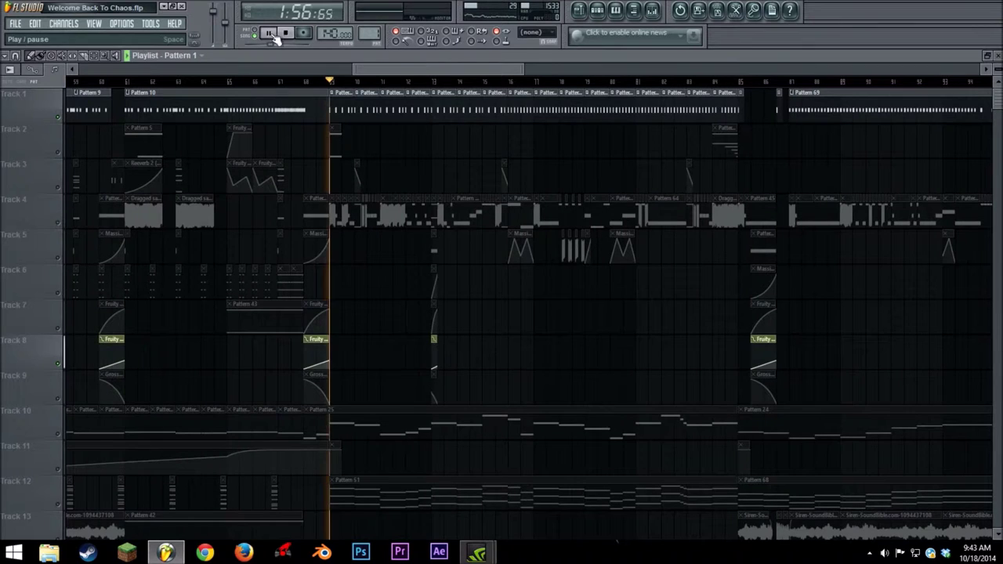
Play the soloed drum patterns from bar 69 to about bar 76 and stop.
{"action": "left_click", "coordinate": [271, 34]}
{"action": "left_click_drag", "start_coordinate": [372, 71], "coordinate": [386, 71]}
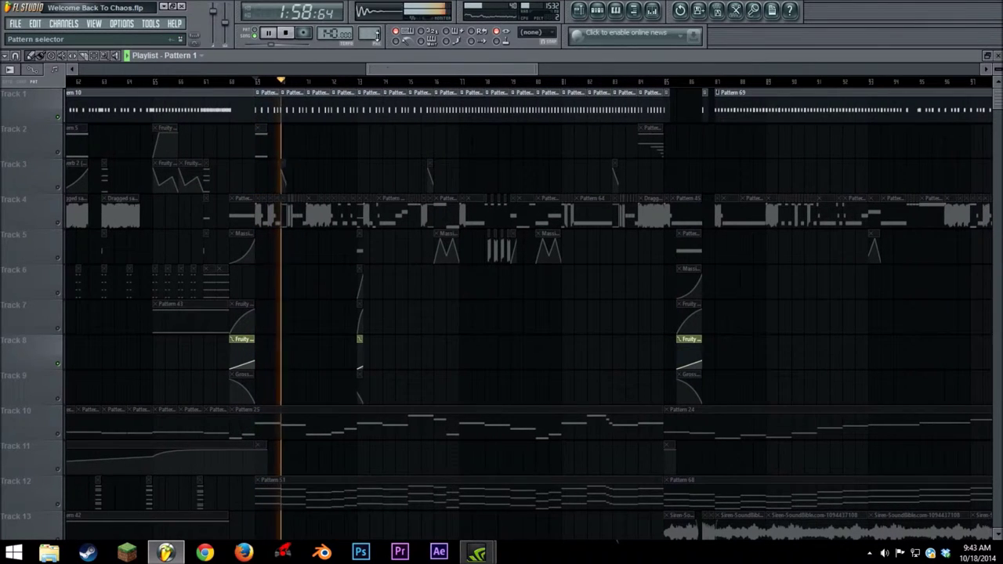
{"action": "left_click_drag", "start_coordinate": [537, 70], "coordinate": [460, 62]}
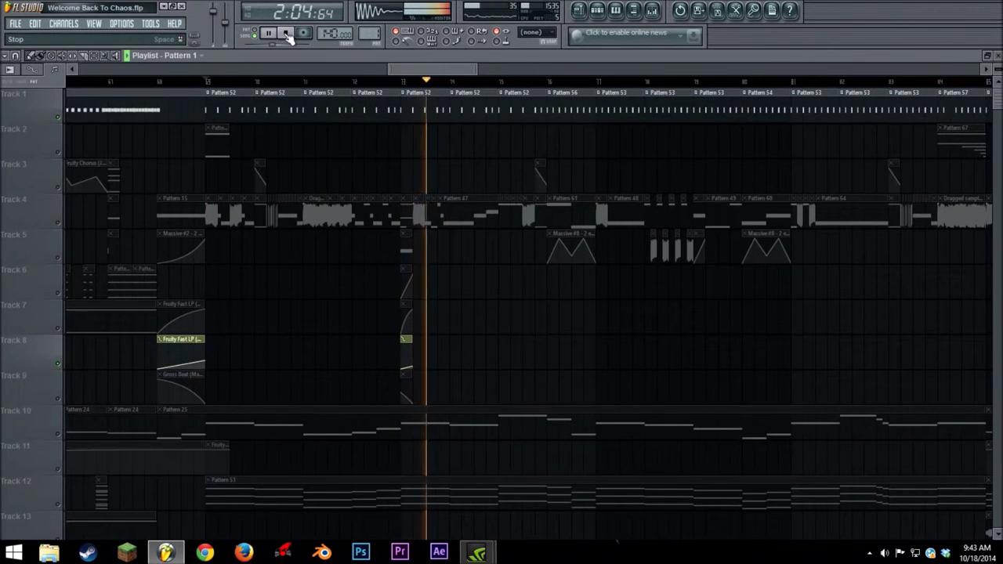
{"action": "left_click_drag", "start_coordinate": [419, 69], "coordinate": [439, 69]}
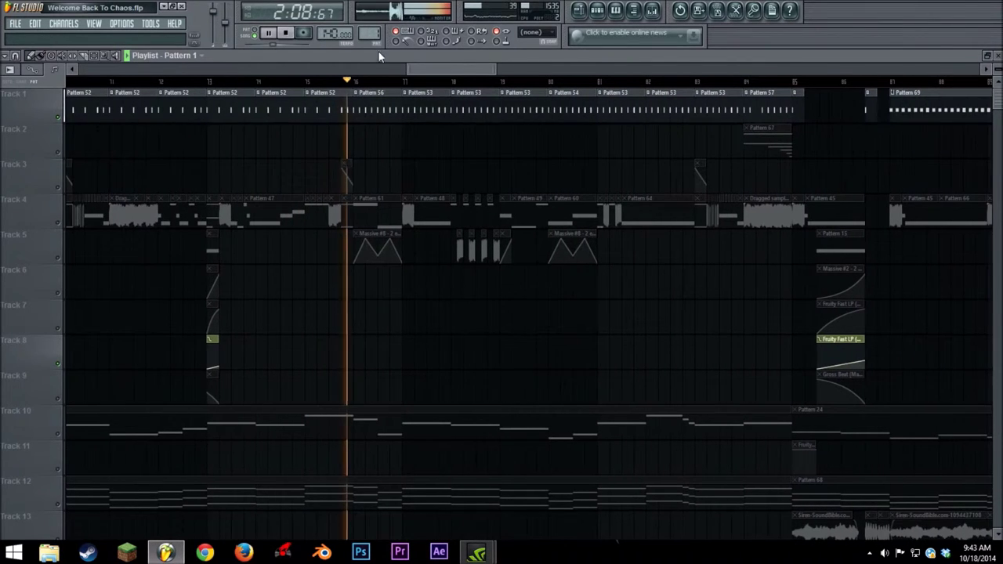
{"action": "key", "text": "space"}
Unmute Tracks 4 and 5 and play the bass clips with the drums from bar 76 to bar 77.
{"action": "mouse_move", "coordinate": [408, 69]}
{"action": "left_mouse_down"}
{"action": "mouse_move", "coordinate": [377, 69]}
{"action": "mouse_move", "coordinate": [424, 73]}
{"action": "left_mouse_up"}
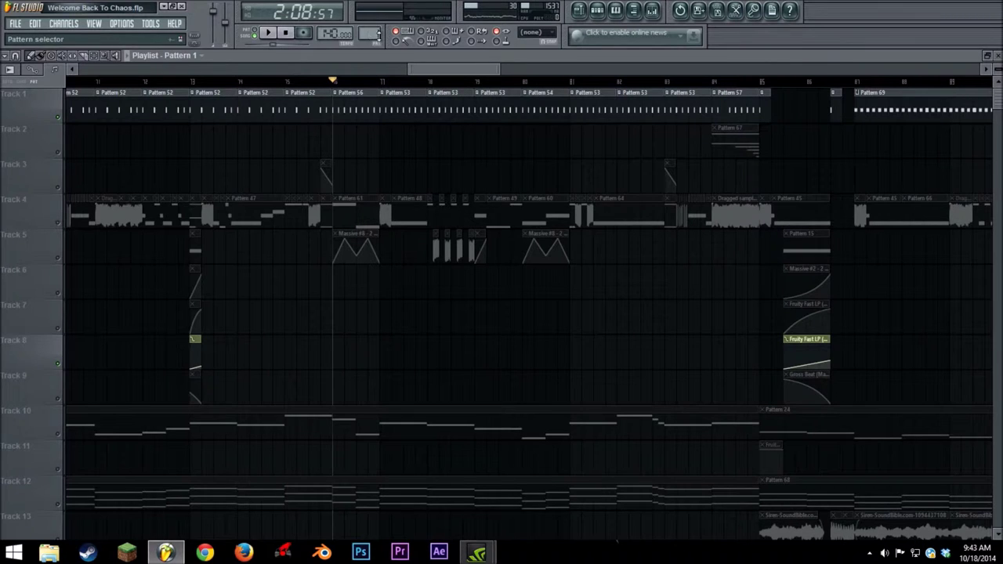
{"action": "left_click", "coordinate": [59, 224]}
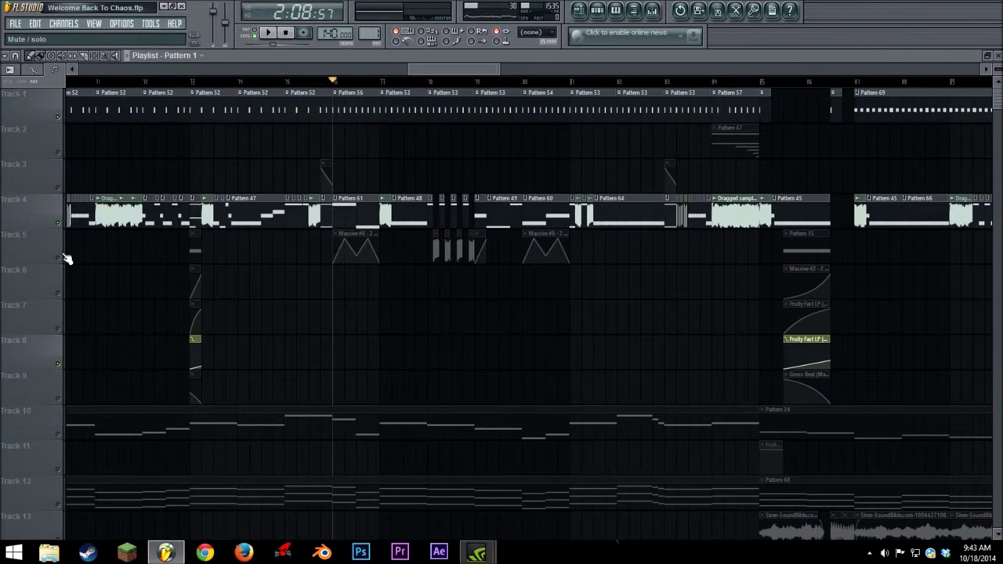
{"action": "left_click", "coordinate": [58, 258]}
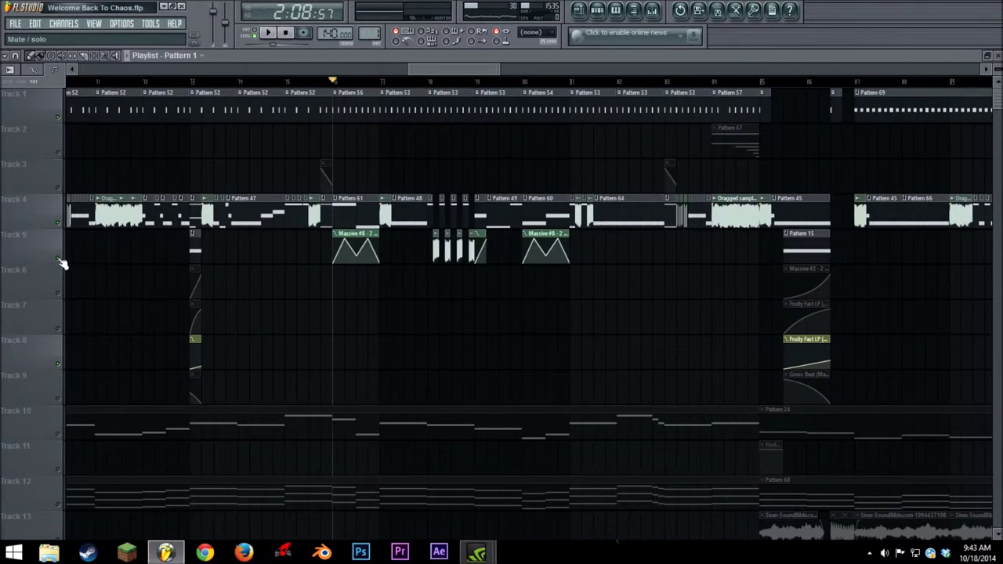
{"action": "left_click", "coordinate": [271, 33]}
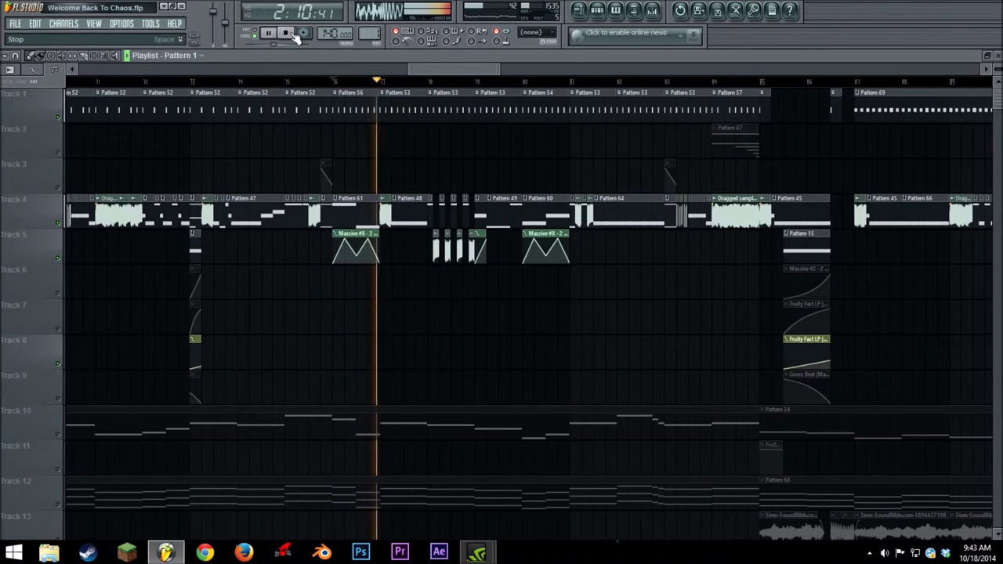
{"action": "left_click", "coordinate": [288, 33]}
Mute Tracks 4 and 5 again and open Pattern 56 from Track 1 to inspect its drum steps.
{"action": "left_click", "coordinate": [57, 223]}
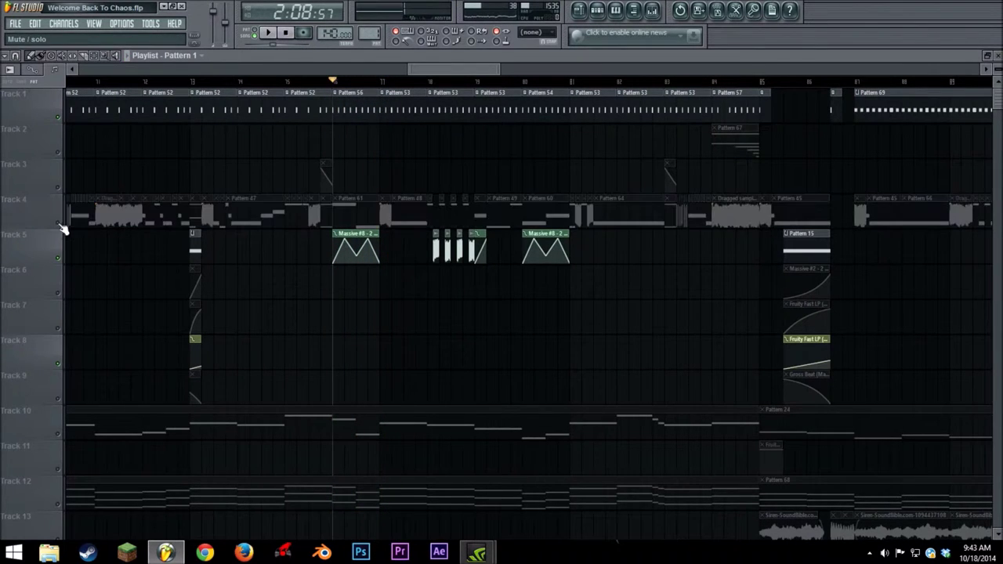
{"action": "left_click", "coordinate": [59, 257]}
{"action": "scroll", "coordinate": [452, 74], "scroll_direction": "right", "scroll_amount": 2}
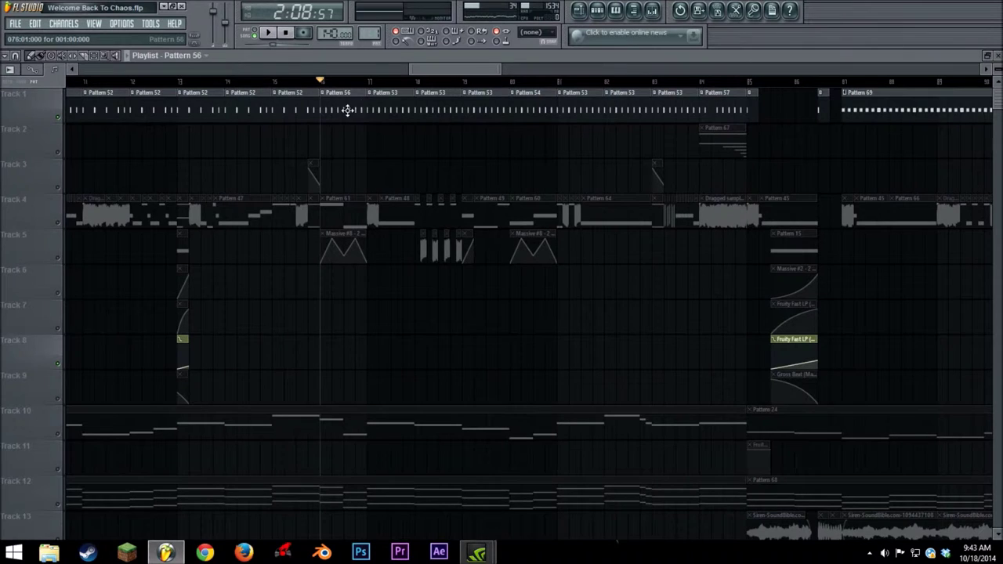
{"action": "double_click", "coordinate": [347, 109]}
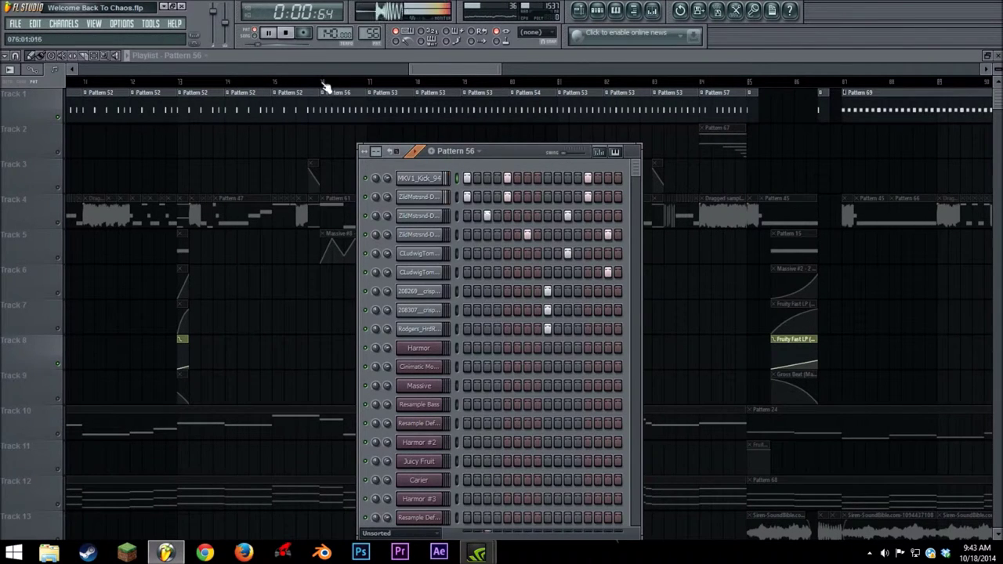
Play the drum patterns on Track 1 from bar 77 through Pattern 69 to about bar 91.
{"action": "left_click_drag", "start_coordinate": [415, 70], "coordinate": [418, 70]}
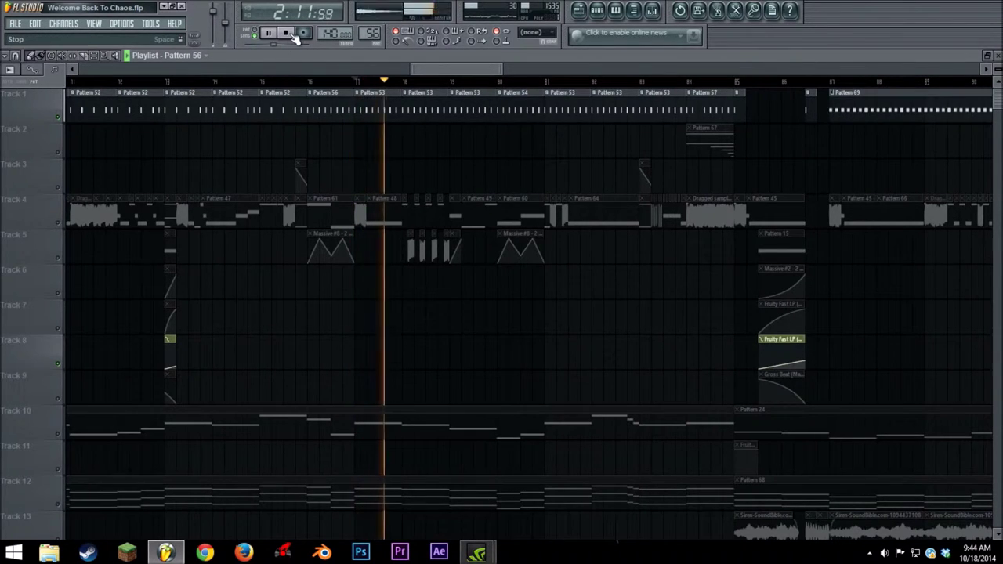
{"action": "scroll", "coordinate": [463, 74], "scroll_direction": "right", "scroll_amount": 3}
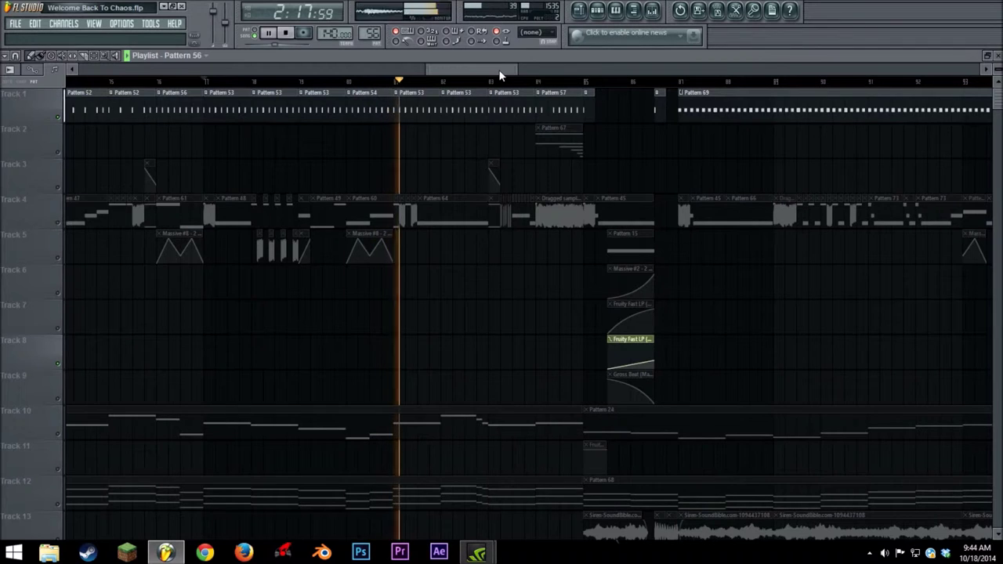
{"action": "left_click_drag", "start_coordinate": [498, 73], "coordinate": [474, 56]}
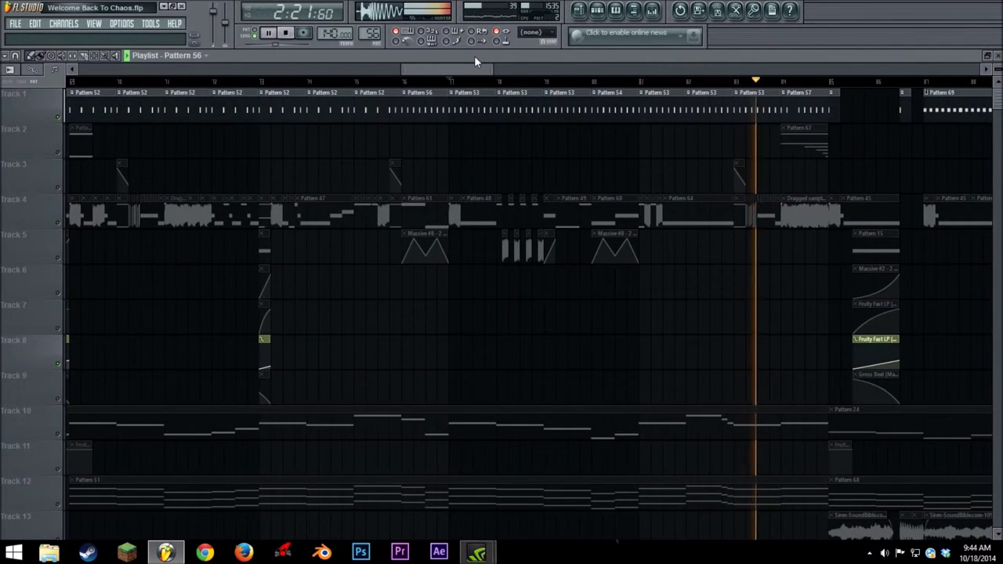
{"action": "left_click_drag", "start_coordinate": [474, 56], "coordinate": [521, 57]}
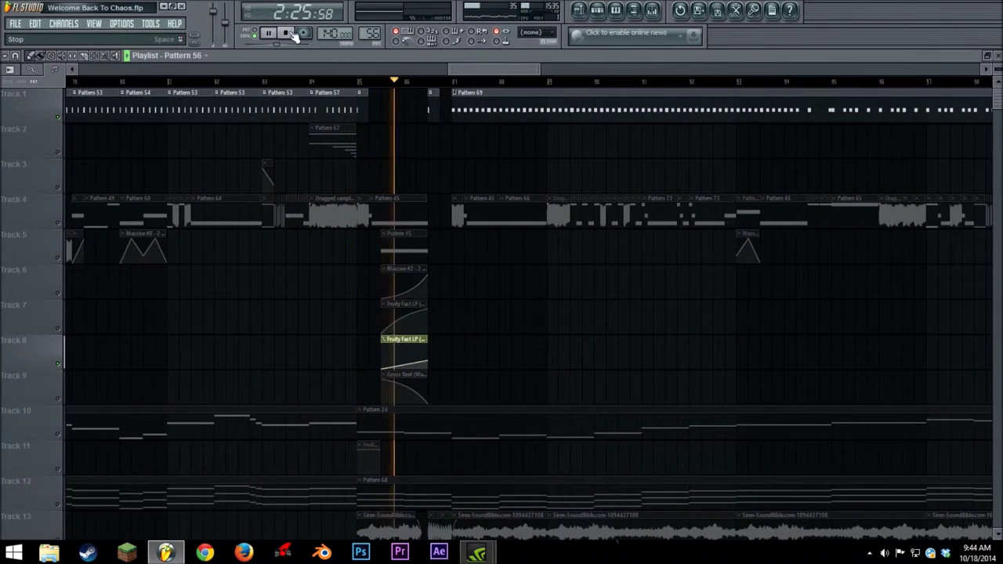
{"action": "left_click_drag", "start_coordinate": [471, 69], "coordinate": [490, 69]}
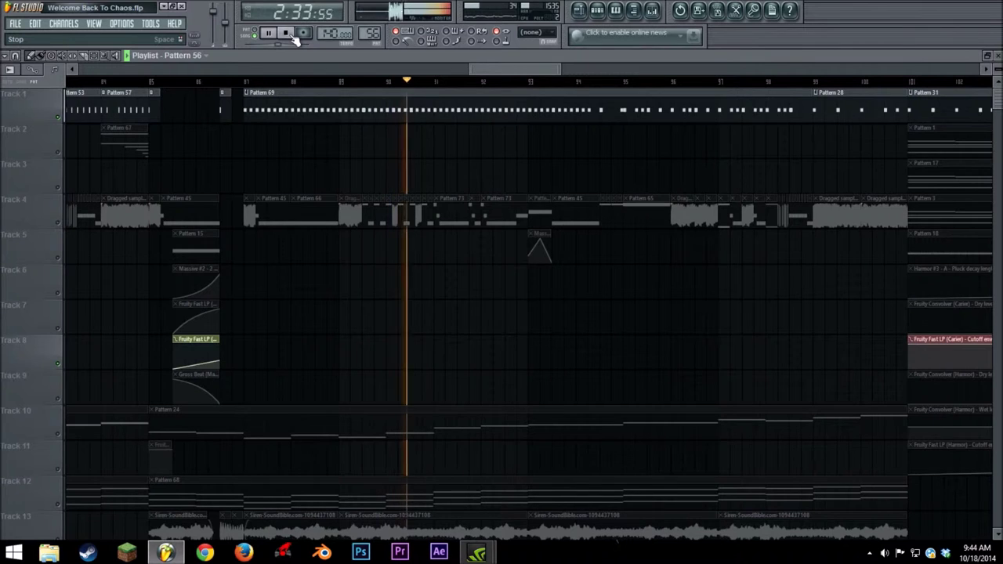
Open Pattern 69 from Track 1 in the piano roll, examine its MKV1_Kick_94 notes and return to the playlist.
{"action": "double_click", "coordinate": [320, 112]}
{"action": "scroll", "coordinate": [94, 102], "scroll_direction": "left", "scroll_amount": 4}
{"action": "left_click_drag", "start_coordinate": [267, 70], "coordinate": [716, 116]}
{"action": "left_click_drag", "start_coordinate": [764, 69], "coordinate": [983, 70]}
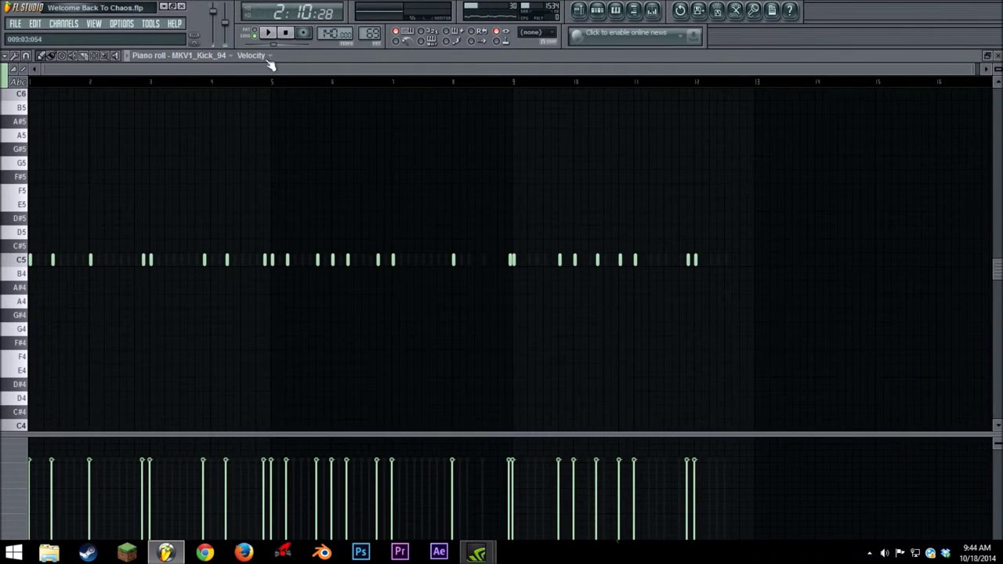
{"action": "scroll", "coordinate": [374, 215], "scroll_direction": "down", "scroll_amount": 4}
{"action": "scroll", "coordinate": [399, 202], "scroll_direction": "up", "scroll_amount": 7}
{"action": "left_click_drag", "start_coordinate": [980, 69], "coordinate": [455, 71]}
{"action": "scroll", "coordinate": [314, 205], "scroll_direction": "down", "scroll_amount": 4}
{"action": "scroll", "coordinate": [306, 205], "scroll_direction": "up", "scroll_amount": 2}
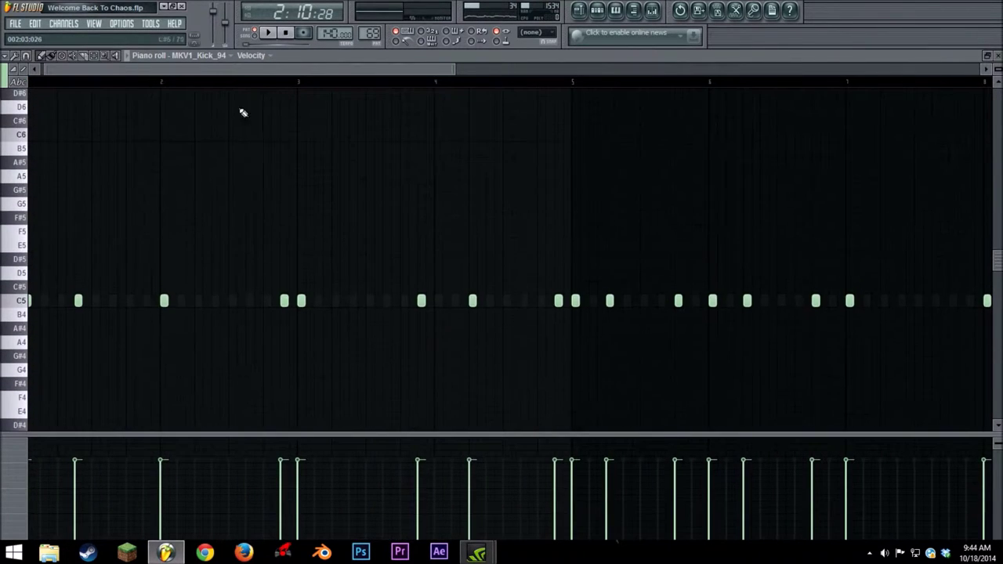
{"action": "left_click", "coordinate": [277, 35]}
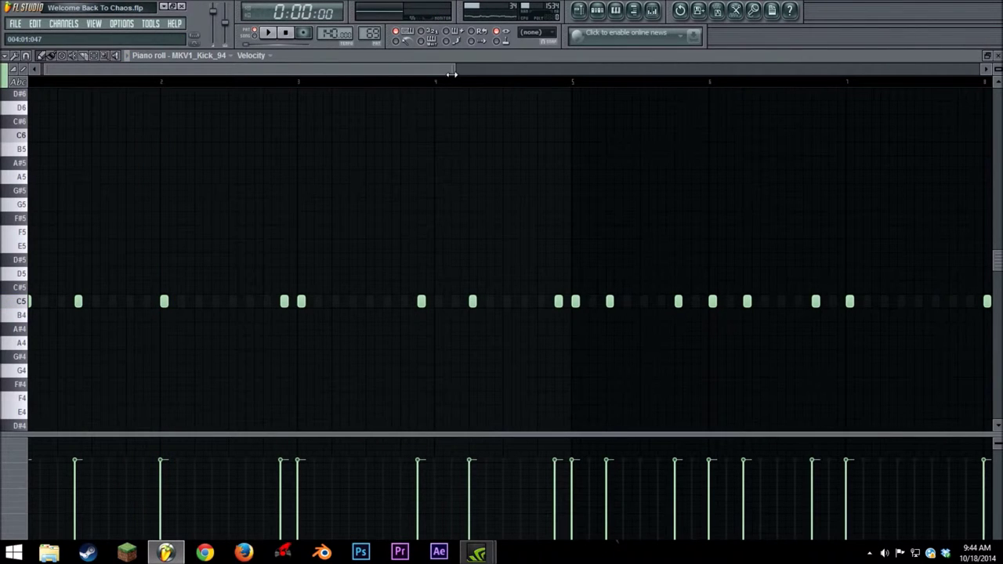
{"action": "left_click", "coordinate": [576, 16]}
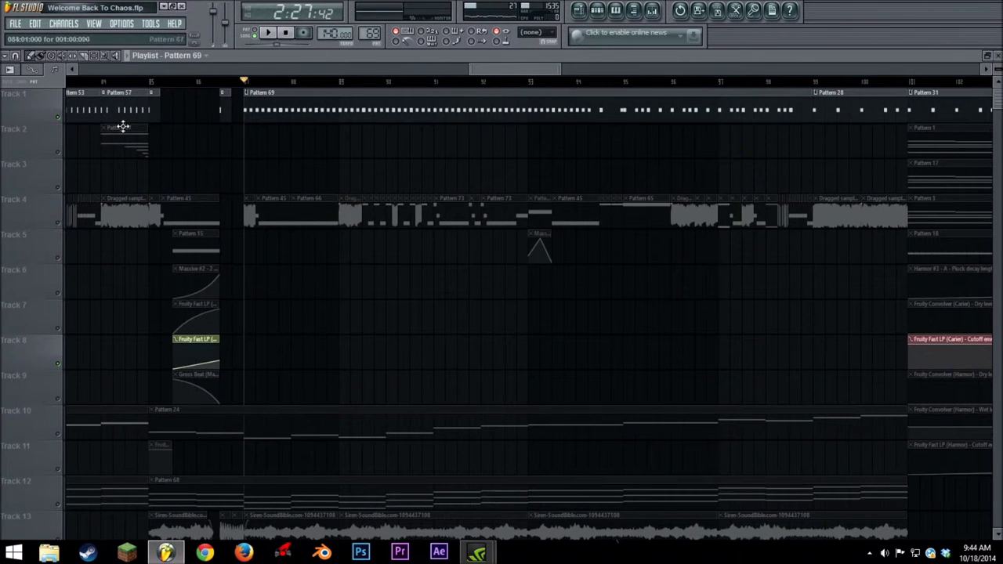
Unmute the other tracks and play the full arrangement from bar 85 to about bar 89.
{"action": "right_click", "coordinate": [58, 225]}
{"action": "right_click", "coordinate": [58, 224]}
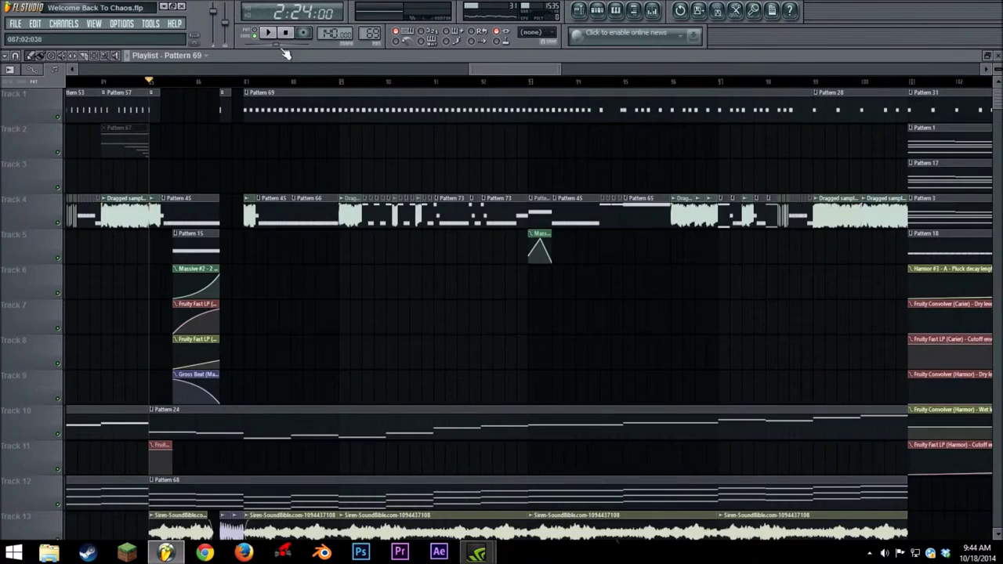
{"action": "left_click", "coordinate": [271, 33]}
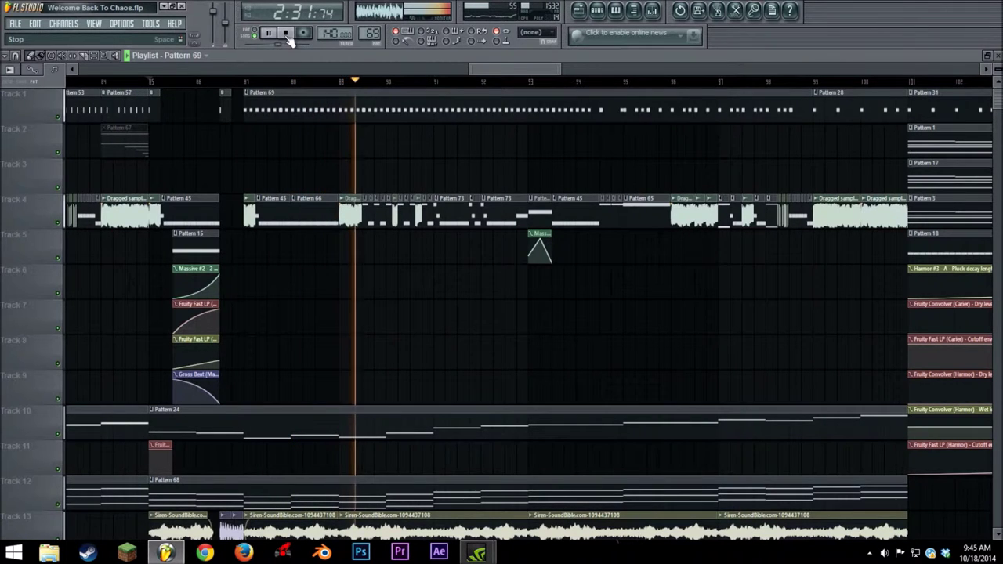
{"action": "left_click", "coordinate": [286, 35]}
Play the soloed Track 1 drums from bar 99 to about bar 100, stop, and unsolo the track.
{"action": "left_click_drag", "start_coordinate": [511, 69], "coordinate": [540, 69]}
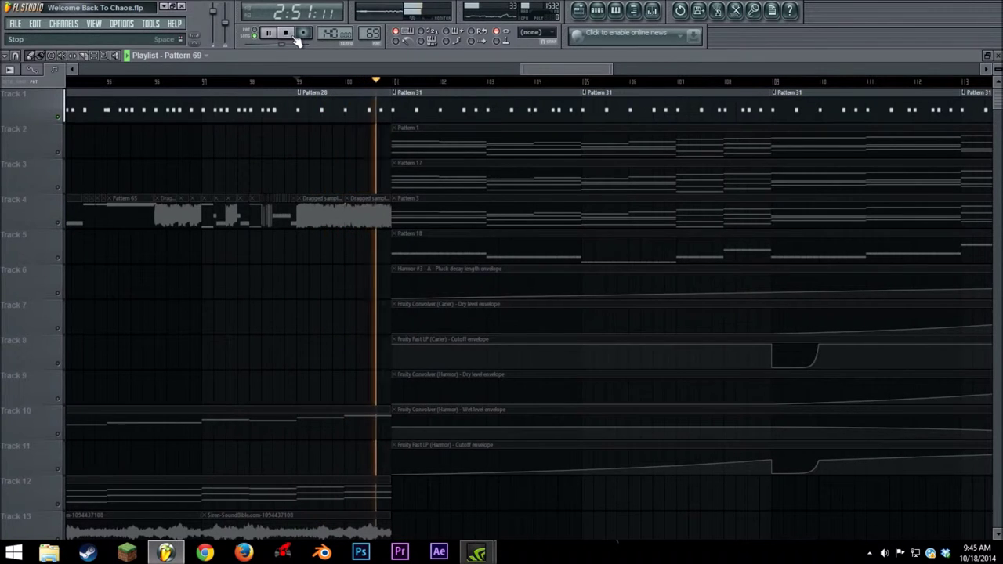
{"action": "left_click", "coordinate": [294, 38]}
{"action": "right_click", "coordinate": [61, 121]}
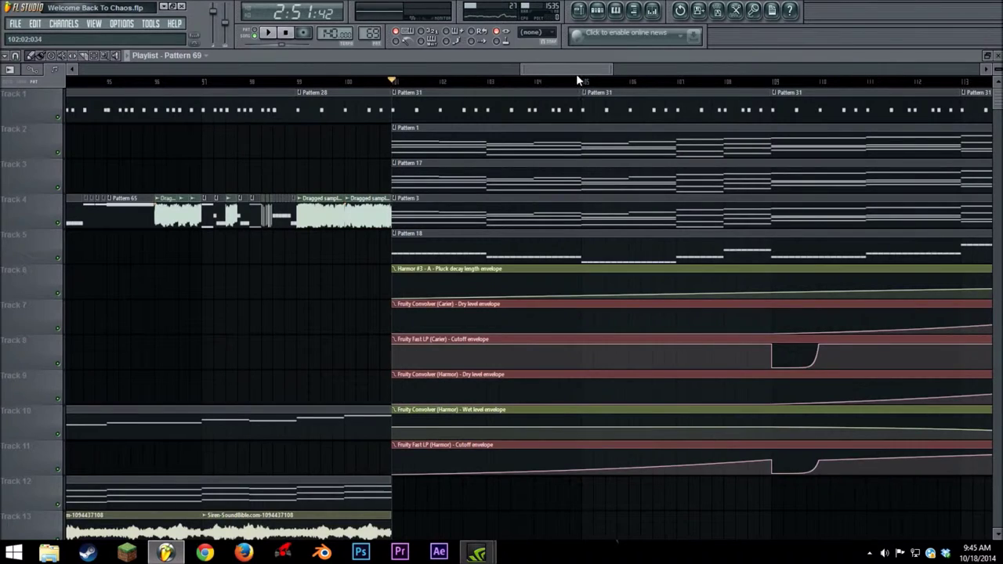
Show the section following bar 101 and play it from there with all tracks active.
{"action": "left_click_drag", "start_coordinate": [611, 68], "coordinate": [740, 63]}
{"action": "left_click_drag", "start_coordinate": [677, 69], "coordinate": [735, 41]}
{"action": "left_click_drag", "start_coordinate": [593, 69], "coordinate": [552, 70]}
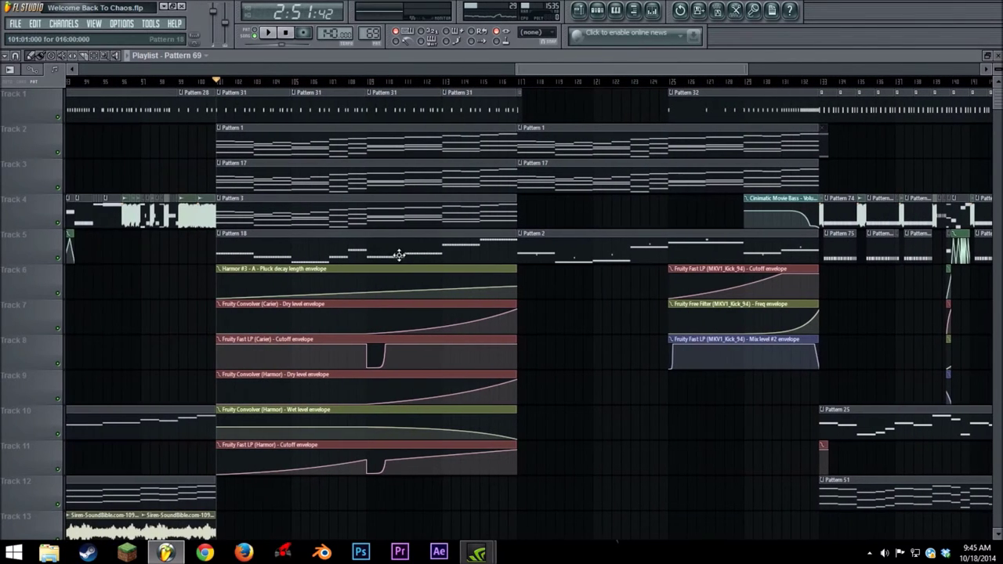
{"action": "left_click", "coordinate": [274, 33]}
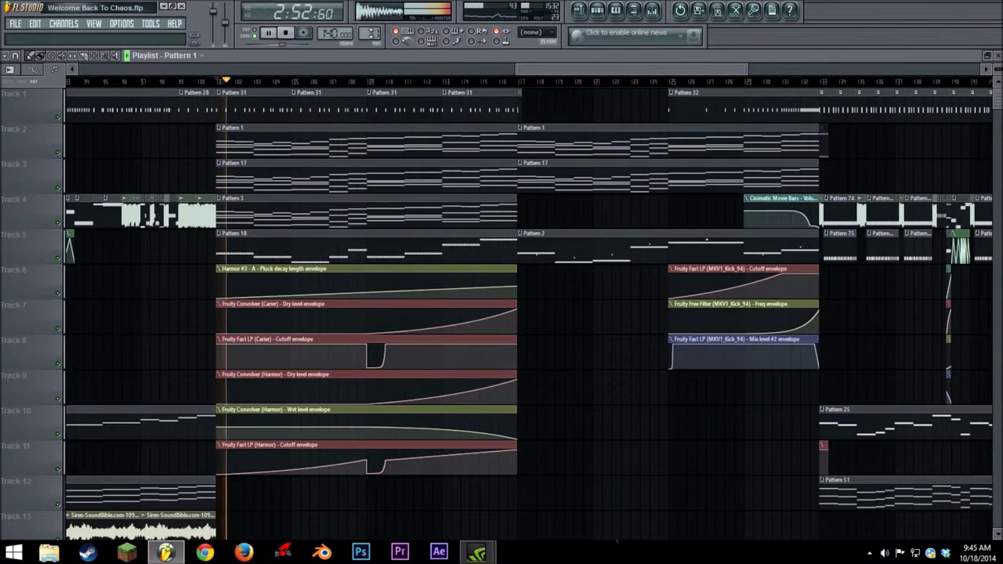
{"action": "left_click", "coordinate": [15, 25]}
{"action": "left_click", "coordinate": [41, 78]}
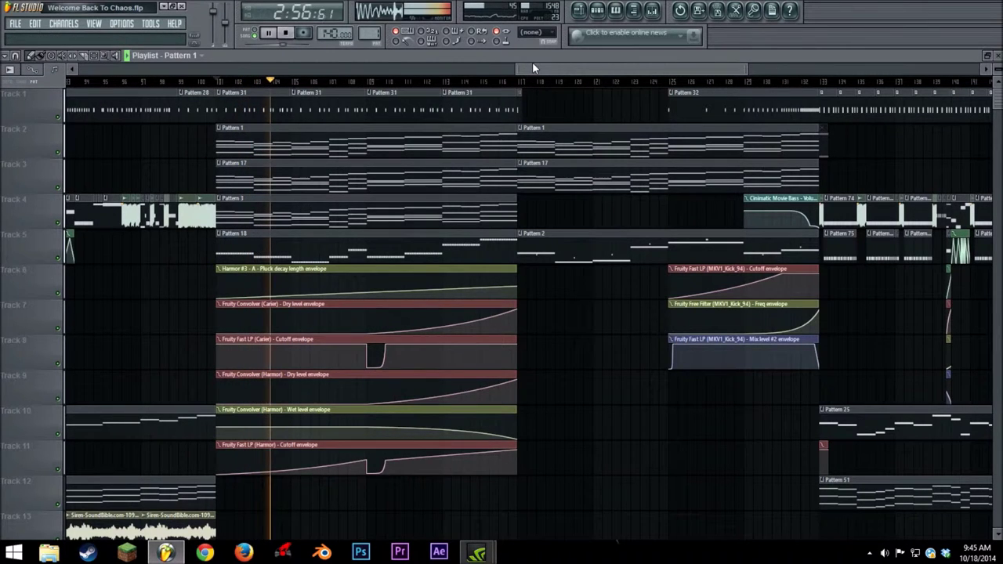
{"action": "left_click_drag", "start_coordinate": [534, 70], "coordinate": [531, 69]}
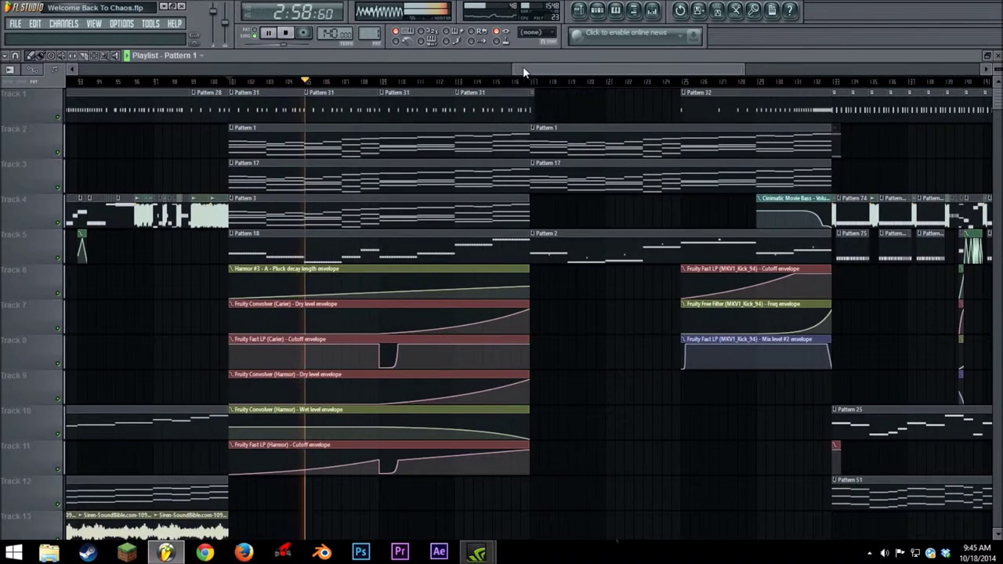
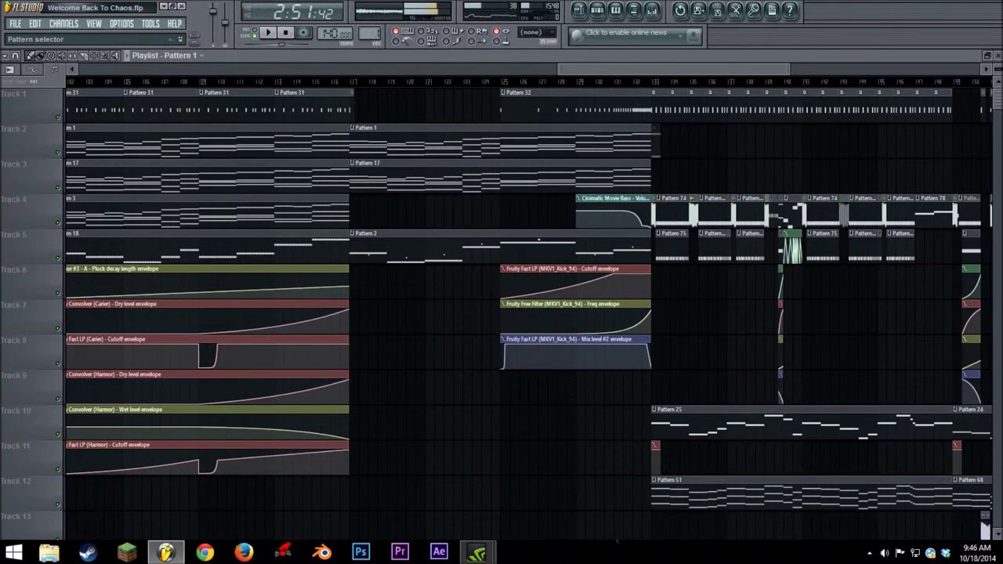
Compare the clips and automation from bar 101 to 133 with those in the song's intro from bar 5 to 37.
{"action": "left_click_drag", "start_coordinate": [586, 69], "coordinate": [559, 76]}
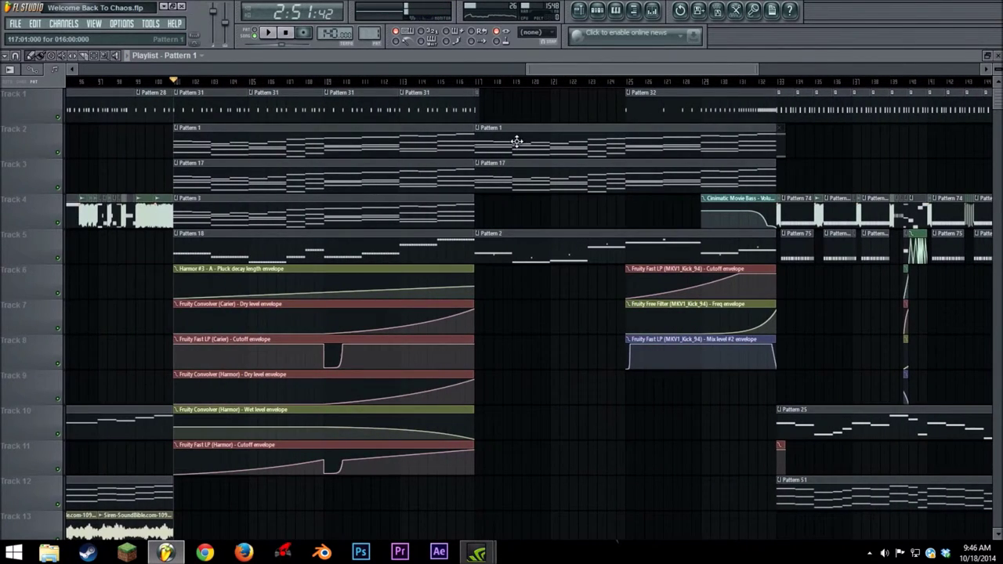
{"action": "left_click_drag", "start_coordinate": [546, 69], "coordinate": [3, 58]}
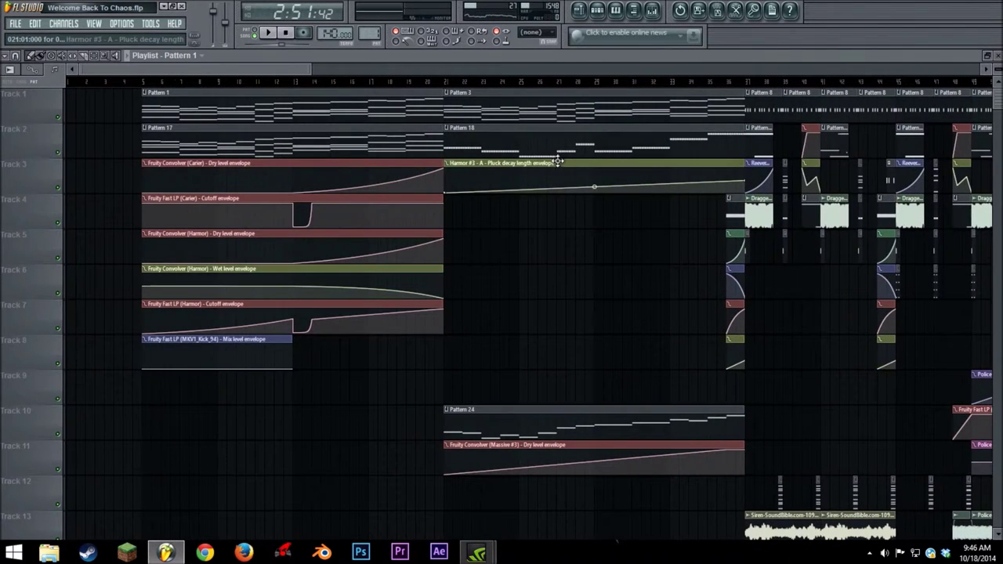
{"action": "left_click_drag", "start_coordinate": [296, 78], "coordinate": [165, 76]}
{"action": "left_click_drag", "start_coordinate": [219, 69], "coordinate": [225, 65]}
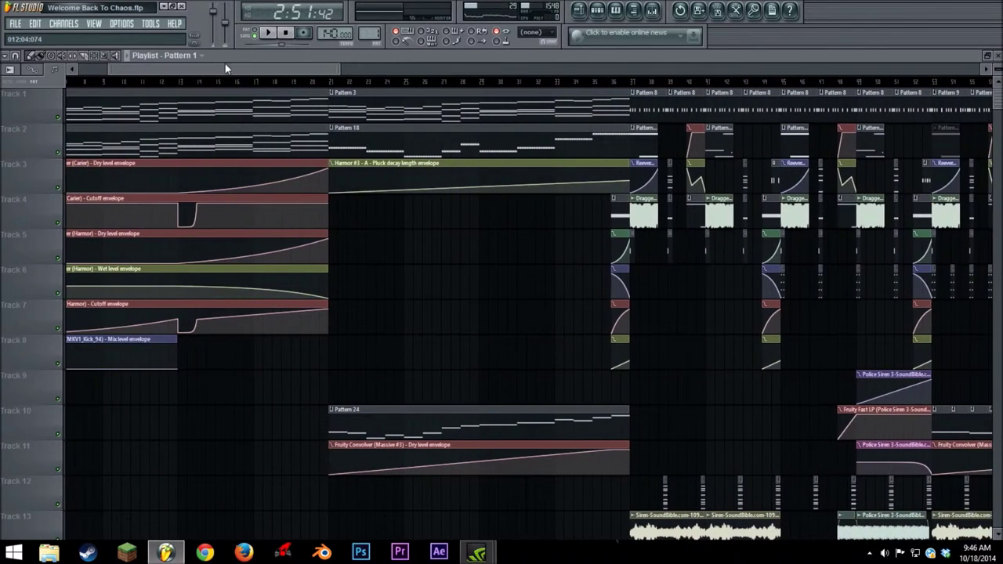
{"action": "mouse_move", "coordinate": [337, 70]}
{"action": "left_mouse_down"}
{"action": "mouse_move", "coordinate": [414, 76]}
{"action": "mouse_move", "coordinate": [349, 77]}
{"action": "left_mouse_up"}
{"action": "left_click_drag", "start_coordinate": [239, 67], "coordinate": [619, 69]}
Shift the second Pattern 1 clip on Track 2 slightly and move it back to bar 117.
{"action": "mouse_move", "coordinate": [402, 143]}
{"action": "left_mouse_down"}
{"action": "mouse_move", "coordinate": [403, 101]}
{"action": "mouse_move", "coordinate": [398, 128]}
{"action": "mouse_move", "coordinate": [409, 126]}
{"action": "left_mouse_up"}
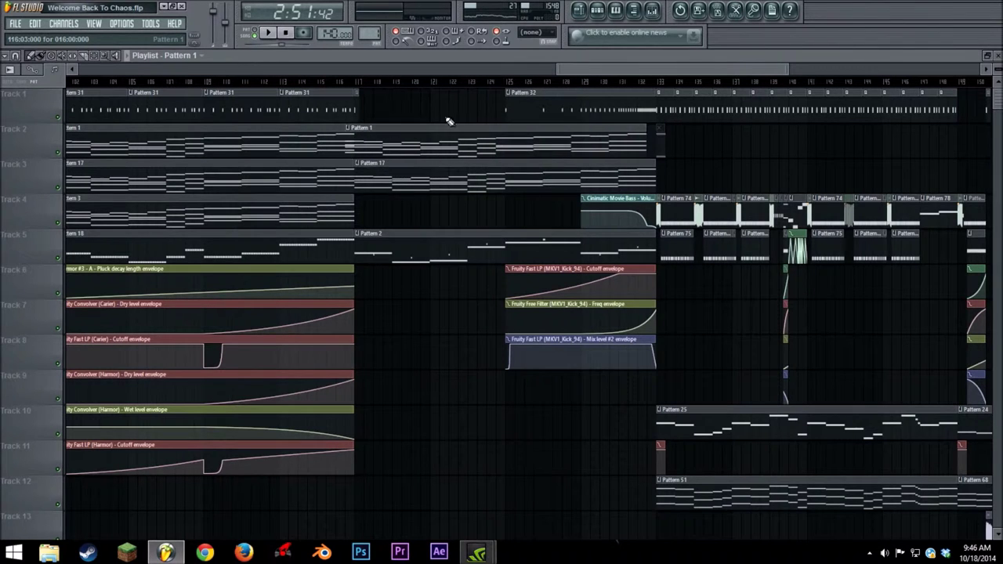
{"action": "left_click_drag", "start_coordinate": [482, 140], "coordinate": [491, 144]}
Open Pattern 2 from Track 5 in the piano roll and play its Cinimatic Movie Bass notes to about bar 4.
{"action": "left_click_drag", "start_coordinate": [575, 71], "coordinate": [599, 71]}
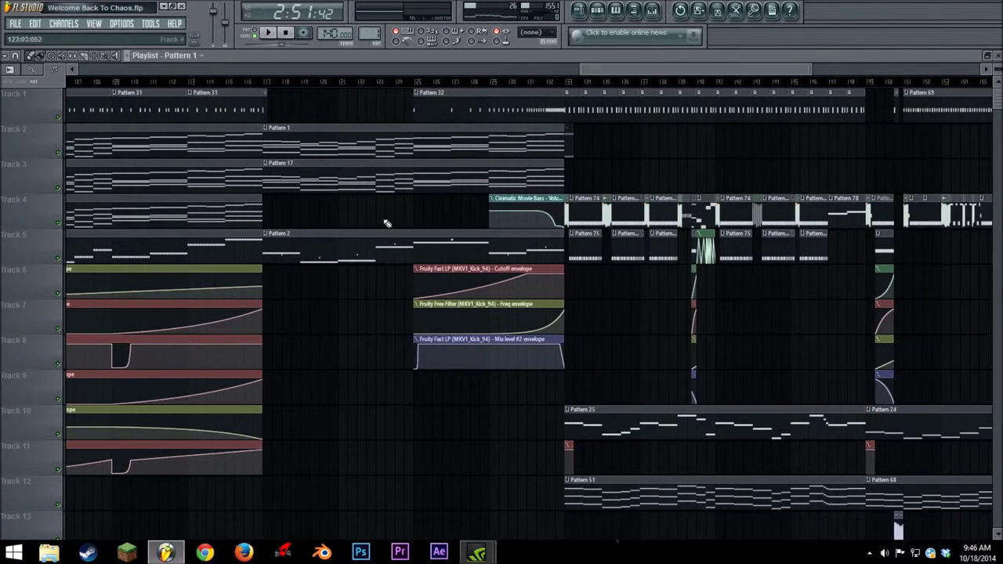
{"action": "double_click", "coordinate": [420, 244]}
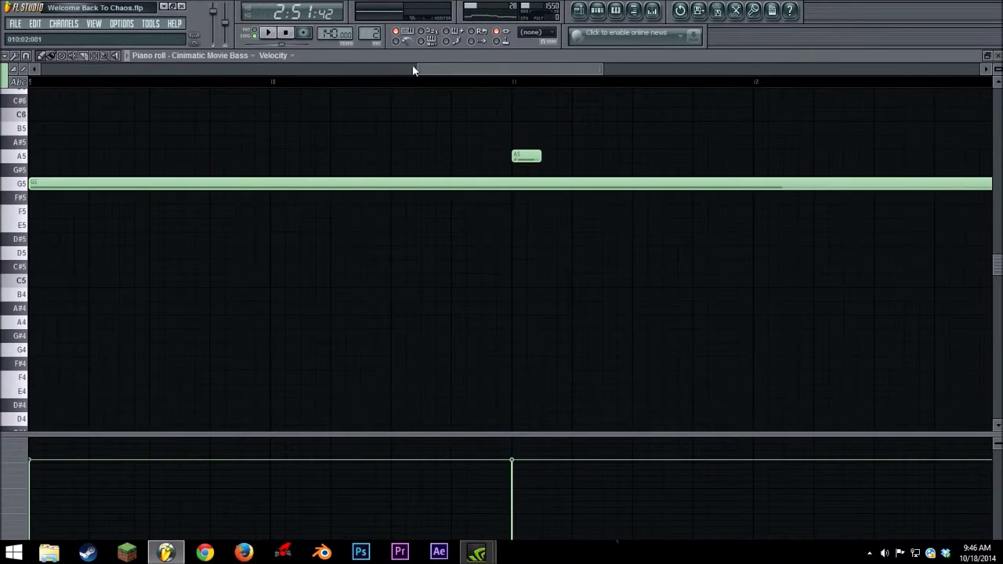
{"action": "left_click_drag", "start_coordinate": [419, 69], "coordinate": [173, 69]}
{"action": "left_click", "coordinate": [268, 32]}
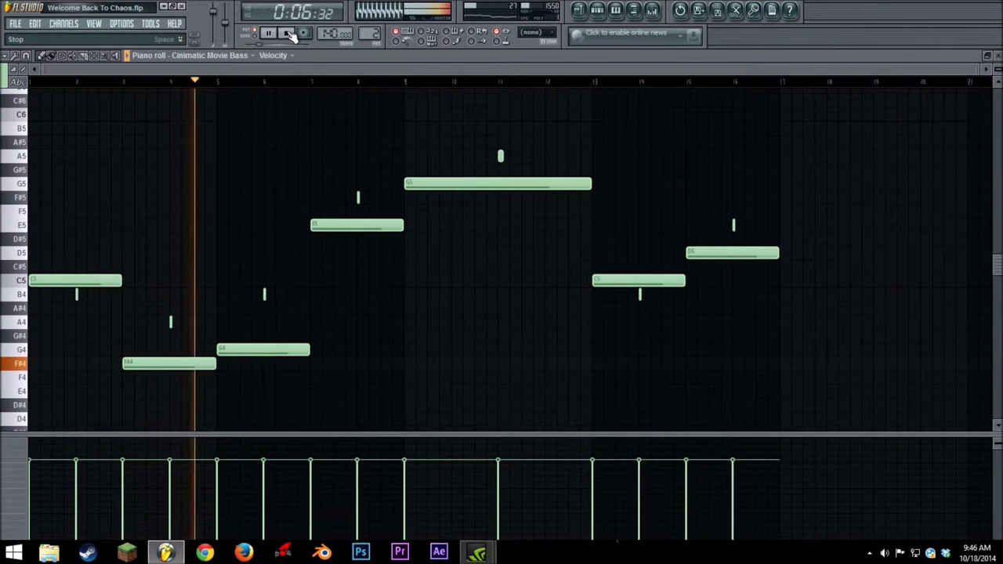
{"action": "left_click", "coordinate": [289, 34]}
Open the Harmor synth of the Cinimatic Movie Bass channel to inspect its settings, and return to the playlist.
{"action": "left_click", "coordinate": [598, 9]}
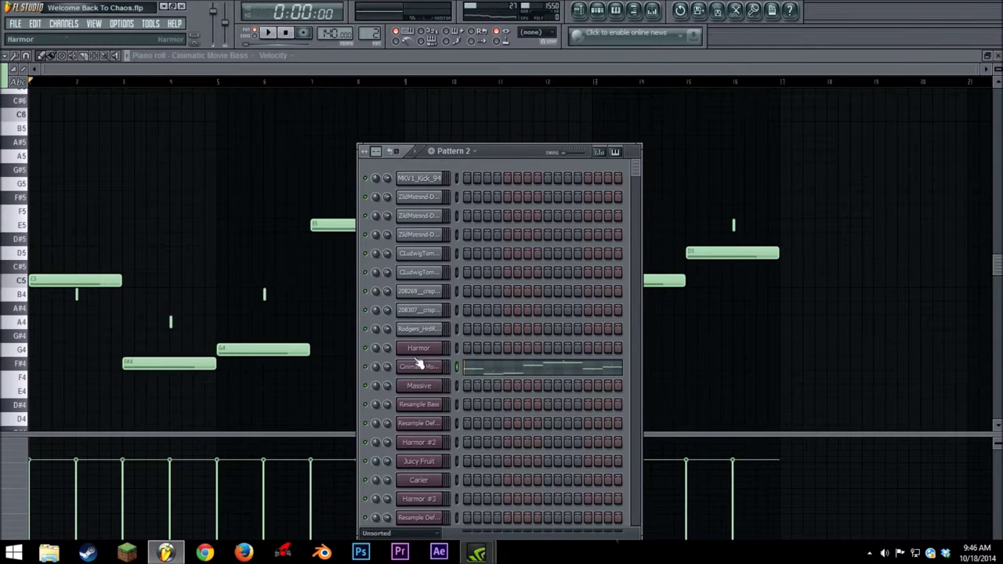
{"action": "left_click", "coordinate": [418, 365]}
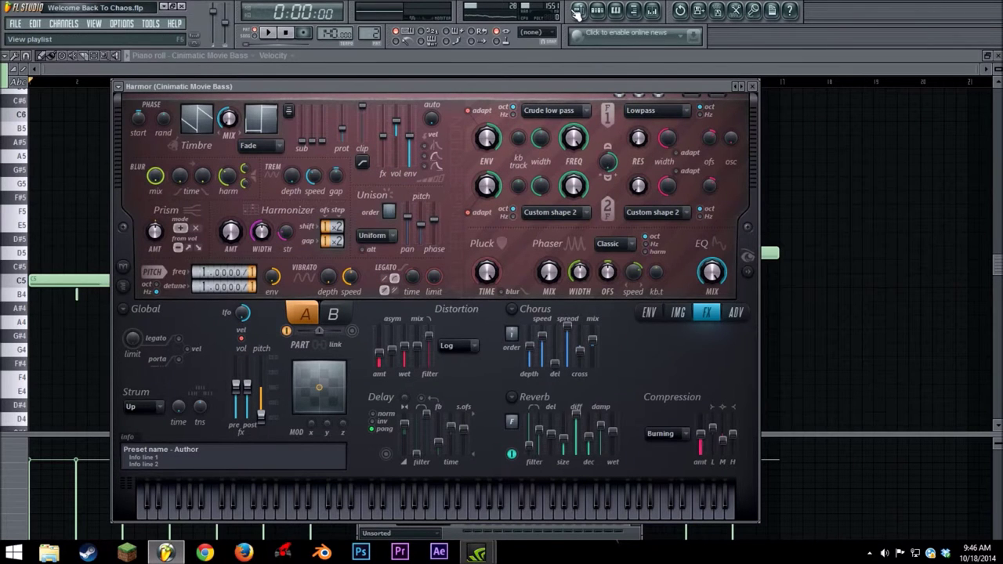
{"action": "left_click", "coordinate": [578, 10]}
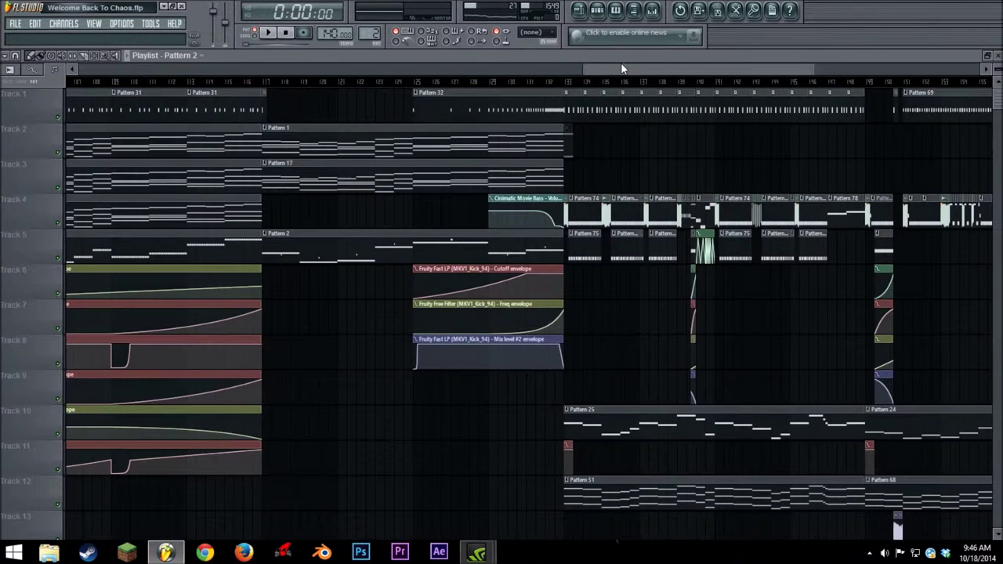
Solo Track 3, play Pattern 17 briefly from bar 125, stop, and restore all tracks.
{"action": "left_click_drag", "start_coordinate": [617, 69], "coordinate": [629, 67]}
{"action": "left_click", "coordinate": [350, 83]}
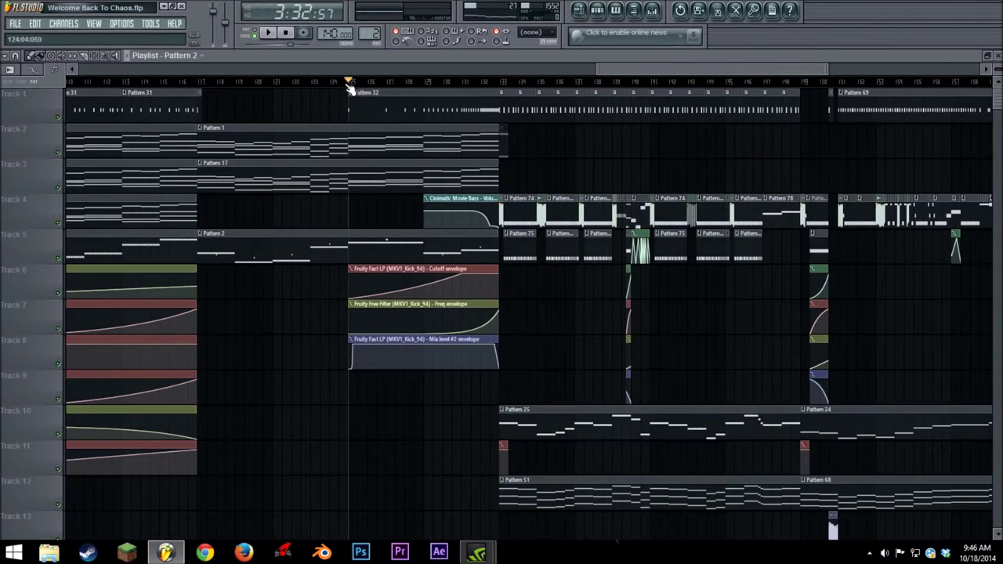
{"action": "right_click", "coordinate": [53, 188]}
{"action": "left_click", "coordinate": [45, 183]}
{"action": "right_click", "coordinate": [57, 187]}
{"action": "left_click", "coordinate": [268, 32]}
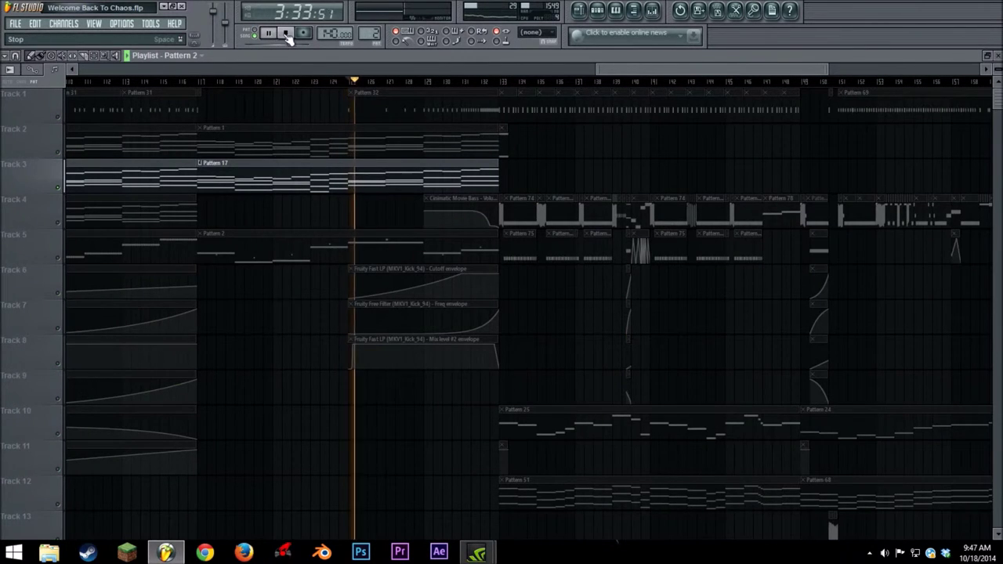
{"action": "left_click", "coordinate": [286, 33]}
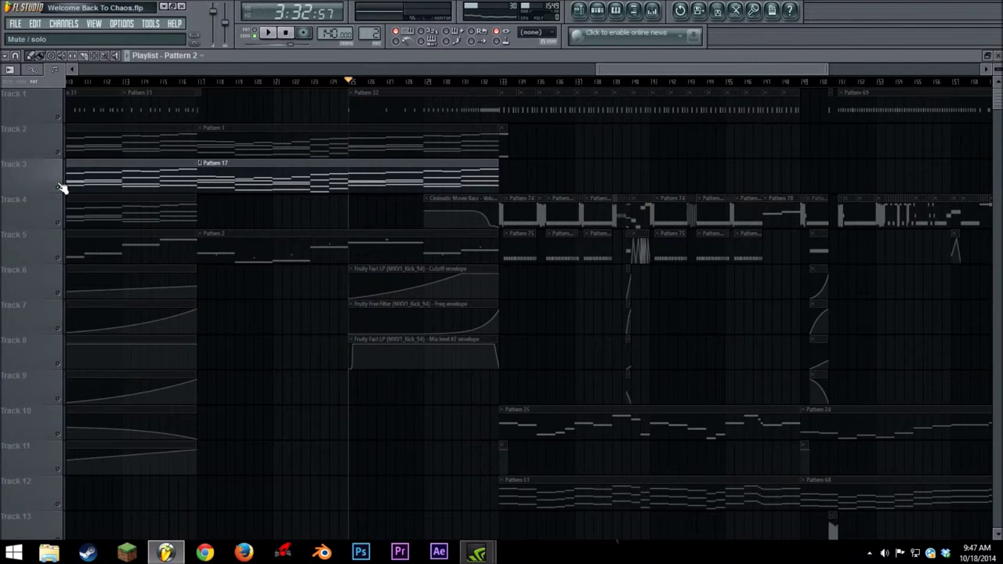
{"action": "right_click", "coordinate": [58, 187]}
Place the playback position at bar 133 and examine the clips of the section that starts there.
{"action": "mouse_move", "coordinate": [618, 71]}
{"action": "left_mouse_down"}
{"action": "mouse_move", "coordinate": [647, 72]}
{"action": "mouse_move", "coordinate": [624, 69]}
{"action": "left_mouse_up"}
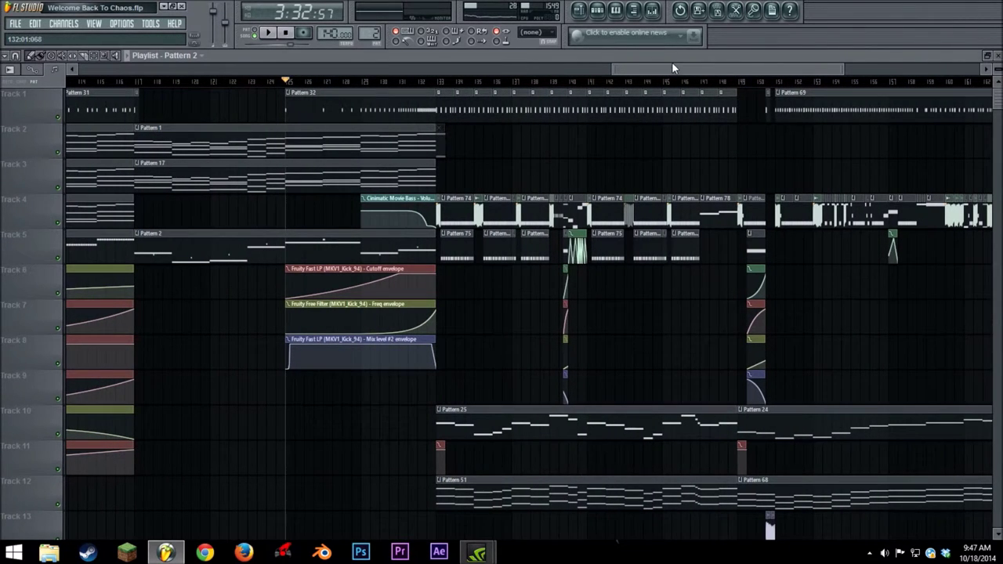
{"action": "left_click_drag", "start_coordinate": [674, 68], "coordinate": [706, 69]}
{"action": "left_click", "coordinate": [314, 83]}
{"action": "scroll", "coordinate": [366, 197], "scroll_direction": "down", "scroll_amount": 3}
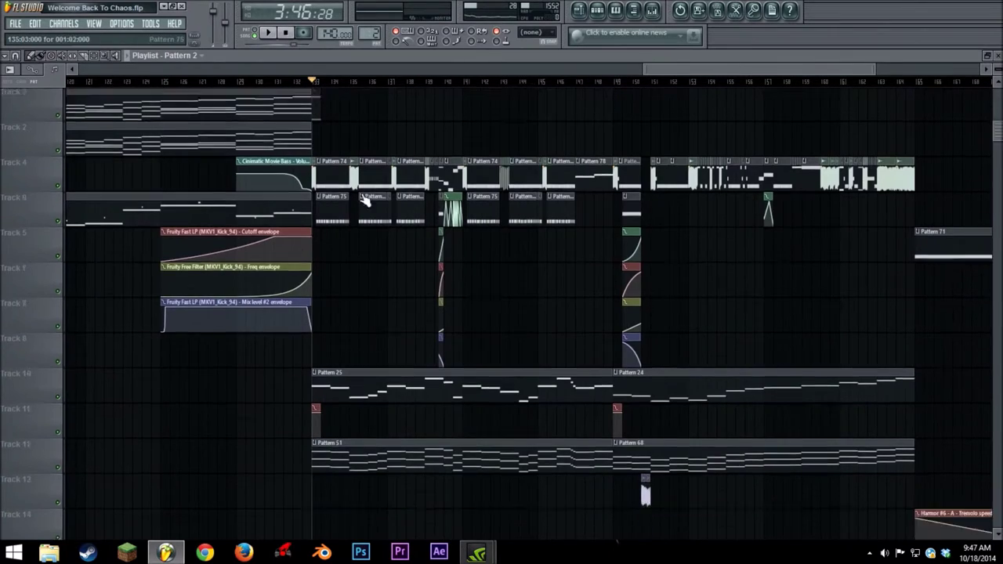
{"action": "scroll", "coordinate": [374, 195], "scroll_direction": "up", "scroll_amount": 3}
{"action": "left_click_drag", "start_coordinate": [656, 69], "coordinate": [673, 49]}
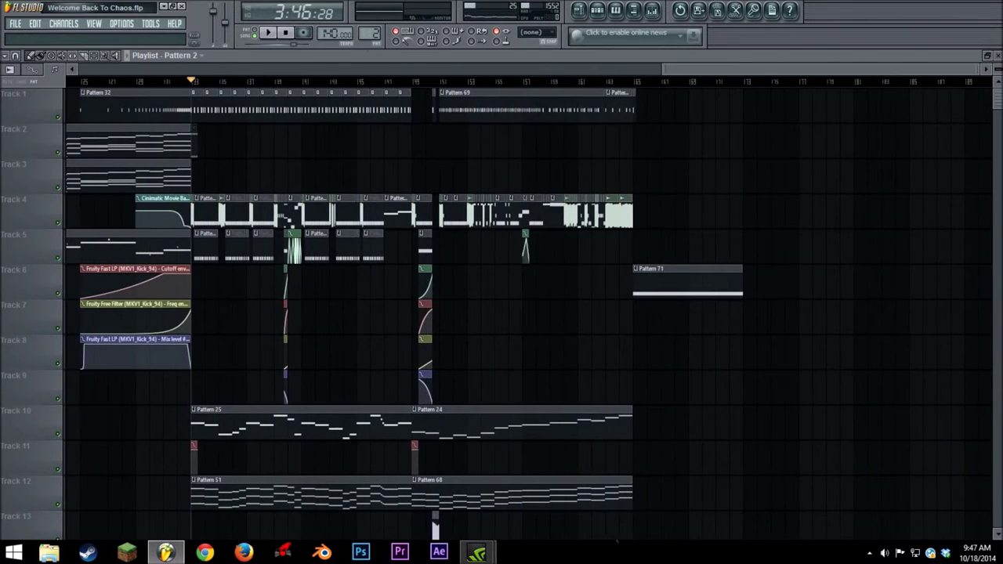
{"action": "left_click_drag", "start_coordinate": [977, 66], "coordinate": [787, 71]}
{"action": "left_click_drag", "start_coordinate": [779, 72], "coordinate": [789, 71]}
Open the Slayer guitar synth from Pattern 1's channel list to inspect its settings, close it and return to bar 133.
{"action": "left_click_drag", "start_coordinate": [371, 33], "coordinate": [385, 43]}
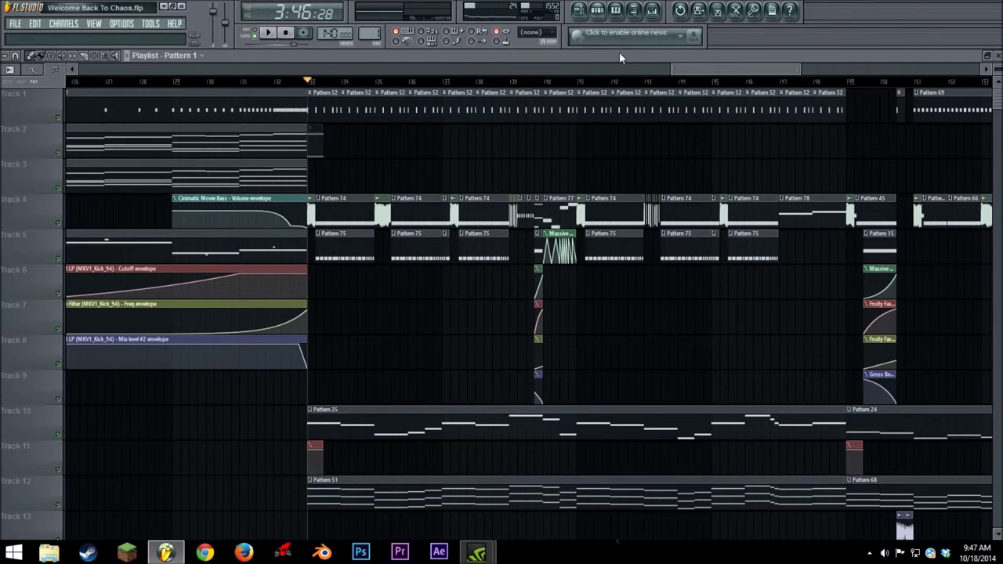
{"action": "left_click", "coordinate": [598, 10]}
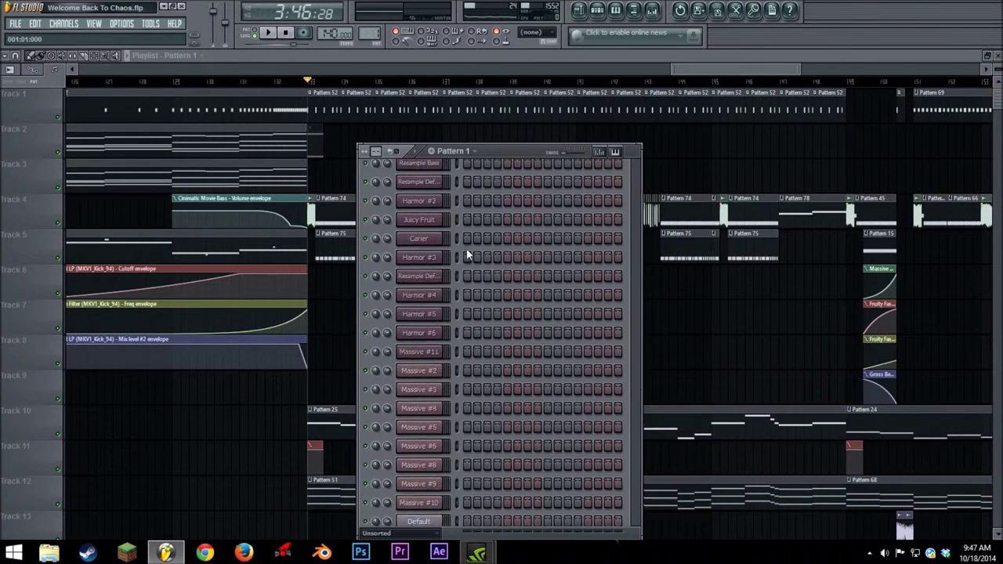
{"action": "scroll", "coordinate": [446, 329], "scroll_direction": "down", "scroll_amount": 4}
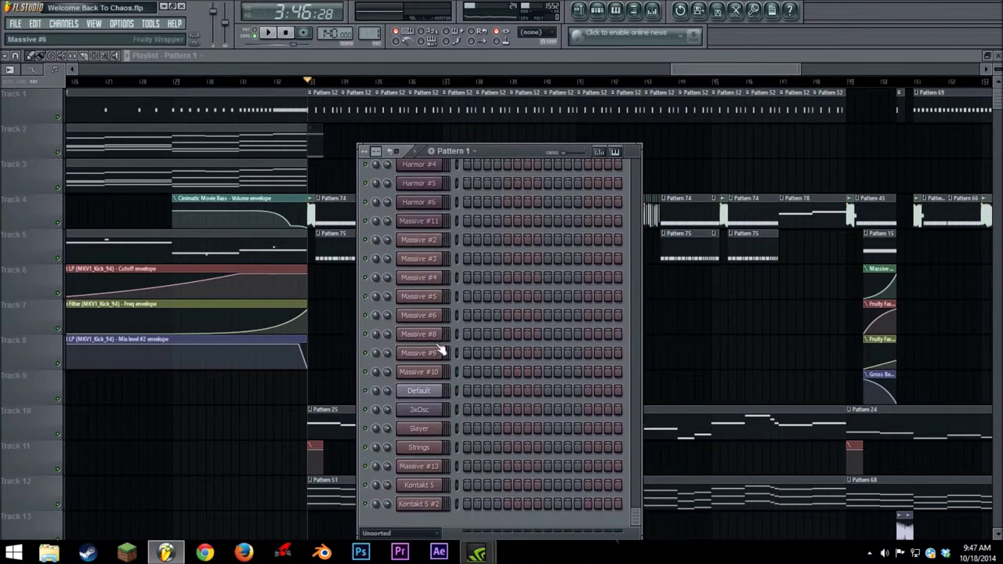
{"action": "left_click", "coordinate": [419, 429]}
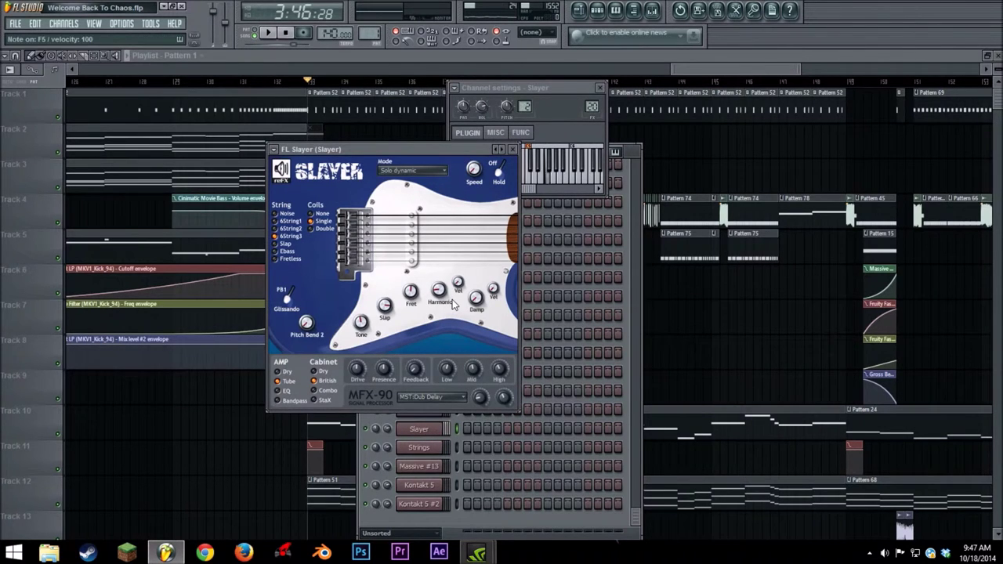
{"action": "left_click", "coordinate": [513, 150]}
{"action": "left_click", "coordinate": [603, 88]}
{"action": "left_click_drag", "start_coordinate": [713, 70], "coordinate": [725, 70]}
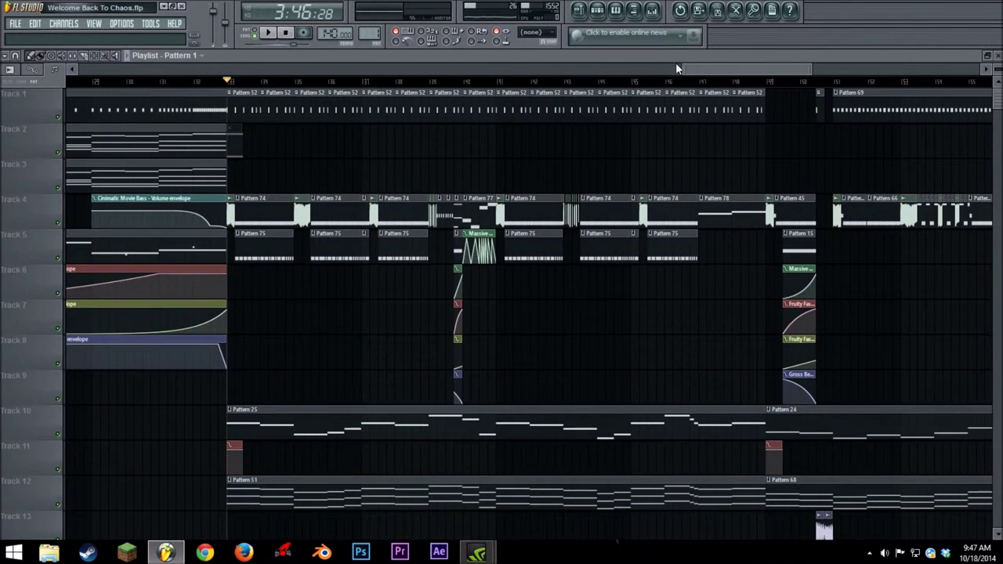
{"action": "mouse_move", "coordinate": [684, 66]}
{"action": "left_mouse_down"}
{"action": "mouse_move", "coordinate": [648, 66]}
{"action": "mouse_move", "coordinate": [701, 67]}
{"action": "mouse_move", "coordinate": [694, 71]}
{"action": "left_mouse_up"}
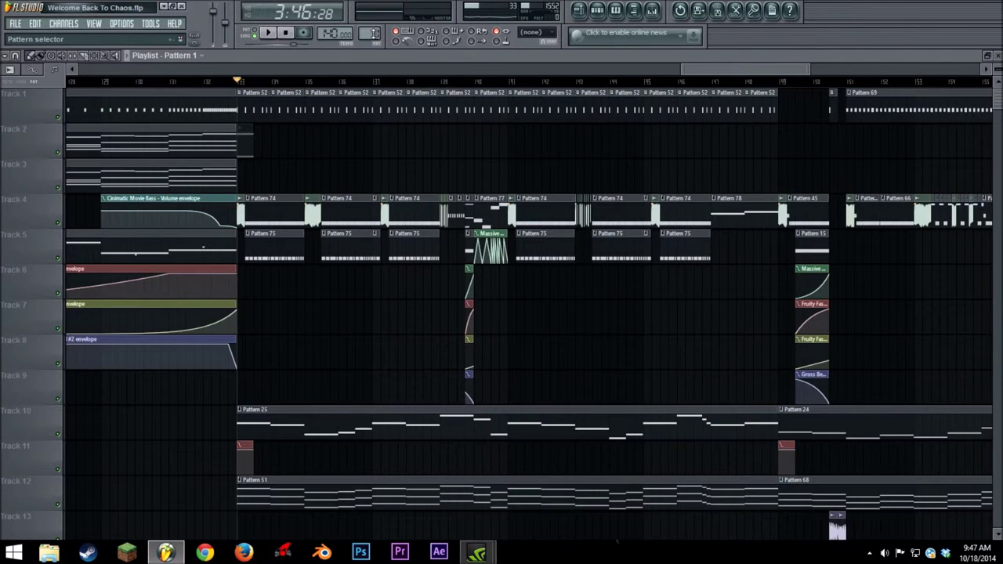
Examine the clip layout of the section starting at bar 133, play it from there briefly and stop.
{"action": "left_click_drag", "start_coordinate": [805, 69], "coordinate": [789, 71]}
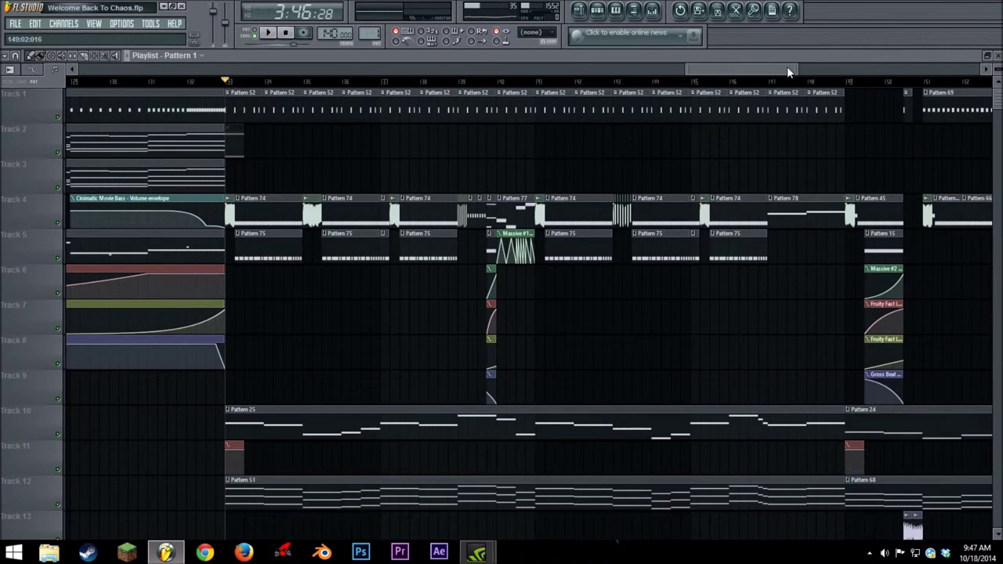
{"action": "left_click_drag", "start_coordinate": [800, 69], "coordinate": [719, 70]}
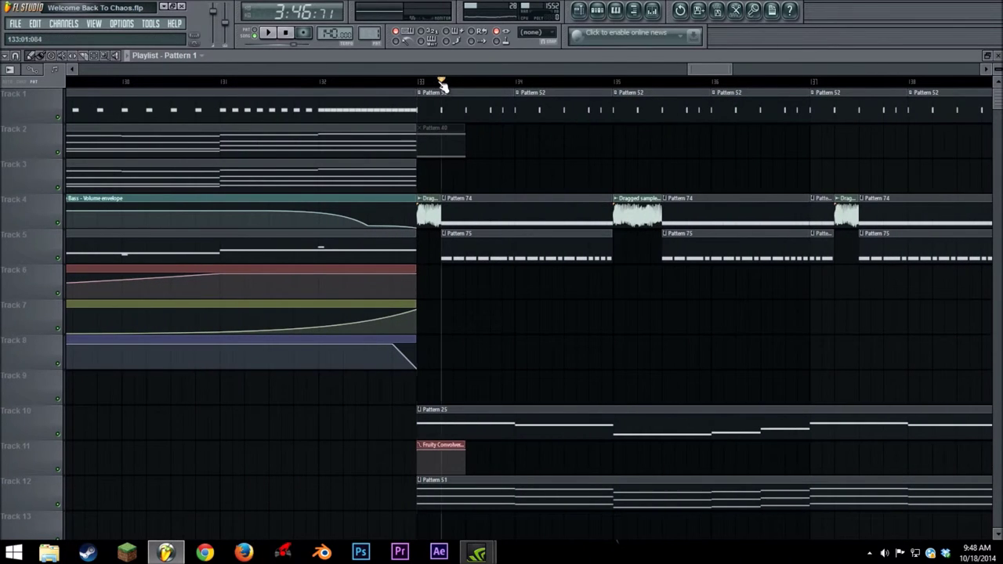
{"action": "left_click_drag", "start_coordinate": [700, 71], "coordinate": [710, 71]}
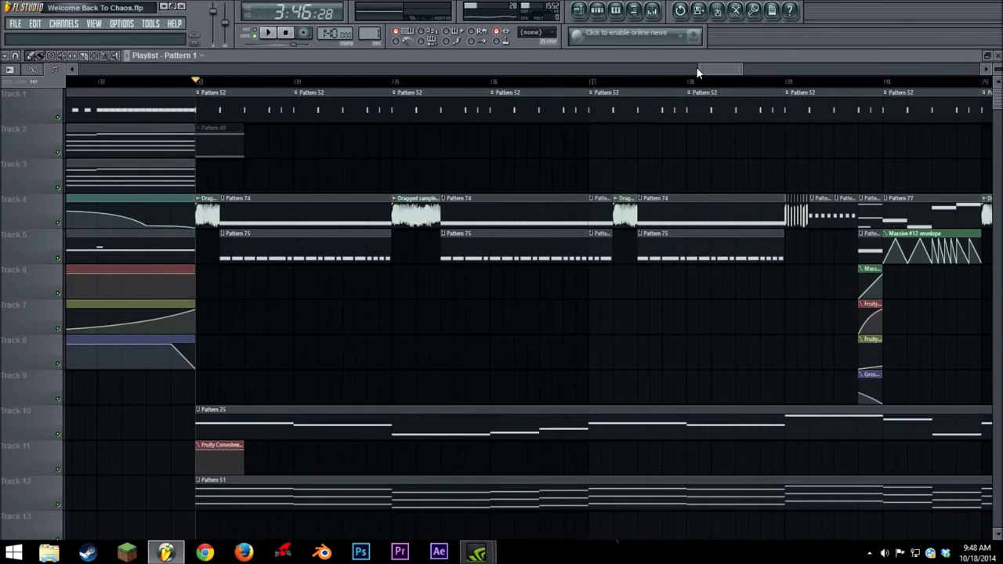
{"action": "mouse_move", "coordinate": [699, 66]}
{"action": "left_mouse_down"}
{"action": "mouse_move", "coordinate": [658, 69]}
{"action": "mouse_move", "coordinate": [696, 69]}
{"action": "left_mouse_up"}
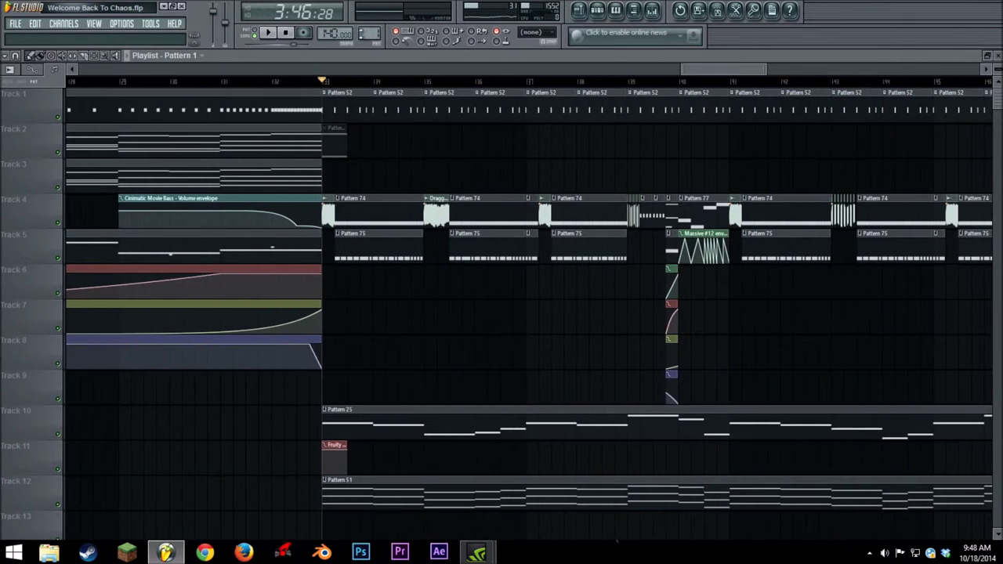
{"action": "left_click", "coordinate": [268, 32]}
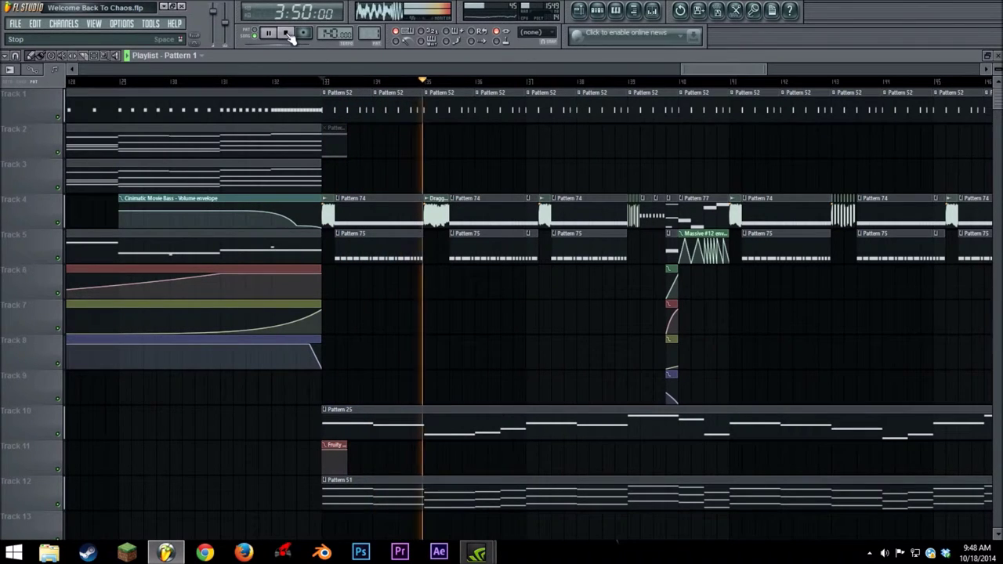
{"action": "left_click", "coordinate": [286, 35]}
Isolate Tracks 4 and 5, play their clips from bar 133 and stop.
{"action": "left_click_drag", "start_coordinate": [697, 69], "coordinate": [732, 75]}
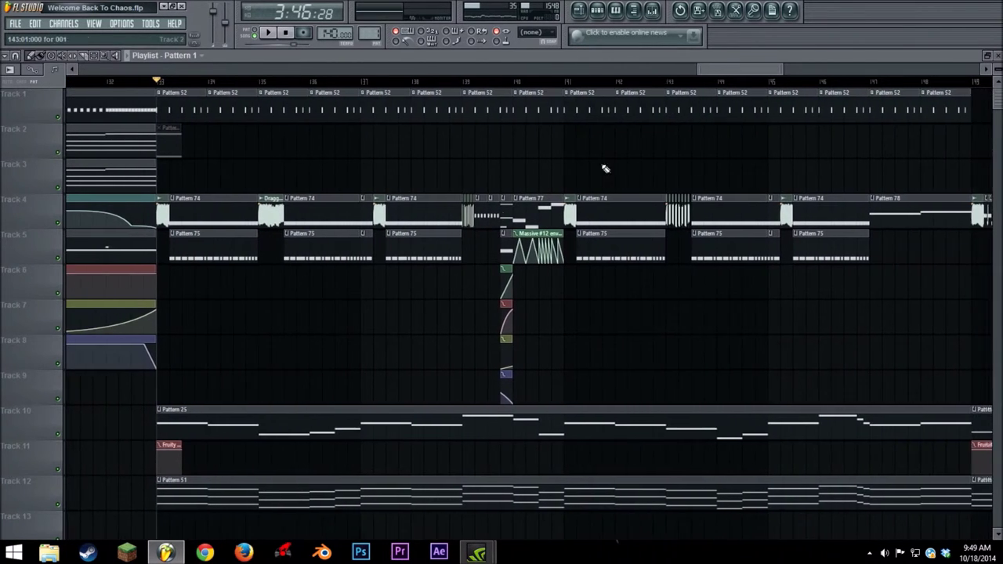
{"action": "scroll", "coordinate": [365, 269], "scroll_direction": "down", "scroll_amount": 4}
{"action": "scroll", "coordinate": [358, 254], "scroll_direction": "up", "scroll_amount": 4}
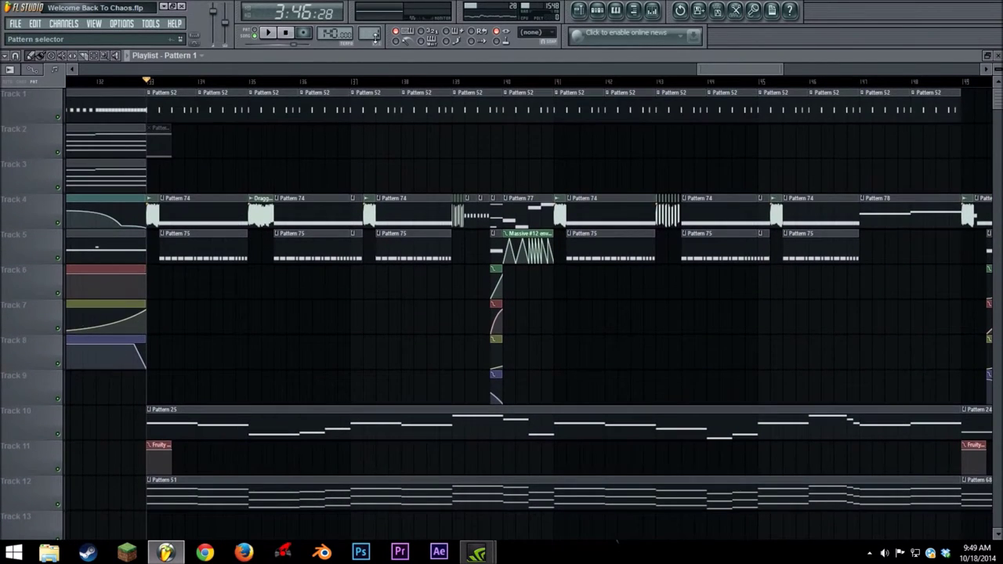
{"action": "right_click", "coordinate": [58, 259]}
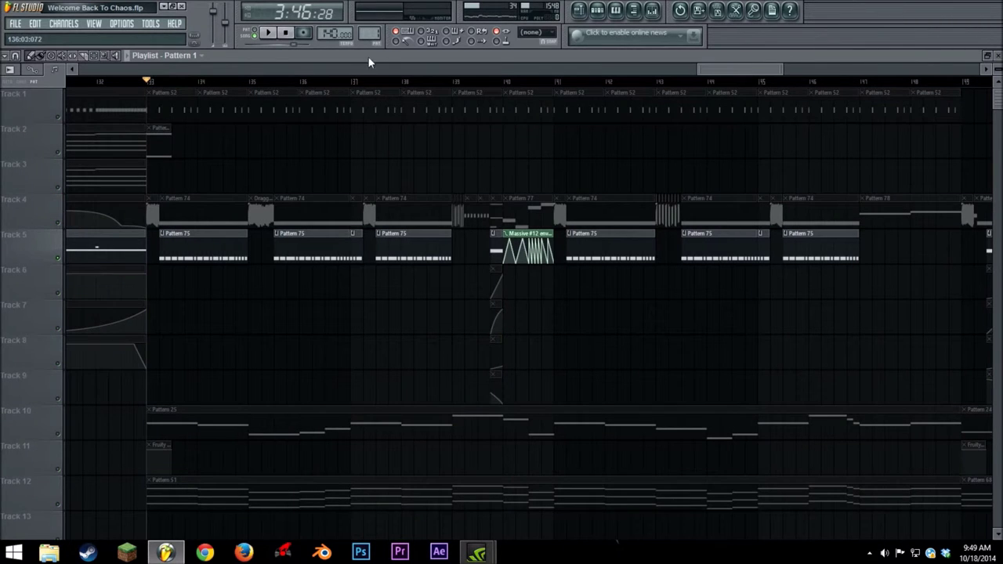
{"action": "left_click", "coordinate": [57, 222]}
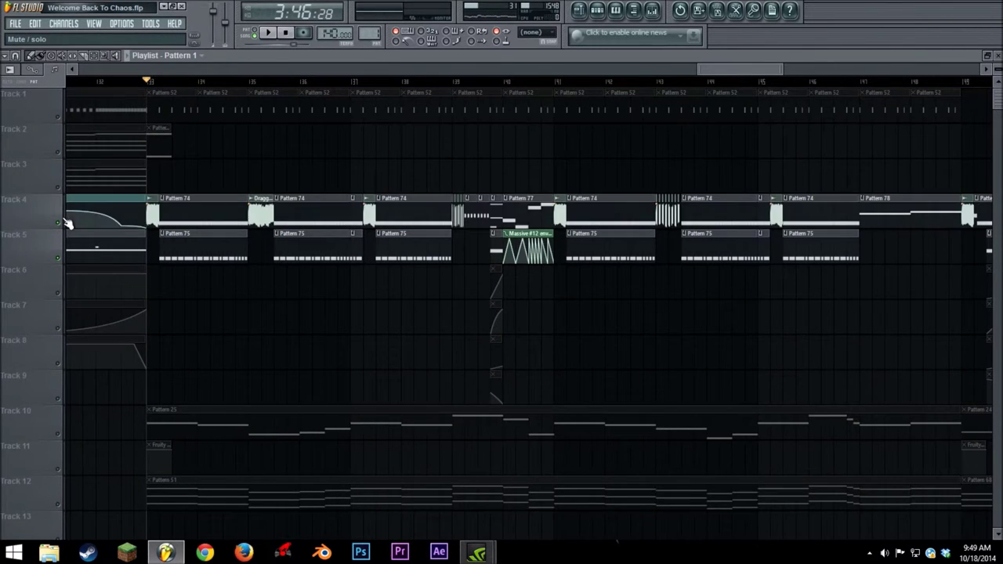
{"action": "left_click", "coordinate": [269, 34]}
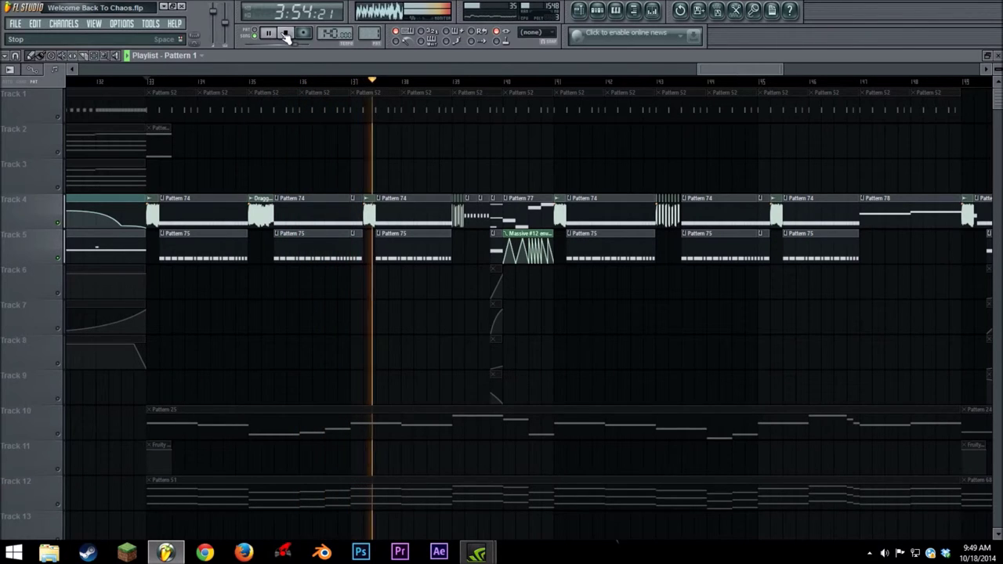
{"action": "left_click", "coordinate": [285, 35]}
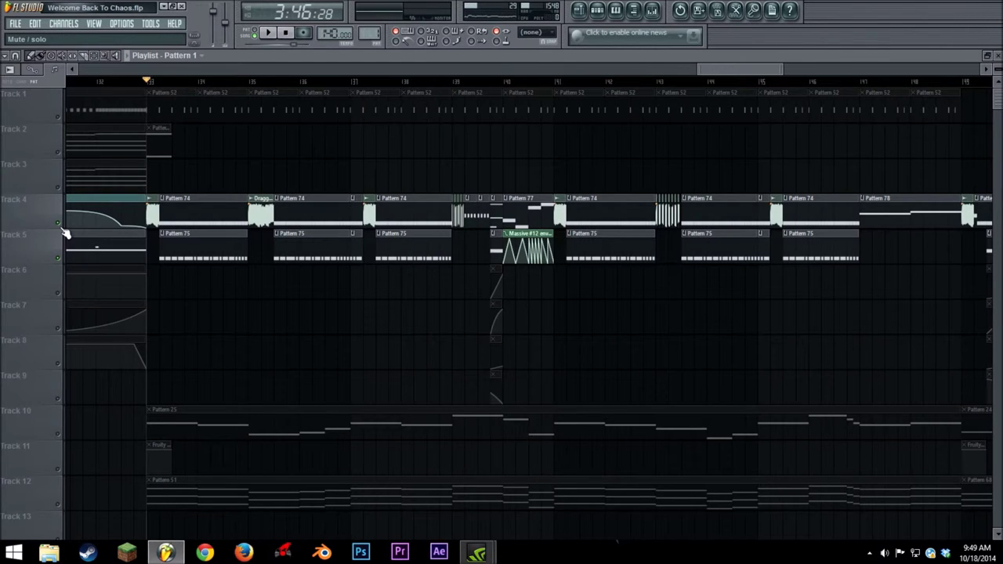
Play the isolated Tracks 4 and 5 from bar 139 and stop.
{"action": "scroll", "coordinate": [472, 310], "scroll_direction": "down", "scroll_amount": 2}
{"action": "scroll", "coordinate": [472, 310], "scroll_direction": "up", "scroll_amount": 2}
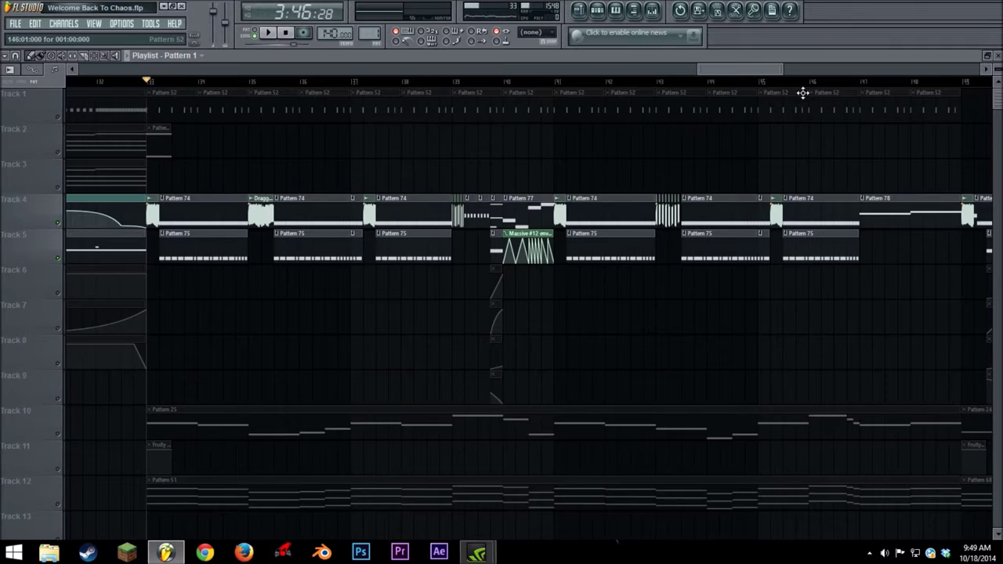
{"action": "mouse_move", "coordinate": [783, 71]}
{"action": "left_mouse_down"}
{"action": "mouse_move", "coordinate": [754, 70]}
{"action": "mouse_move", "coordinate": [764, 70]}
{"action": "left_mouse_up"}
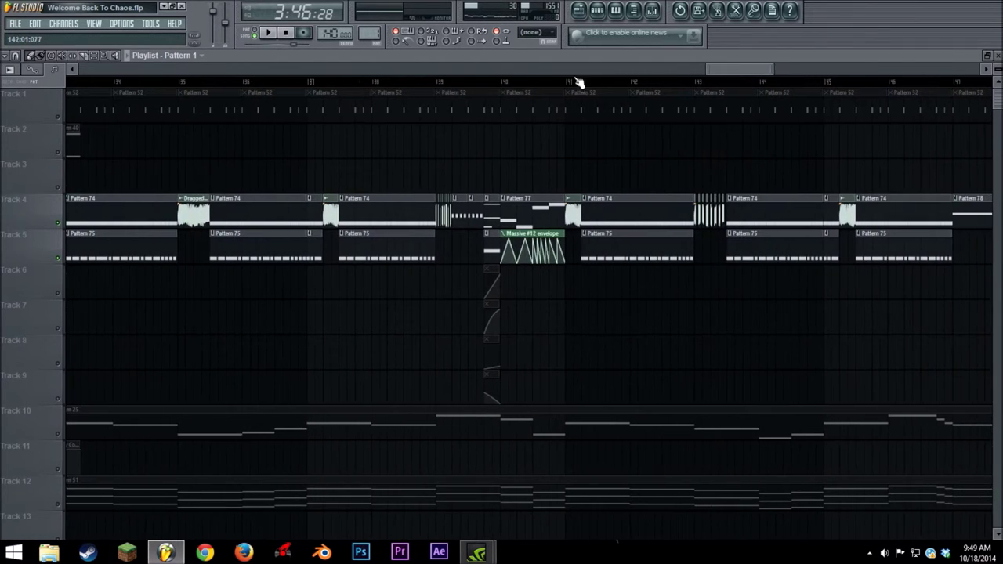
{"action": "left_click", "coordinate": [437, 83]}
{"action": "left_click", "coordinate": [267, 32]}
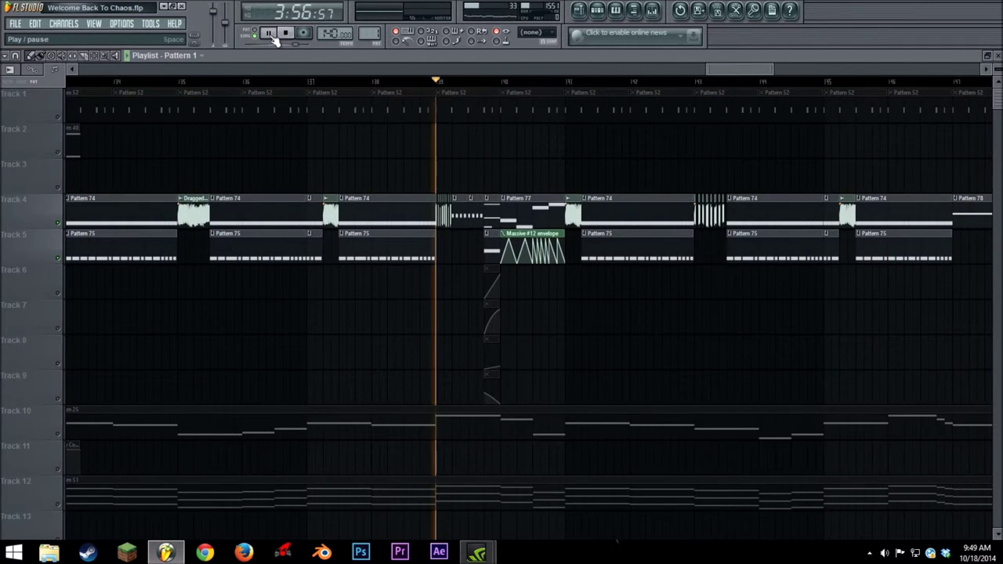
{"action": "left_click", "coordinate": [286, 33]}
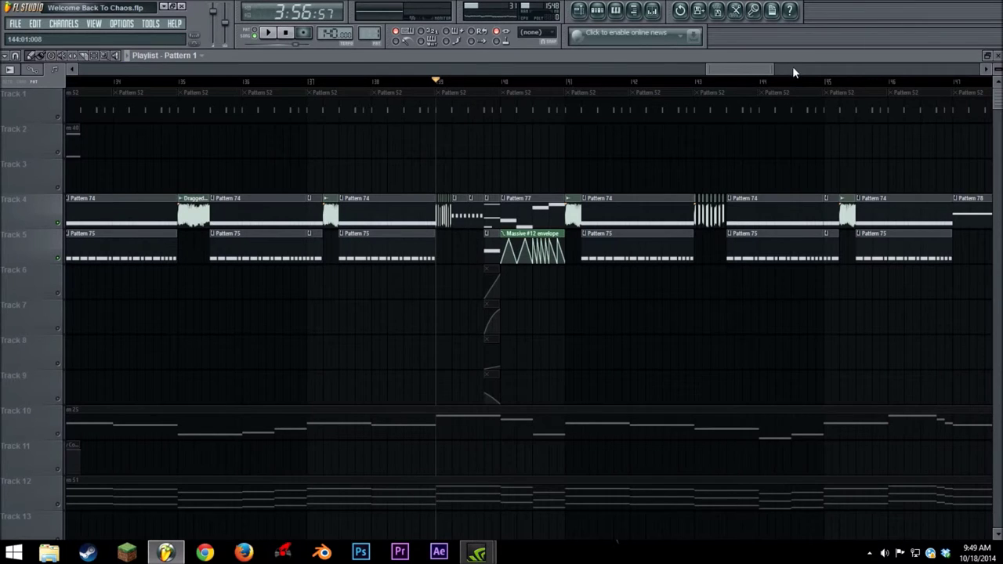
Go back to the earlier section with the dragged samples, play it from bar 42 and stop.
{"action": "left_click_drag", "start_coordinate": [713, 69], "coordinate": [243, 140]}
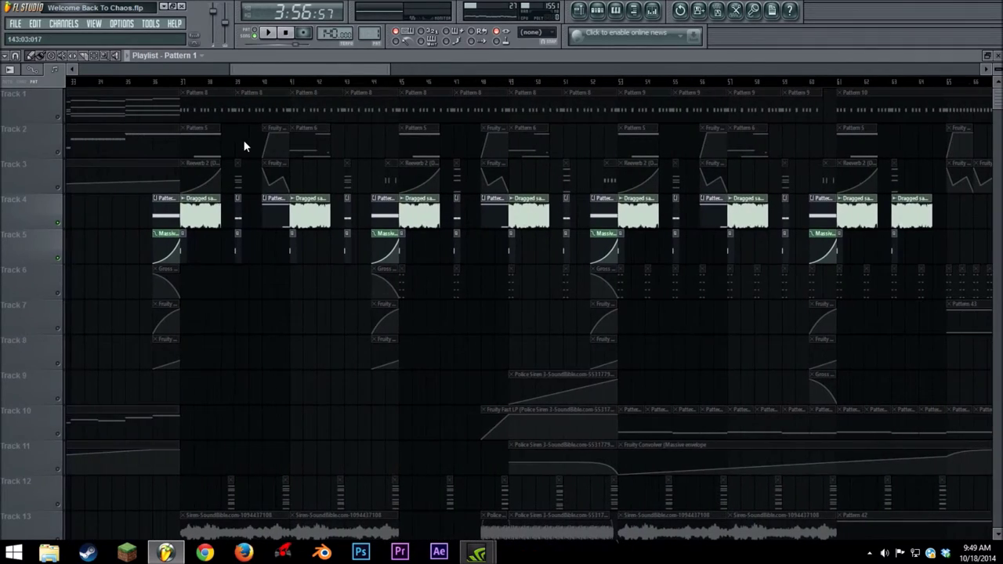
{"action": "left_click", "coordinate": [296, 82]}
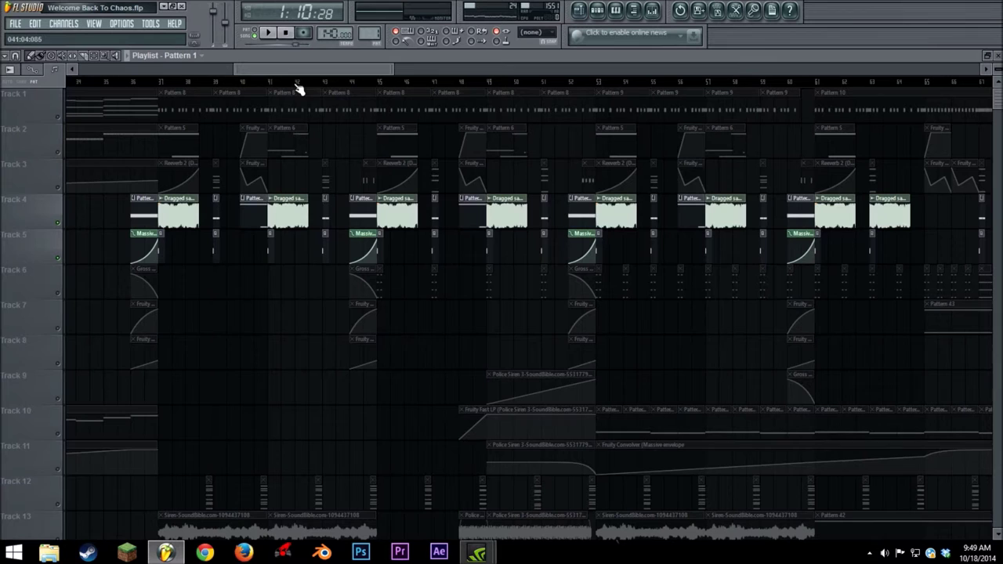
{"action": "left_click", "coordinate": [268, 33]}
{"action": "left_click", "coordinate": [284, 33]}
Return to the later section and place the playback position within bar 139.
{"action": "left_click_drag", "start_coordinate": [282, 69], "coordinate": [798, 71]}
{"action": "scroll", "coordinate": [787, 94], "scroll_direction": "right", "scroll_amount": 3}
{"action": "left_click_drag", "start_coordinate": [888, 71], "coordinate": [763, 72]}
{"action": "left_click", "coordinate": [232, 82]}
Play the isolated tracks briefly from bar 91, stop, and return to the third beat of bar 139.
{"action": "left_click_drag", "start_coordinate": [743, 71], "coordinate": [517, 94]}
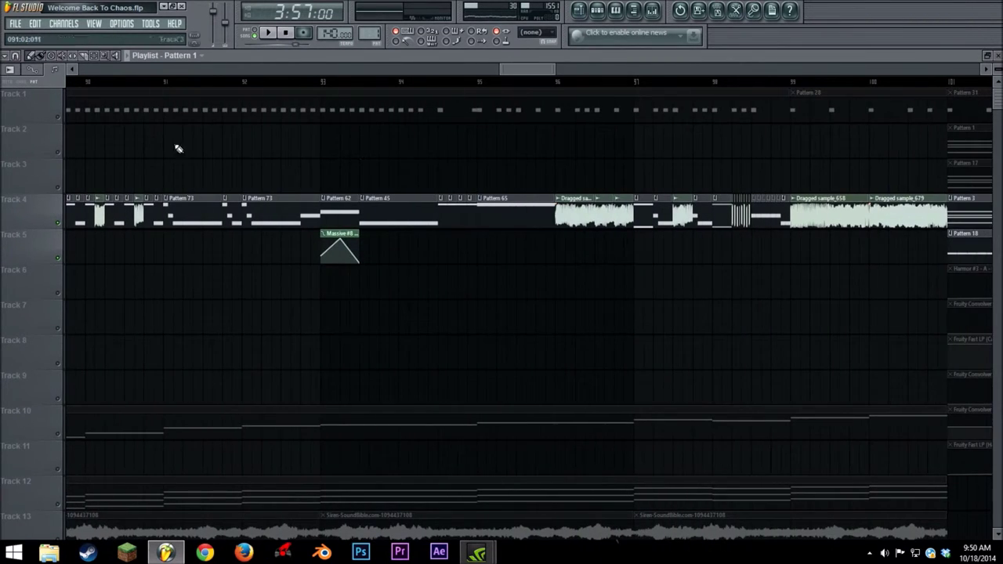
{"action": "left_click", "coordinate": [168, 84]}
{"action": "left_click", "coordinate": [267, 32]}
{"action": "left_click_drag", "start_coordinate": [526, 72], "coordinate": [746, 69]}
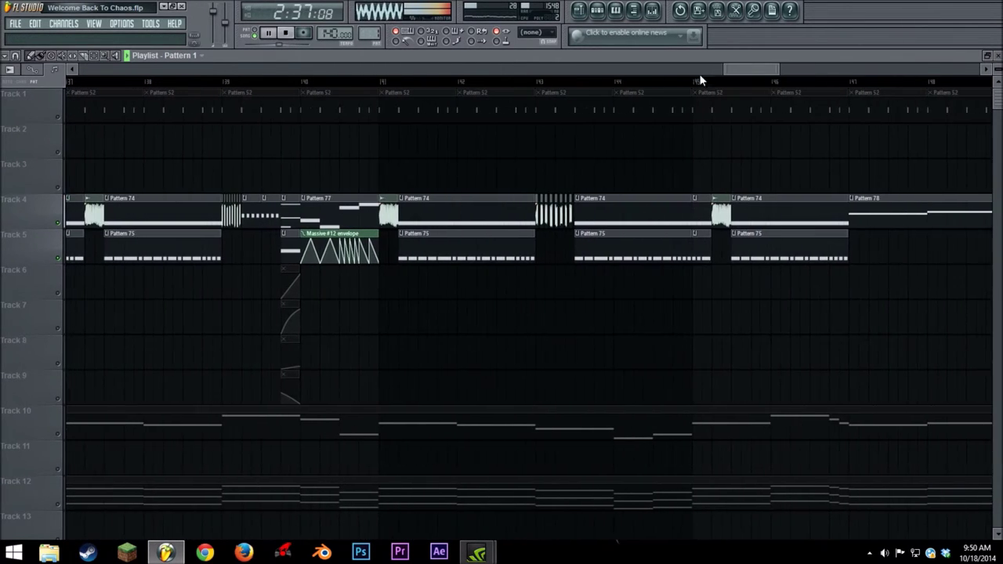
{"action": "left_click", "coordinate": [285, 35]}
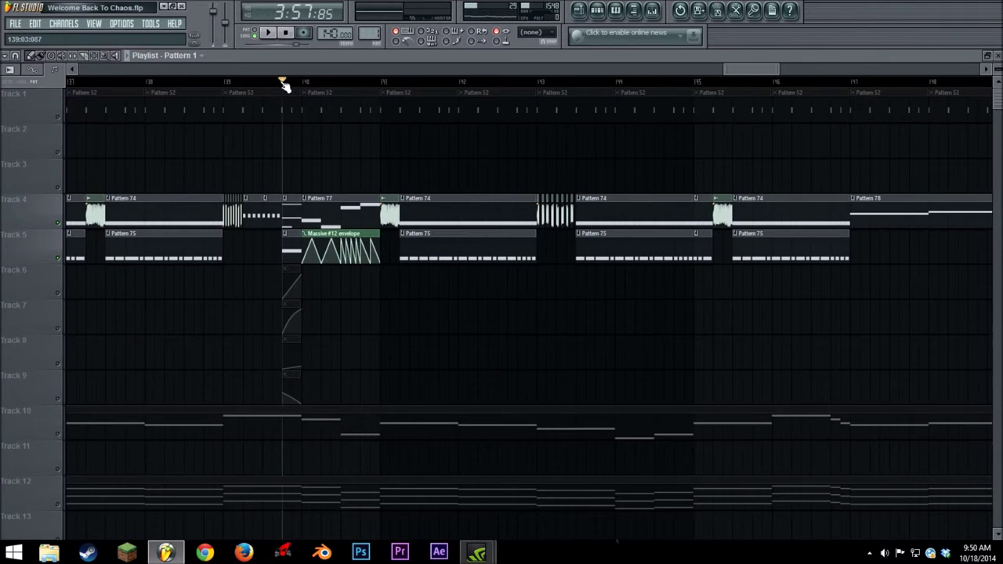
Unmute the automation envelopes on Tracks 6 to 9, play from the third beat of bar 139 and stop.
{"action": "left_click", "coordinate": [58, 293]}
{"action": "left_click", "coordinate": [57, 329]}
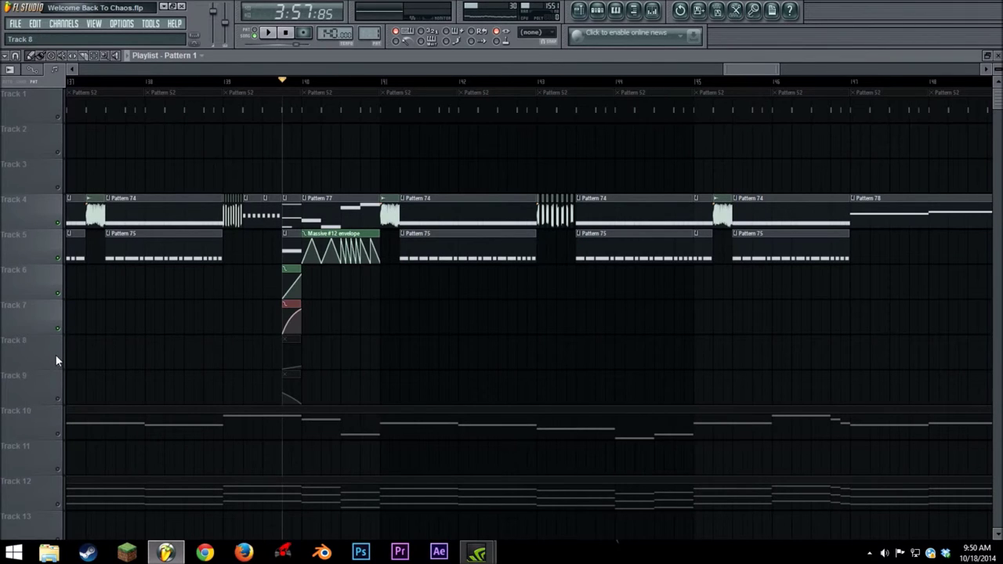
{"action": "left_click", "coordinate": [58, 364]}
{"action": "left_click", "coordinate": [268, 33]}
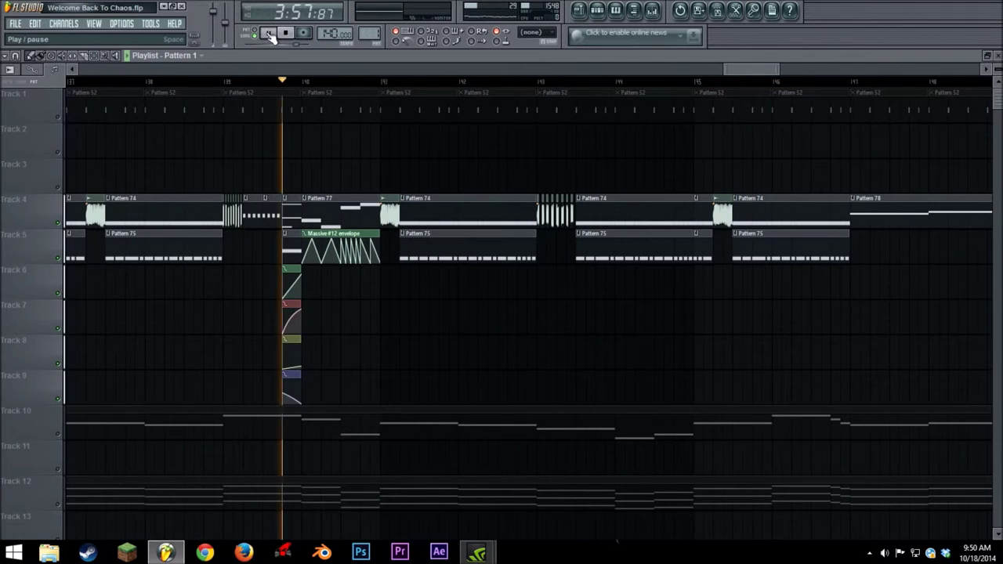
{"action": "left_click", "coordinate": [291, 34]}
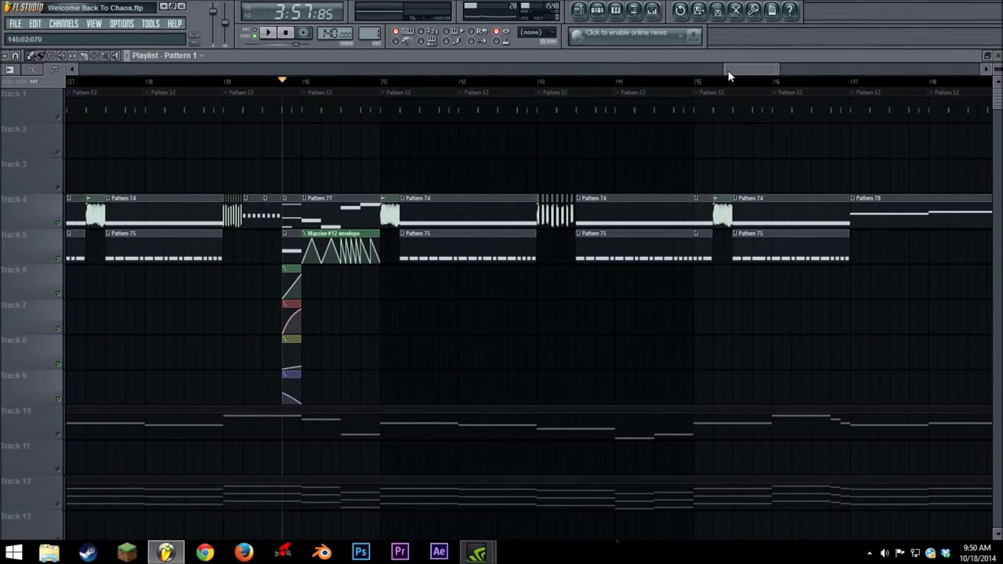
Place the playback position at bar 147, play Pattern 78 briefly and stop.
{"action": "mouse_move", "coordinate": [724, 70]}
{"action": "left_mouse_down"}
{"action": "mouse_move", "coordinate": [667, 70]}
{"action": "mouse_move", "coordinate": [707, 71]}
{"action": "left_mouse_up"}
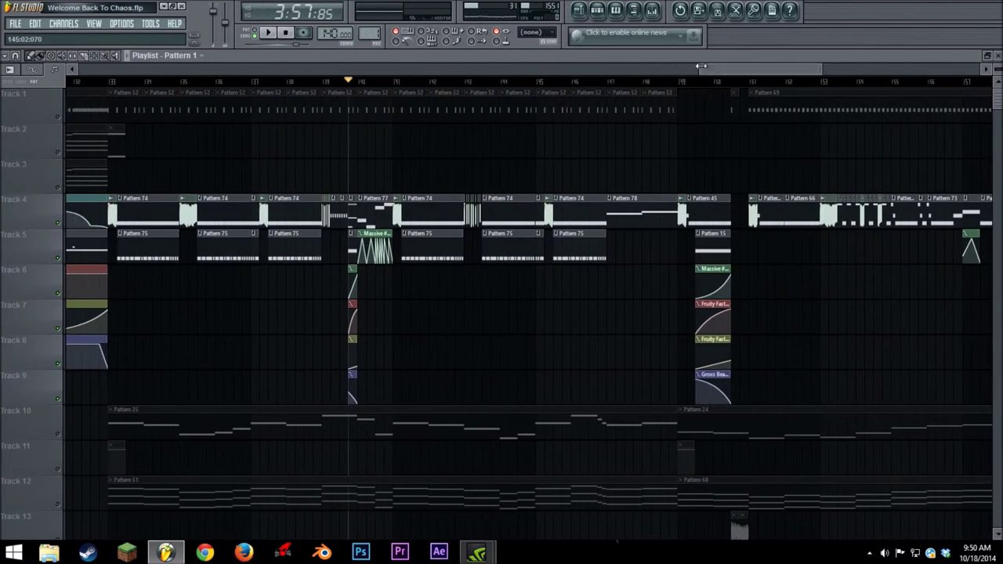
{"action": "scroll", "coordinate": [642, 259], "scroll_direction": "down", "scroll_amount": 2}
{"action": "scroll", "coordinate": [638, 251], "scroll_direction": "up", "scroll_amount": 2}
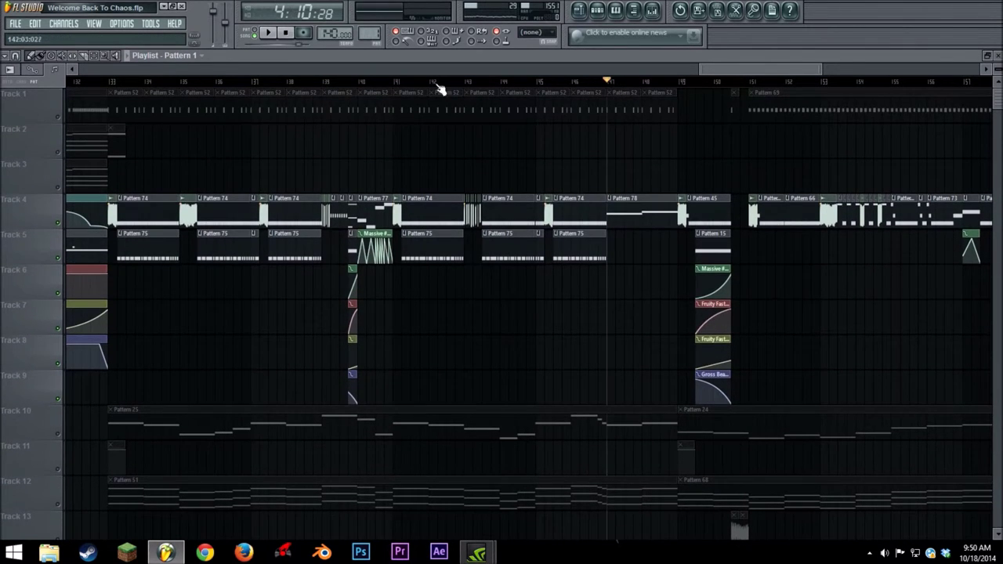
{"action": "left_click", "coordinate": [292, 36]}
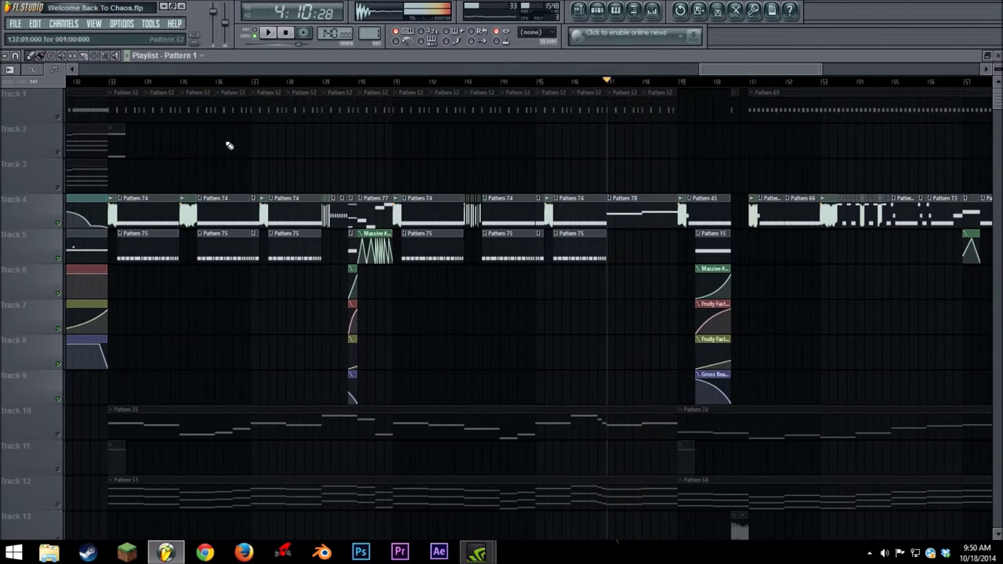
Unmute Track 10 to add its pattern to the mix, stop playback, and view the section from bar 149.
{"action": "left_click", "coordinate": [62, 432]}
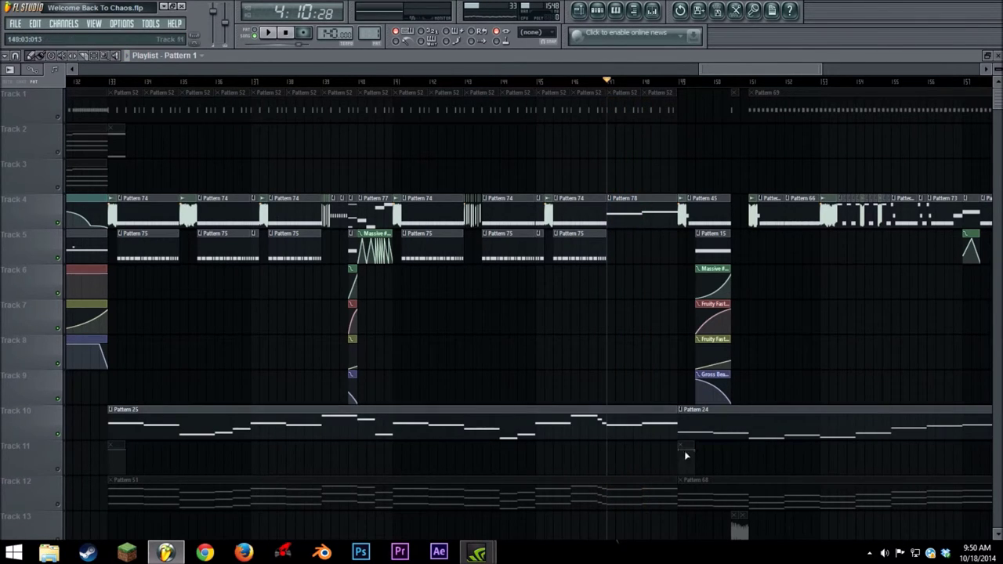
{"action": "left_click", "coordinate": [289, 34]}
{"action": "left_click_drag", "start_coordinate": [708, 67], "coordinate": [742, 68]}
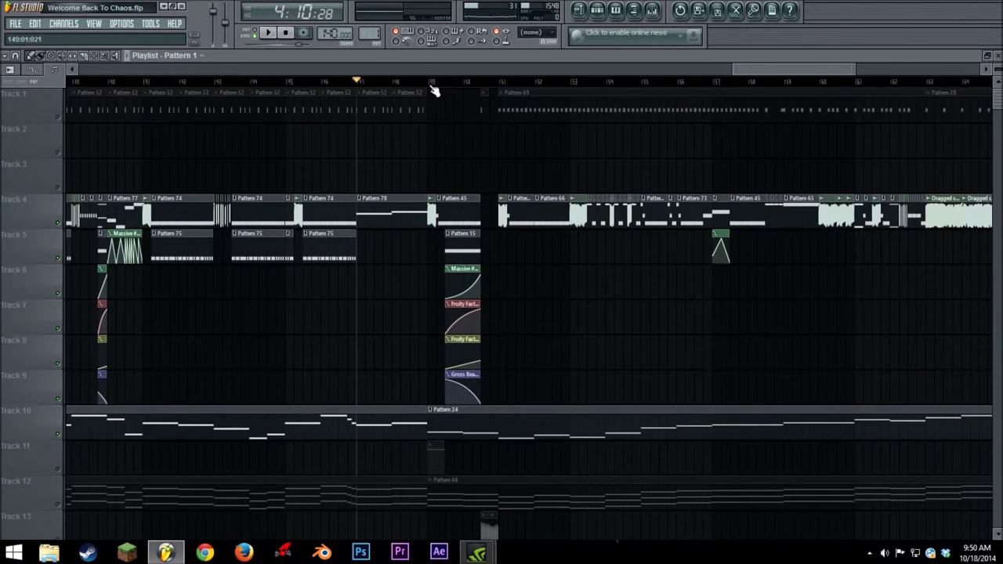
Play Pattern 71 in the closing section from bar 165 and re-enable all tracks, including the Harmor #6 envelopes.
{"action": "left_click_drag", "start_coordinate": [739, 72], "coordinate": [890, 75]}
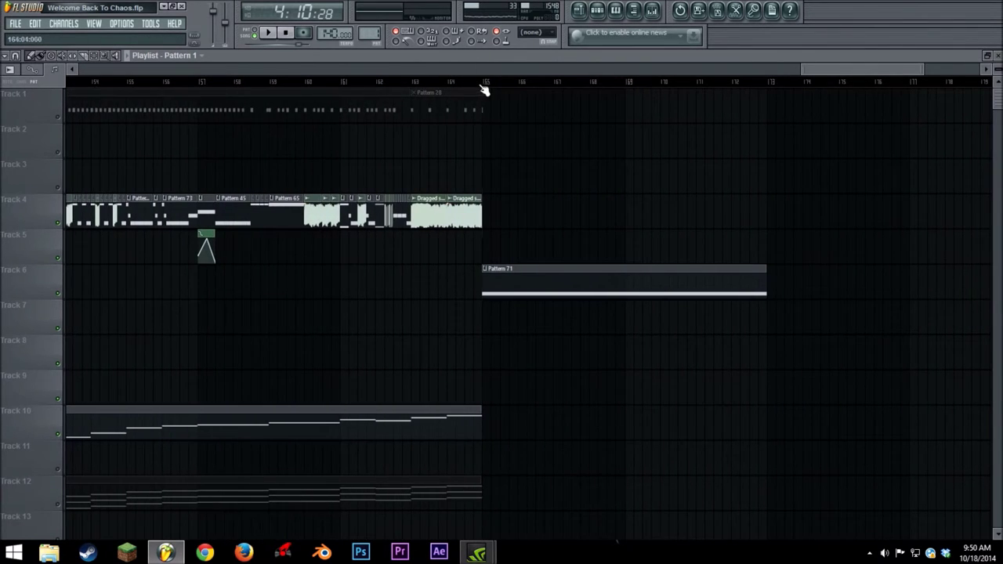
{"action": "left_click", "coordinate": [269, 34]}
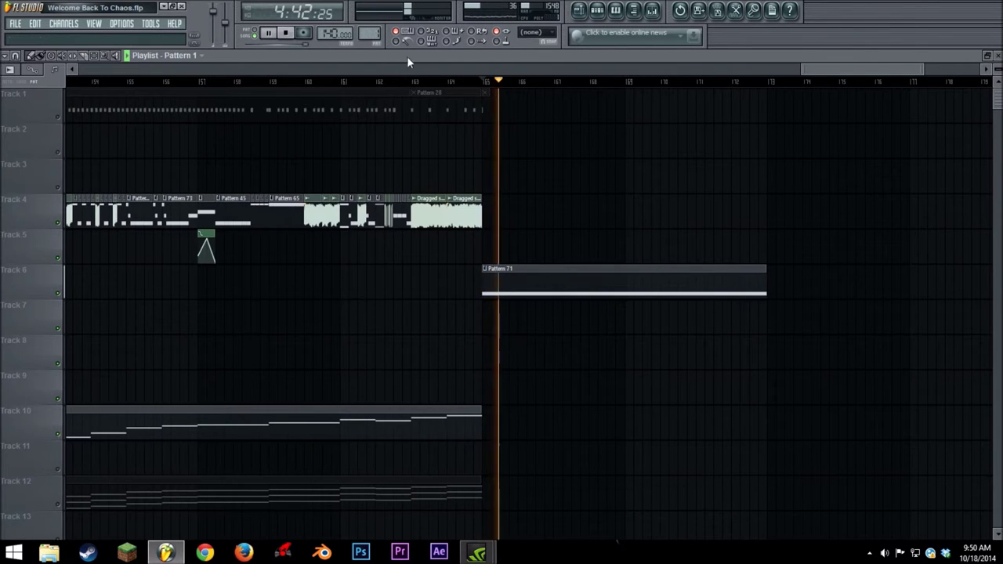
{"action": "scroll", "coordinate": [619, 168], "scroll_direction": "down", "scroll_amount": 4}
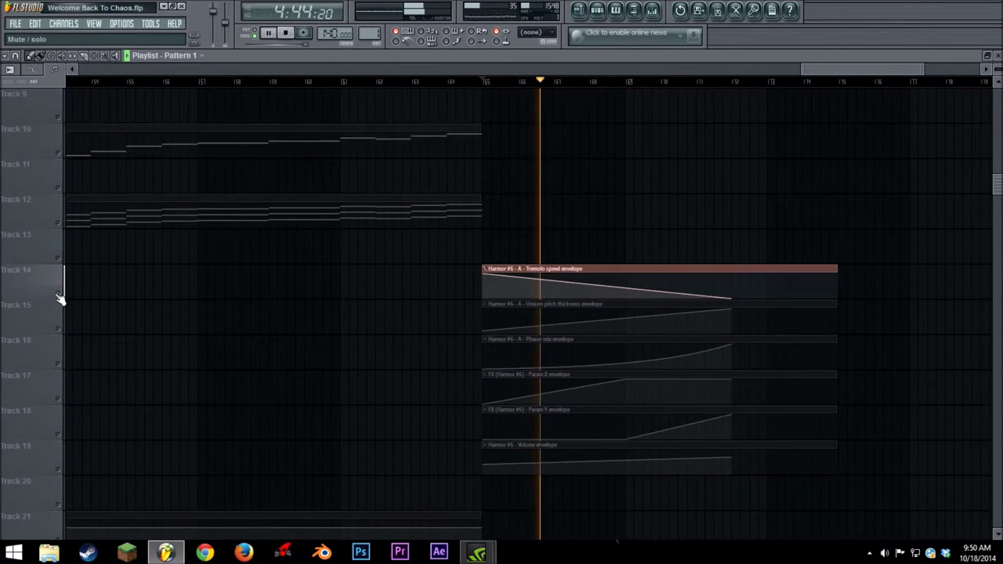
{"action": "scroll", "coordinate": [539, 174], "scroll_direction": "up", "scroll_amount": 4}
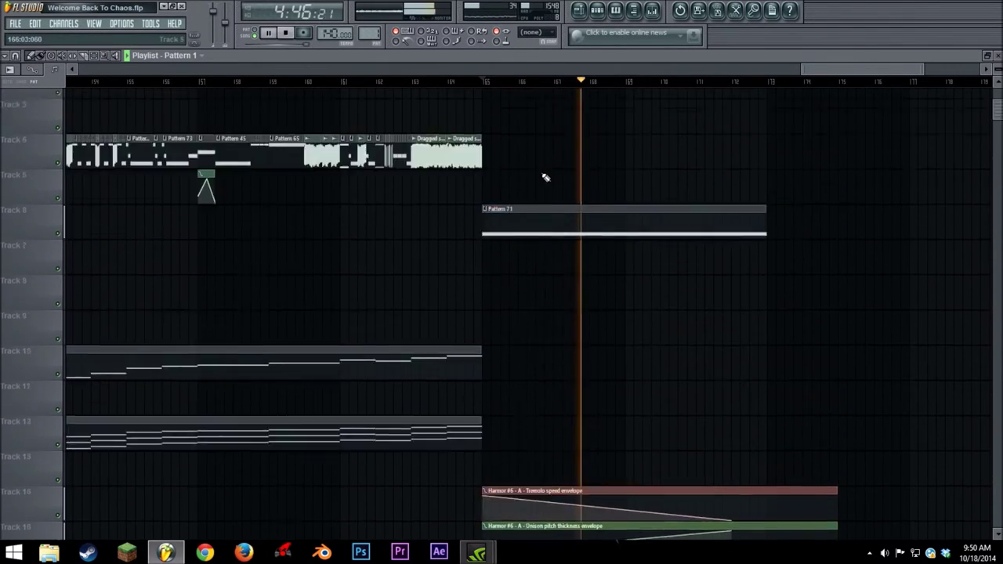
Examine the Harmor #6 automation envelopes below Pattern 71 while the closing section plays, and stop playback.
{"action": "left_click_drag", "start_coordinate": [780, 70], "coordinate": [810, 73]}
{"action": "scroll", "coordinate": [679, 181], "scroll_direction": "down", "scroll_amount": 6}
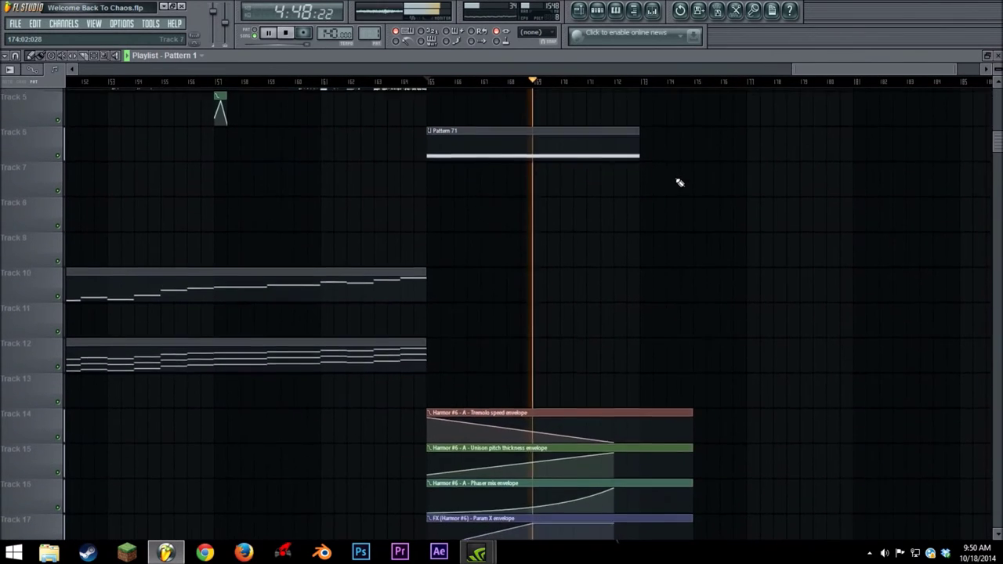
{"action": "scroll", "coordinate": [680, 181], "scroll_direction": "down", "scroll_amount": 2}
{"action": "scroll", "coordinate": [682, 181], "scroll_direction": "up", "scroll_amount": 8}
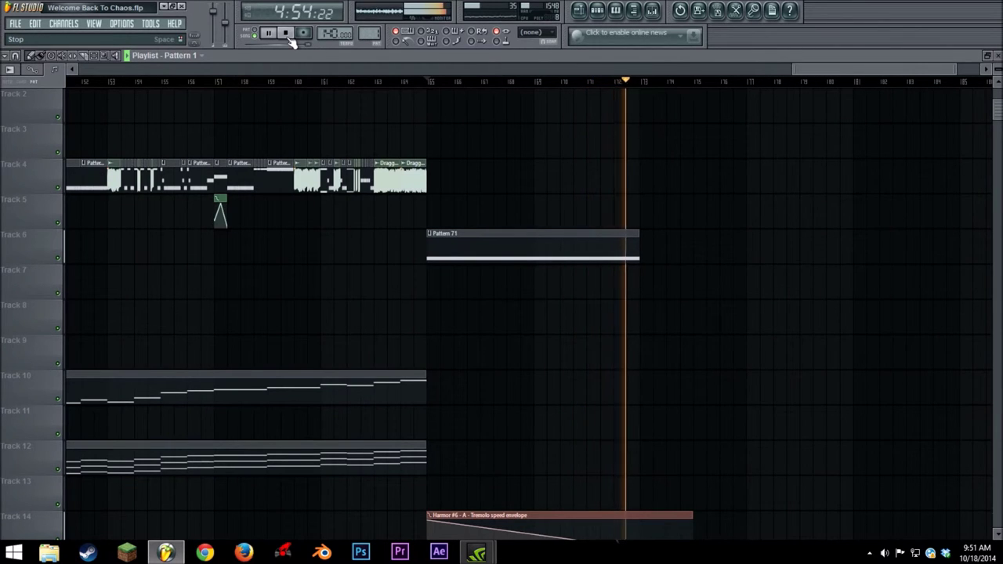
{"action": "left_click", "coordinate": [290, 38]}
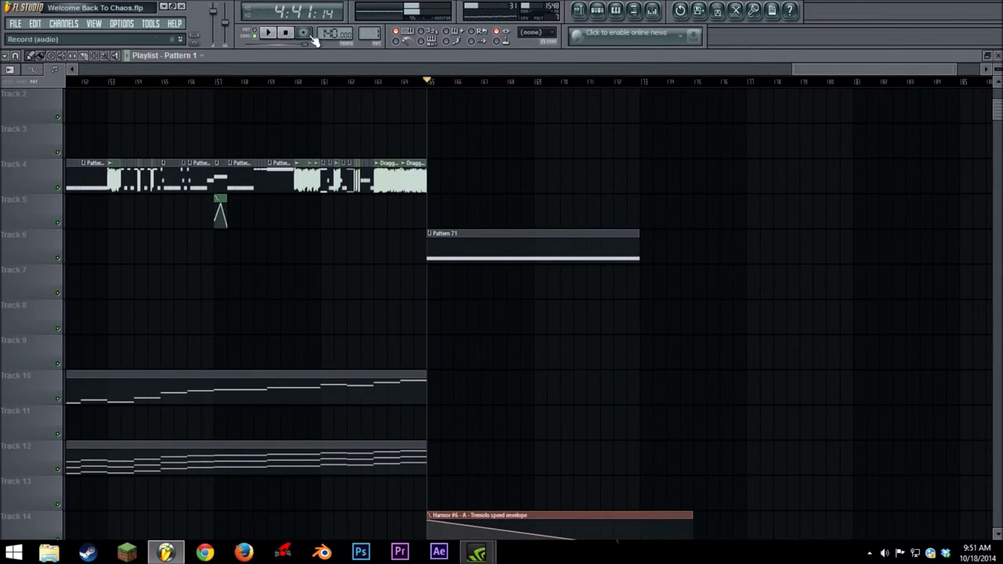
Solo Track 10 and play Pattern 25 from bar 133.
{"action": "scroll", "coordinate": [672, 86], "scroll_direction": "up", "scroll_amount": 1}
{"action": "left_click_drag", "start_coordinate": [799, 70], "coordinate": [656, 76]}
{"action": "scroll", "coordinate": [534, 178], "scroll_direction": "down", "scroll_amount": 3}
{"action": "scroll", "coordinate": [657, 78], "scroll_direction": "down", "scroll_amount": 3}
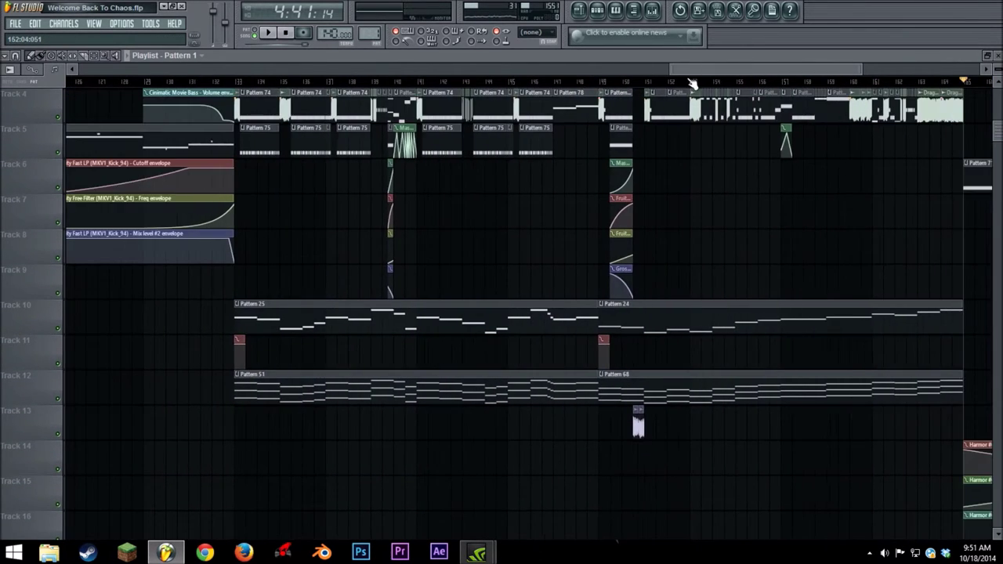
{"action": "scroll", "coordinate": [690, 81], "scroll_direction": "up", "scroll_amount": 2}
{"action": "scroll", "coordinate": [471, 267], "scroll_direction": "down", "scroll_amount": 2}
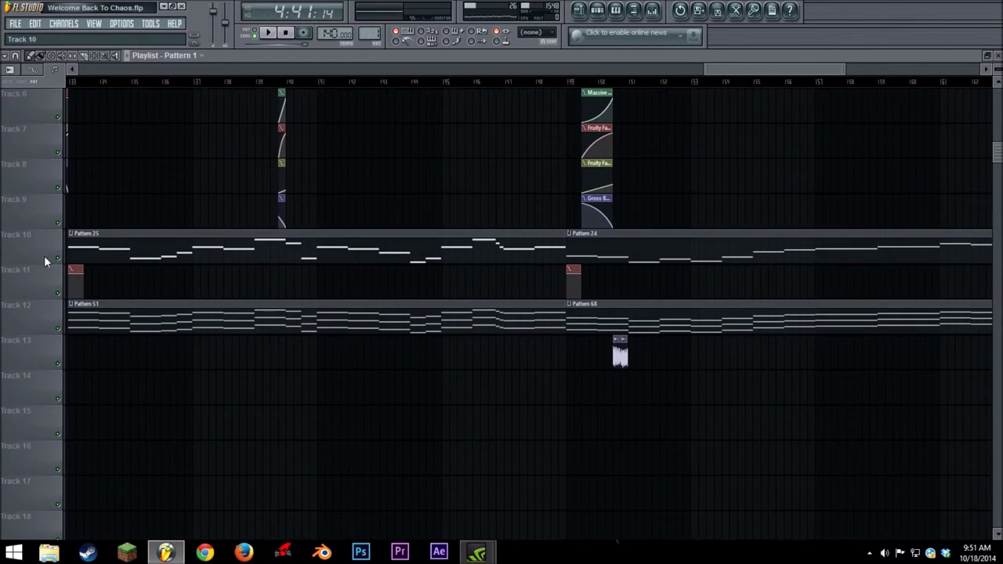
{"action": "right_click", "coordinate": [57, 258]}
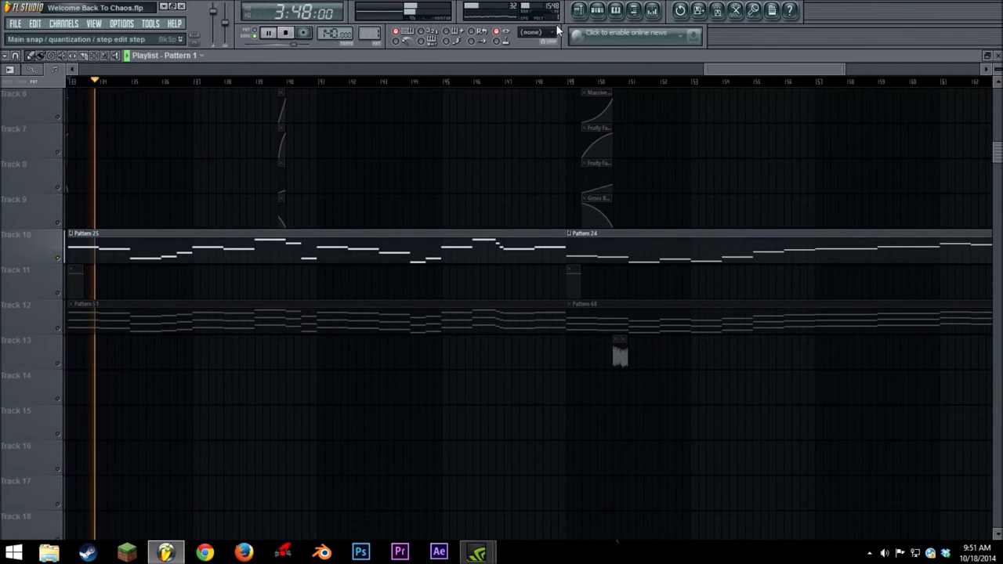
Unmute Track 11 to add its automation to the Pattern 25 playback, and stop playback after listening.
{"action": "left_click_drag", "start_coordinate": [705, 70], "coordinate": [668, 70]}
{"action": "left_click", "coordinate": [59, 293]}
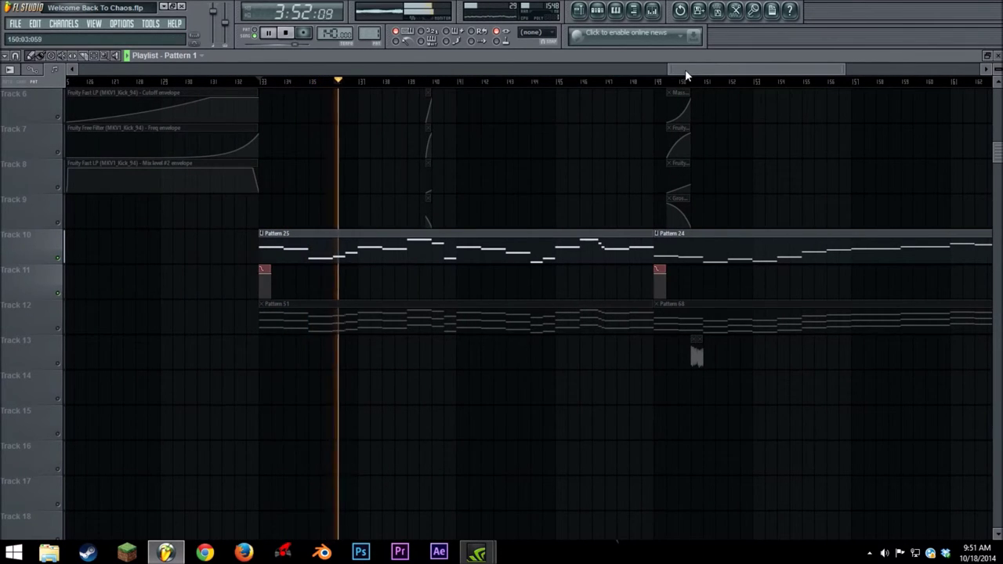
{"action": "left_click_drag", "start_coordinate": [673, 72], "coordinate": [721, 80]}
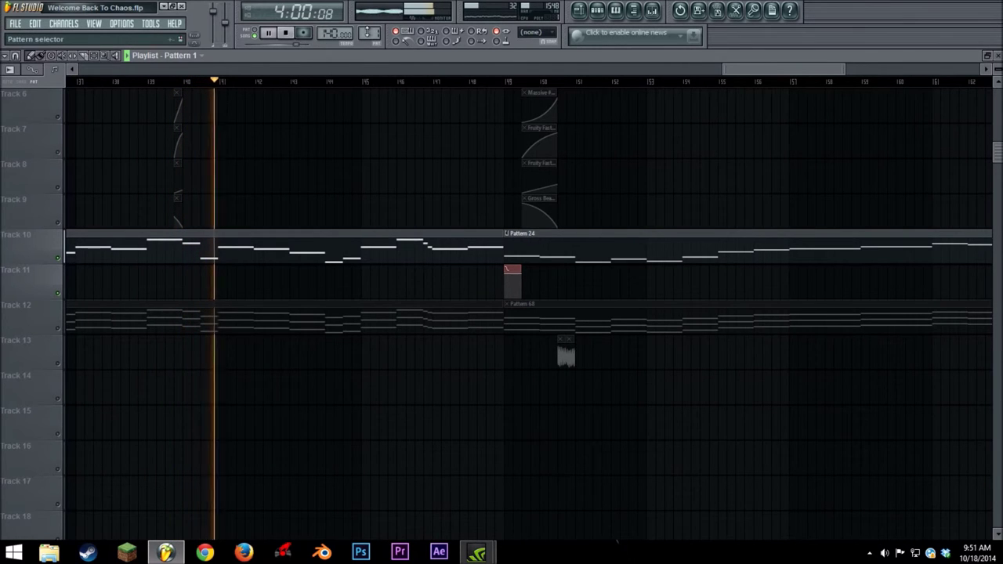
{"action": "left_click_drag", "start_coordinate": [724, 69], "coordinate": [705, 94]}
{"action": "scroll", "coordinate": [660, 134], "scroll_direction": "up", "scroll_amount": 1}
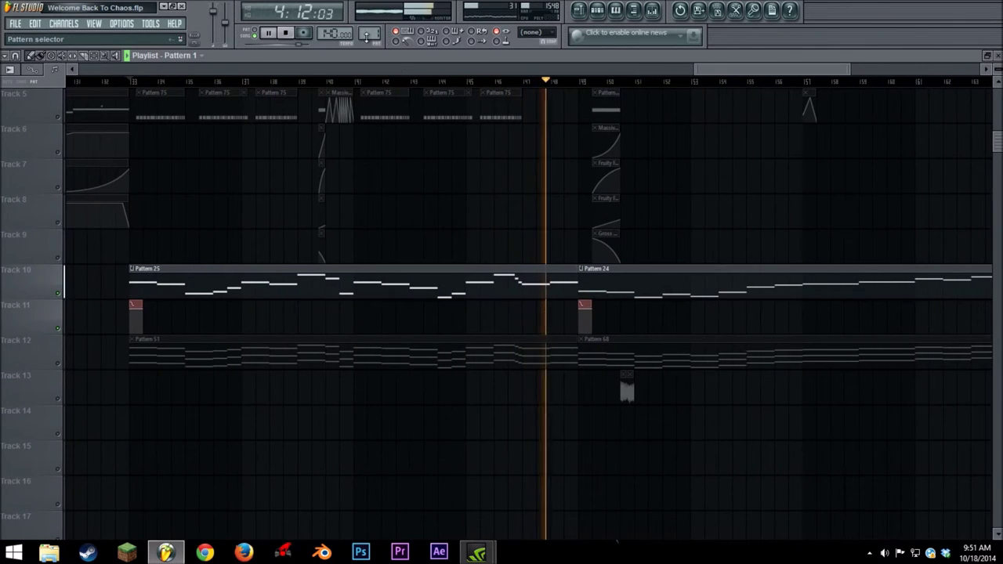
{"action": "left_click", "coordinate": [292, 35]}
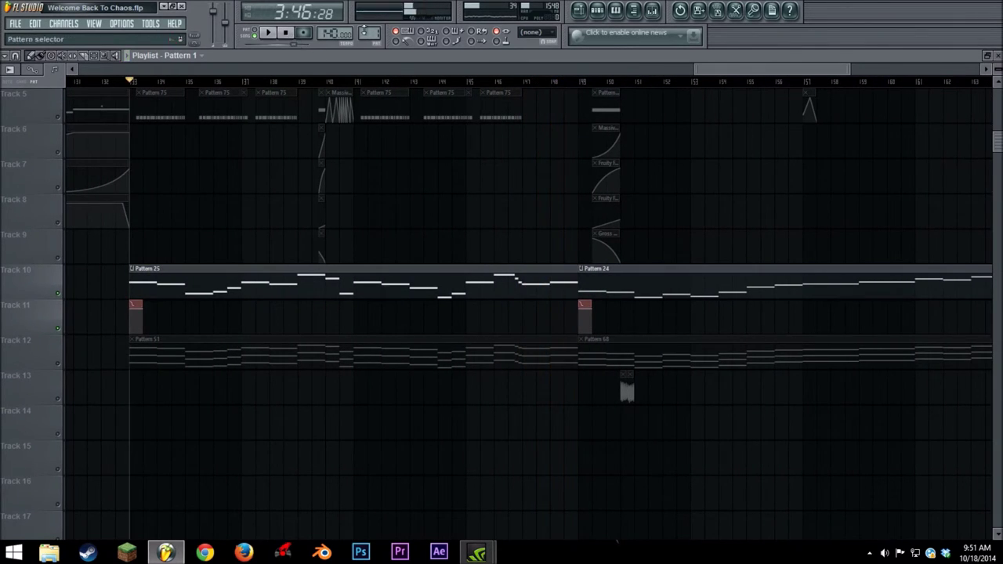
Play Pattern 24 from bar 149 with only Tracks 10 and 11 audible, and stop near its end.
{"action": "left_click_drag", "start_coordinate": [695, 70], "coordinate": [17, 49]}
{"action": "left_click_drag", "start_coordinate": [89, 57], "coordinate": [643, 86]}
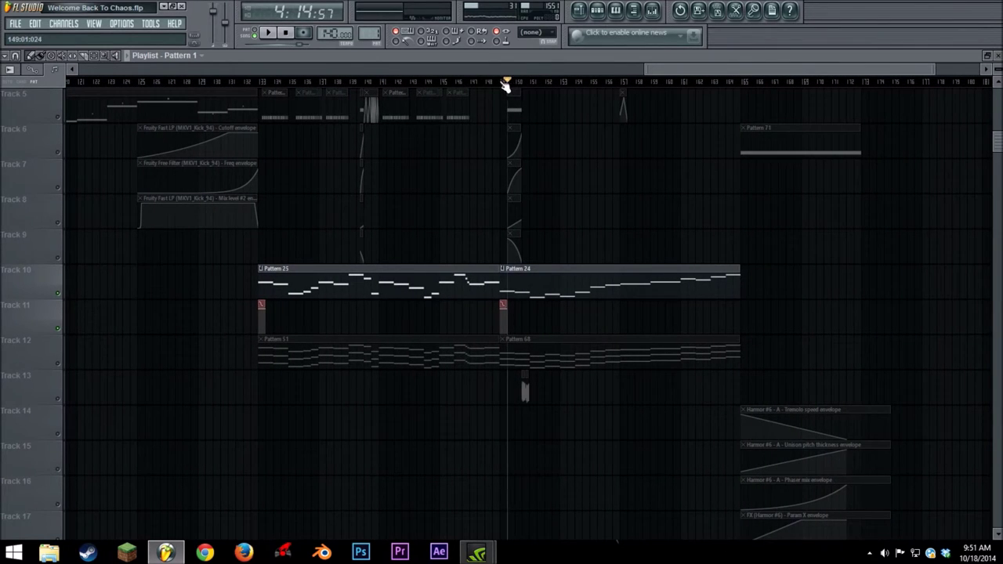
{"action": "key", "text": "space"}
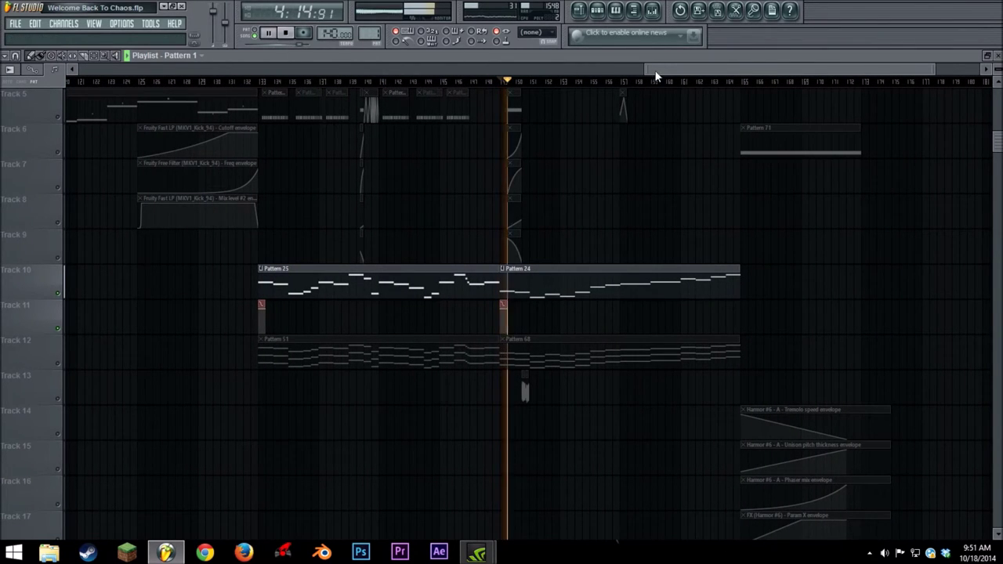
{"action": "left_click_drag", "start_coordinate": [660, 69], "coordinate": [657, 70]}
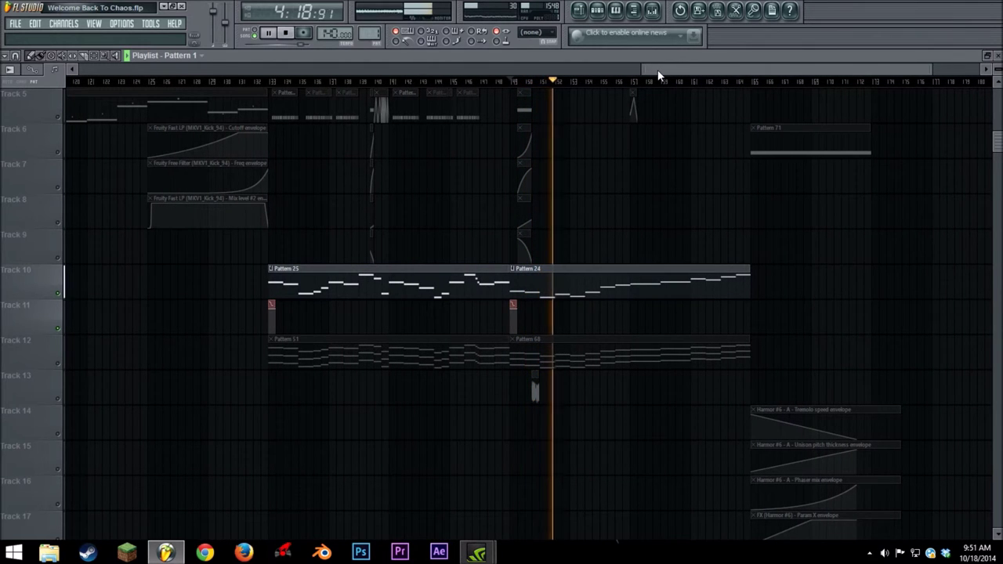
{"action": "mouse_move", "coordinate": [658, 70]}
{"action": "left_mouse_down"}
{"action": "mouse_move", "coordinate": [649, 71]}
{"action": "mouse_move", "coordinate": [660, 70]}
{"action": "left_mouse_up"}
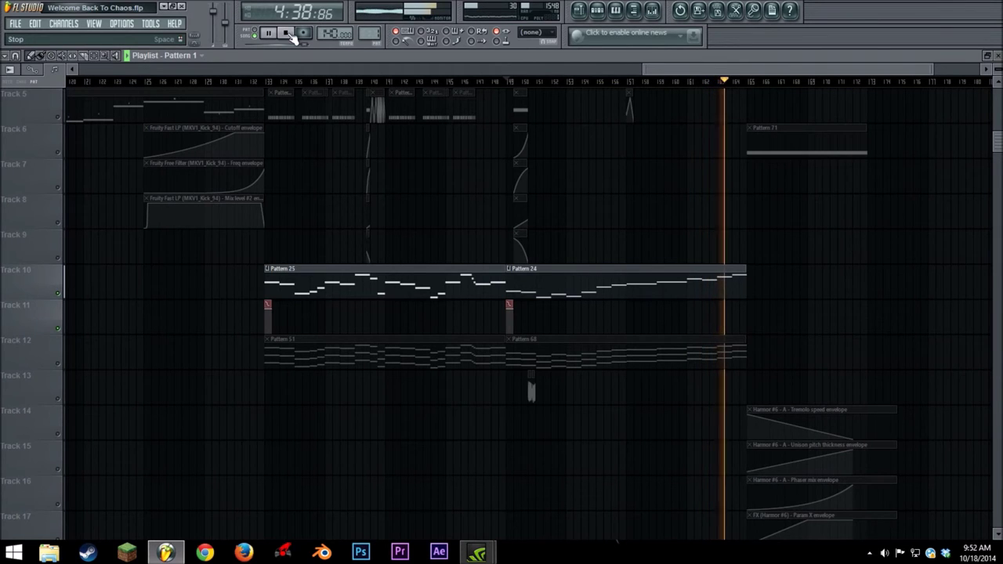
{"action": "left_click", "coordinate": [287, 33]}
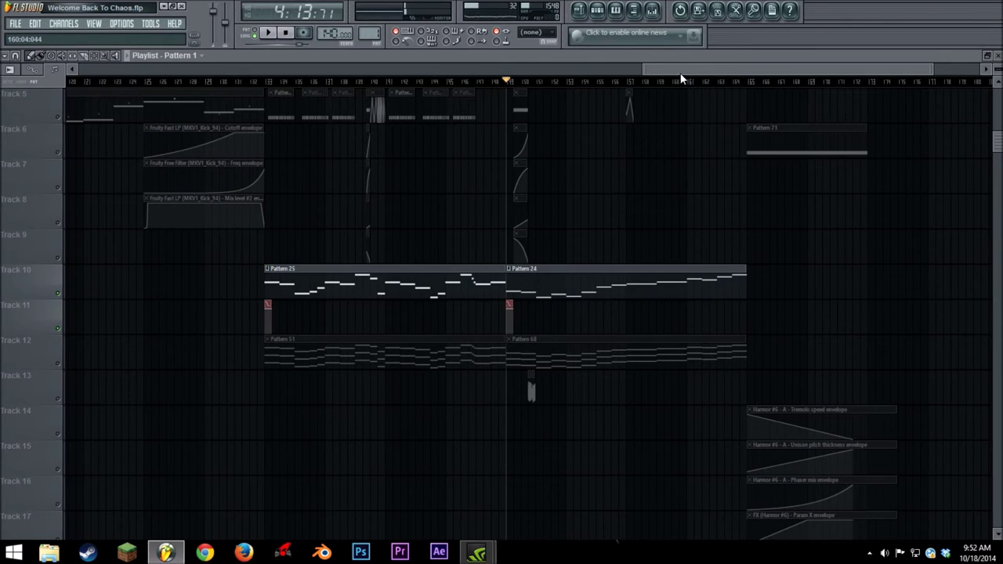
Solo Track 12, play Pattern 51 briefly from bar 133 and stop.
{"action": "left_click_drag", "start_coordinate": [656, 69], "coordinate": [644, 70]}
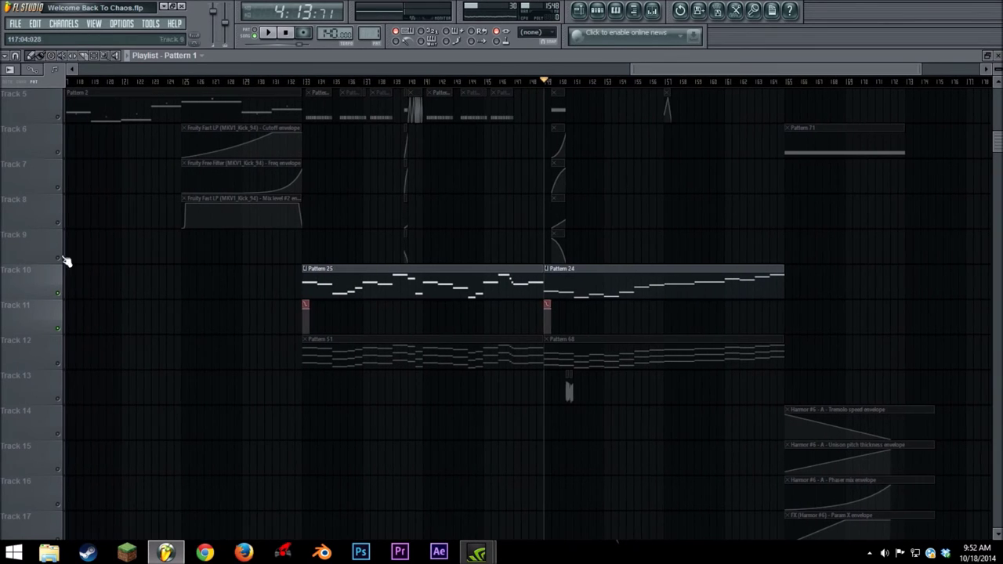
{"action": "right_click", "coordinate": [58, 365]}
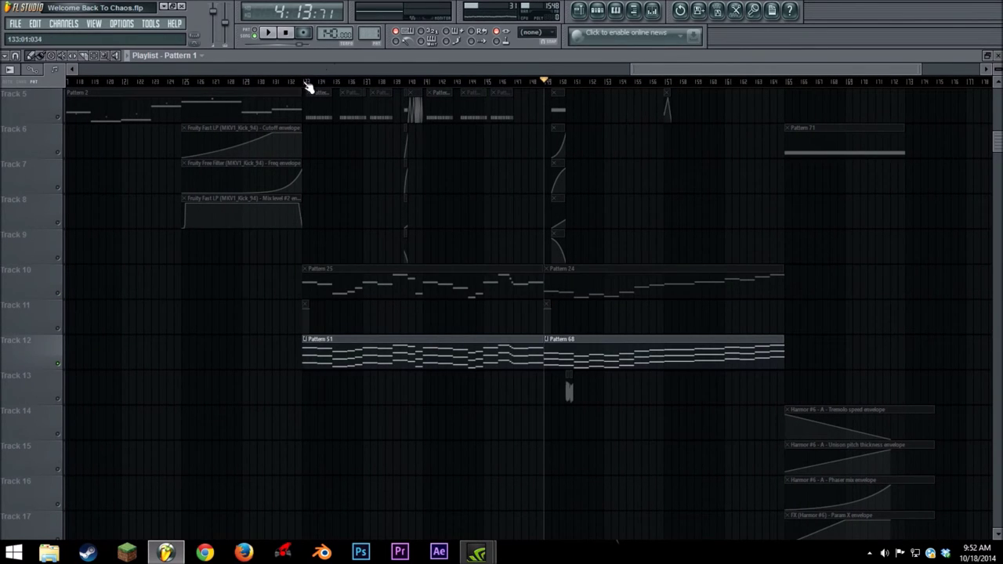
{"action": "key", "text": "space"}
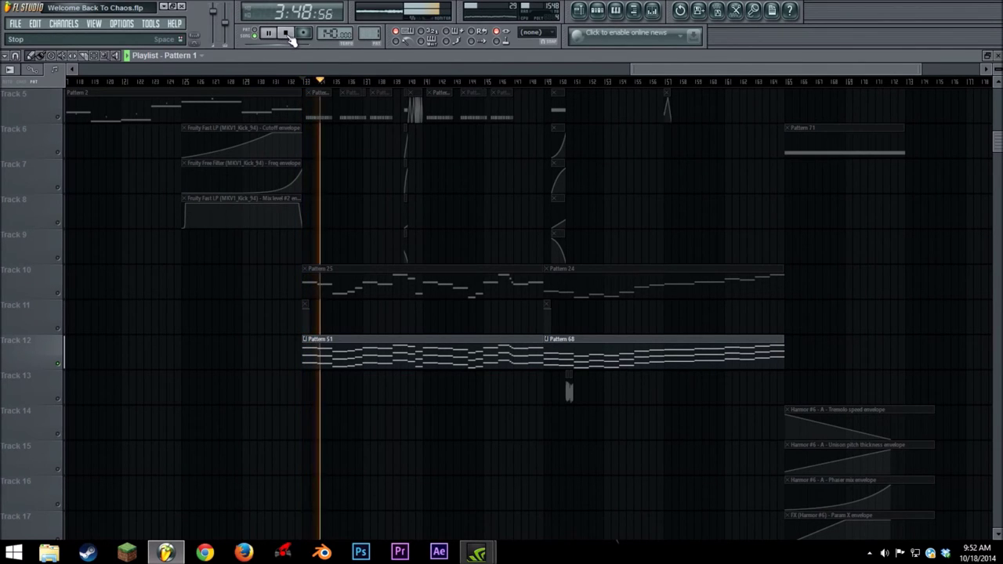
{"action": "left_click", "coordinate": [289, 38]}
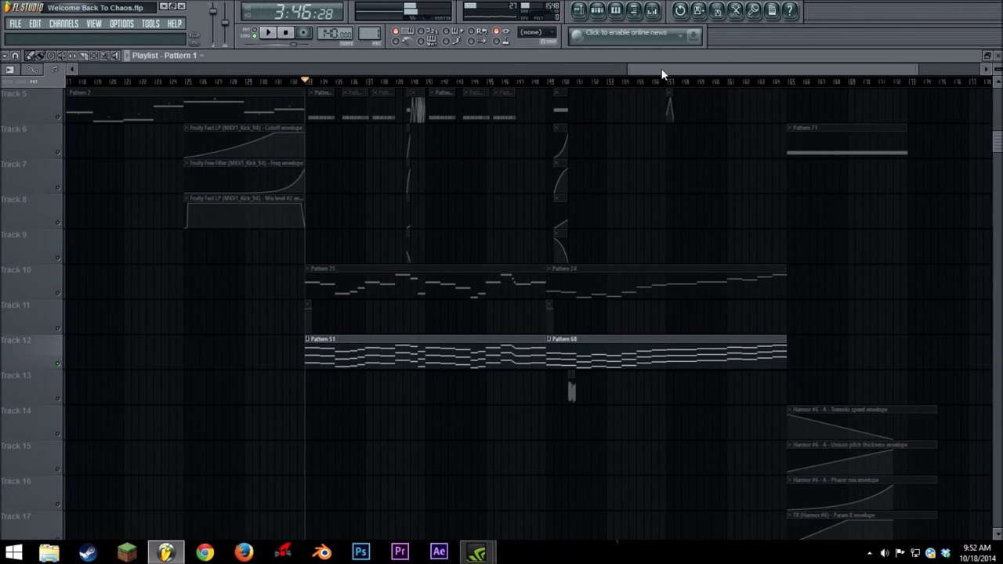
Examine the earlier section from bar 69, comparing the tracks above and below Patterns 51 and 68.
{"action": "left_click_drag", "start_coordinate": [666, 72], "coordinate": [360, 83]}
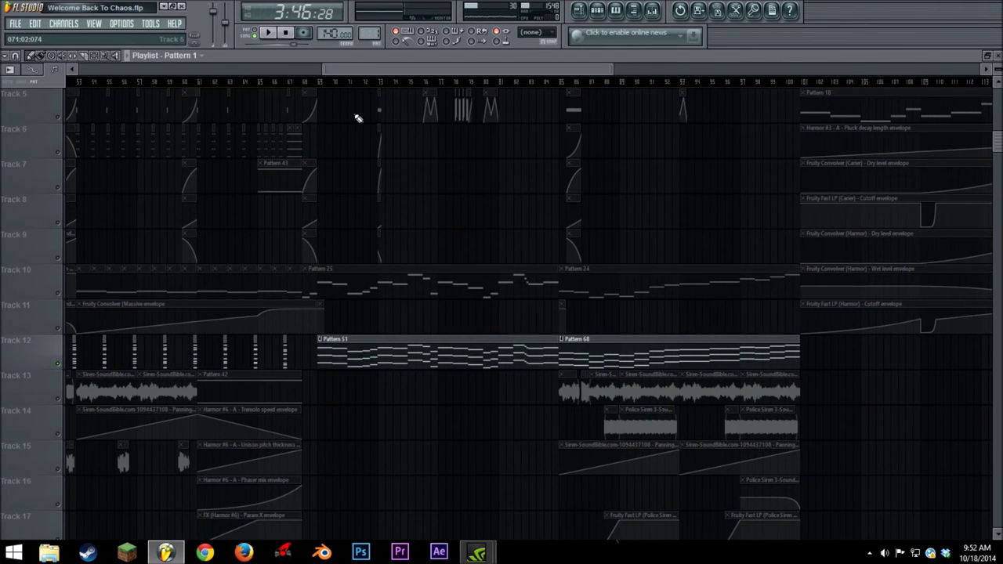
{"action": "scroll", "coordinate": [360, 102], "scroll_direction": "down", "scroll_amount": 6}
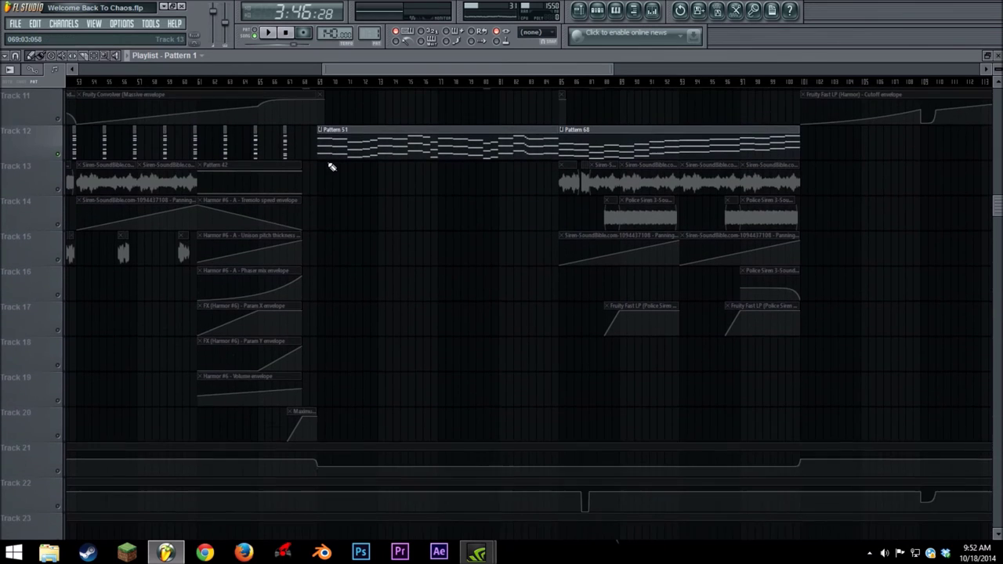
{"action": "scroll", "coordinate": [331, 165], "scroll_direction": "up", "scroll_amount": 8}
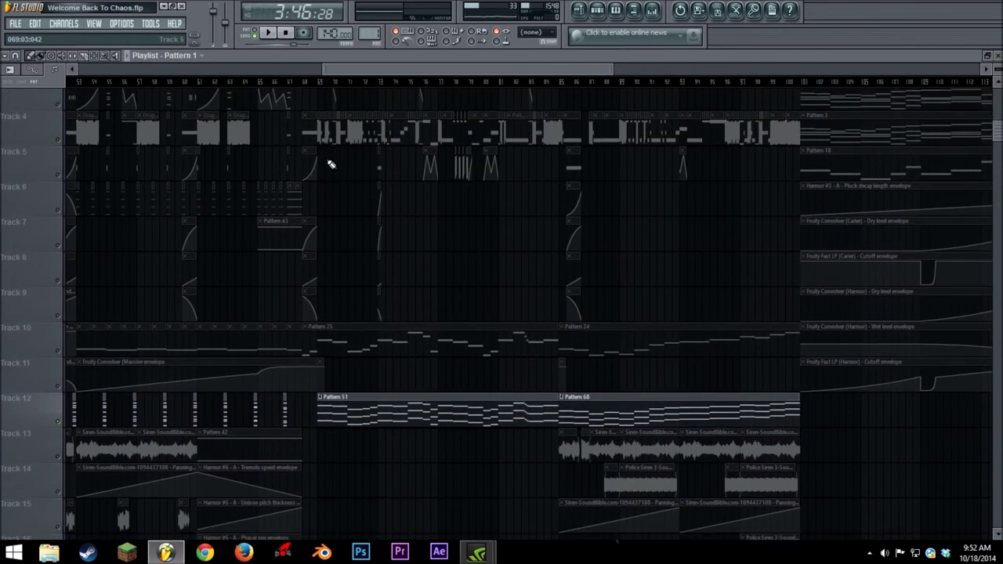
{"action": "scroll", "coordinate": [331, 166], "scroll_direction": "down", "scroll_amount": 10}
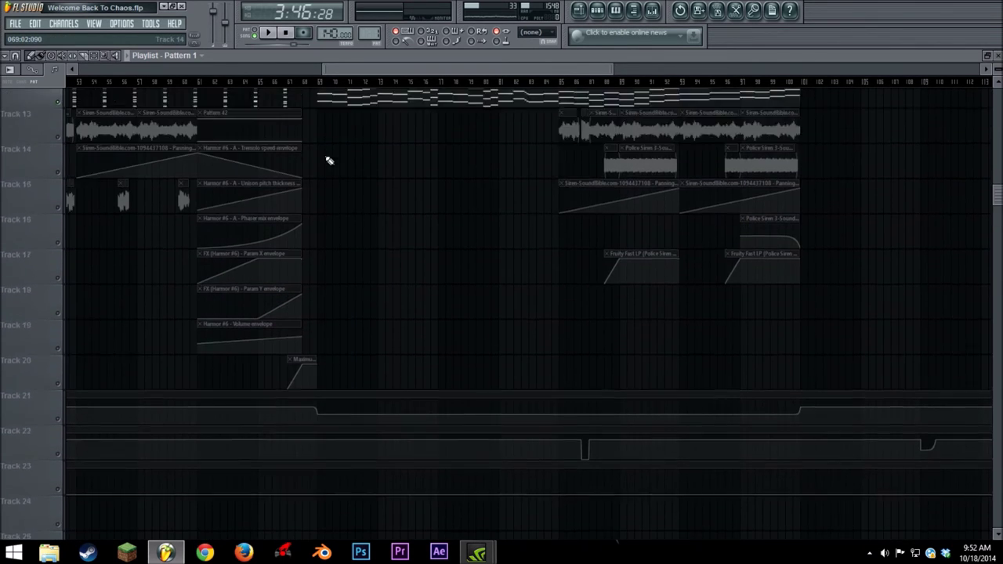
{"action": "scroll", "coordinate": [327, 157], "scroll_direction": "up", "scroll_amount": 12}
Re-enable all tracks and fit the entire song arrangement in the playlist view.
{"action": "left_click_drag", "start_coordinate": [324, 71], "coordinate": [778, 93]}
{"action": "left_click_drag", "start_coordinate": [194, 95], "coordinate": [191, 96]}
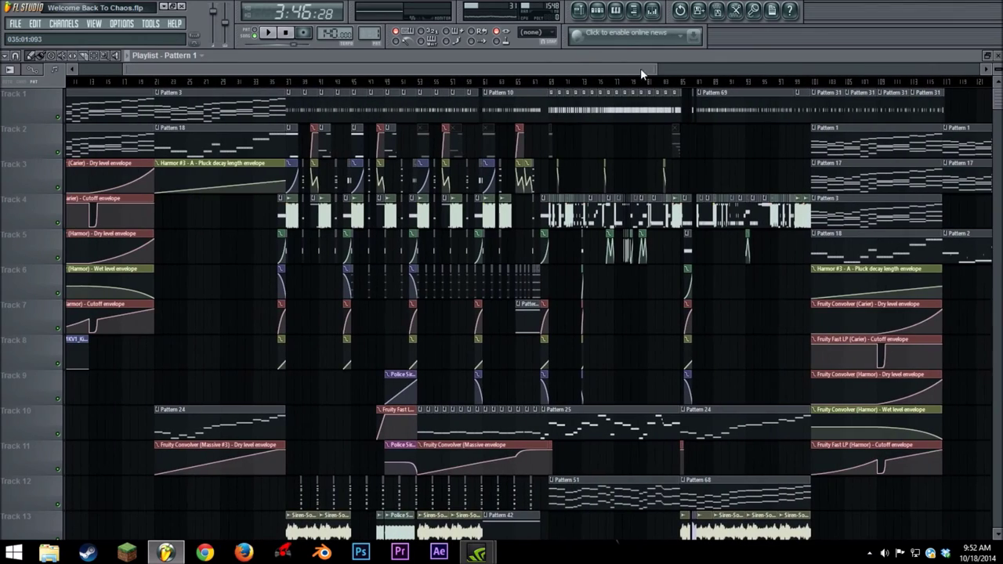
{"action": "left_click_drag", "start_coordinate": [653, 68], "coordinate": [980, 69]}
{"action": "left_click_drag", "start_coordinate": [125, 69], "coordinate": [82, 69]}
Examine the full arrangement from Track 1 down to the long envelopes on Tracks 21 to 23.
{"action": "scroll", "coordinate": [352, 132], "scroll_direction": "down", "scroll_amount": 6}
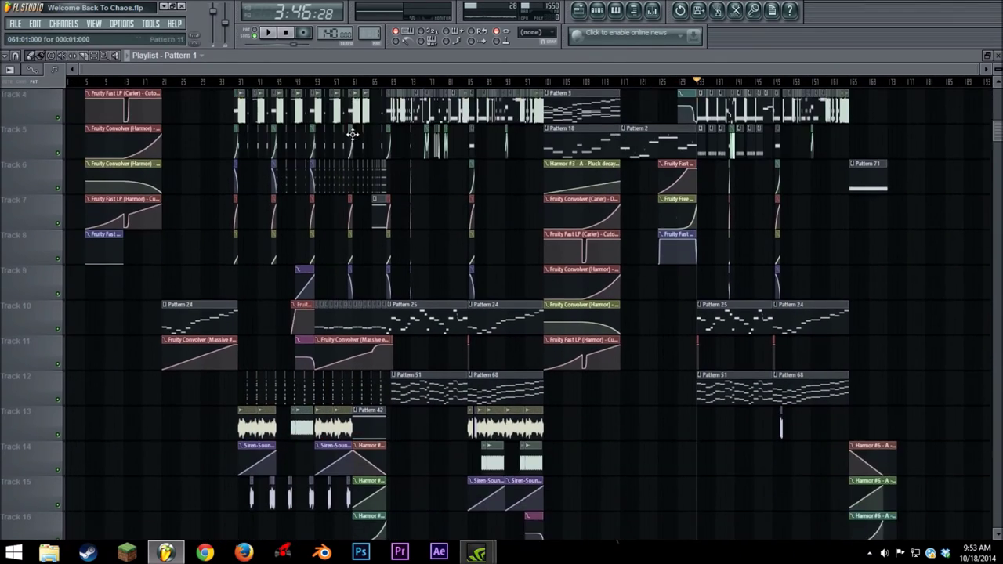
{"action": "scroll", "coordinate": [326, 197], "scroll_direction": "down", "scroll_amount": 4}
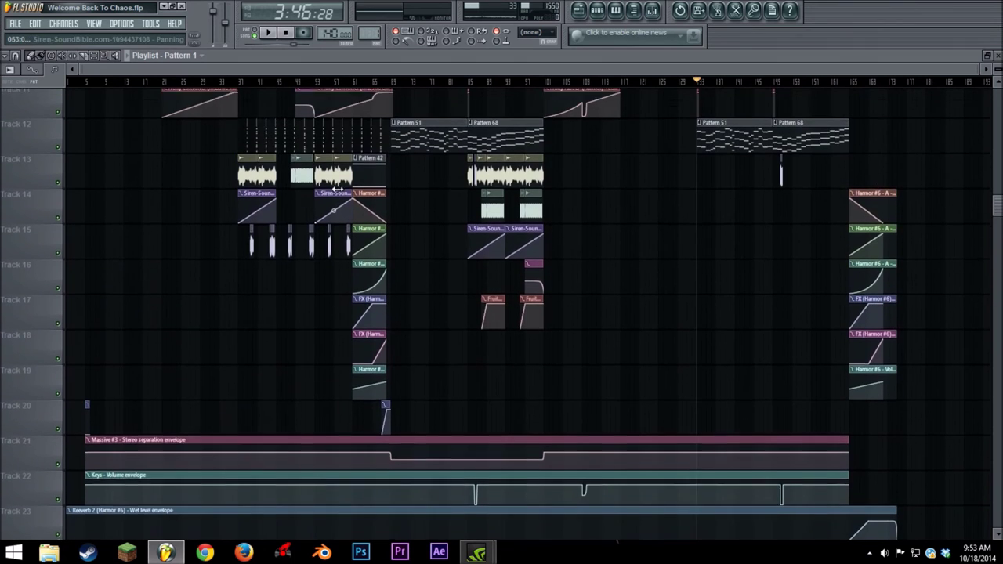
{"action": "scroll", "coordinate": [336, 188], "scroll_direction": "down", "scroll_amount": 5}
{"action": "mouse_move", "coordinate": [79, 68]}
{"action": "left_mouse_down"}
{"action": "mouse_move", "coordinate": [792, 66]}
{"action": "mouse_move", "coordinate": [75, 72]}
{"action": "left_mouse_up"}
{"action": "scroll", "coordinate": [651, 202], "scroll_direction": "up", "scroll_amount": 5}
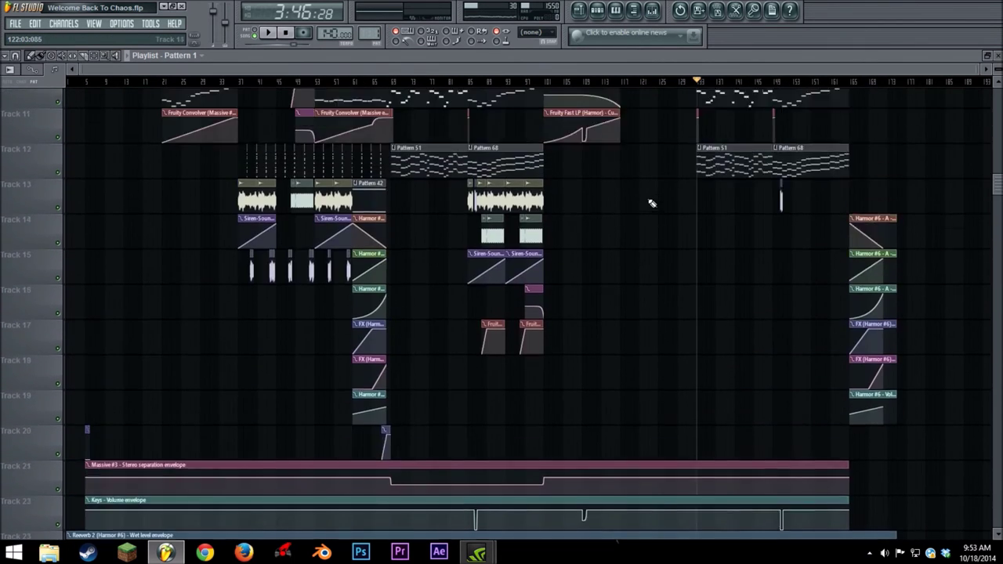
{"action": "scroll", "coordinate": [650, 202], "scroll_direction": "up", "scroll_amount": 5}
{"action": "scroll", "coordinate": [546, 203], "scroll_direction": "up", "scroll_amount": 4}
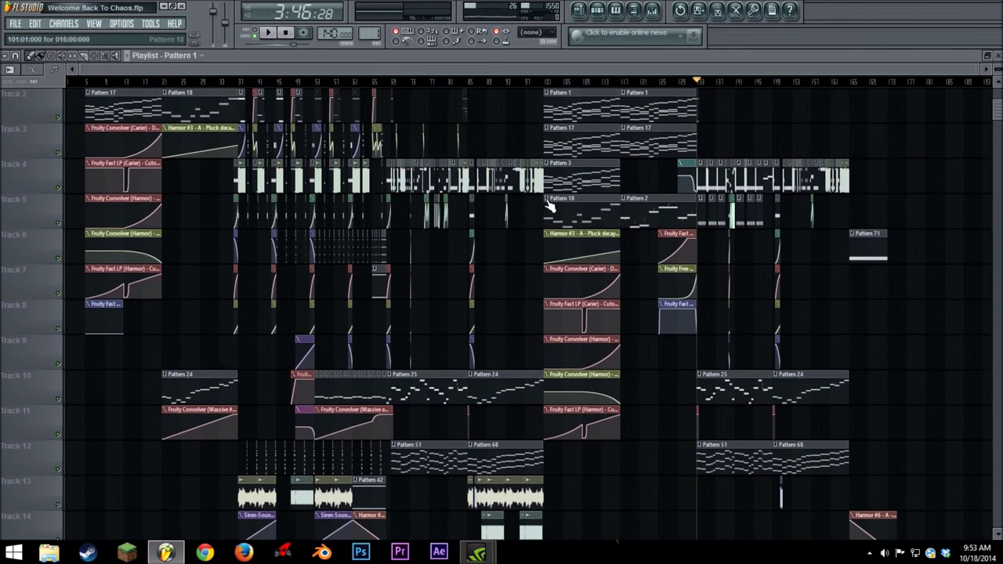
{"action": "left_click_drag", "start_coordinate": [498, 70], "coordinate": [3, 97]}
{"action": "left_click_drag", "start_coordinate": [100, 72], "coordinate": [1002, 81]}
{"action": "left_click_drag", "start_coordinate": [944, 91], "coordinate": [3, 117]}
{"action": "scroll", "coordinate": [561, 249], "scroll_direction": "down", "scroll_amount": 5}
{"action": "scroll", "coordinate": [559, 250], "scroll_direction": "up", "scroll_amount": 5}
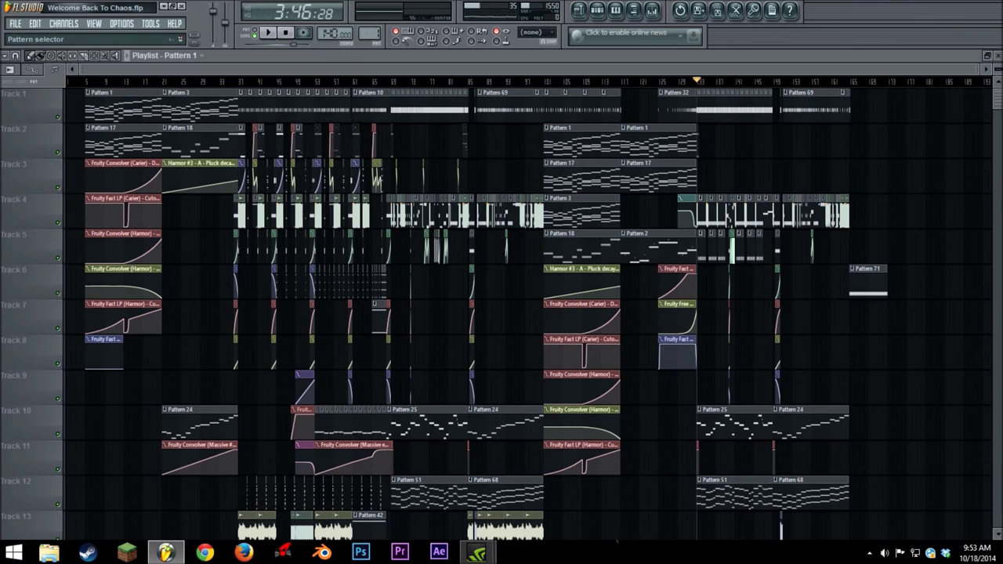